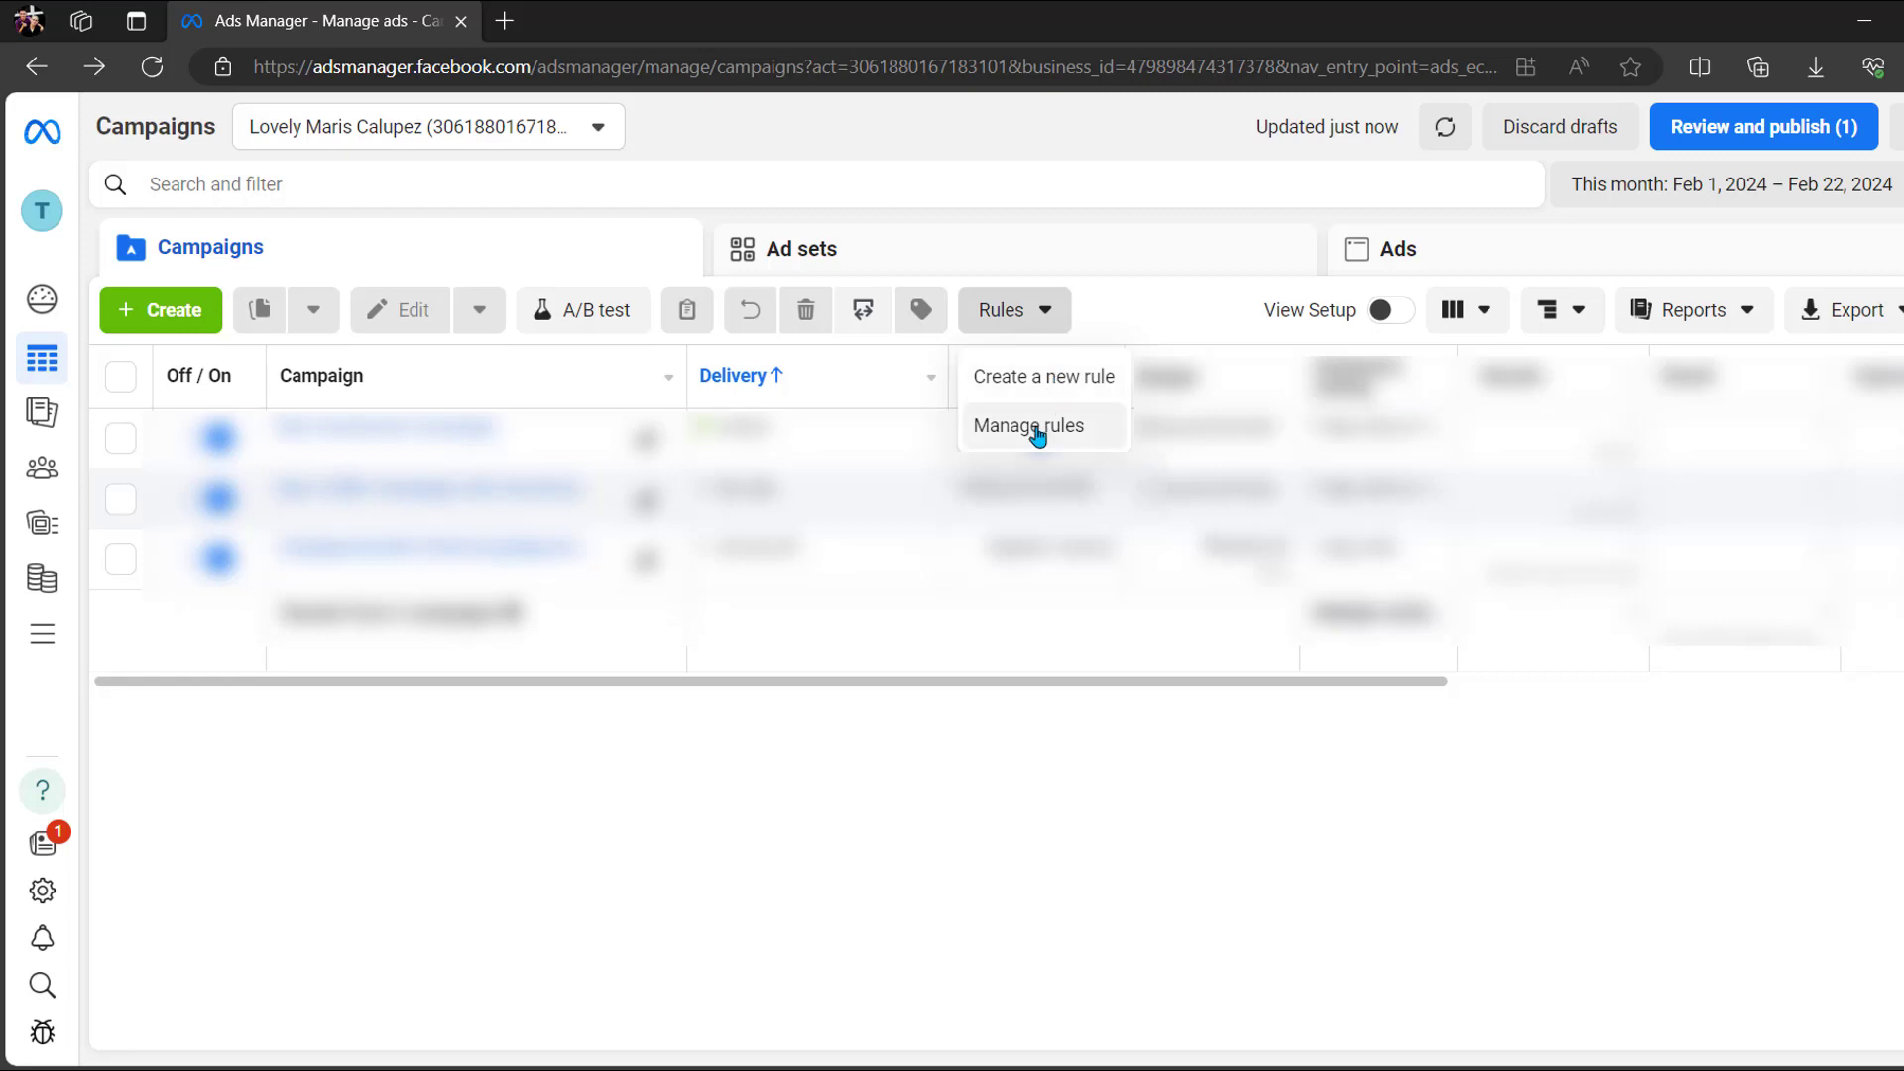
Open the automated rules management page from the complete list of business tools
click(349, 742)
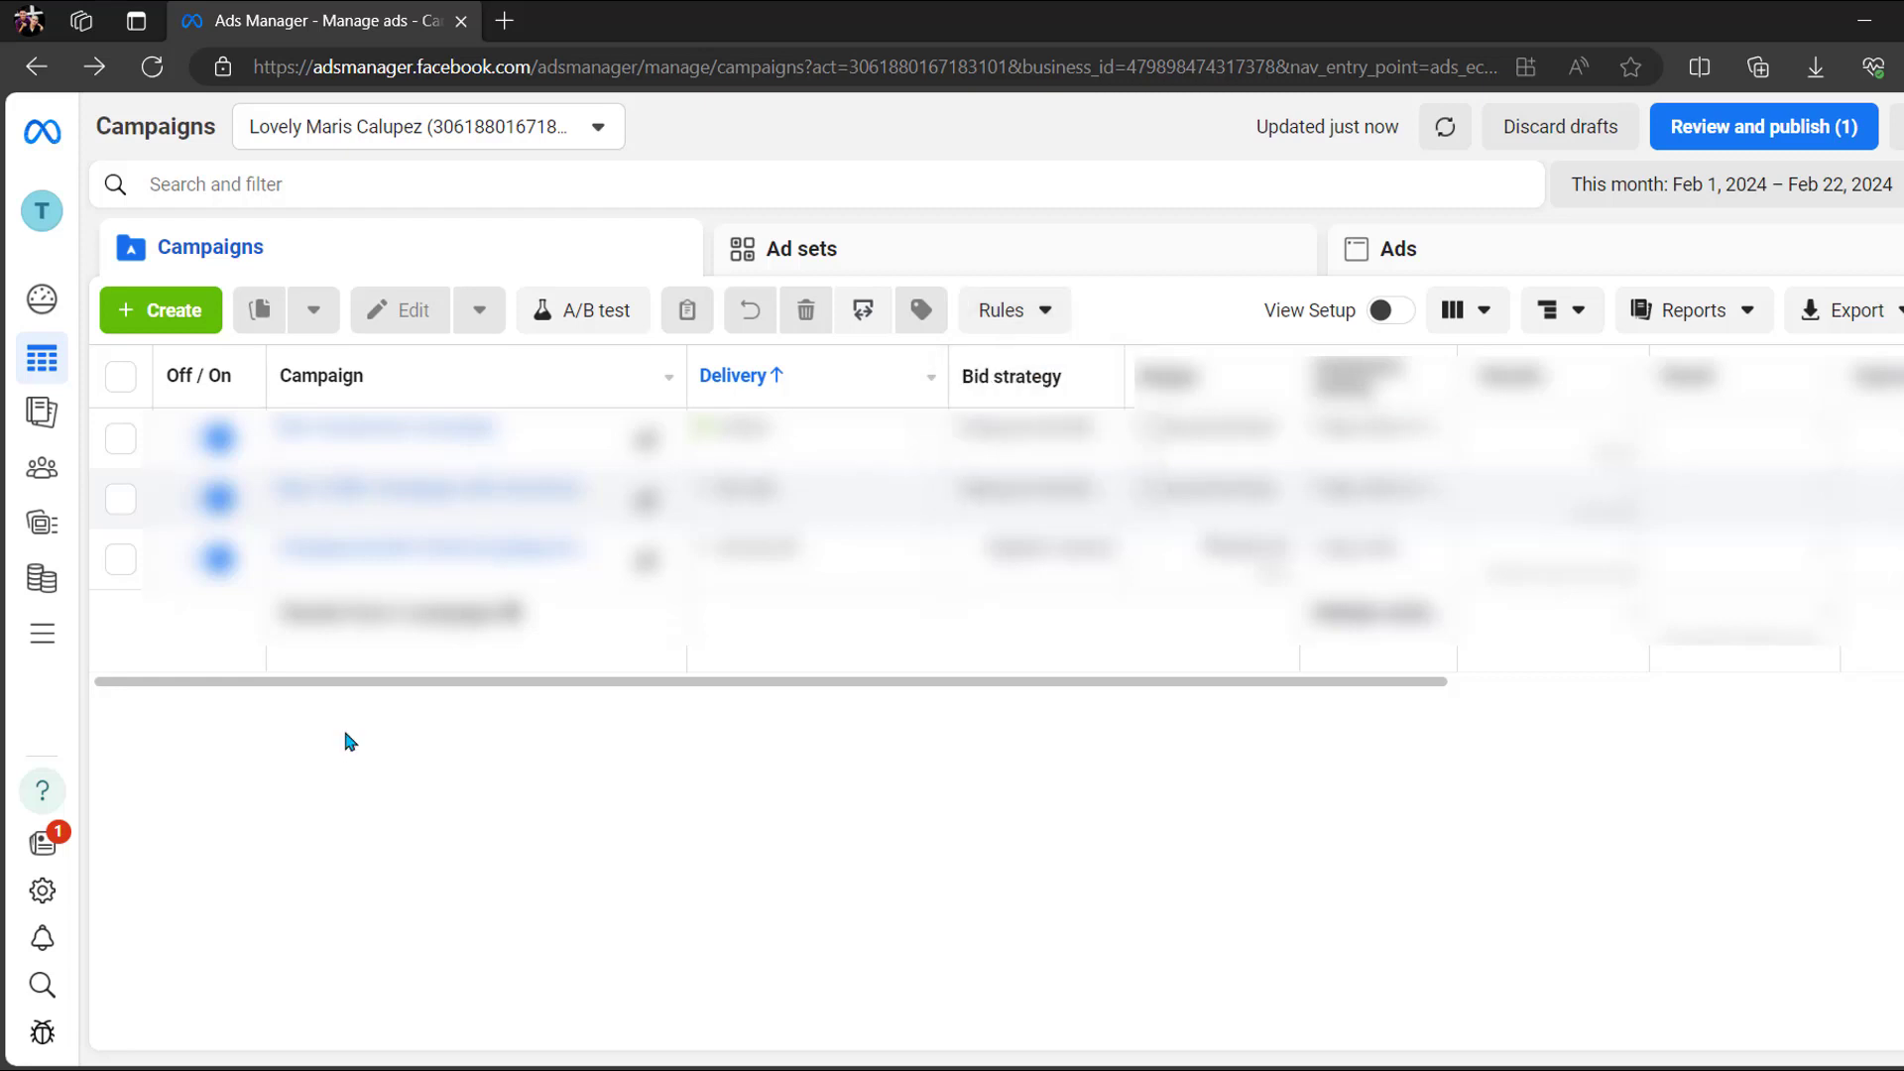
mouse_move(46, 234)
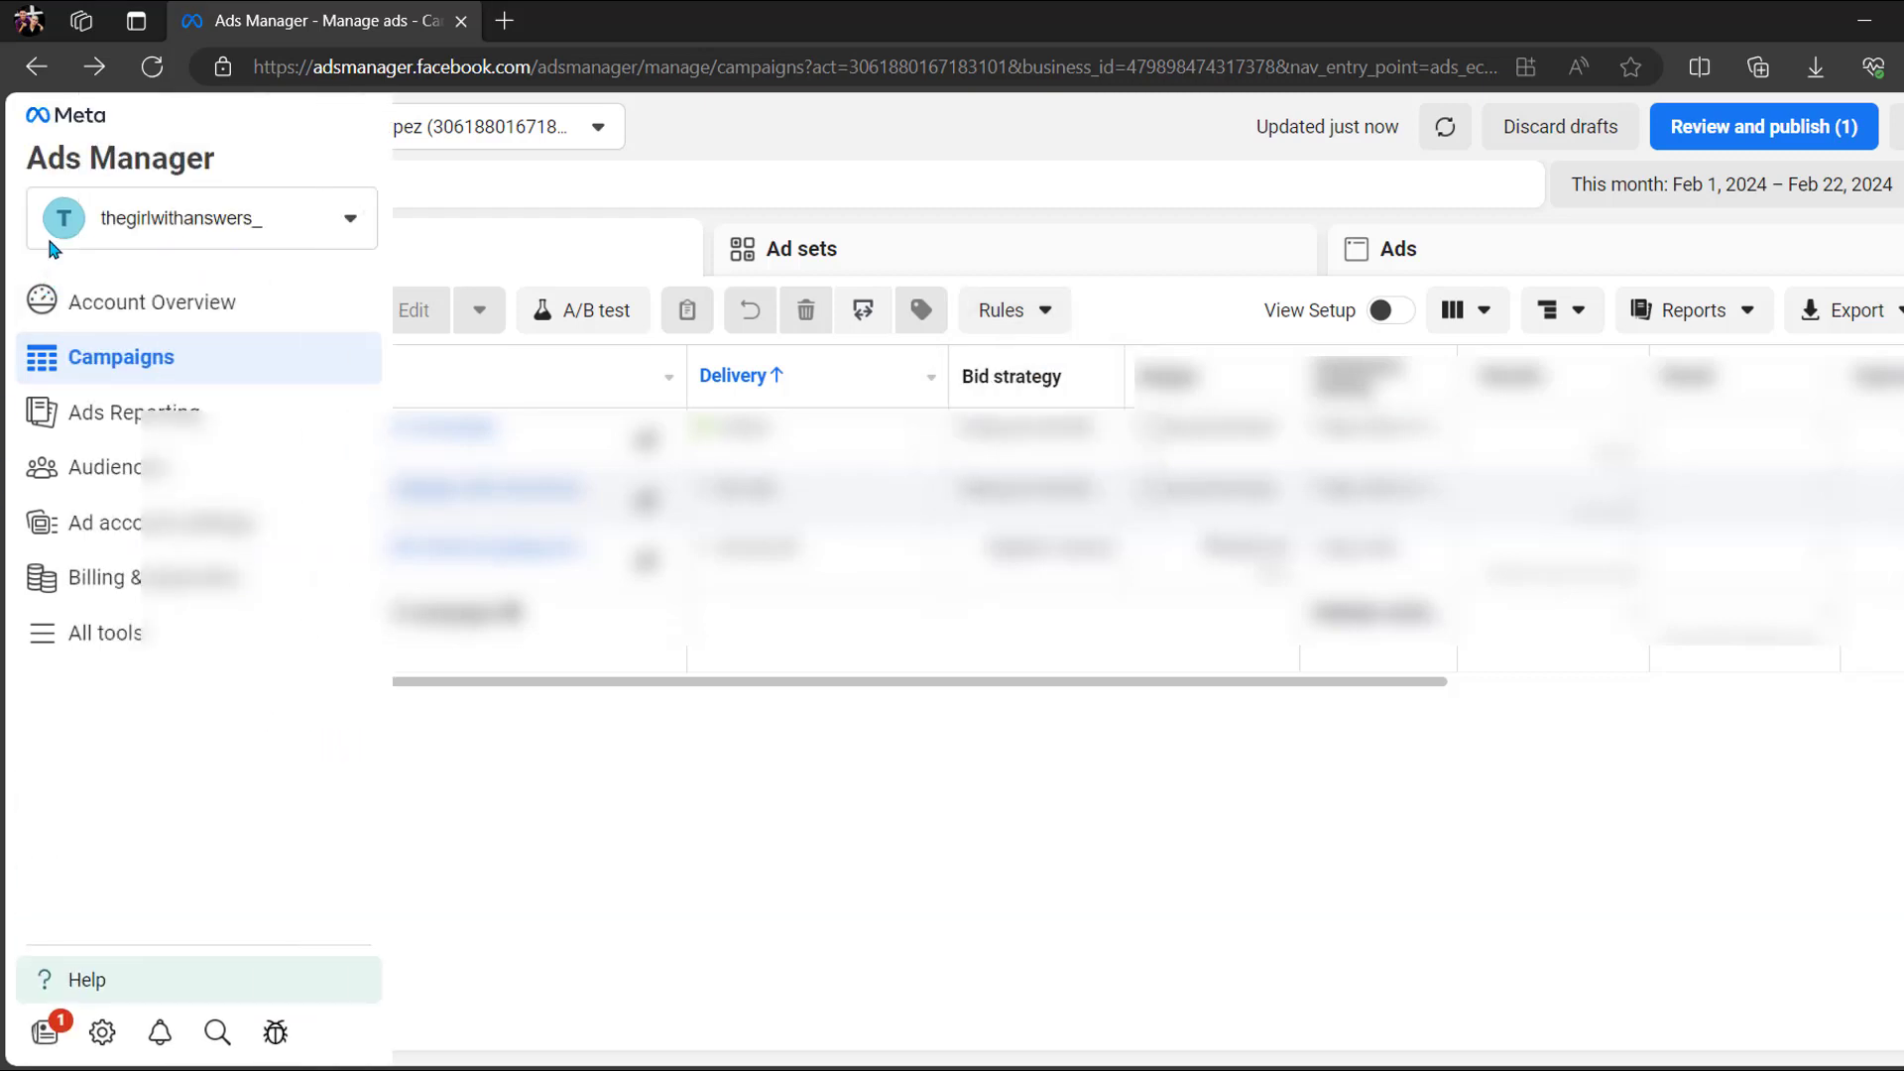
click(183, 635)
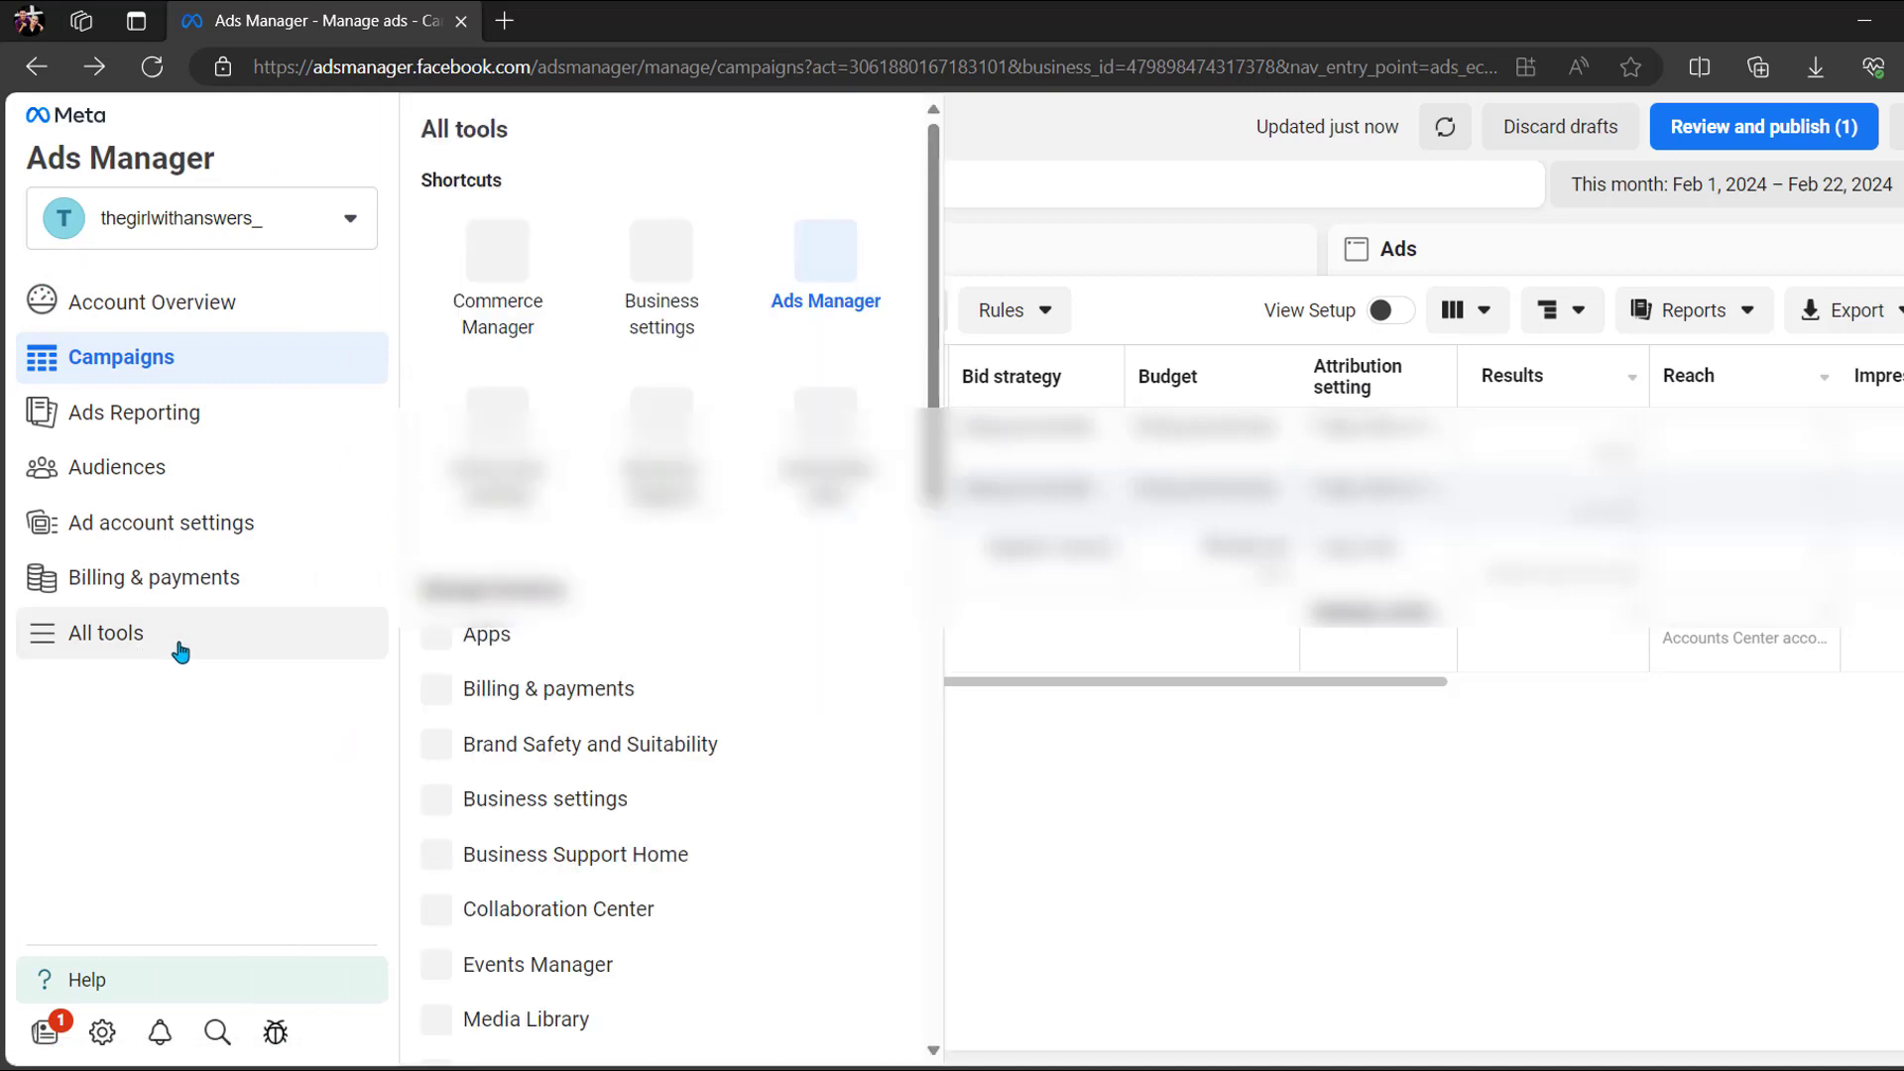
scroll(765, 652, down, 6)
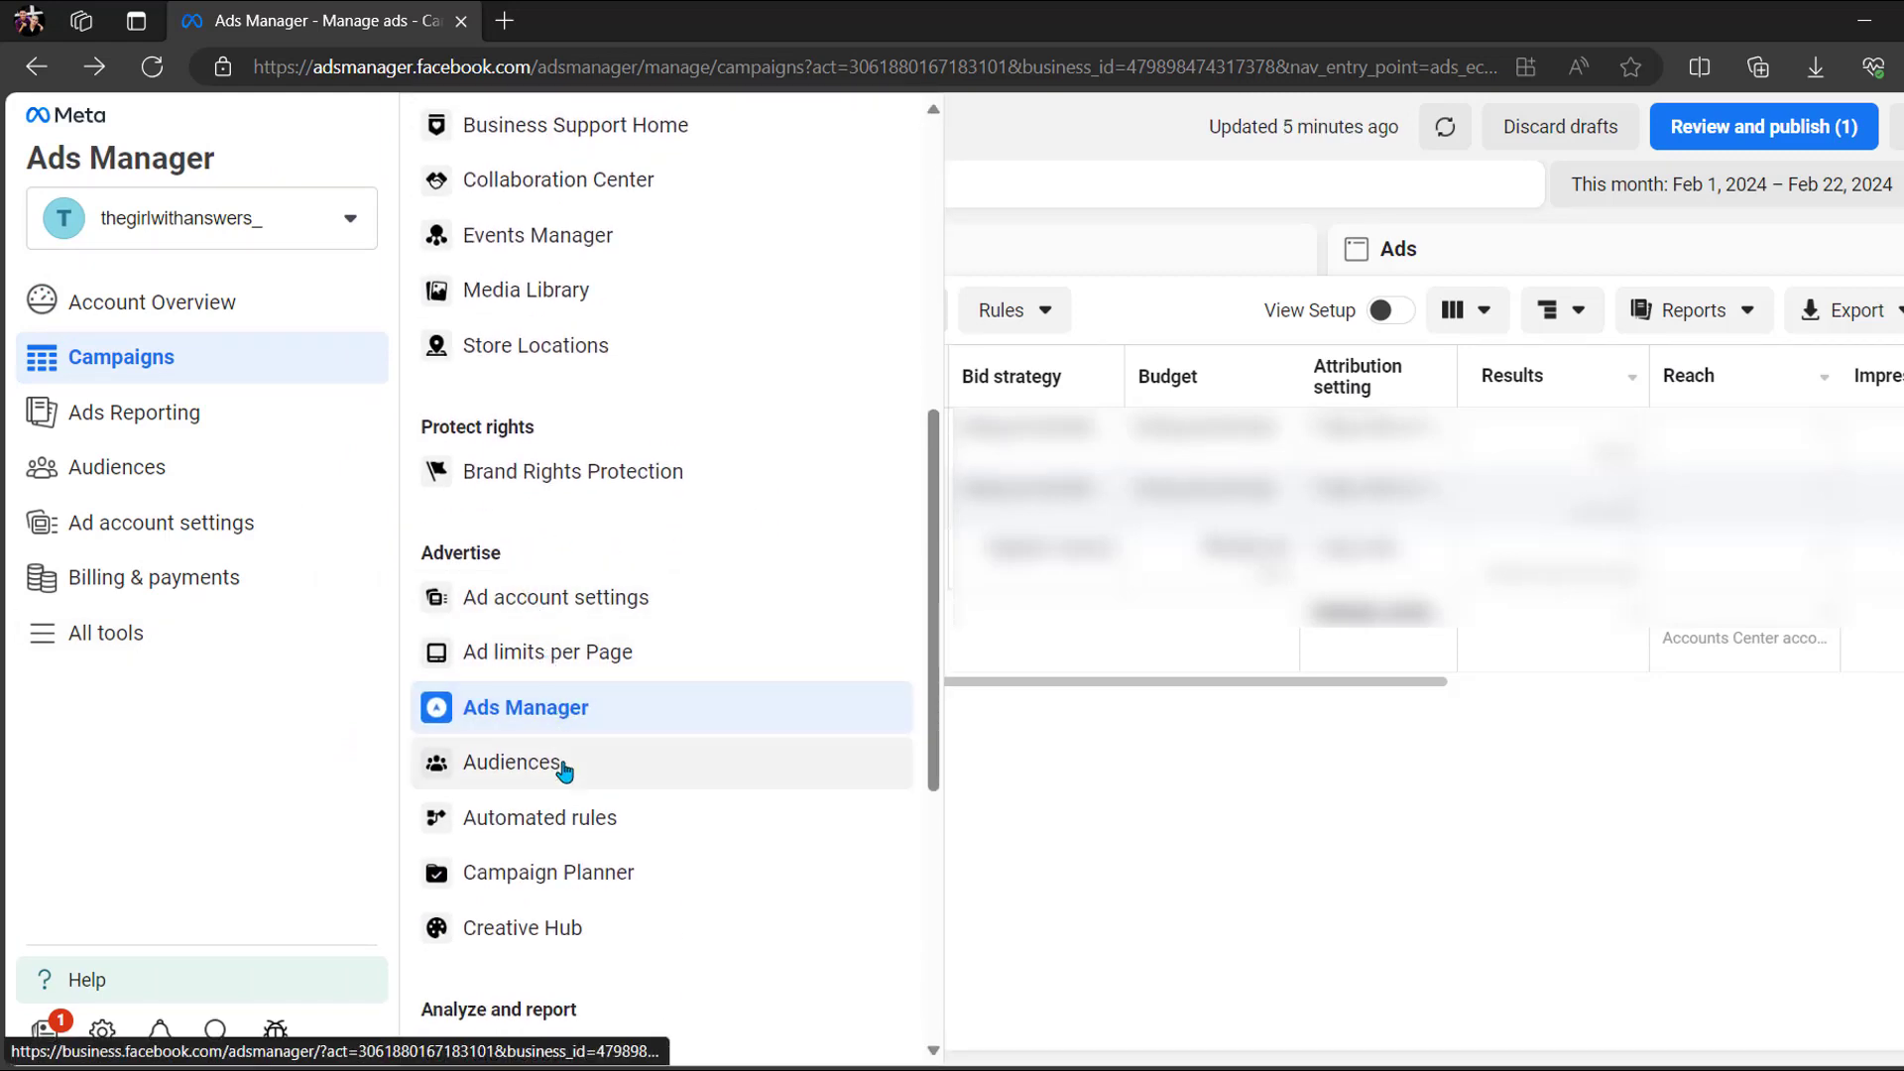
click(592, 838)
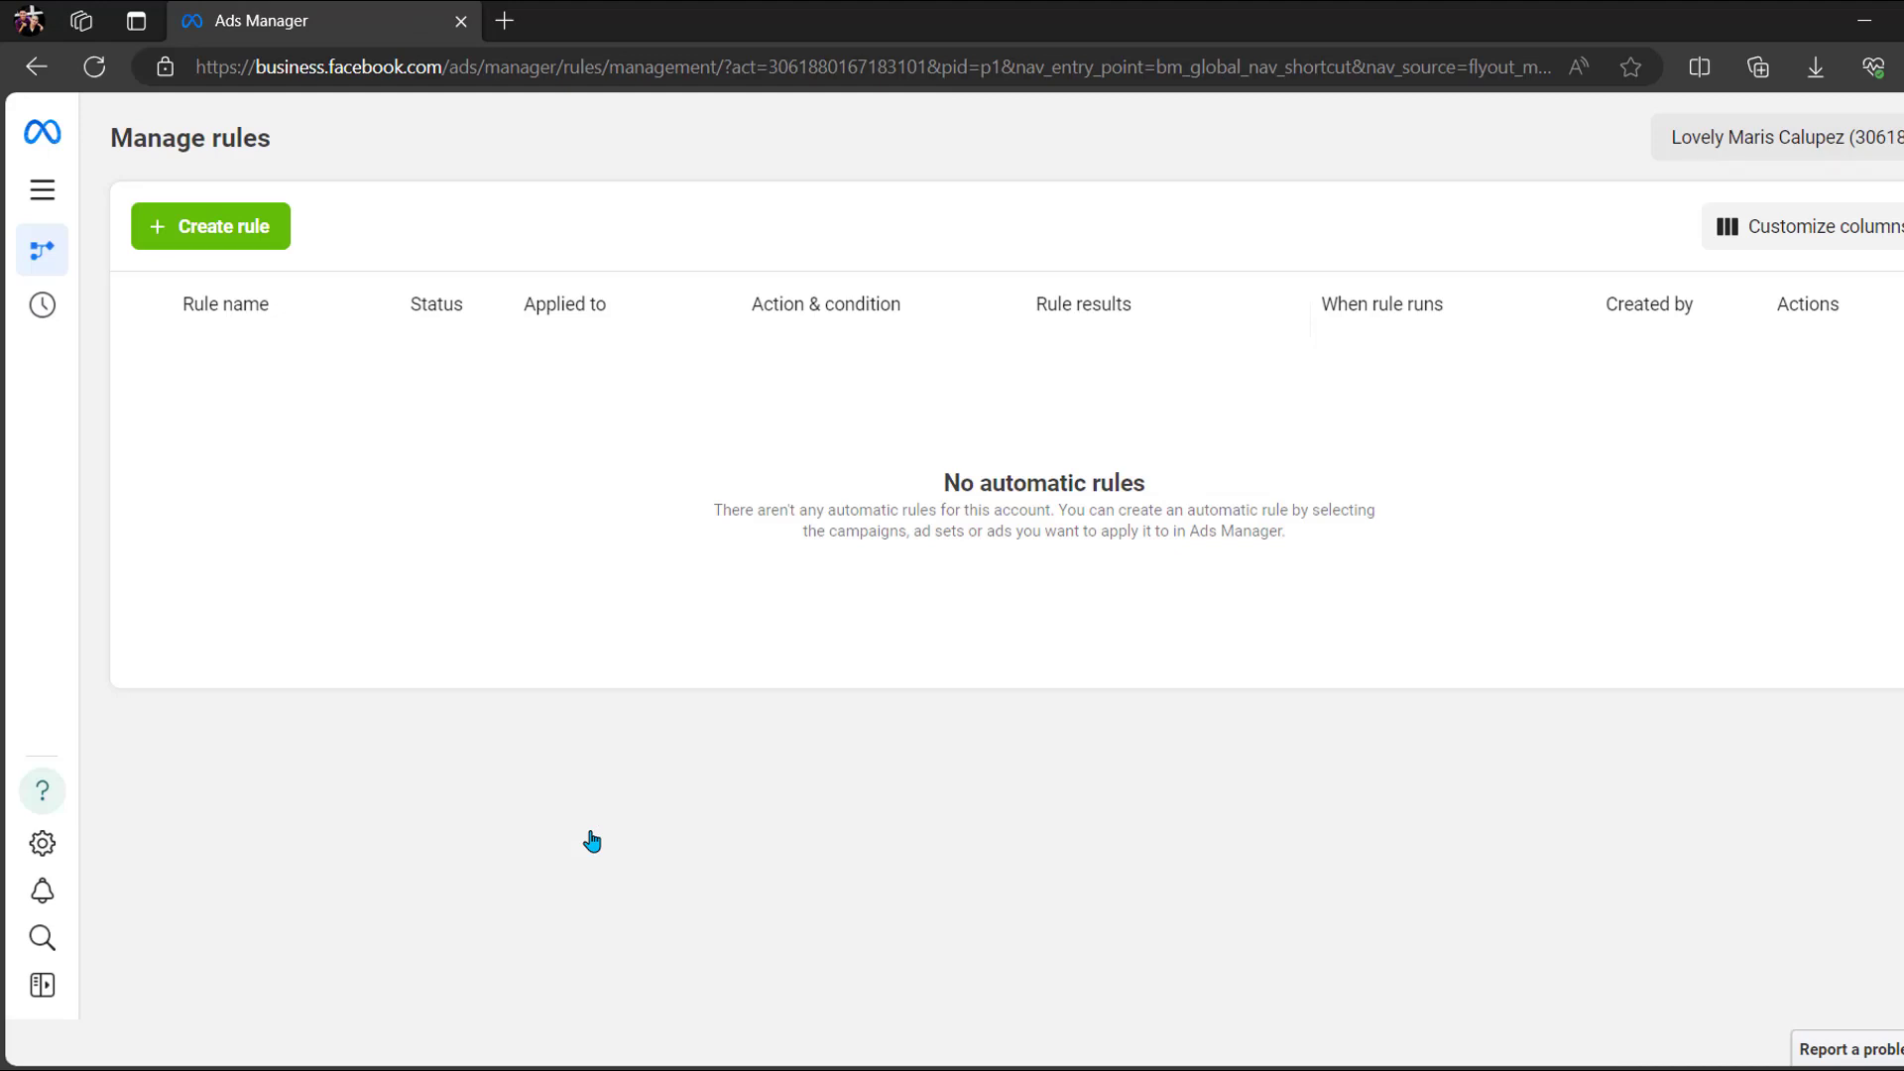
Start a custom rule named "Rule 1" that applies to all active ad sets
click(210, 243)
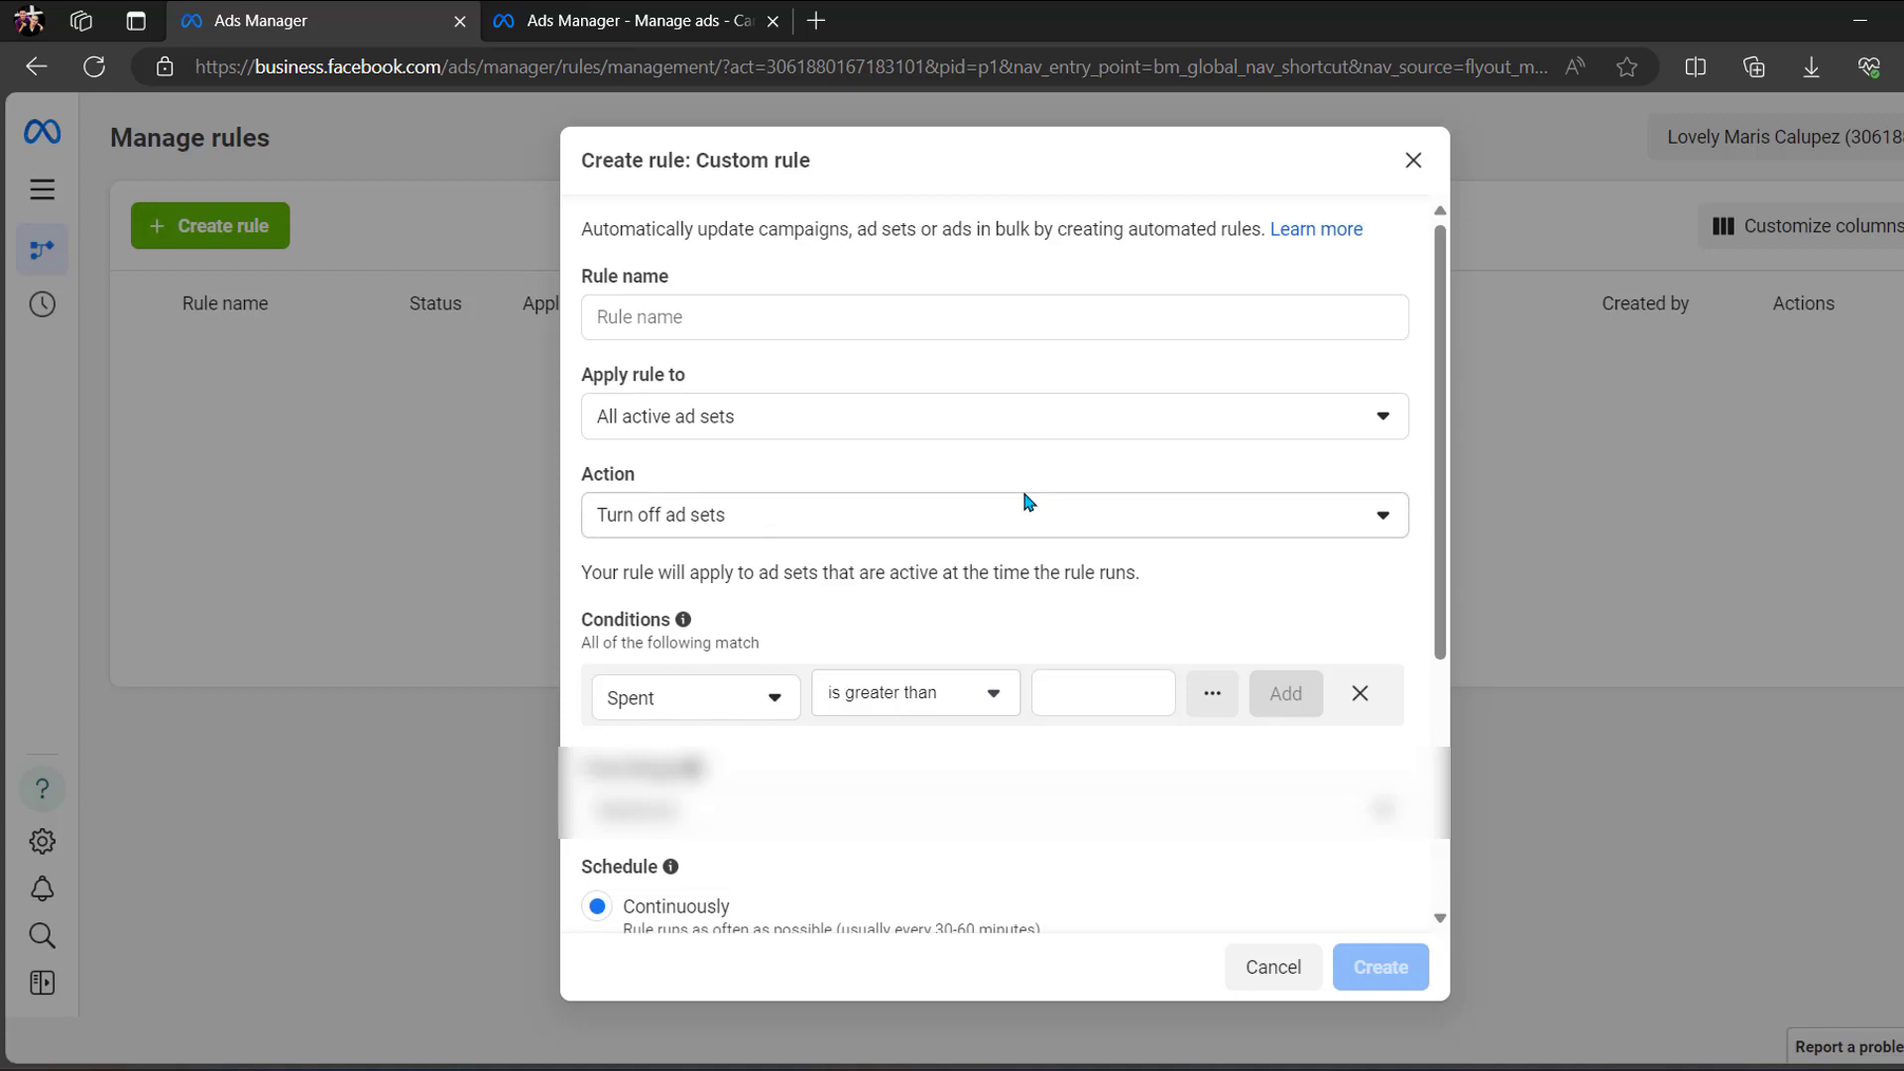
click(783, 319)
text(Rule 1)
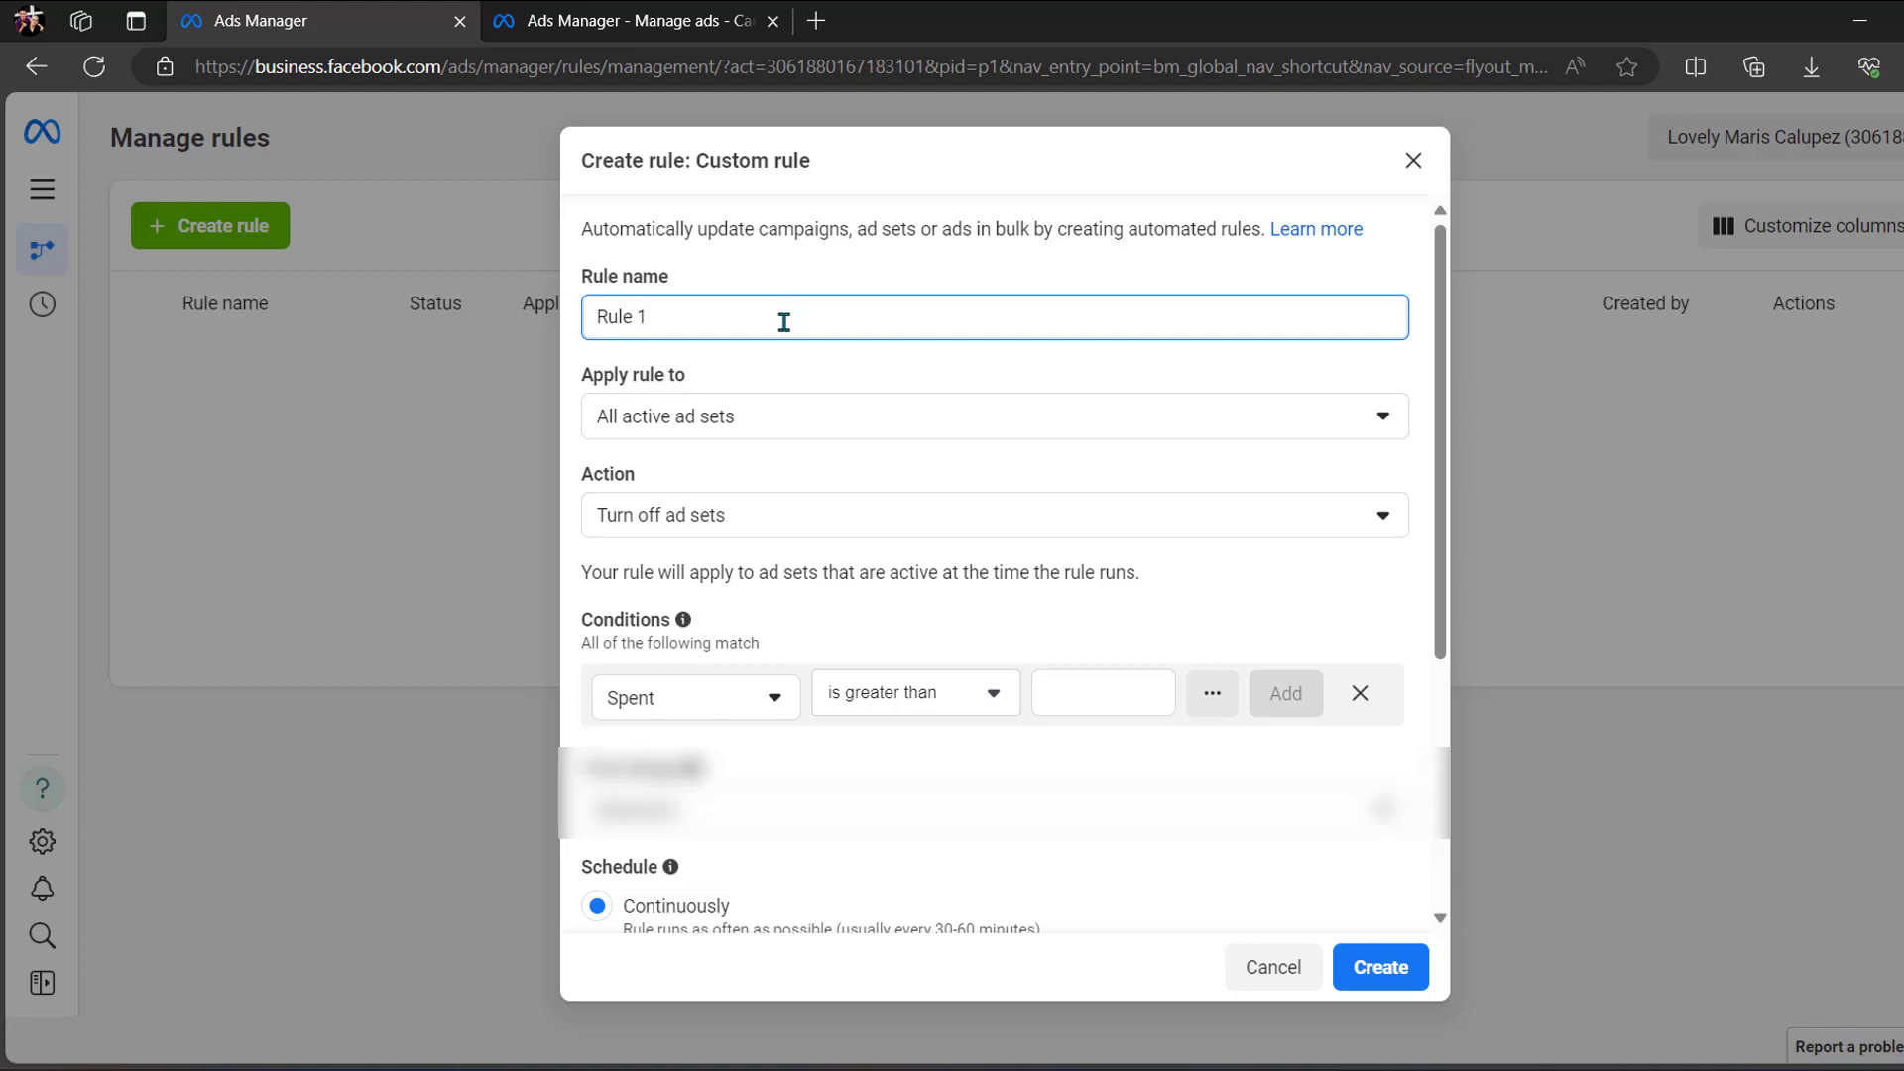
click(811, 410)
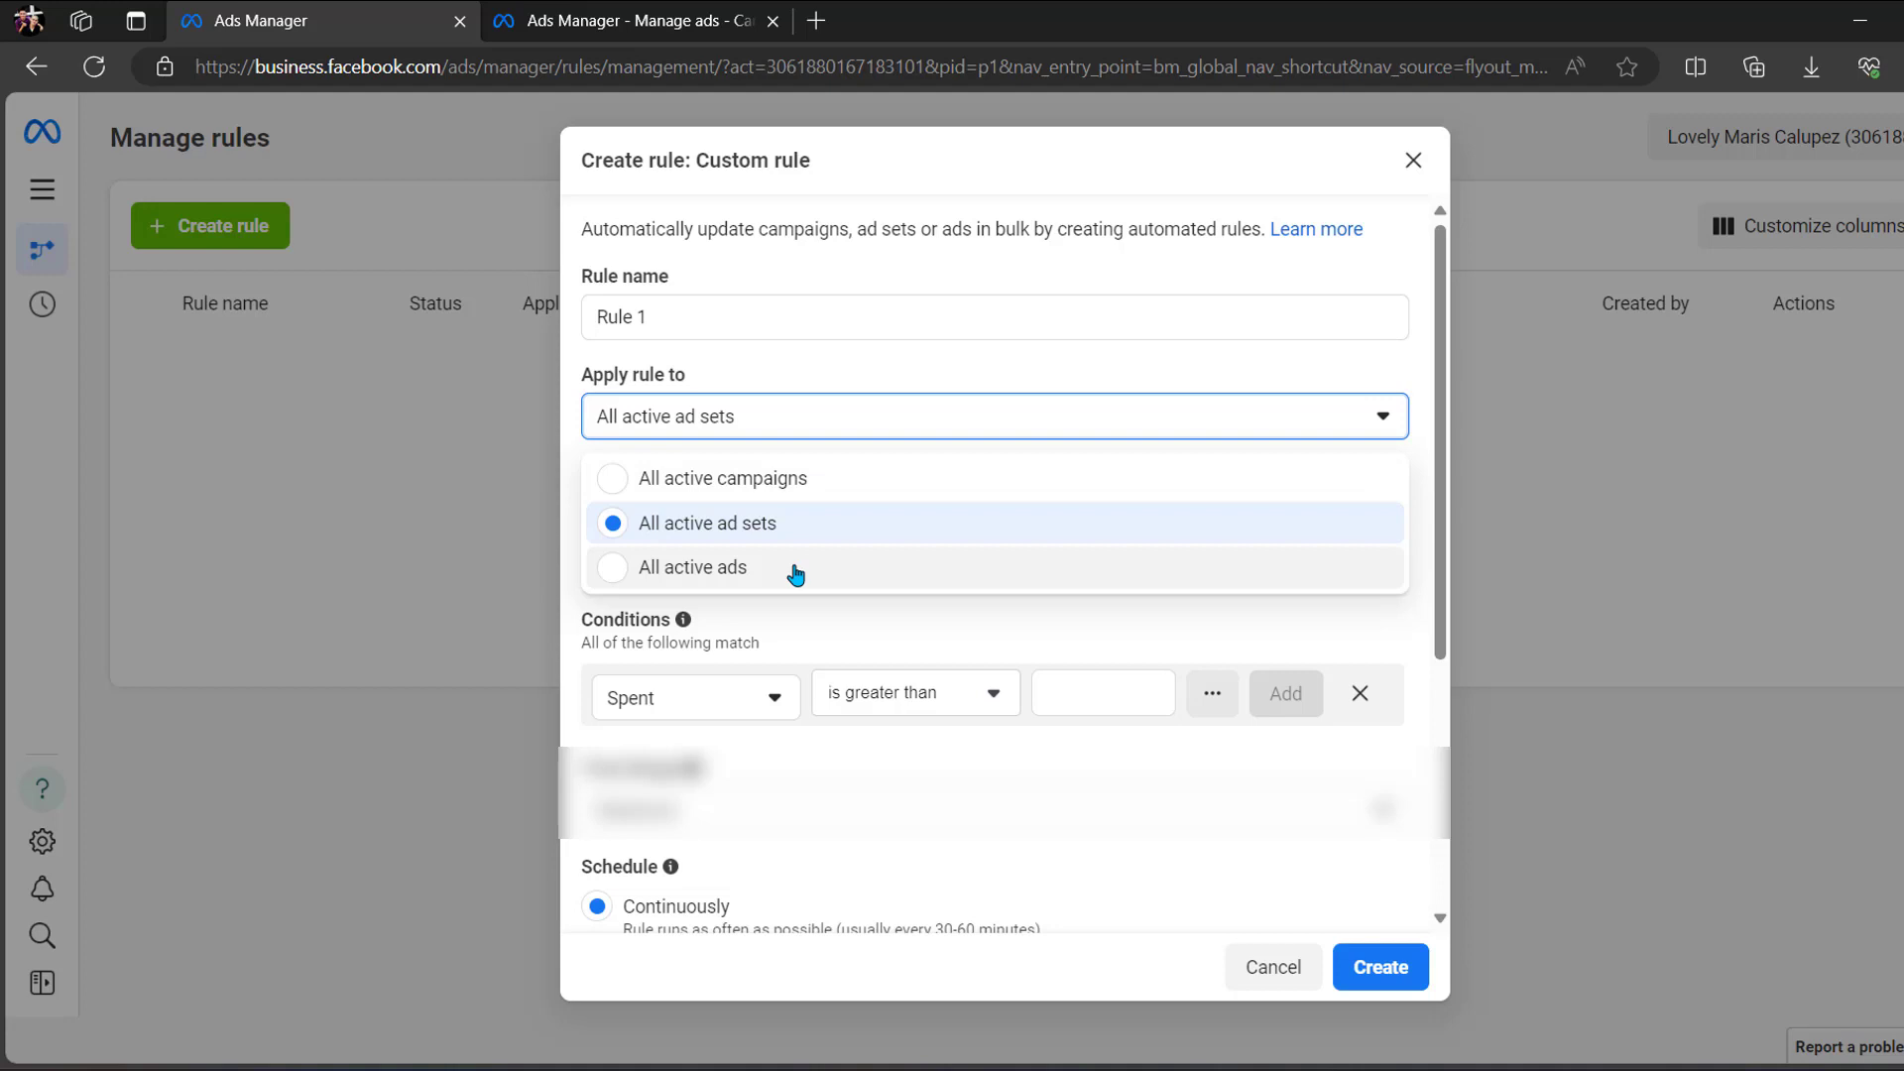
click(814, 541)
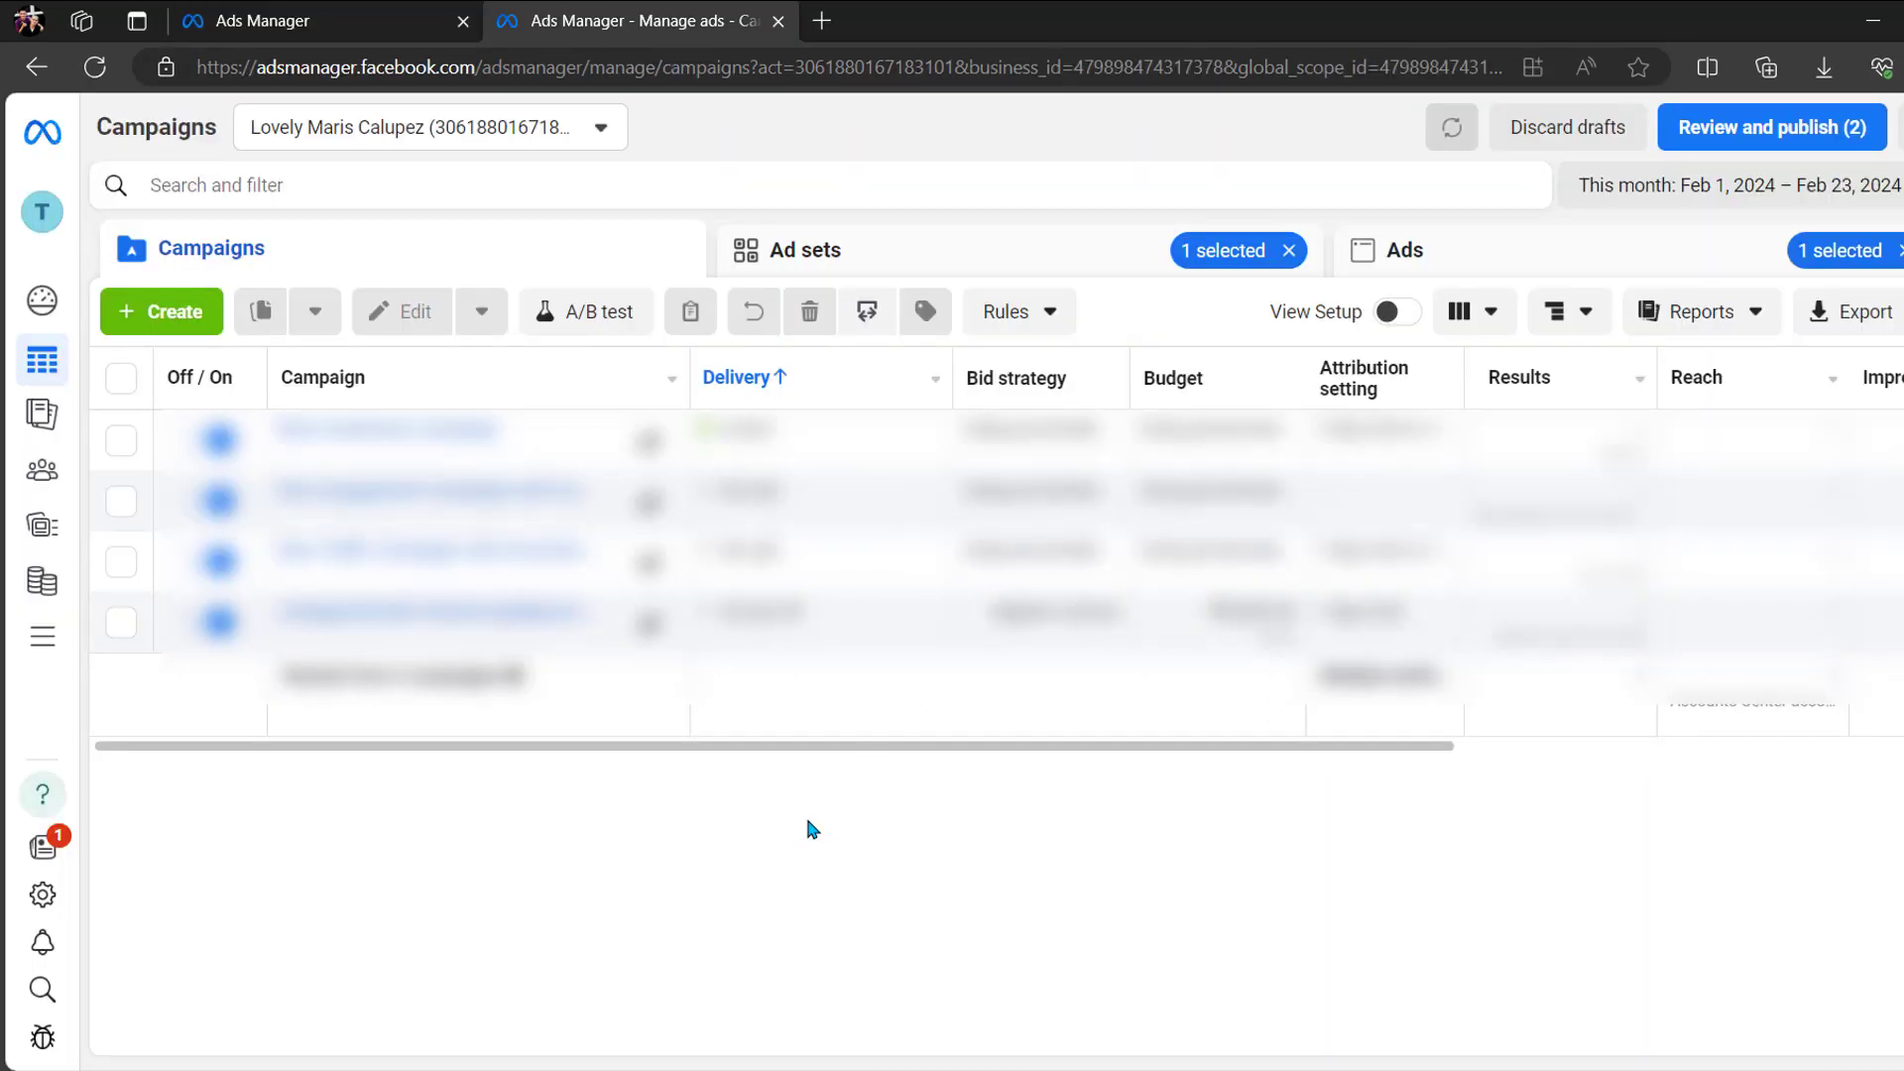
In the campaigns browser tab, select the first campaign and open a new custom rule for it, checking which items it applies to
click(1055, 315)
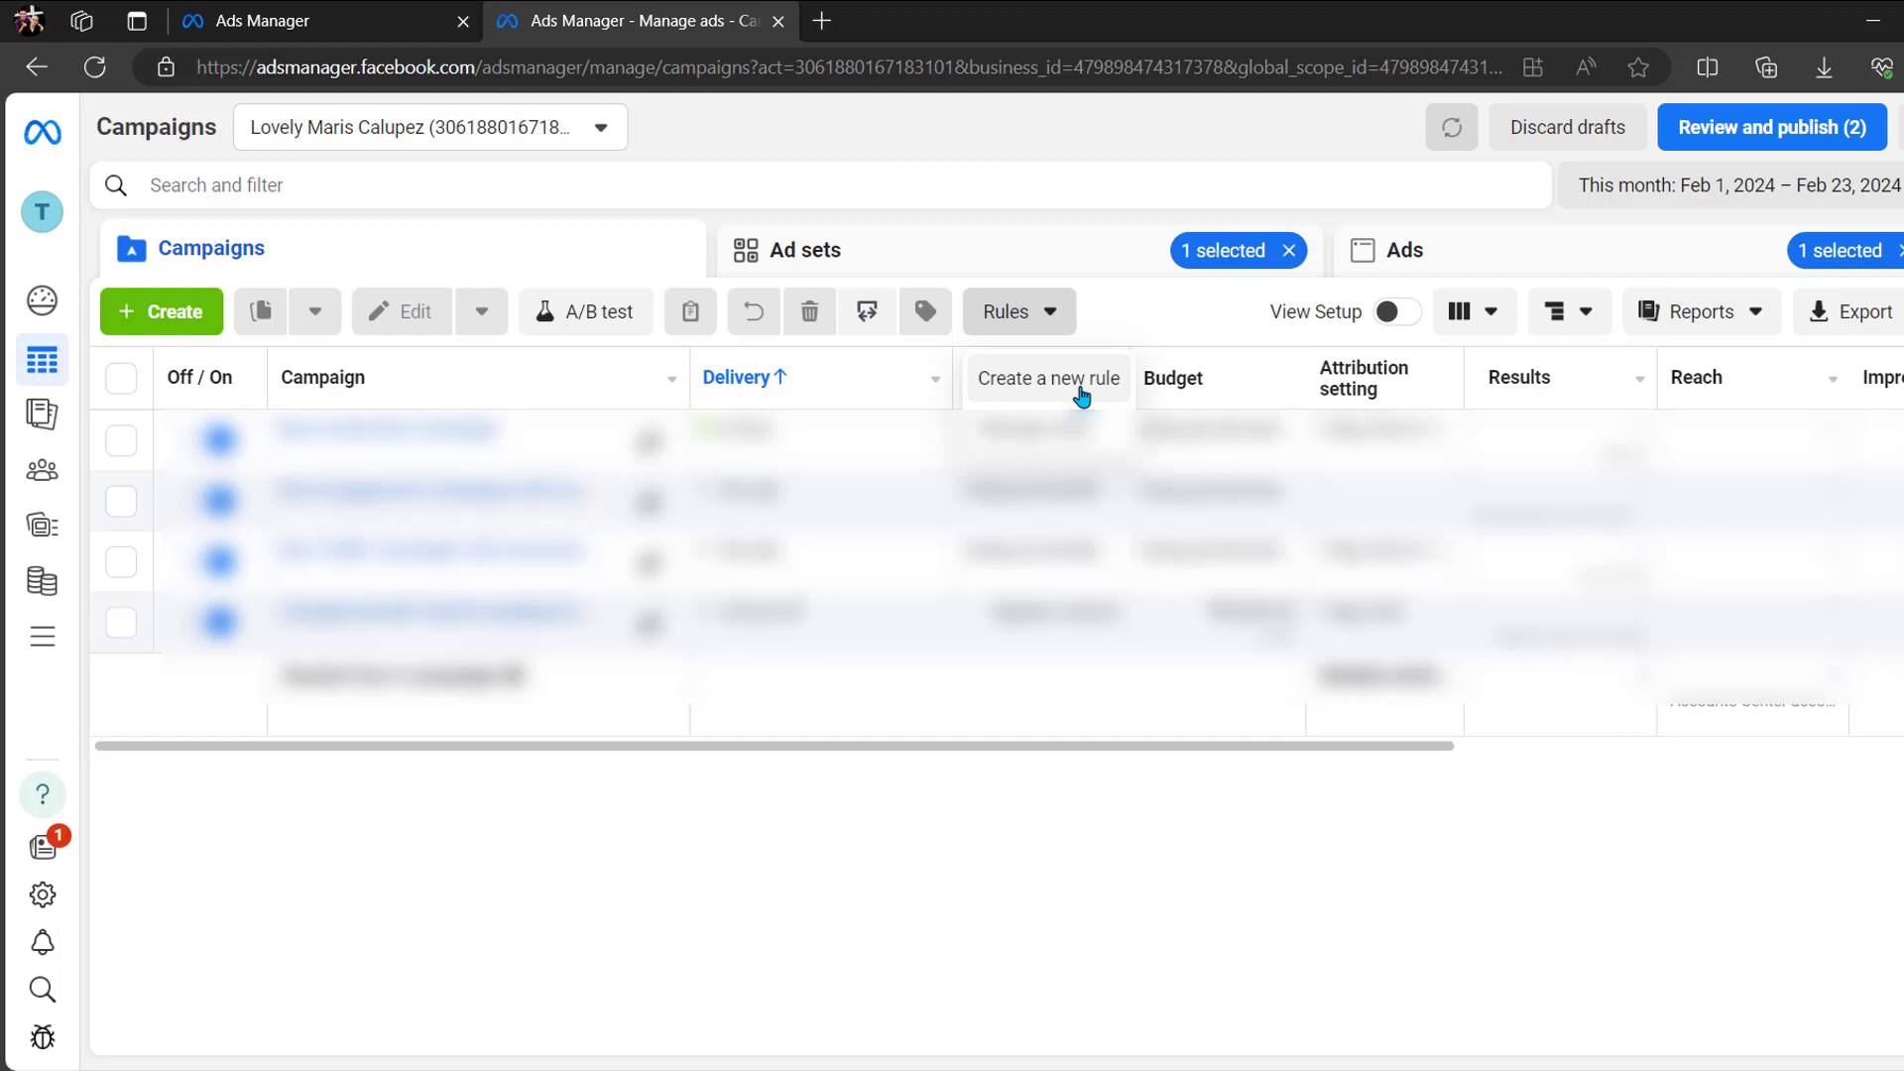
click(121, 441)
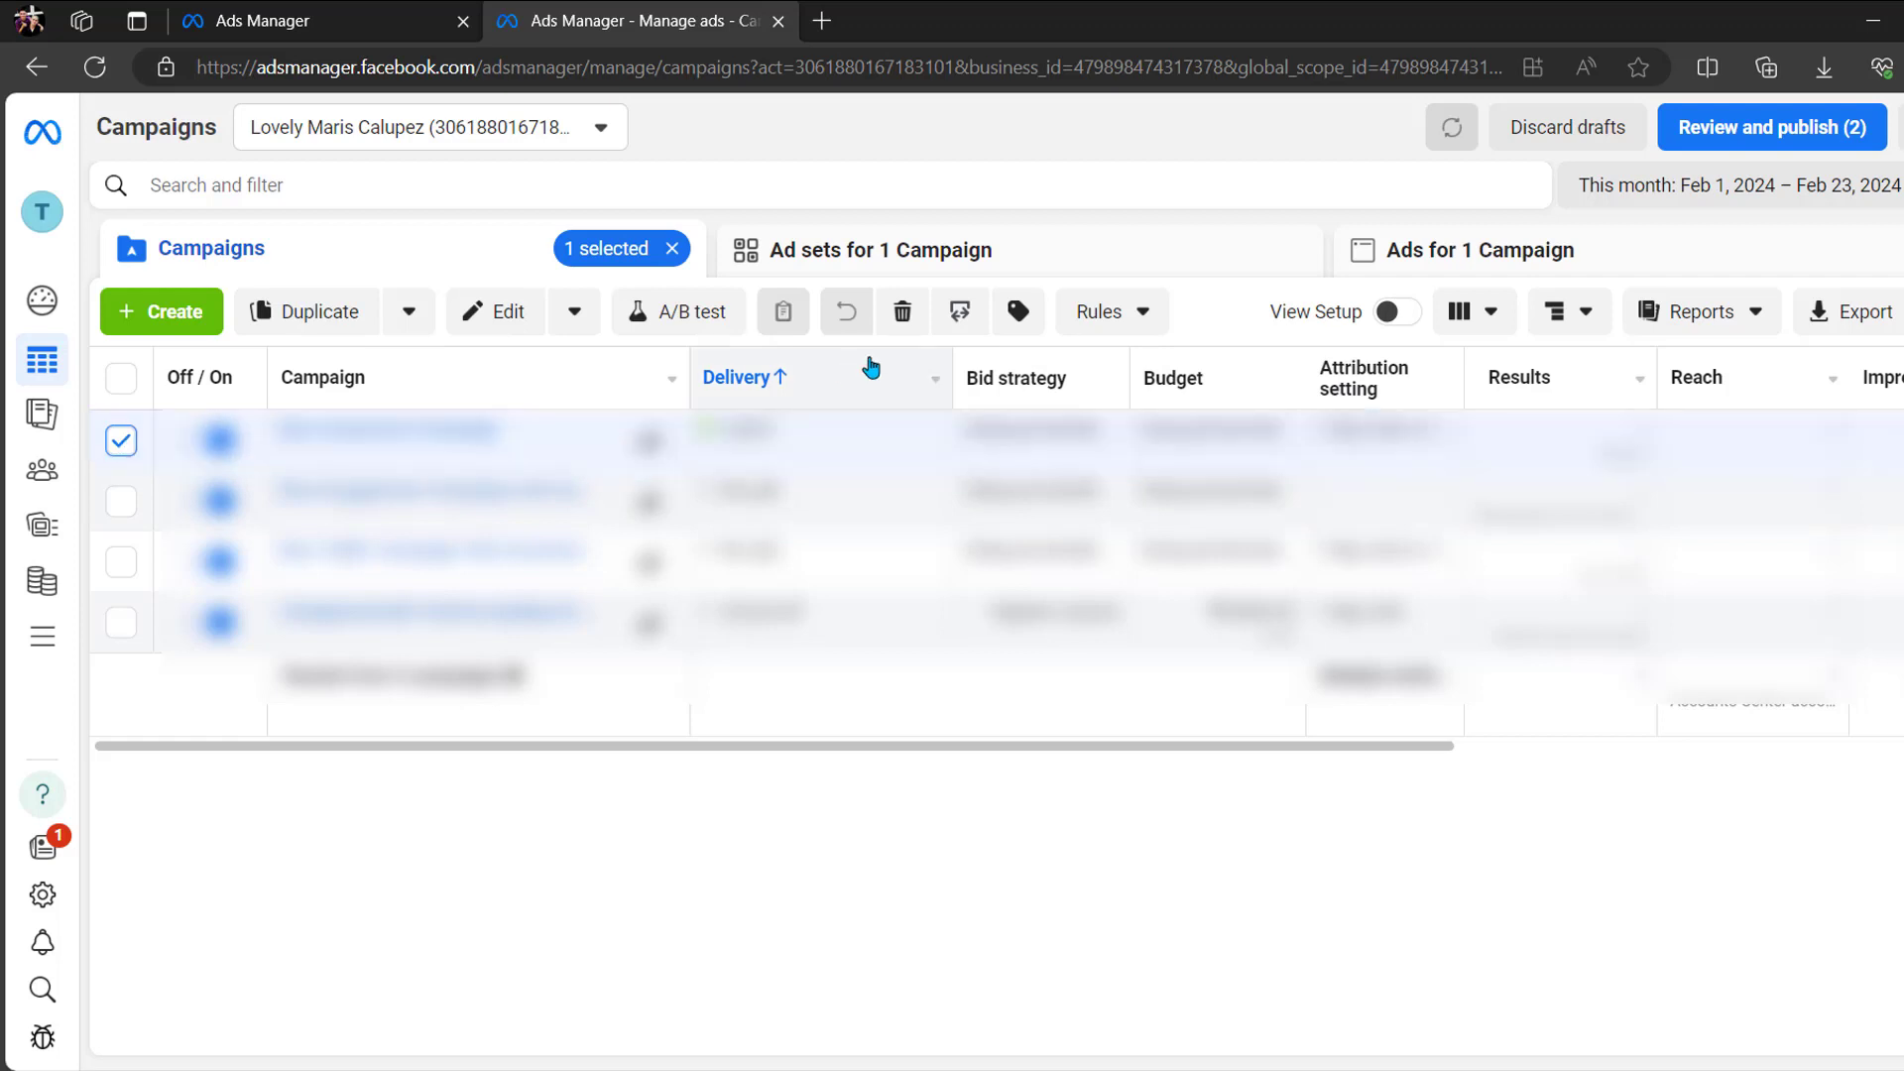
click(1090, 335)
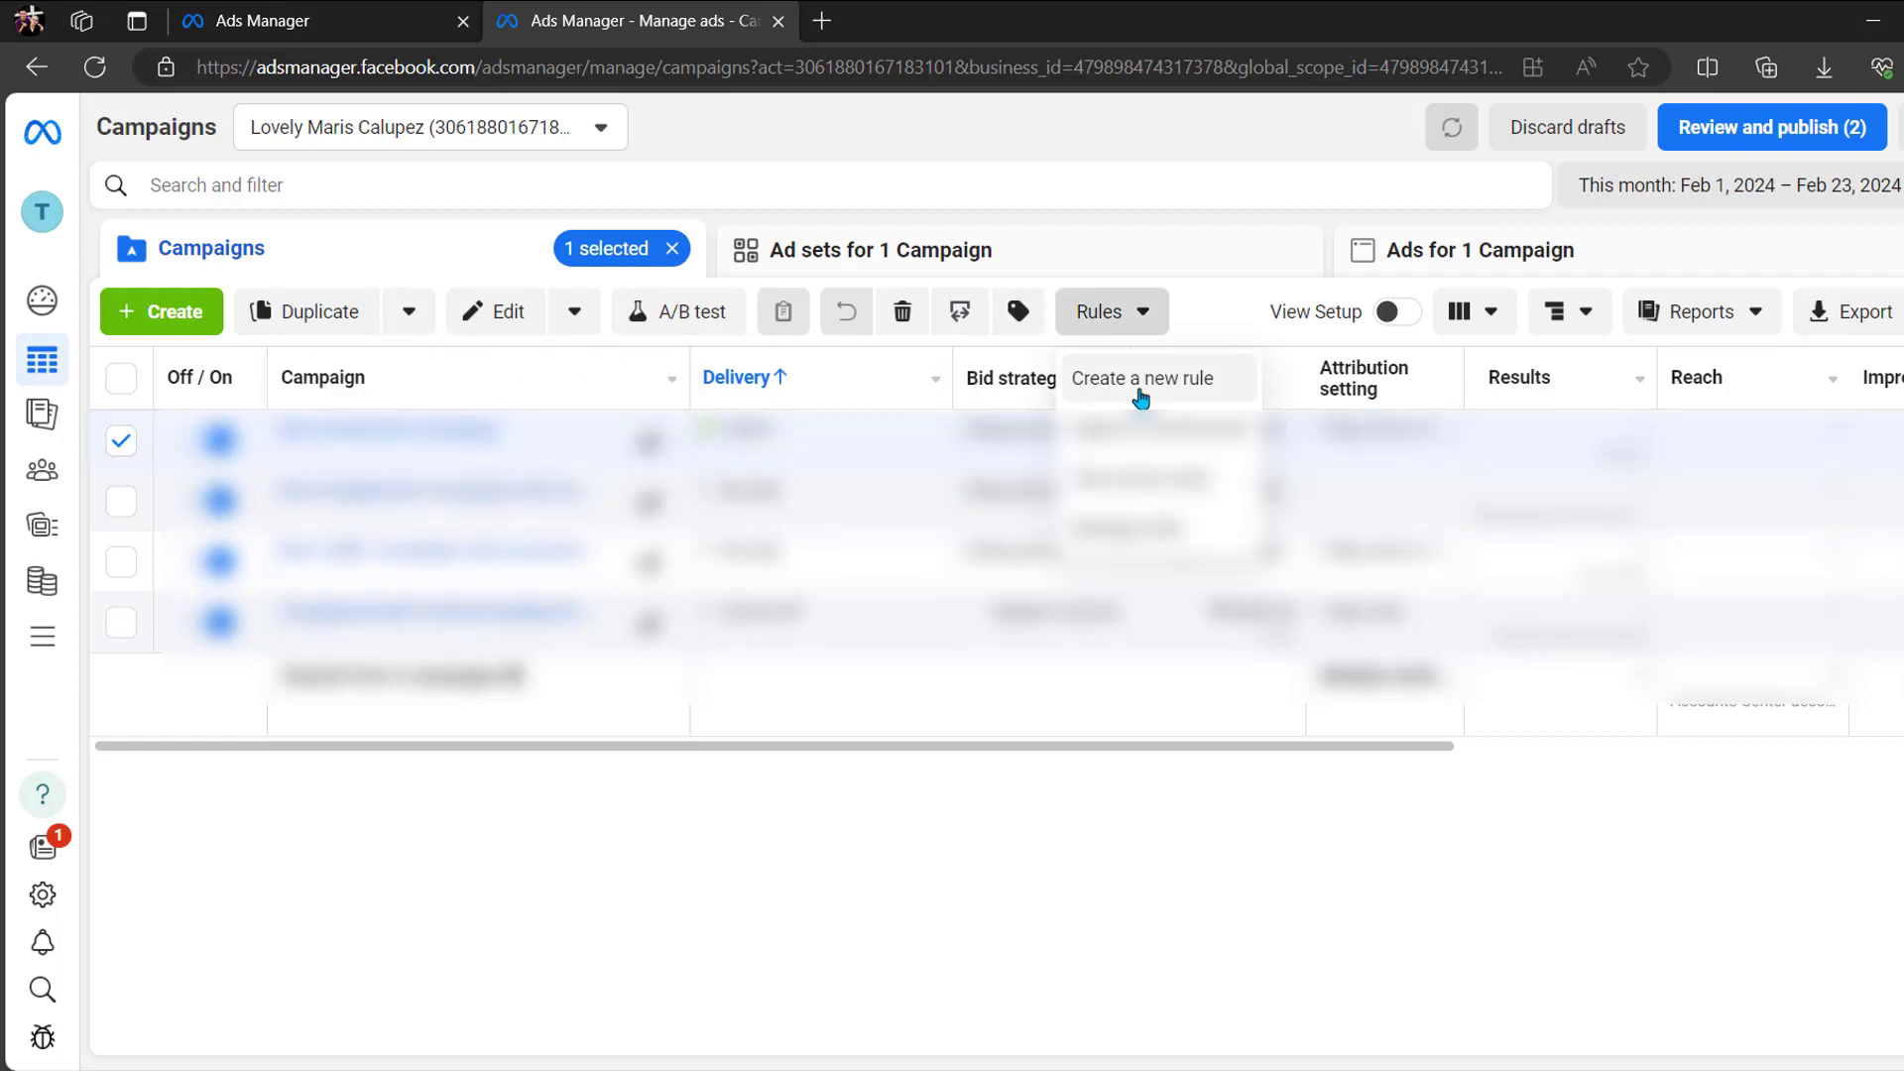
click(1140, 396)
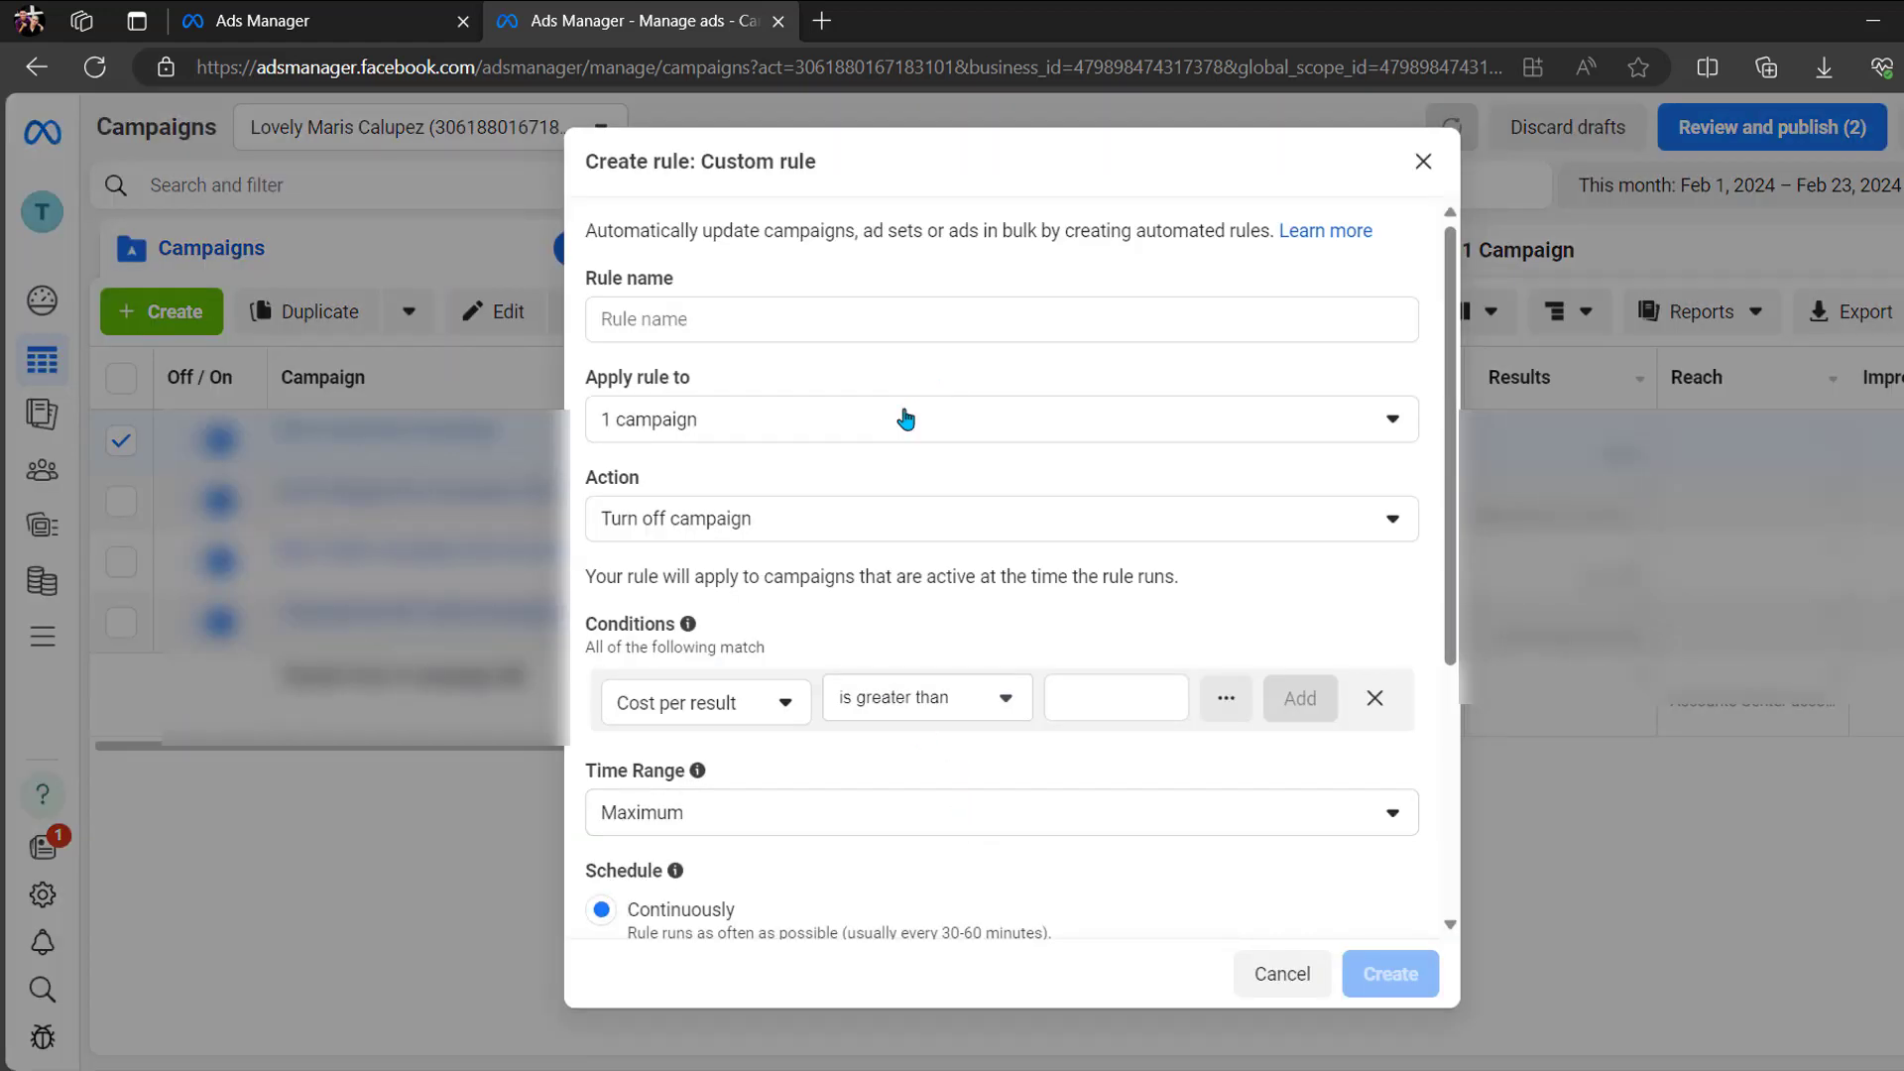
click(768, 447)
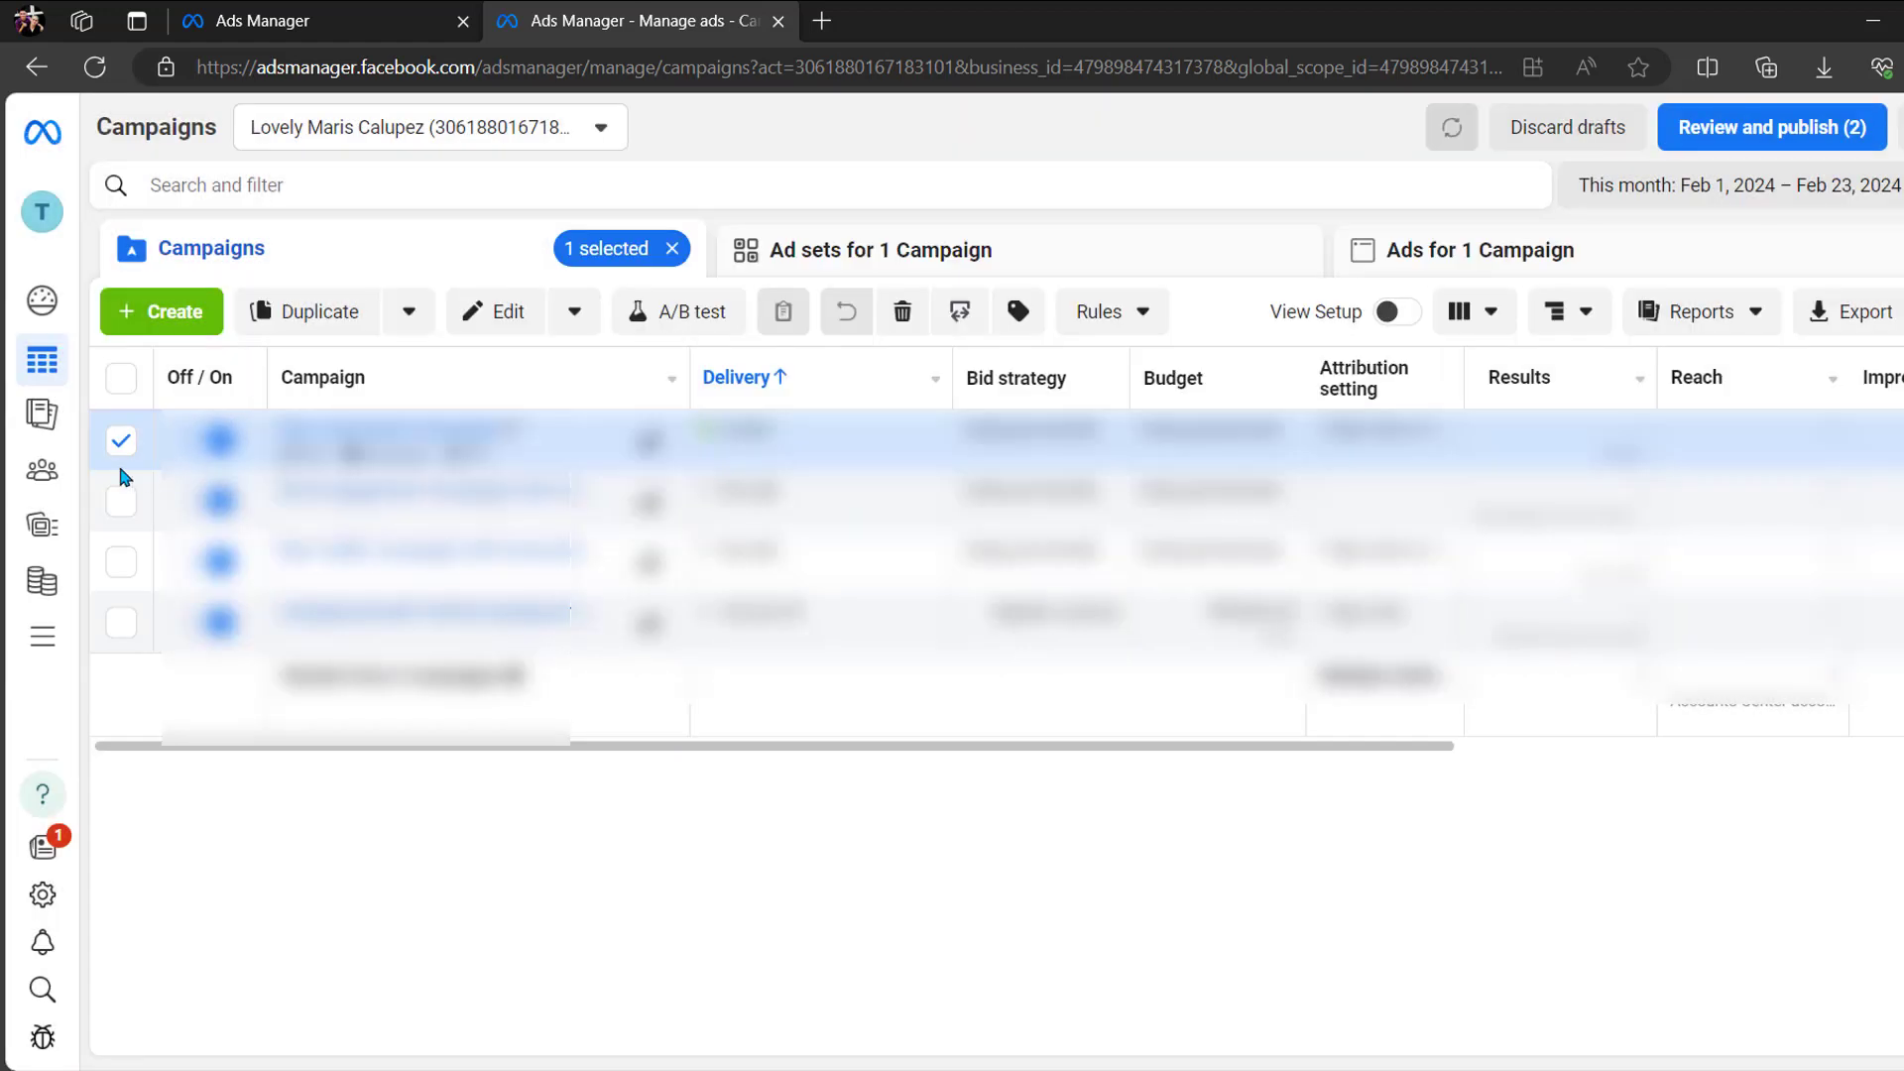
Add the other three campaigns to the selection and start a new rule for all four
click(123, 504)
click(123, 558)
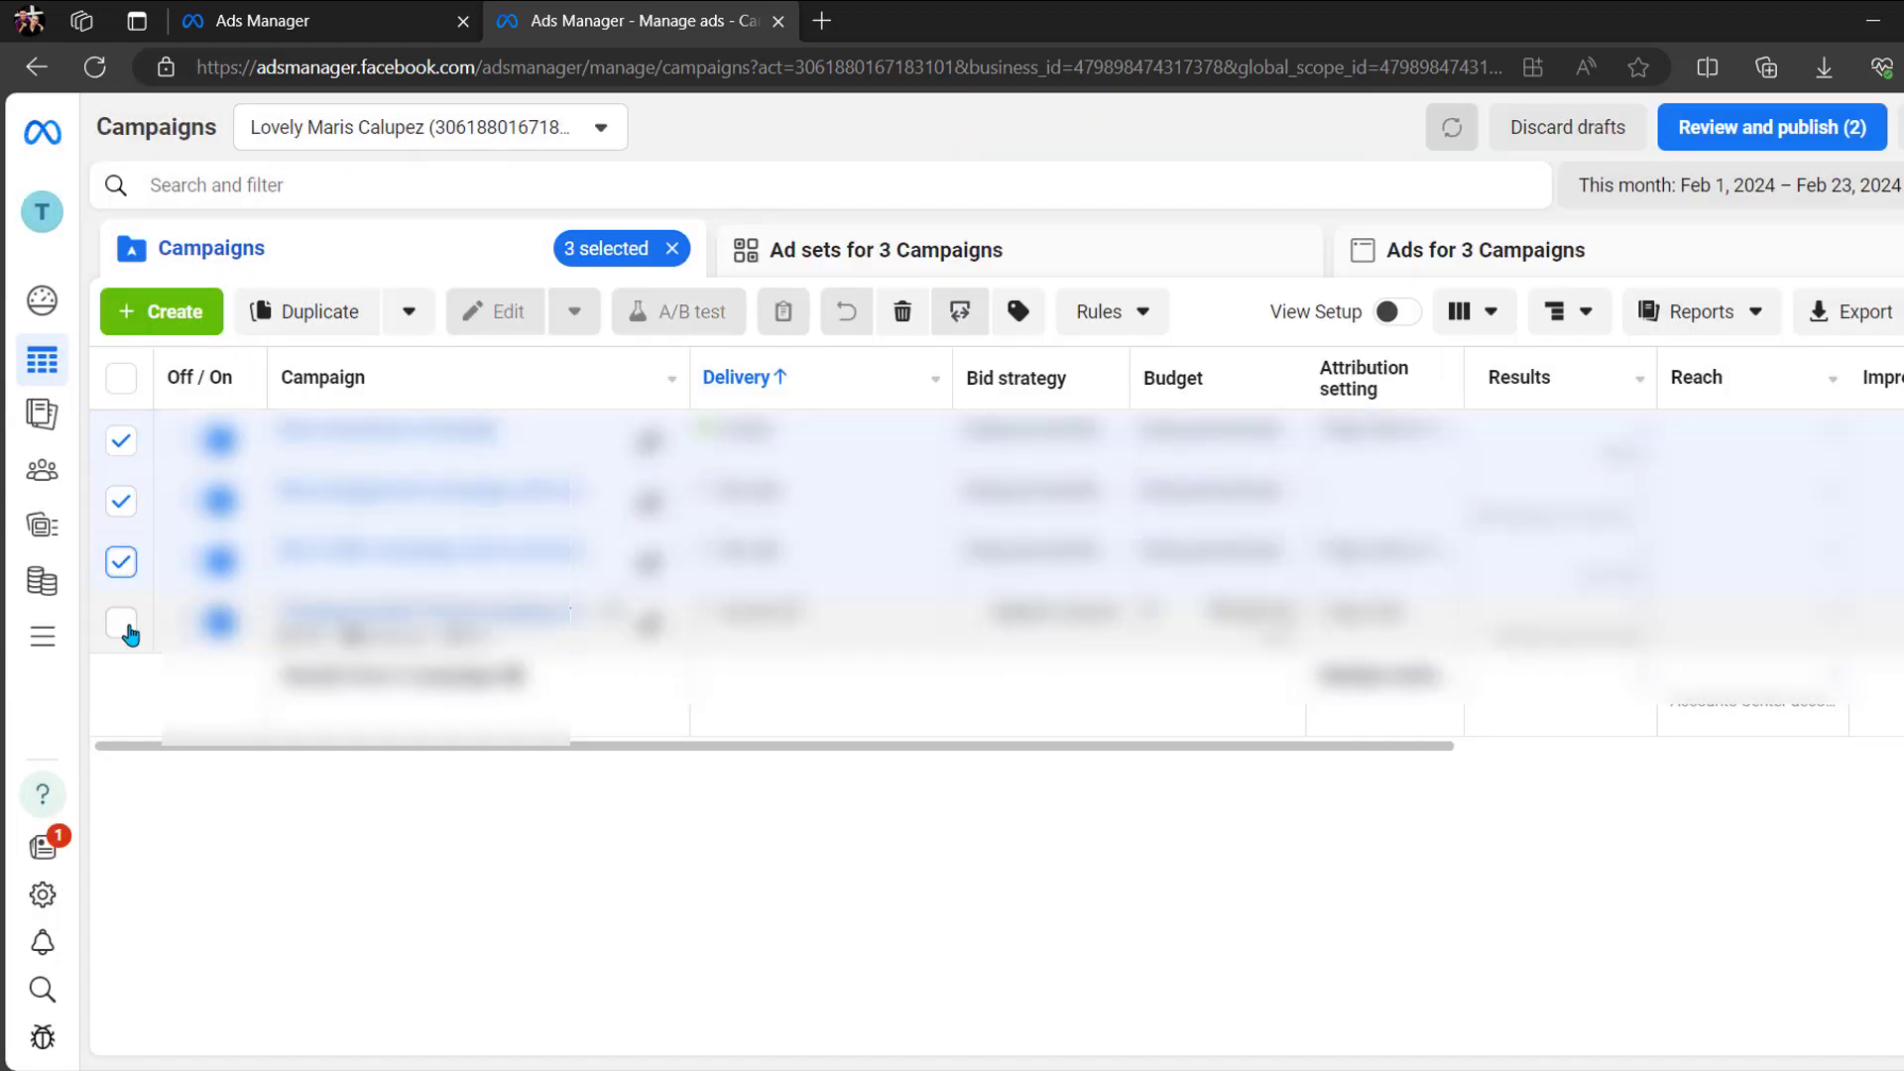
click(123, 625)
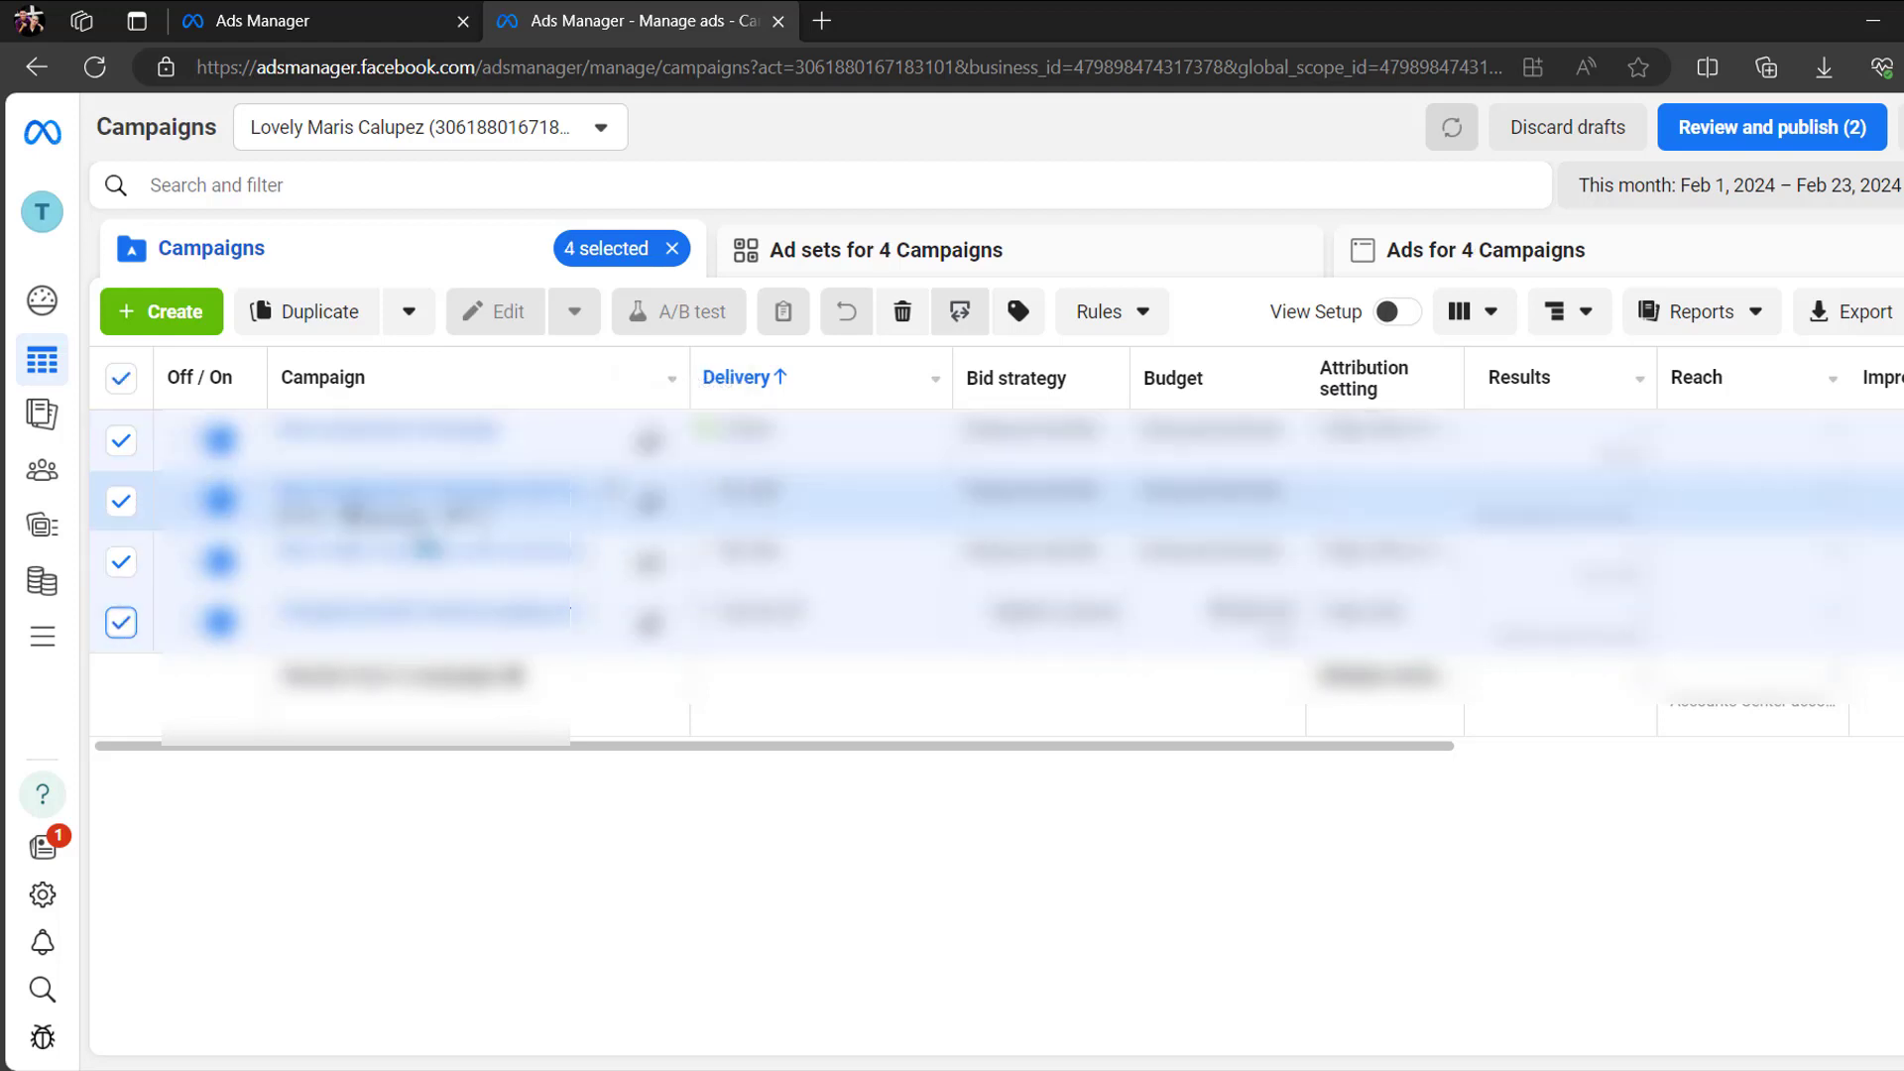
click(1137, 315)
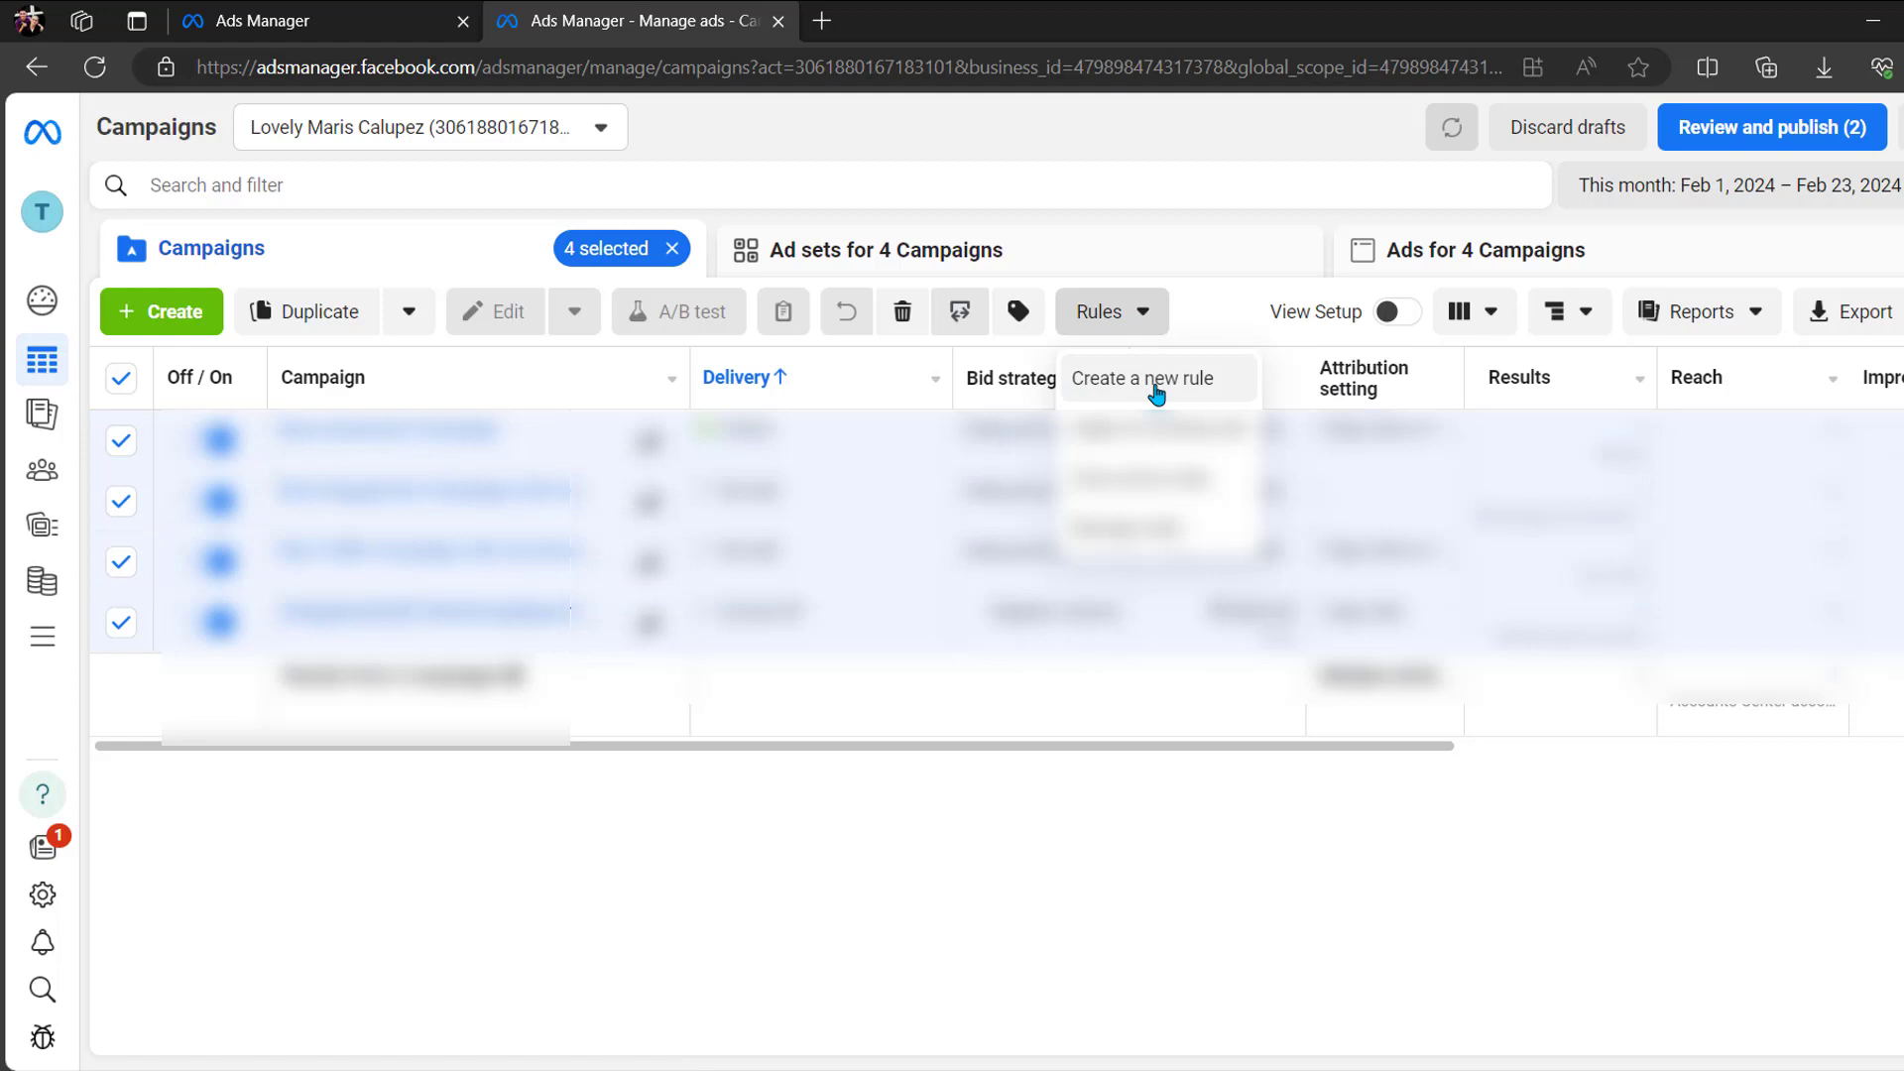
click(1156, 392)
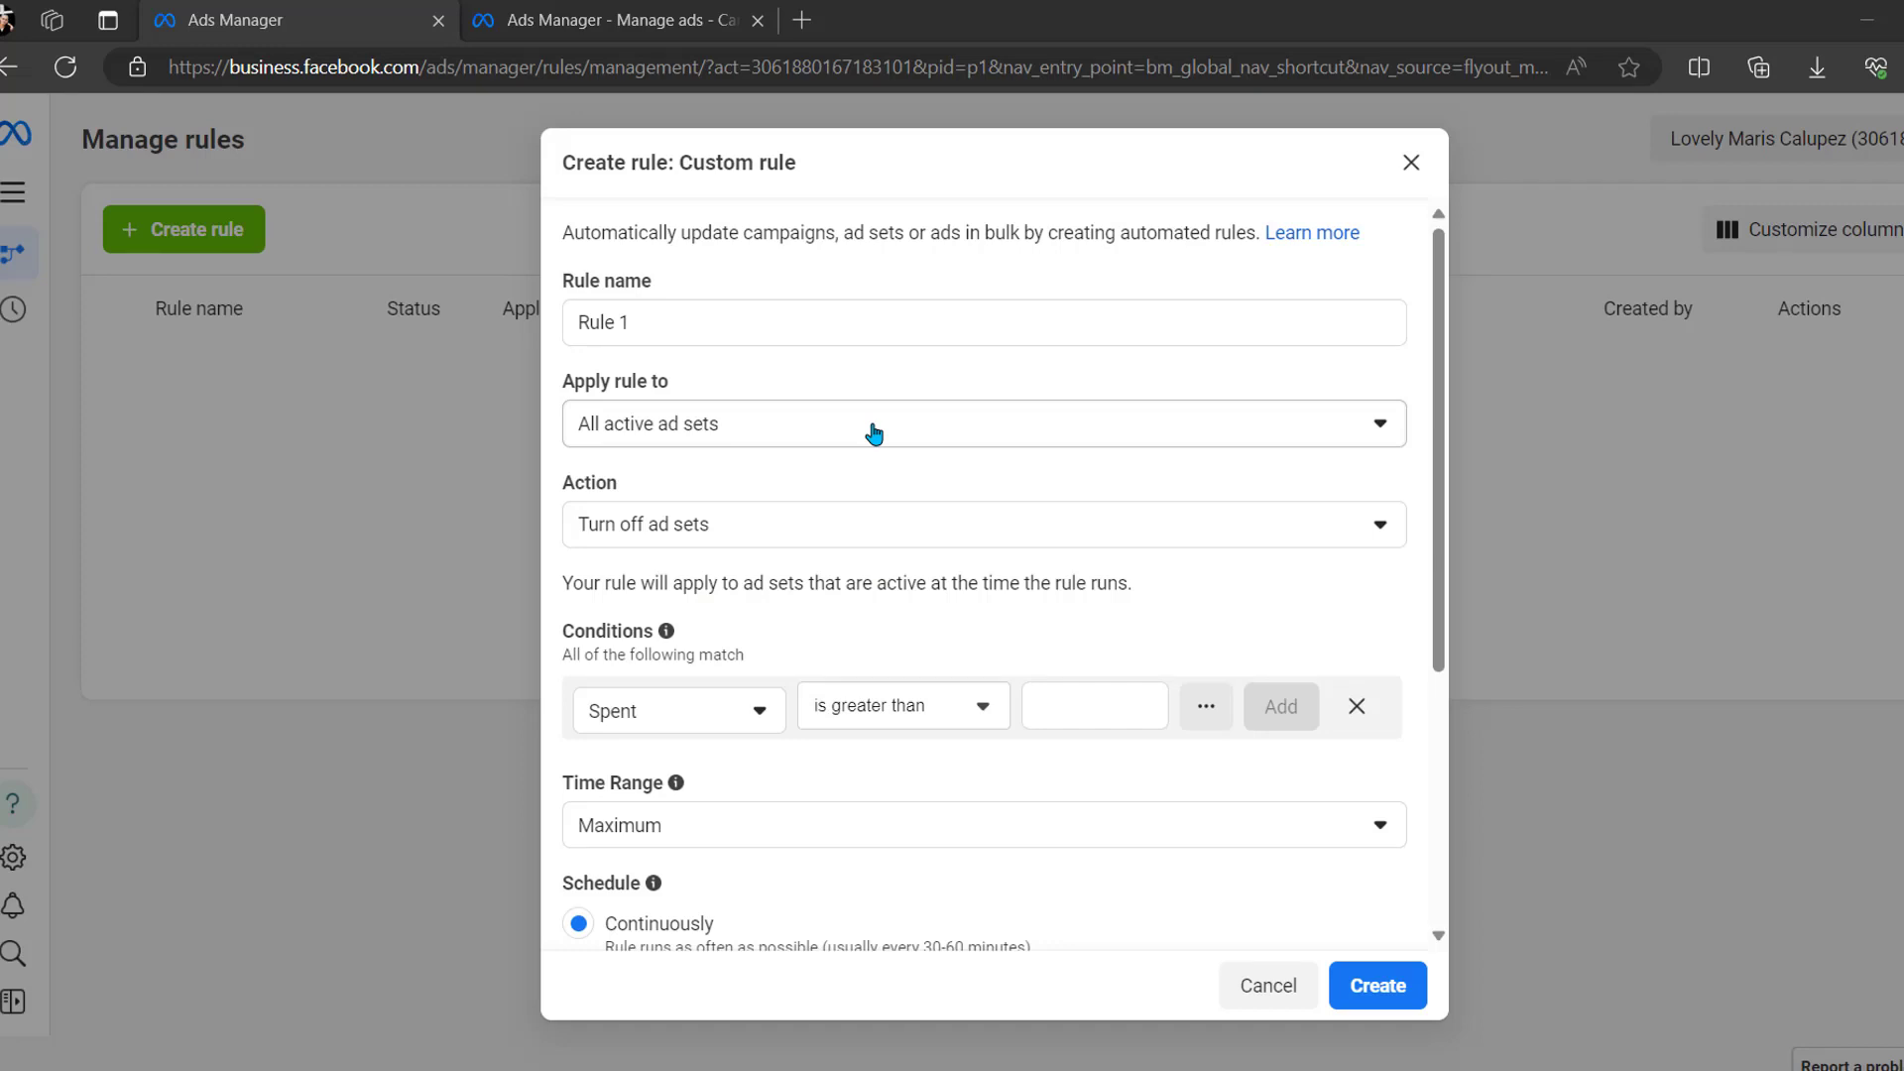
In the Rule 1 form on the rules management page, examine the actions offered for ad sets, including budget and manual bid adjustments
click(775, 544)
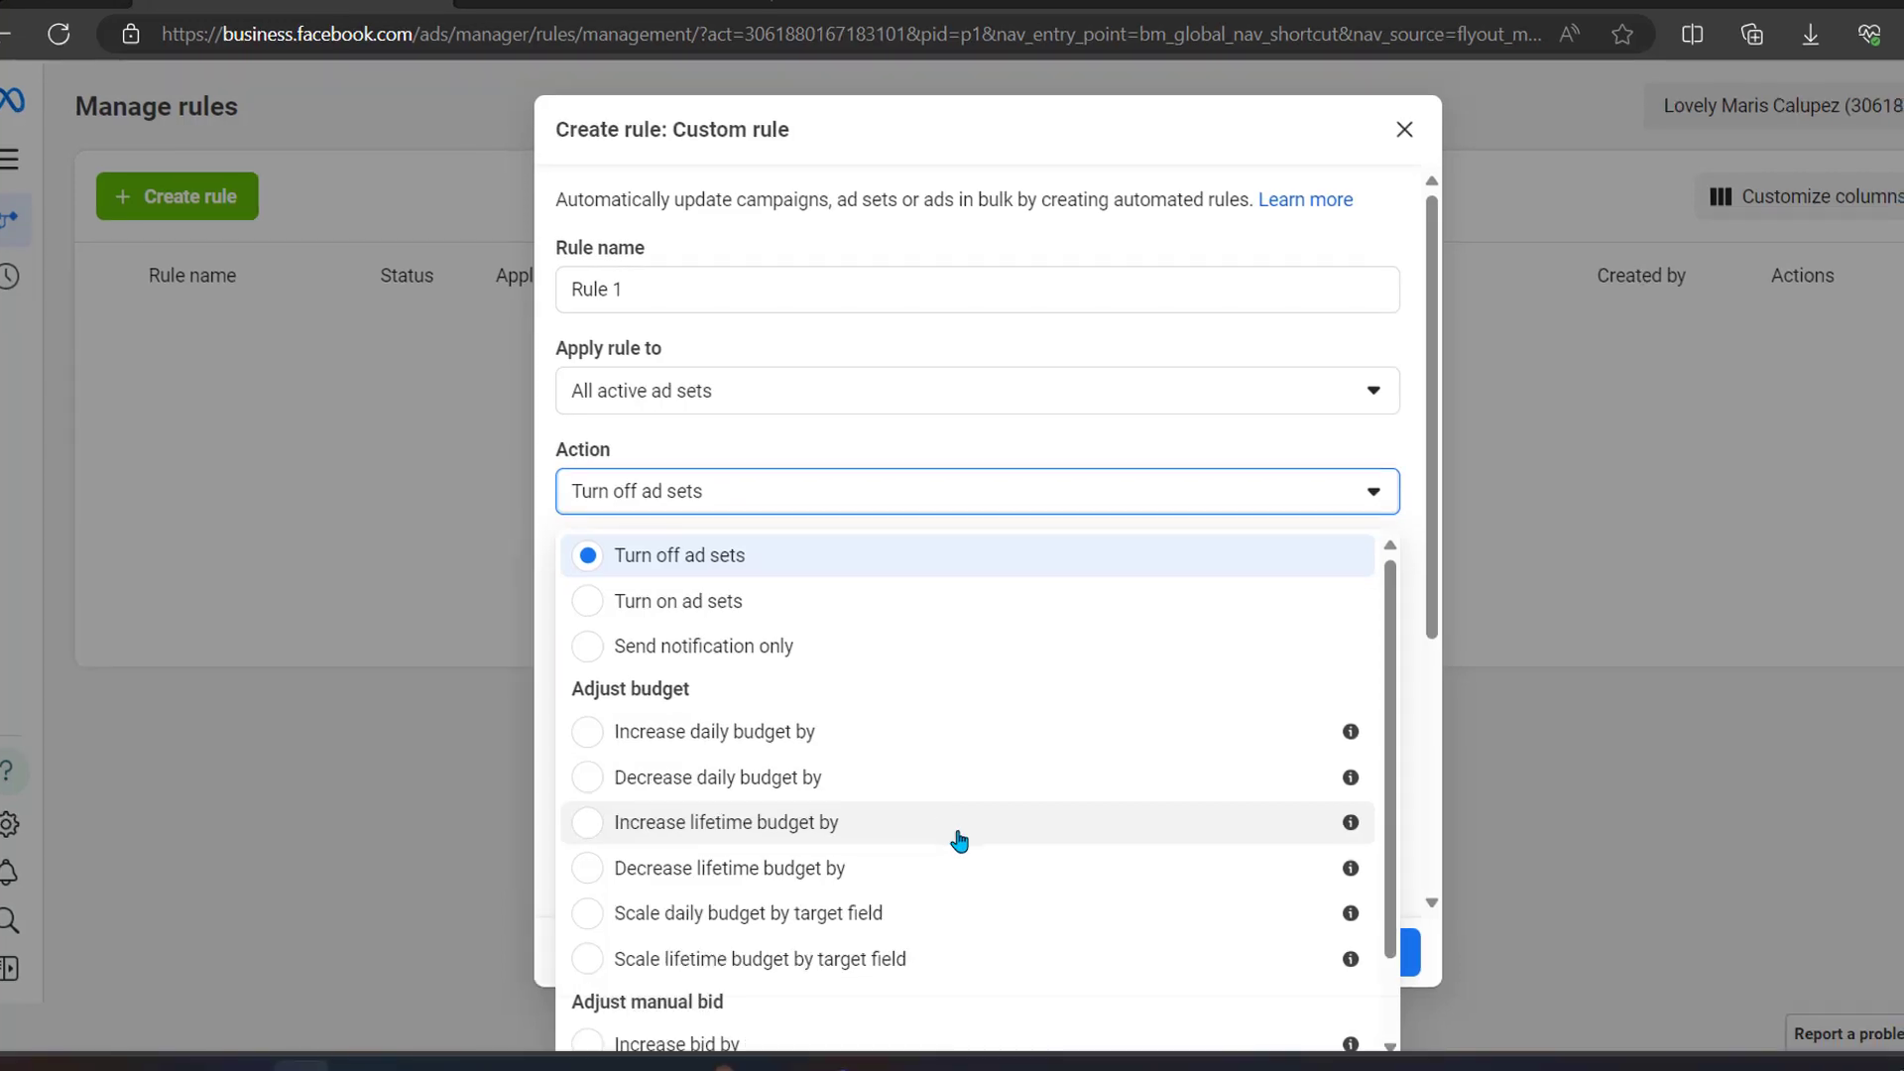
scroll(968, 857, down, 1)
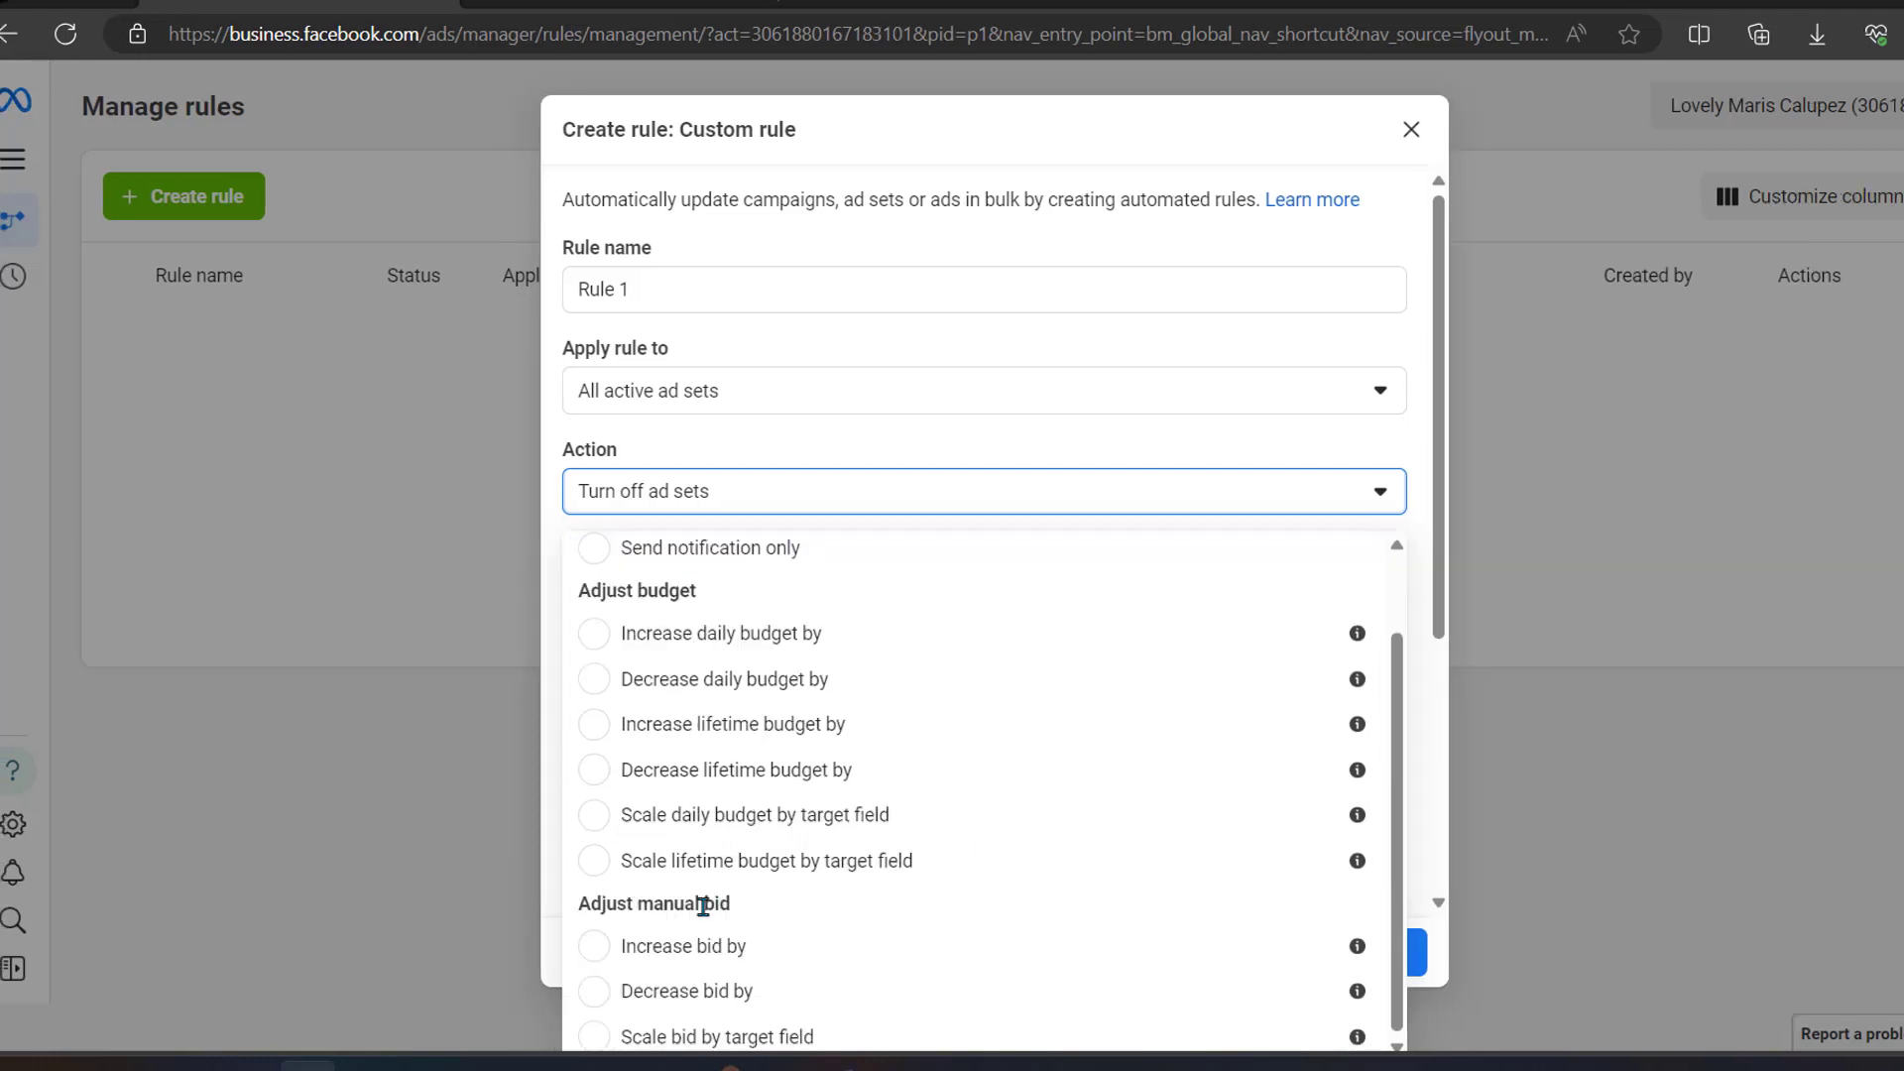
drag(725, 905, 569, 905)
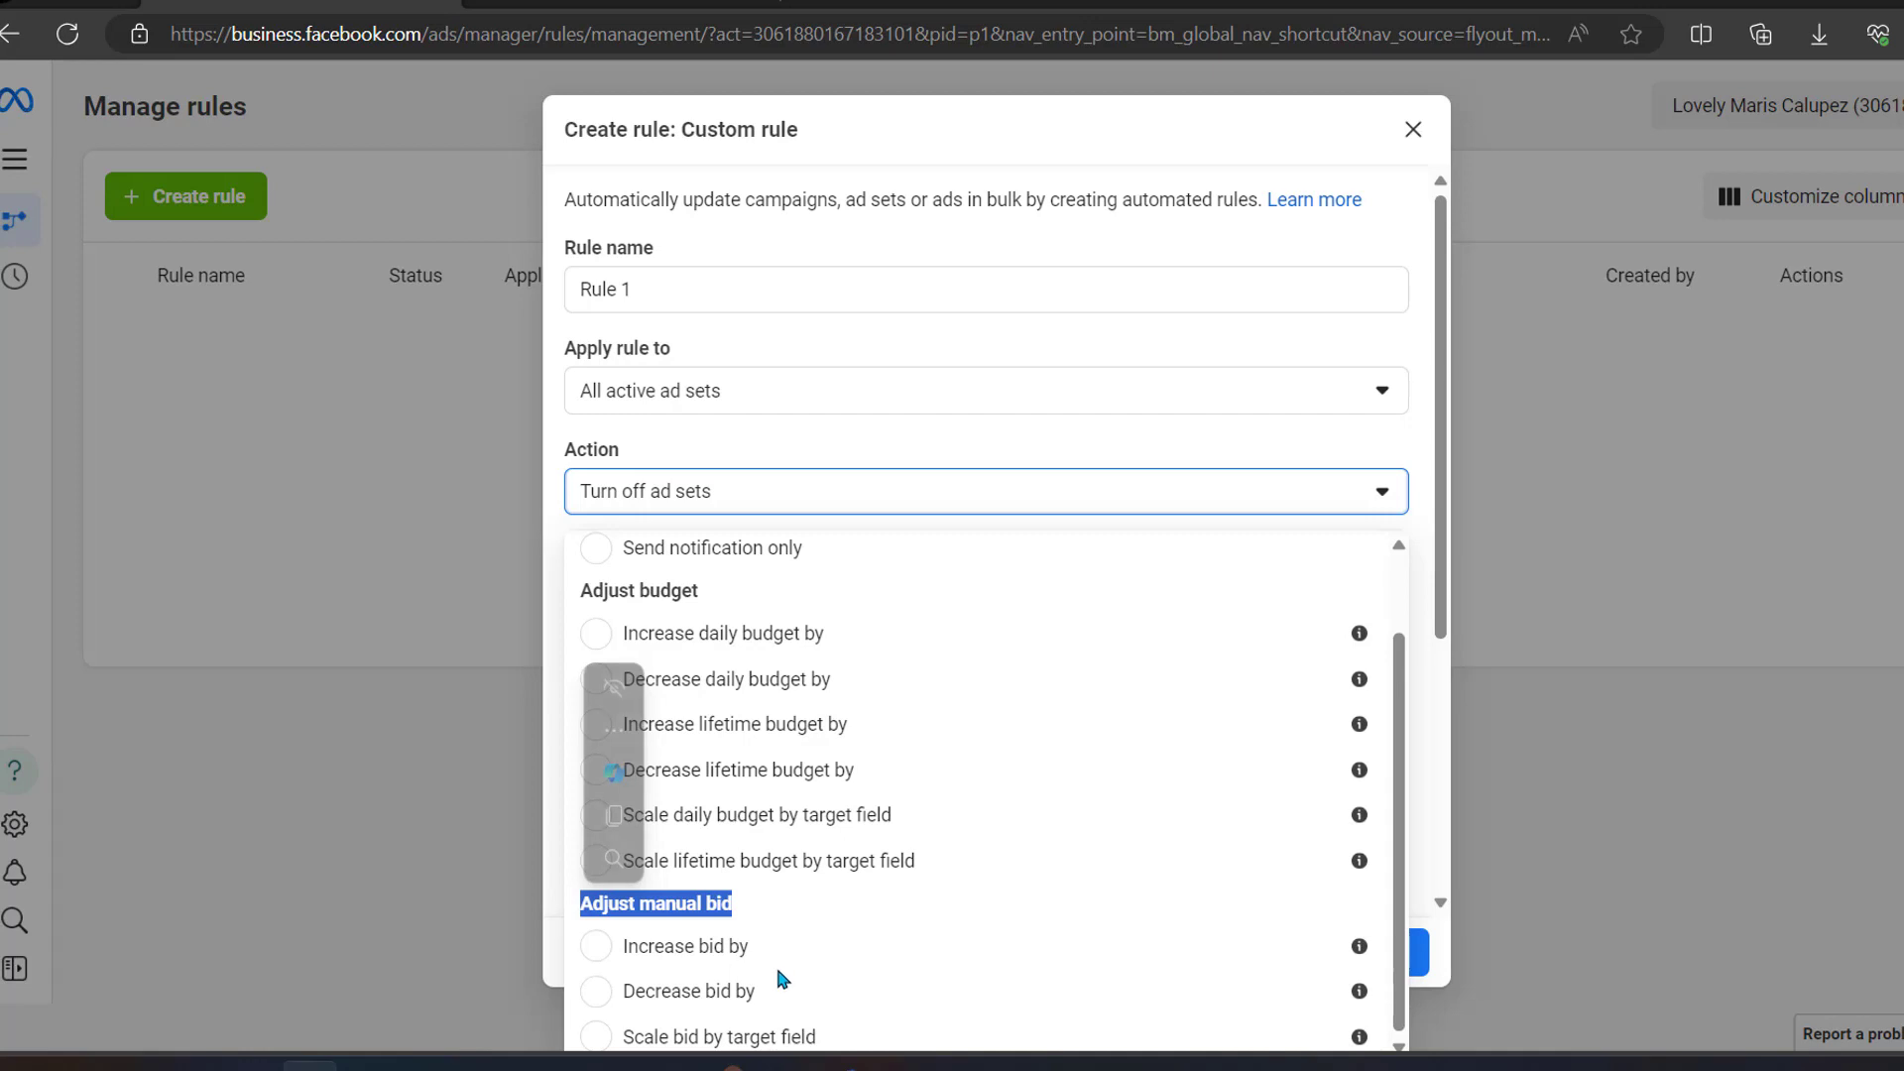
click(1016, 464)
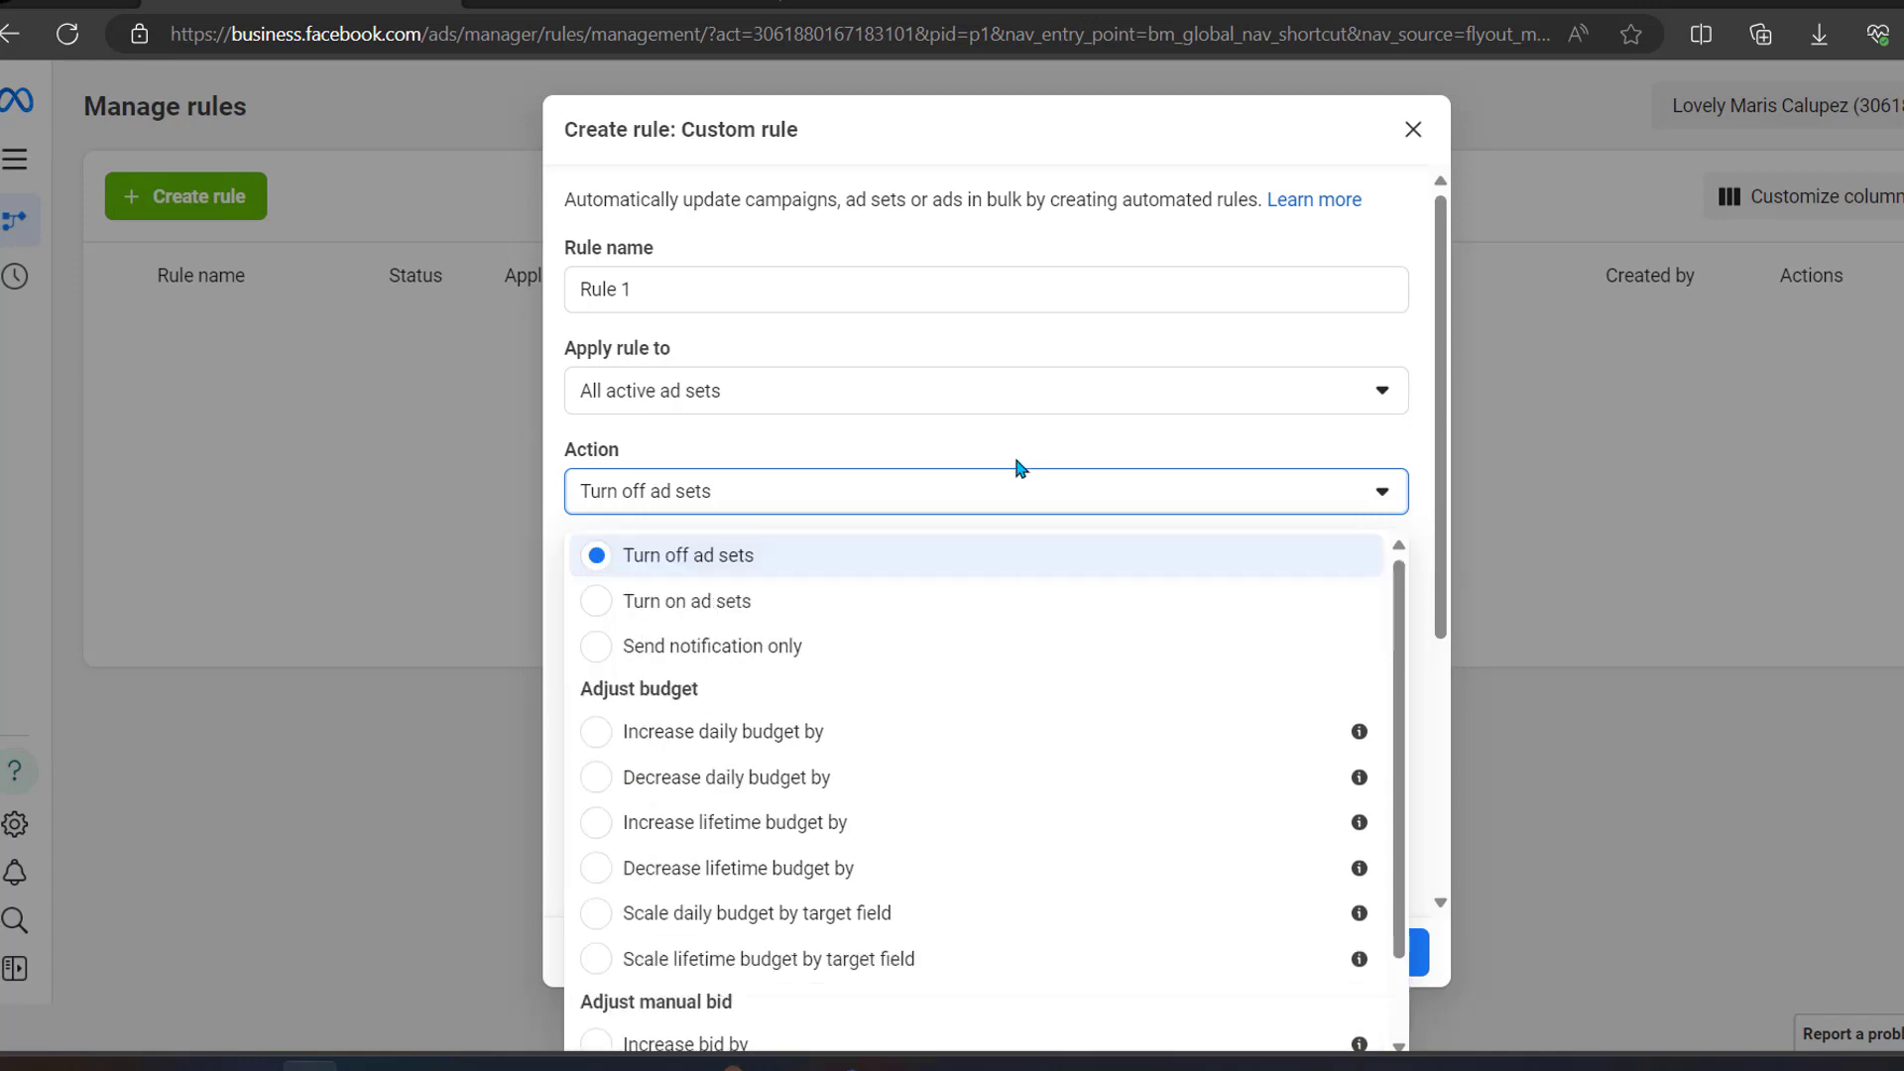
Apply Rule 1 to all active campaigns and review the Adjust budget actions offered for campaigns
click(1015, 437)
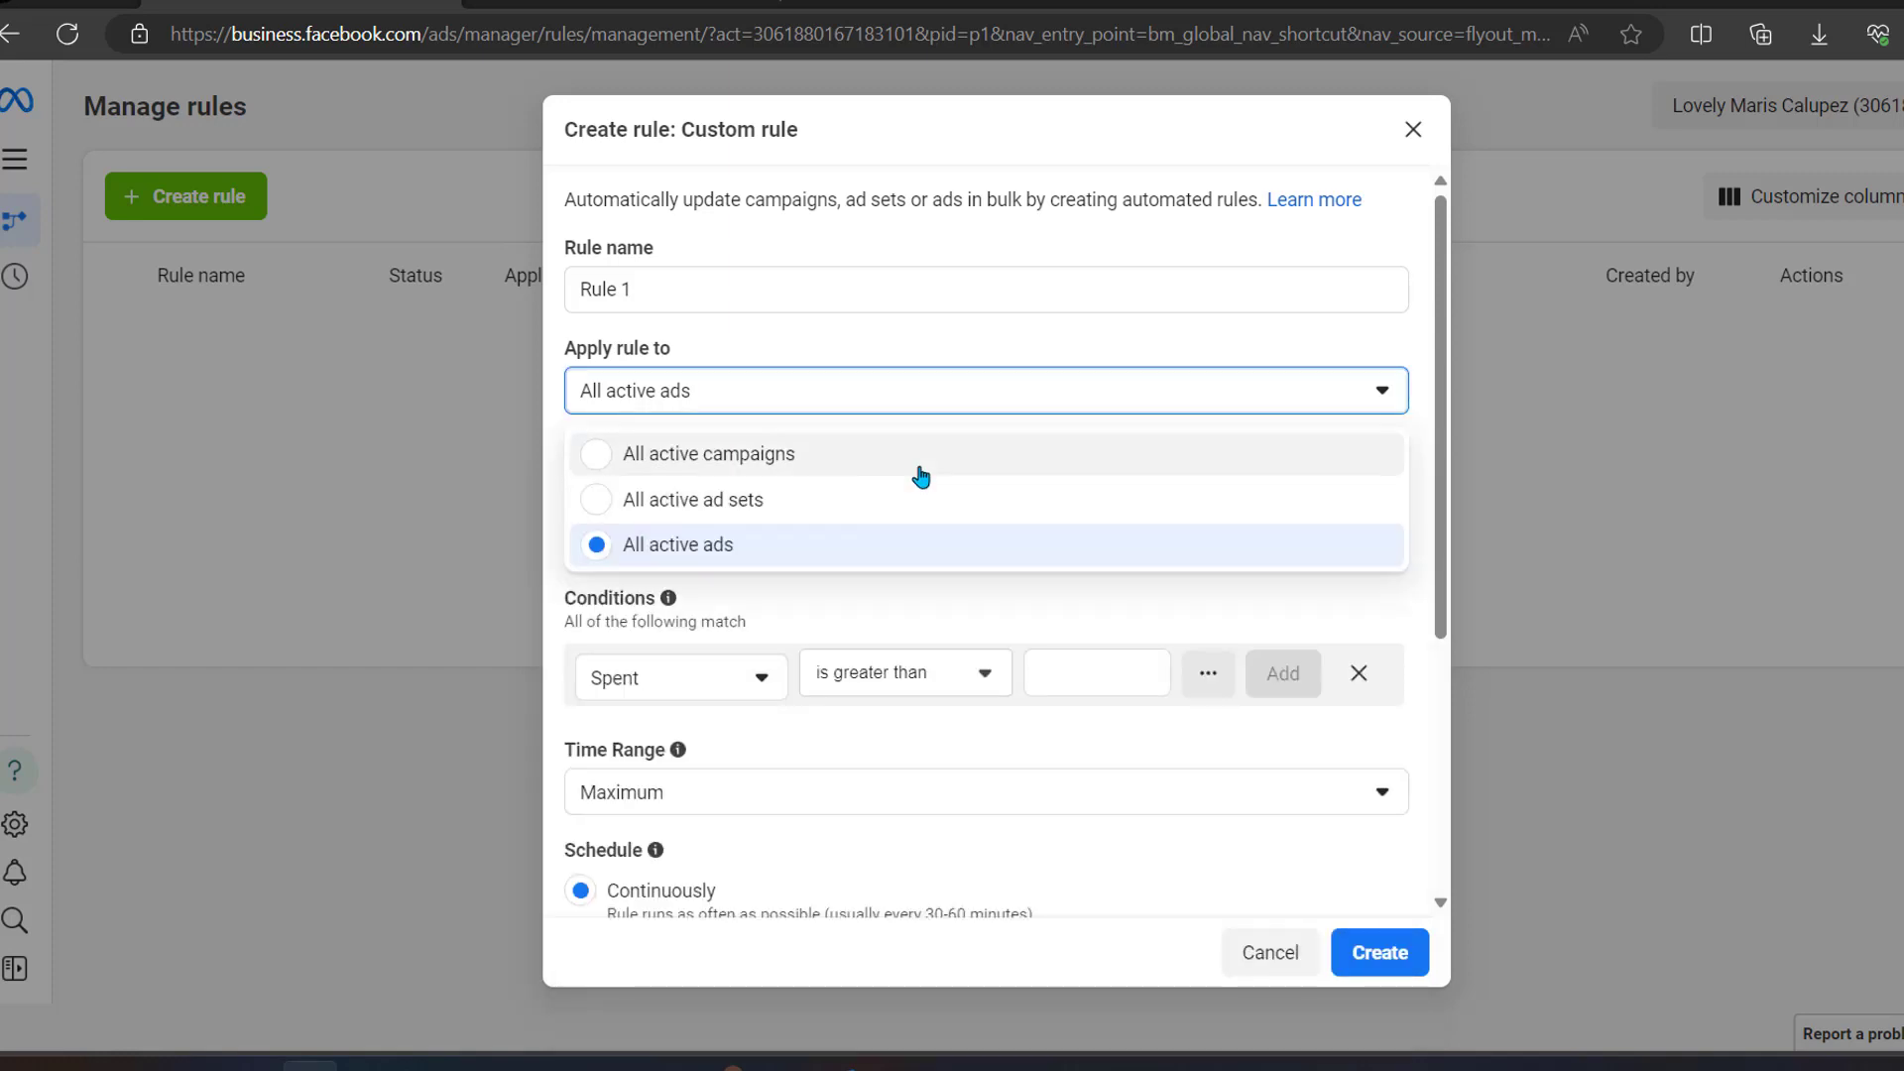
click(920, 477)
click(898, 474)
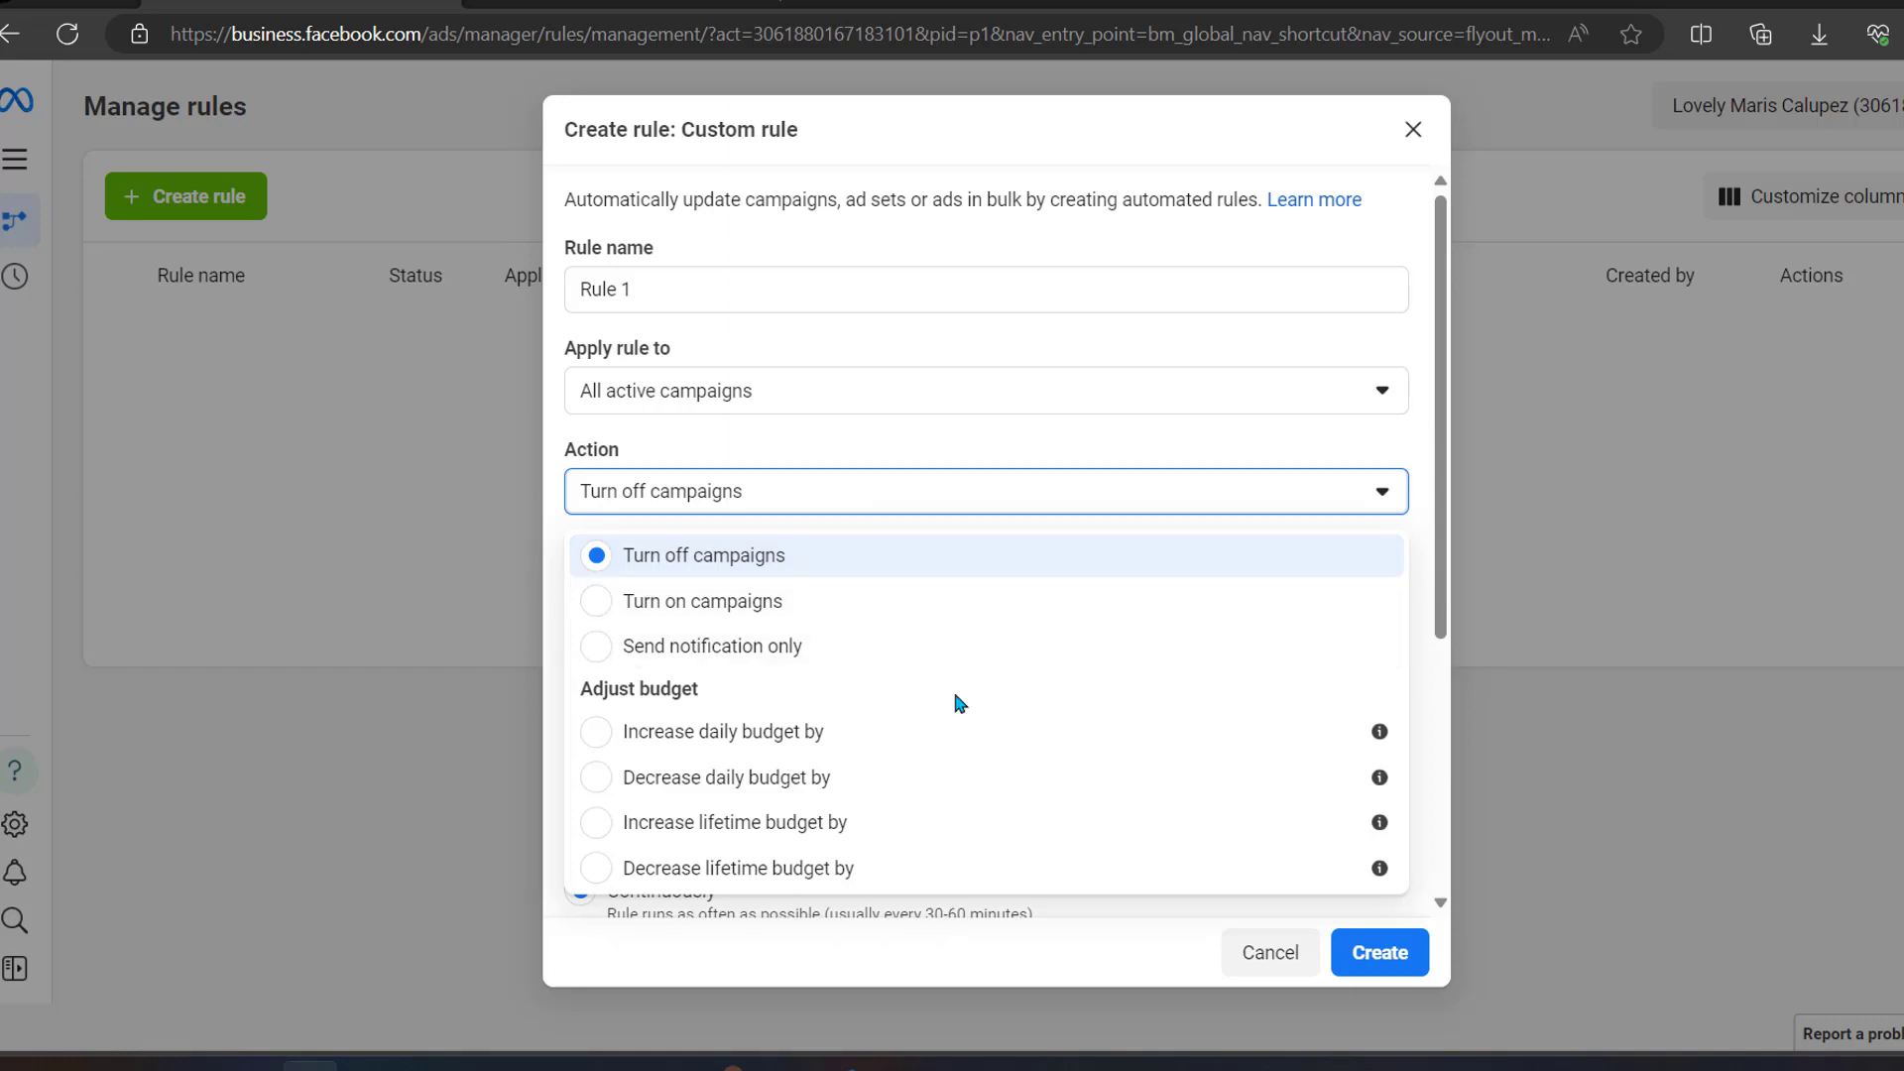
double_click(668, 688)
shift+click(578, 692)
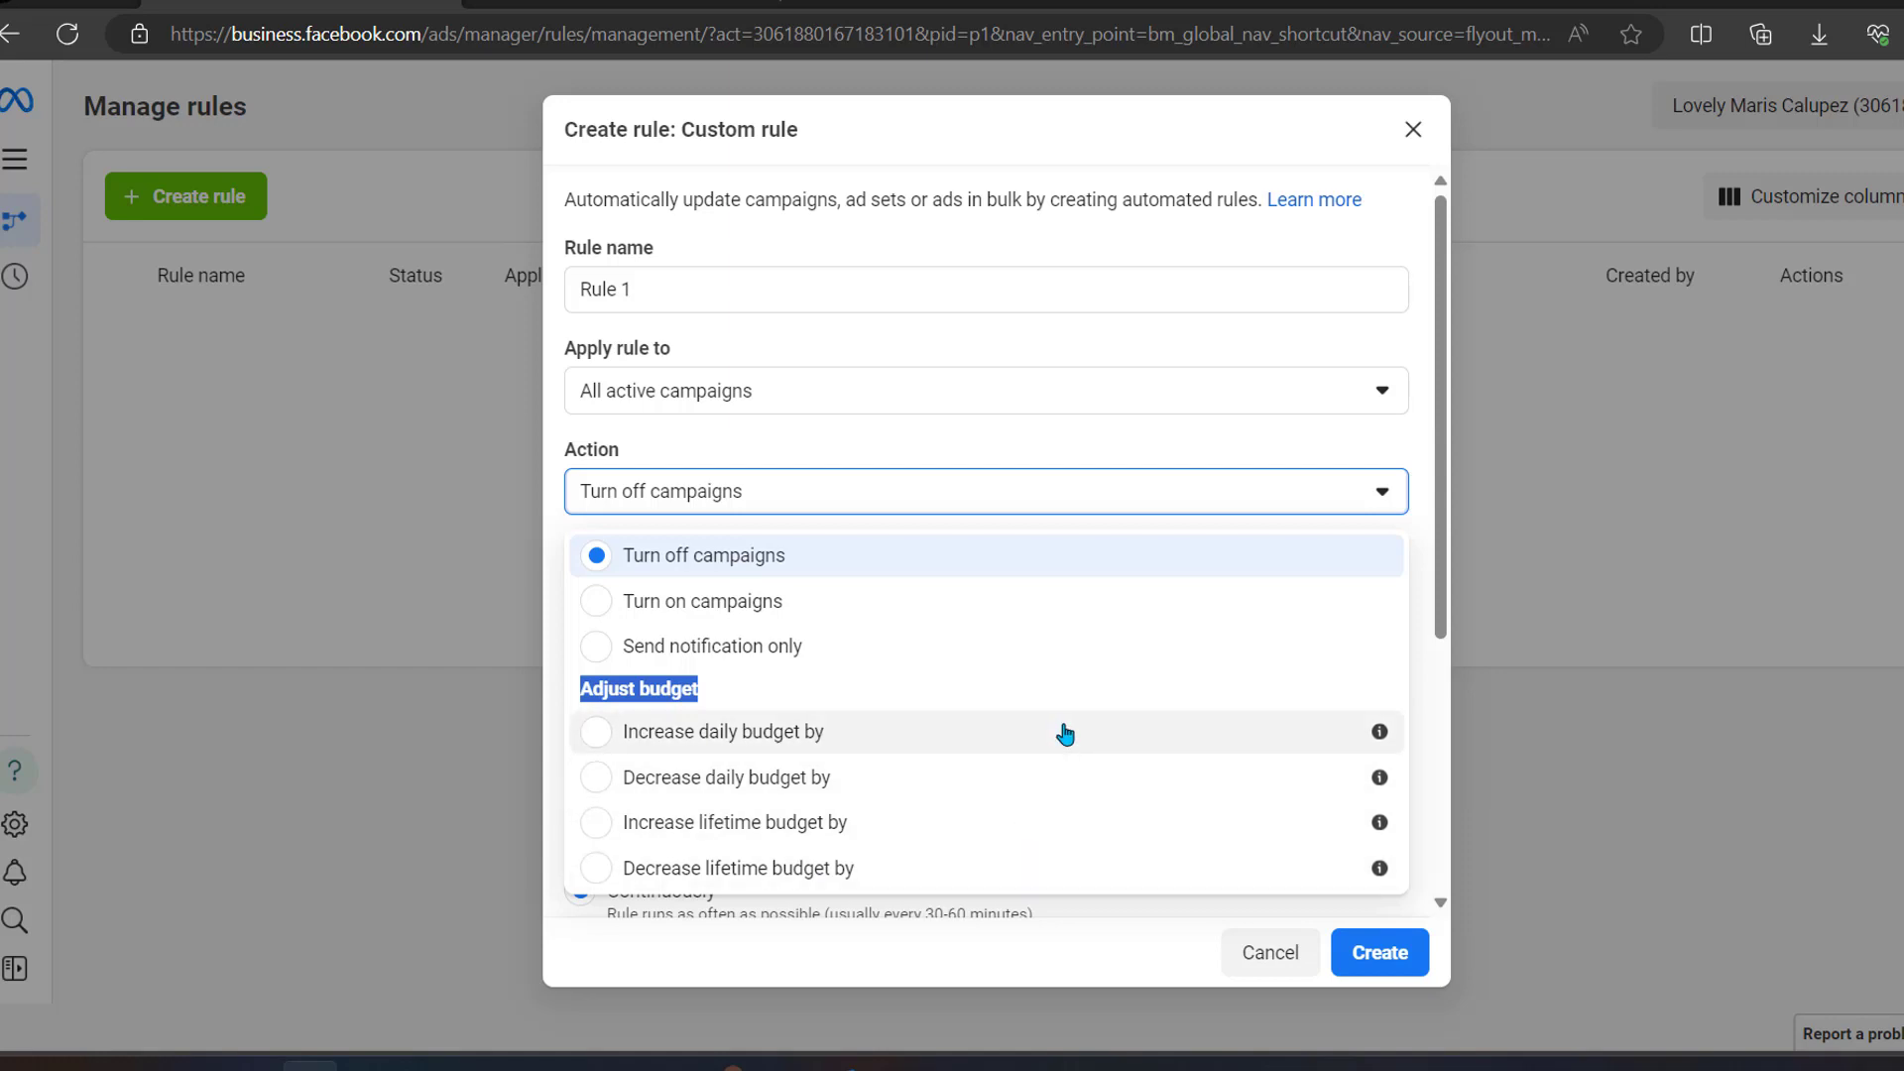
click(974, 698)
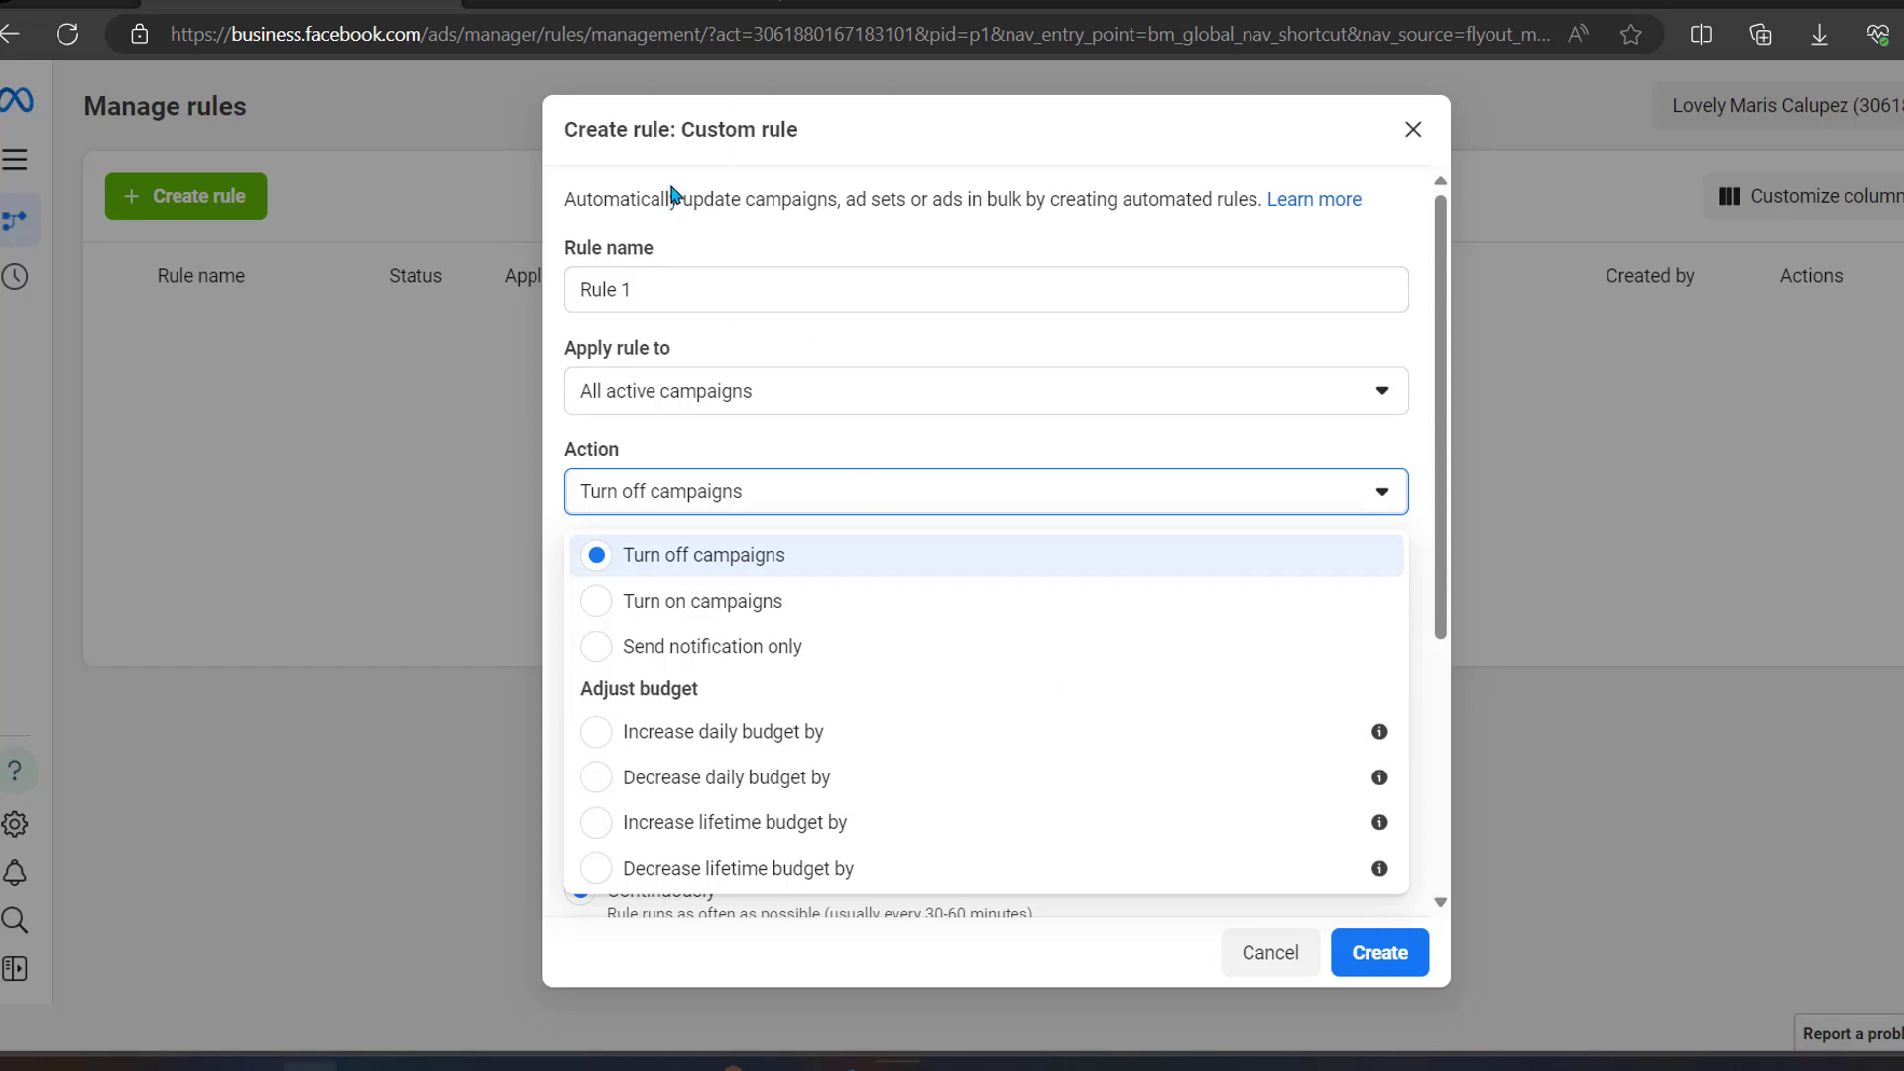
Apply Rule 1 to all active ads and review the actions offered for ads
click(1006, 444)
click(1015, 392)
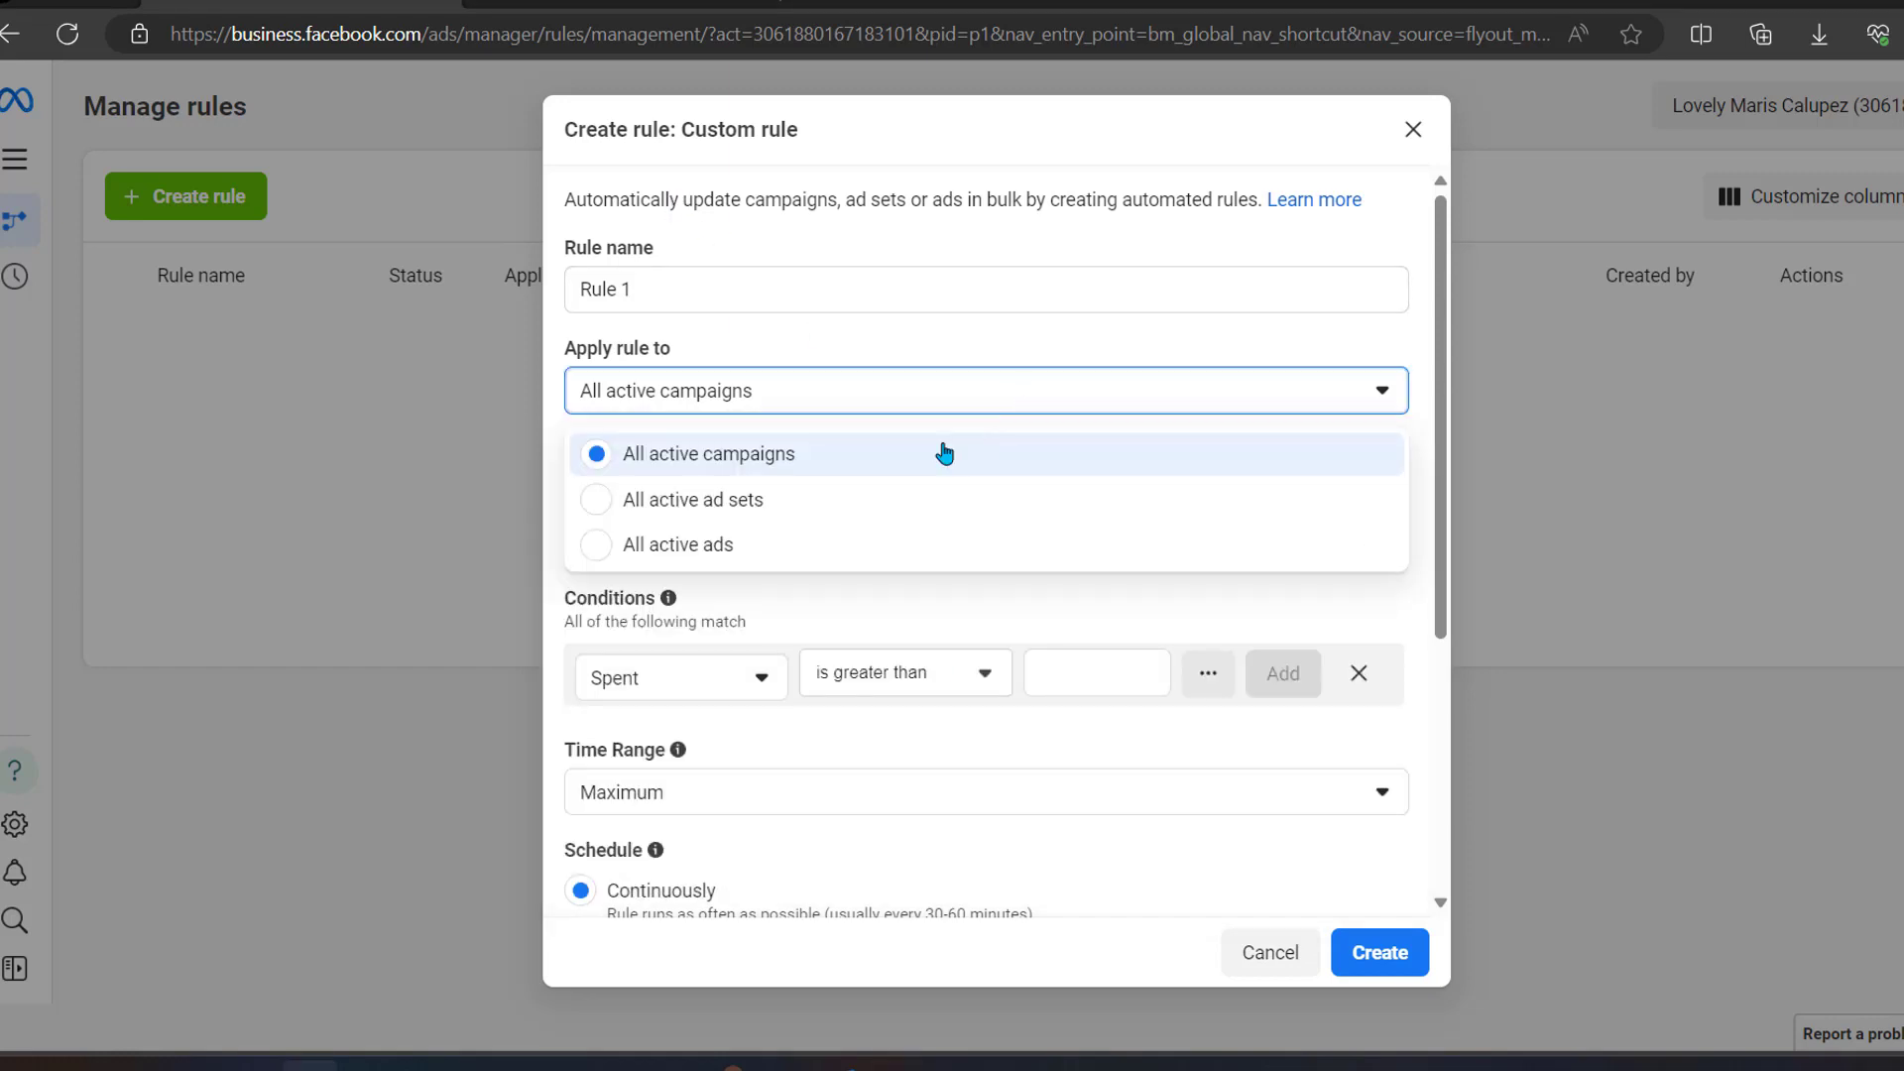
click(849, 555)
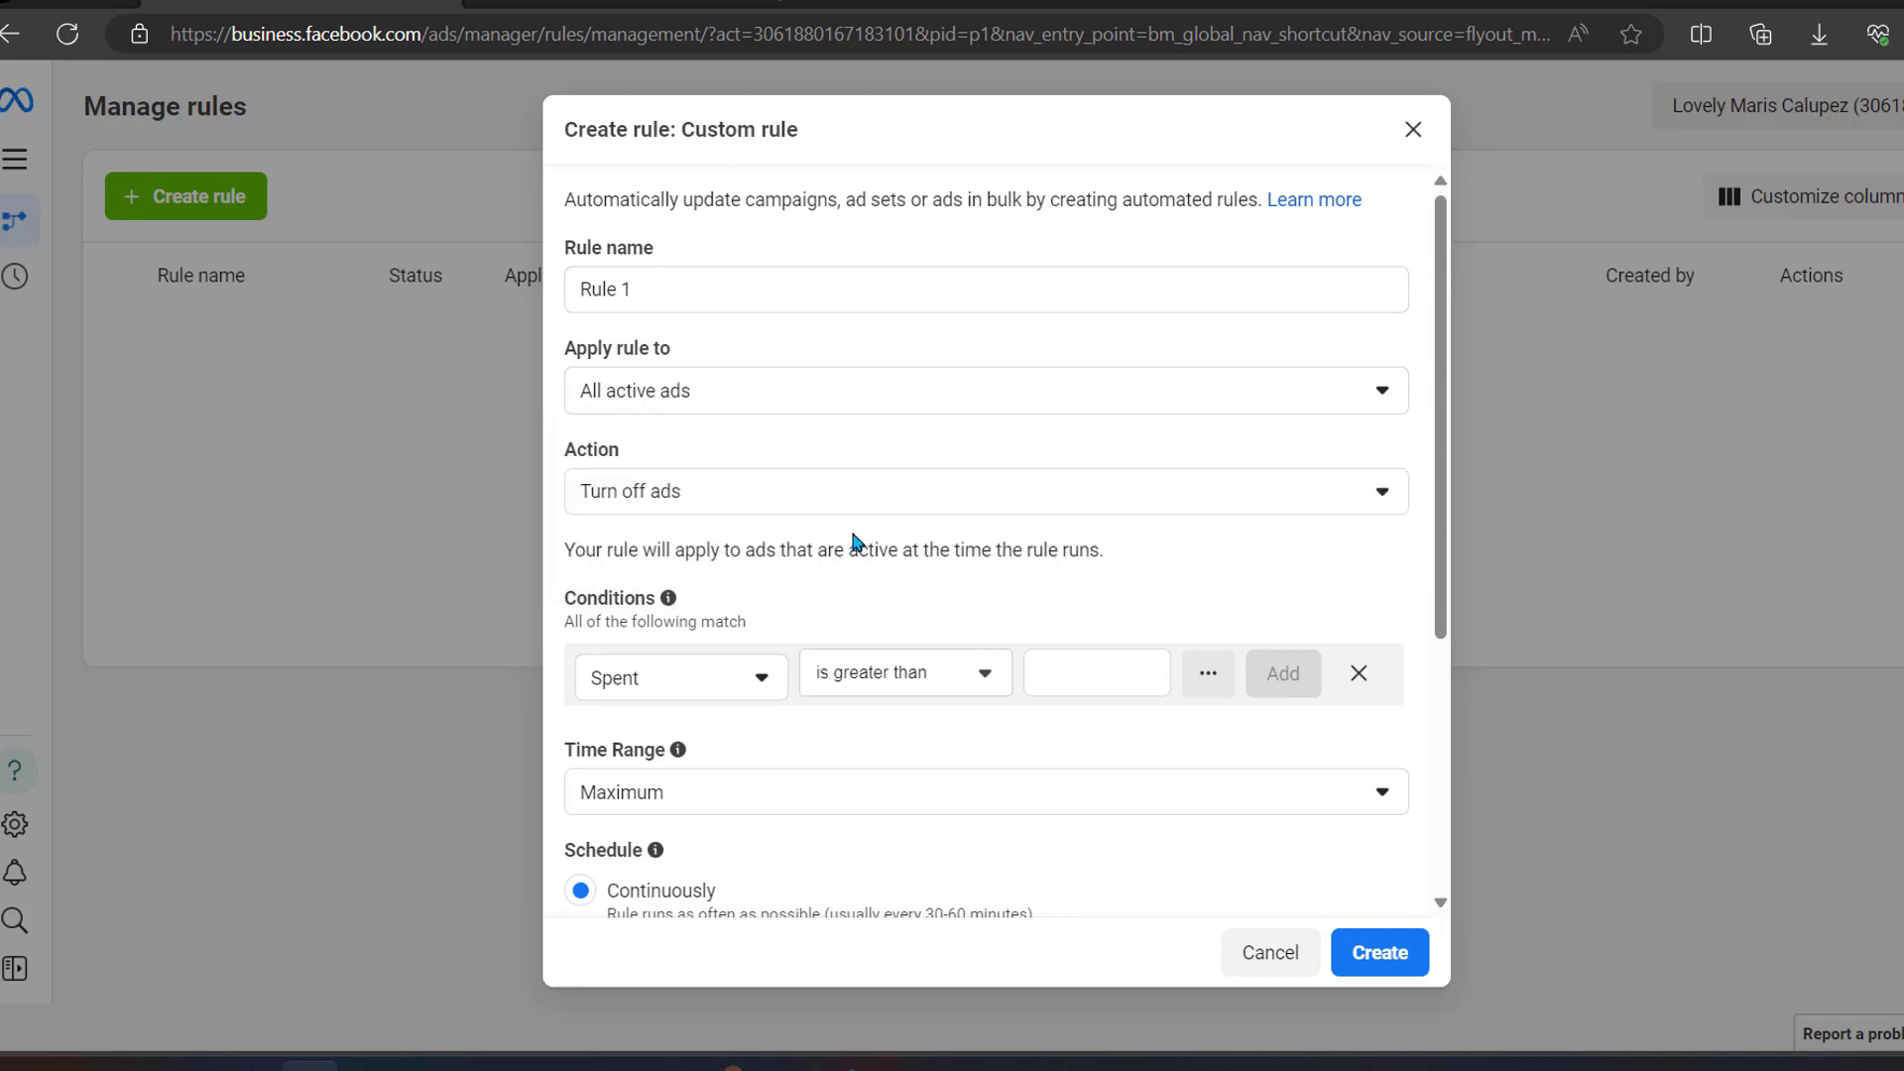
click(858, 510)
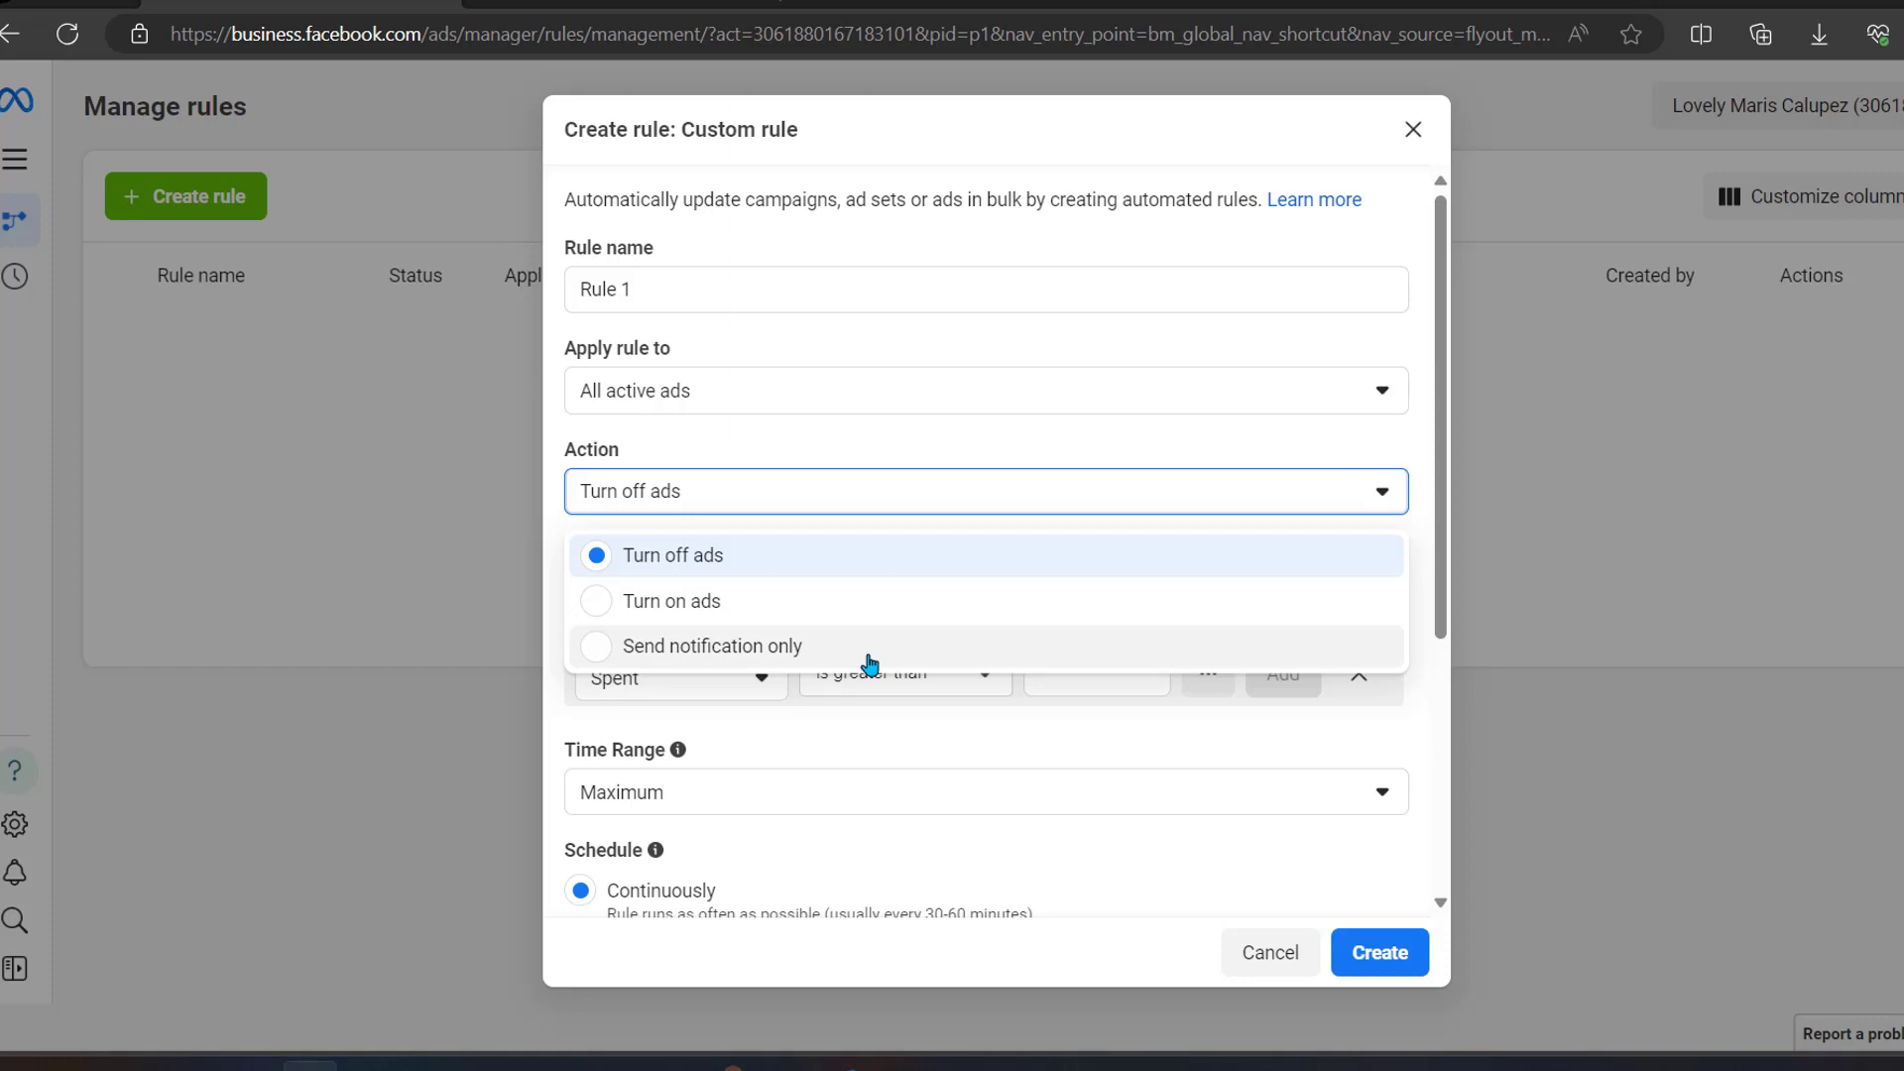
Set Rule 1 to apply to all active ad sets again
click(906, 402)
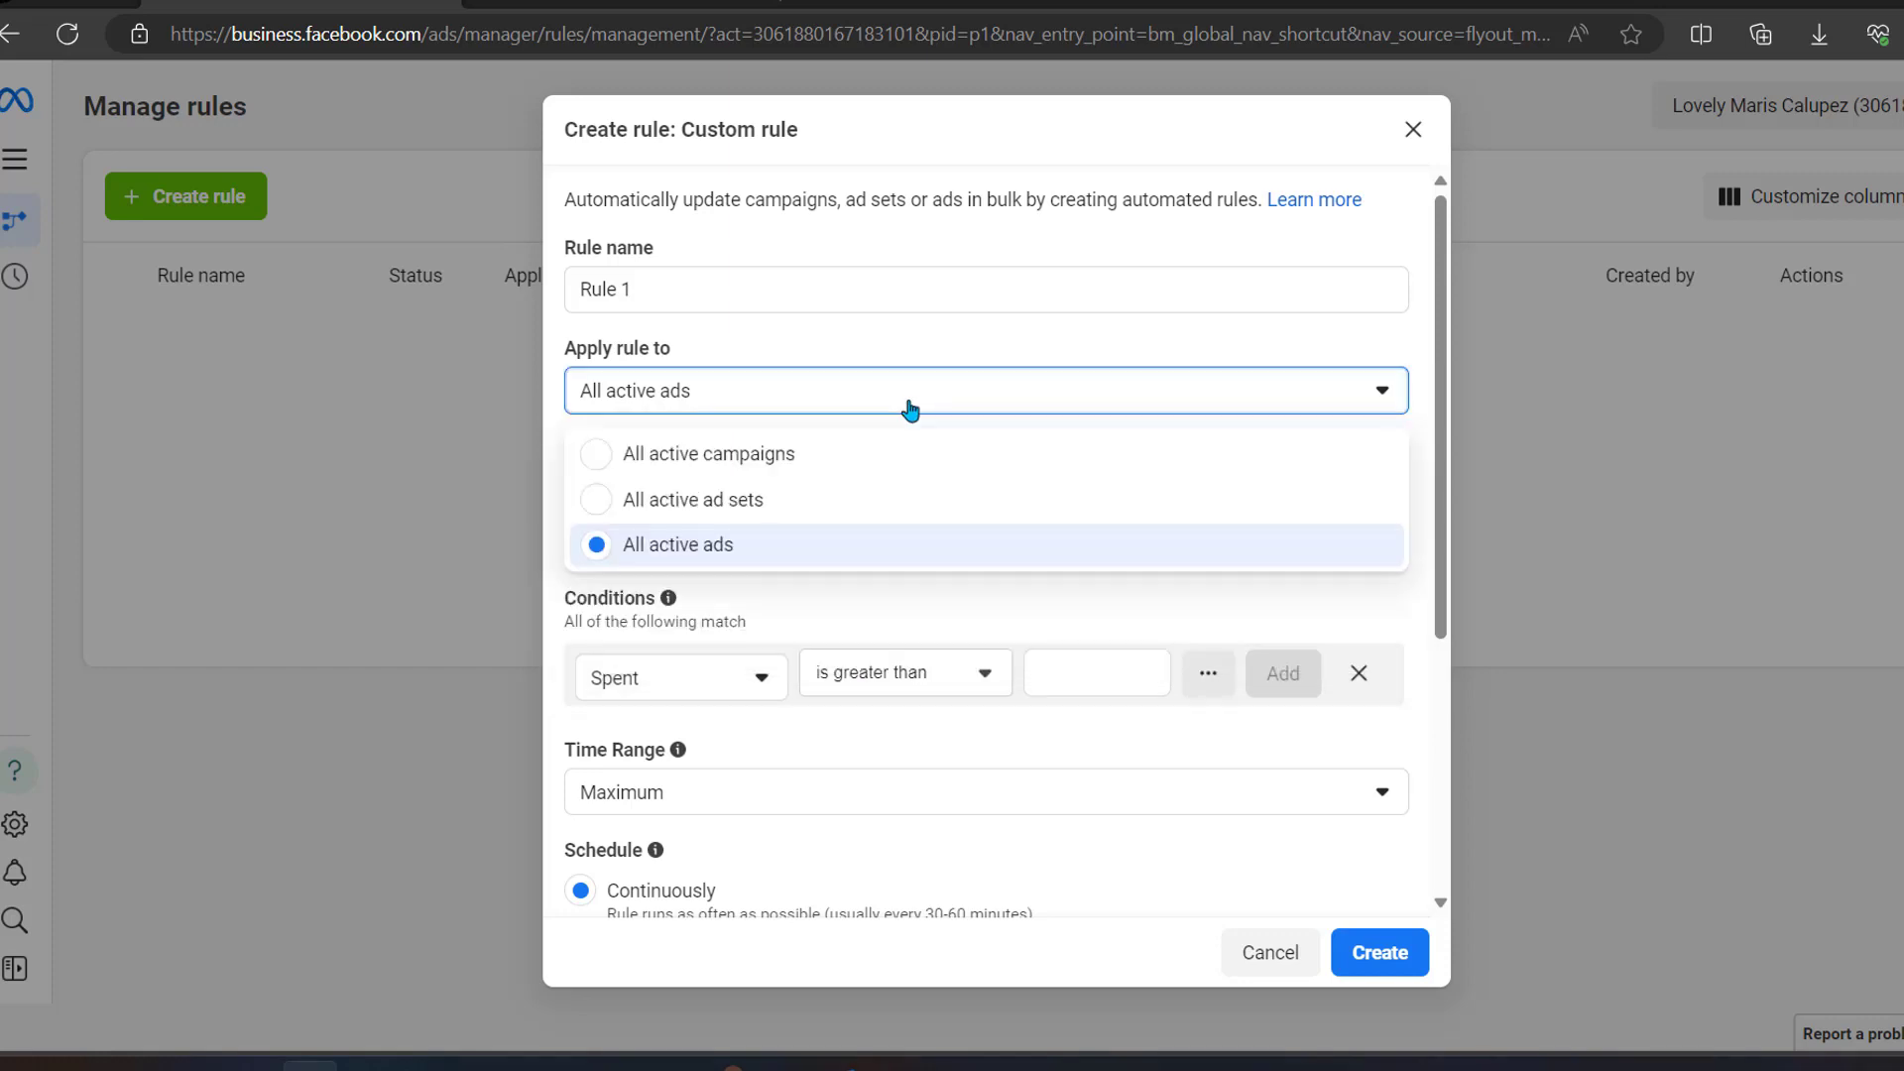
click(829, 501)
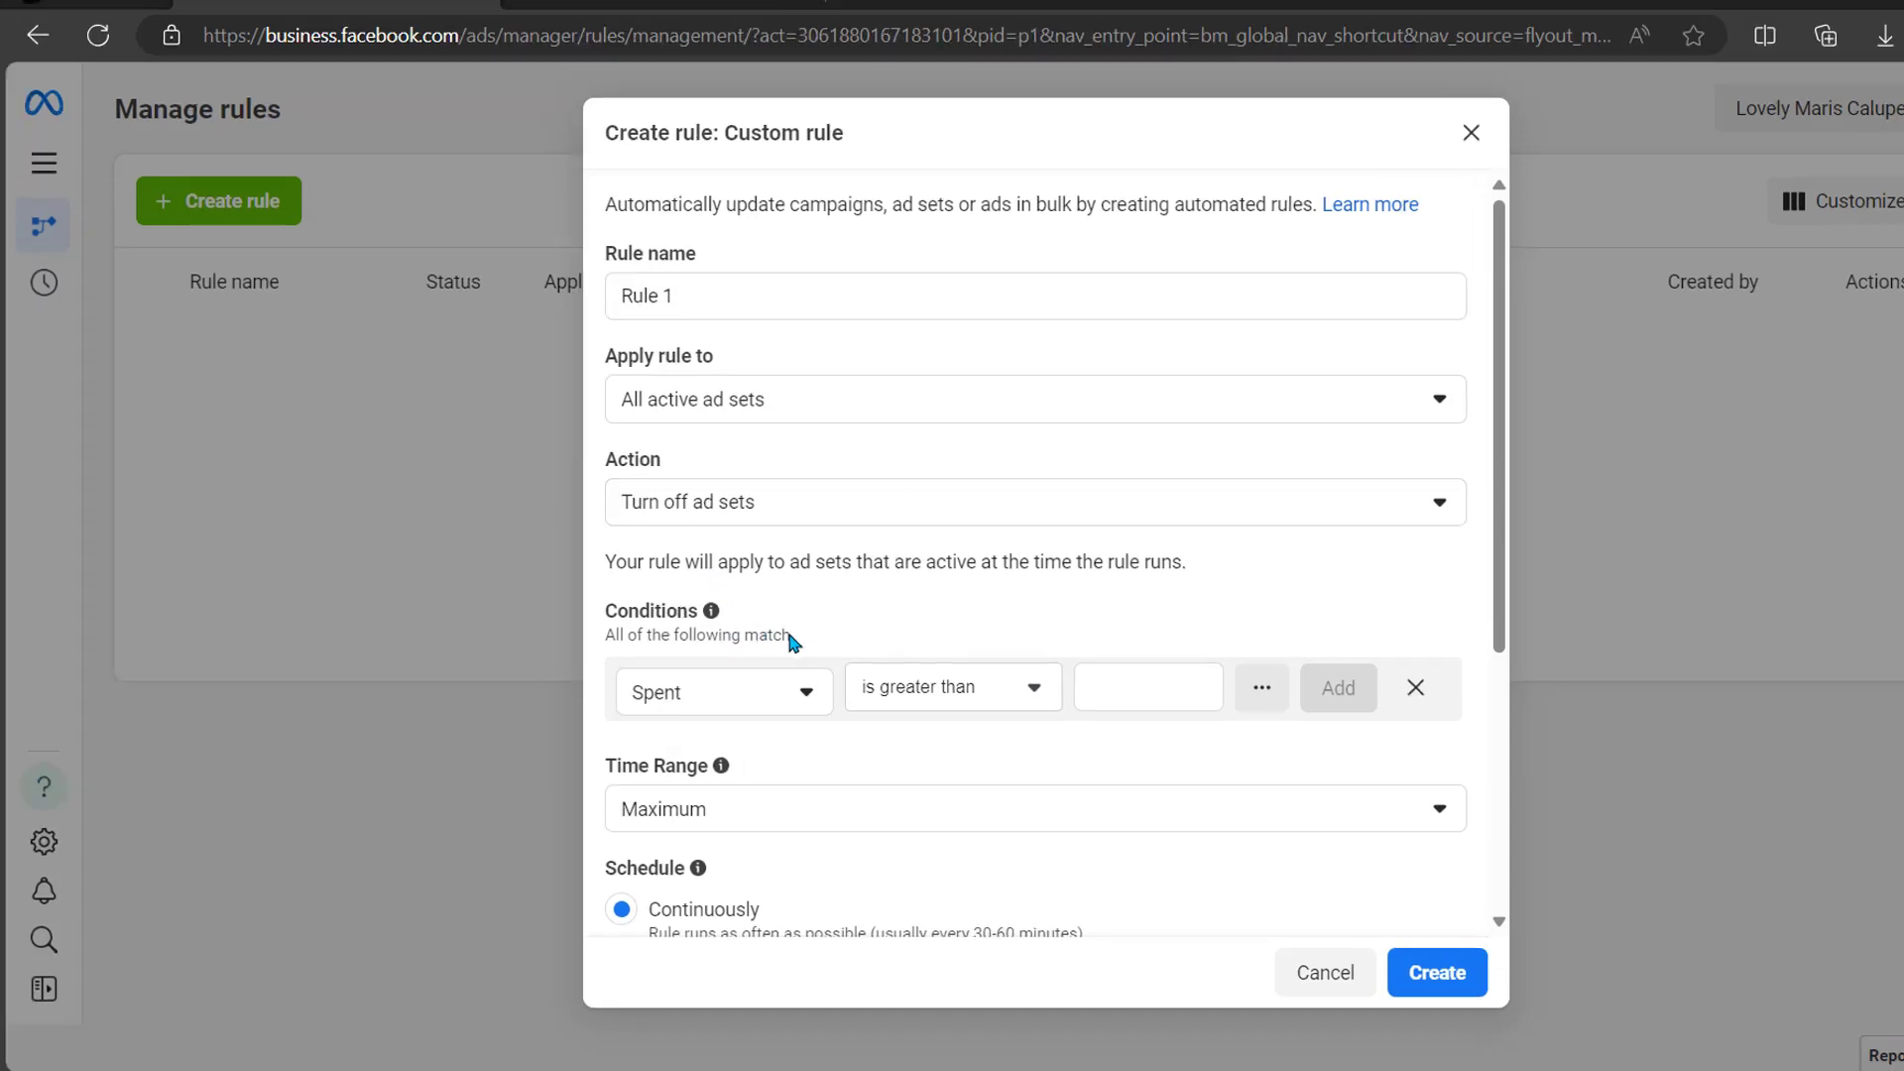
Examine the metrics offered for the rule's condition, covering the Most common group and the other categories
triple_click(790, 635)
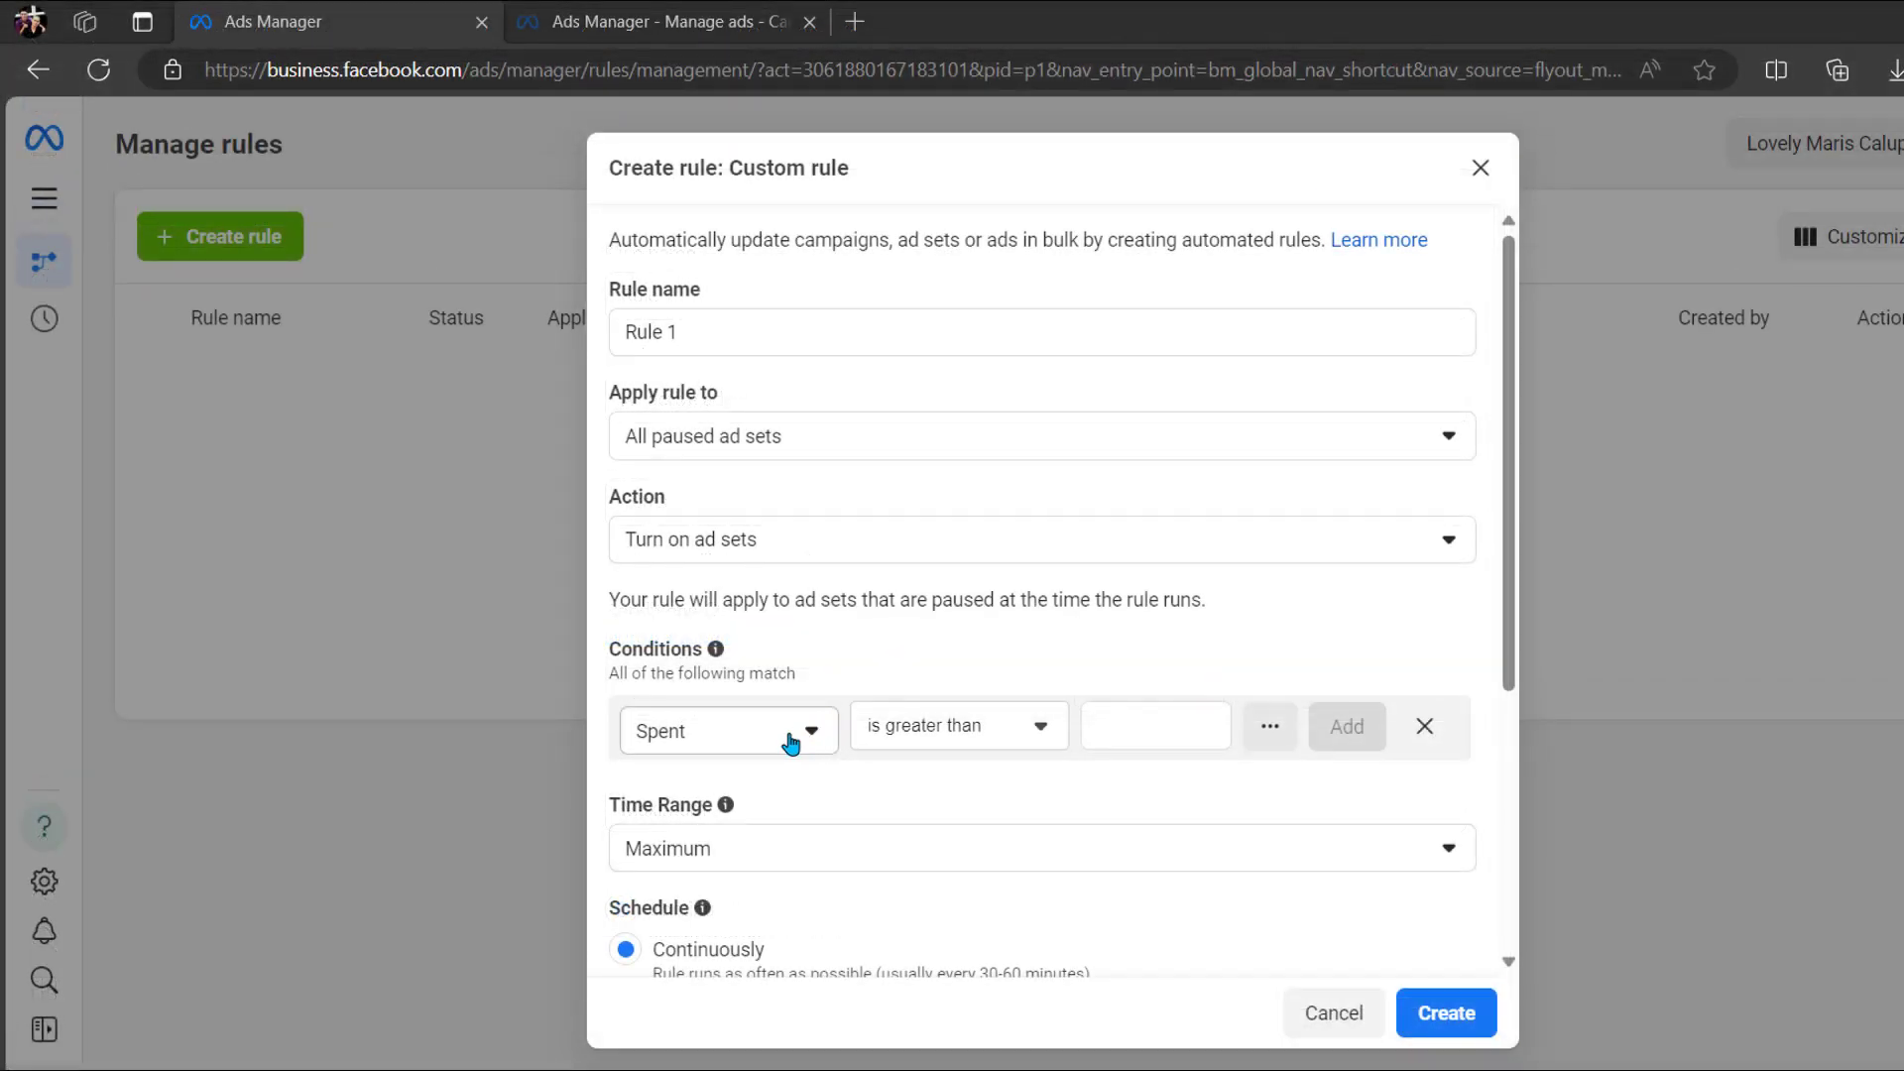
click(791, 743)
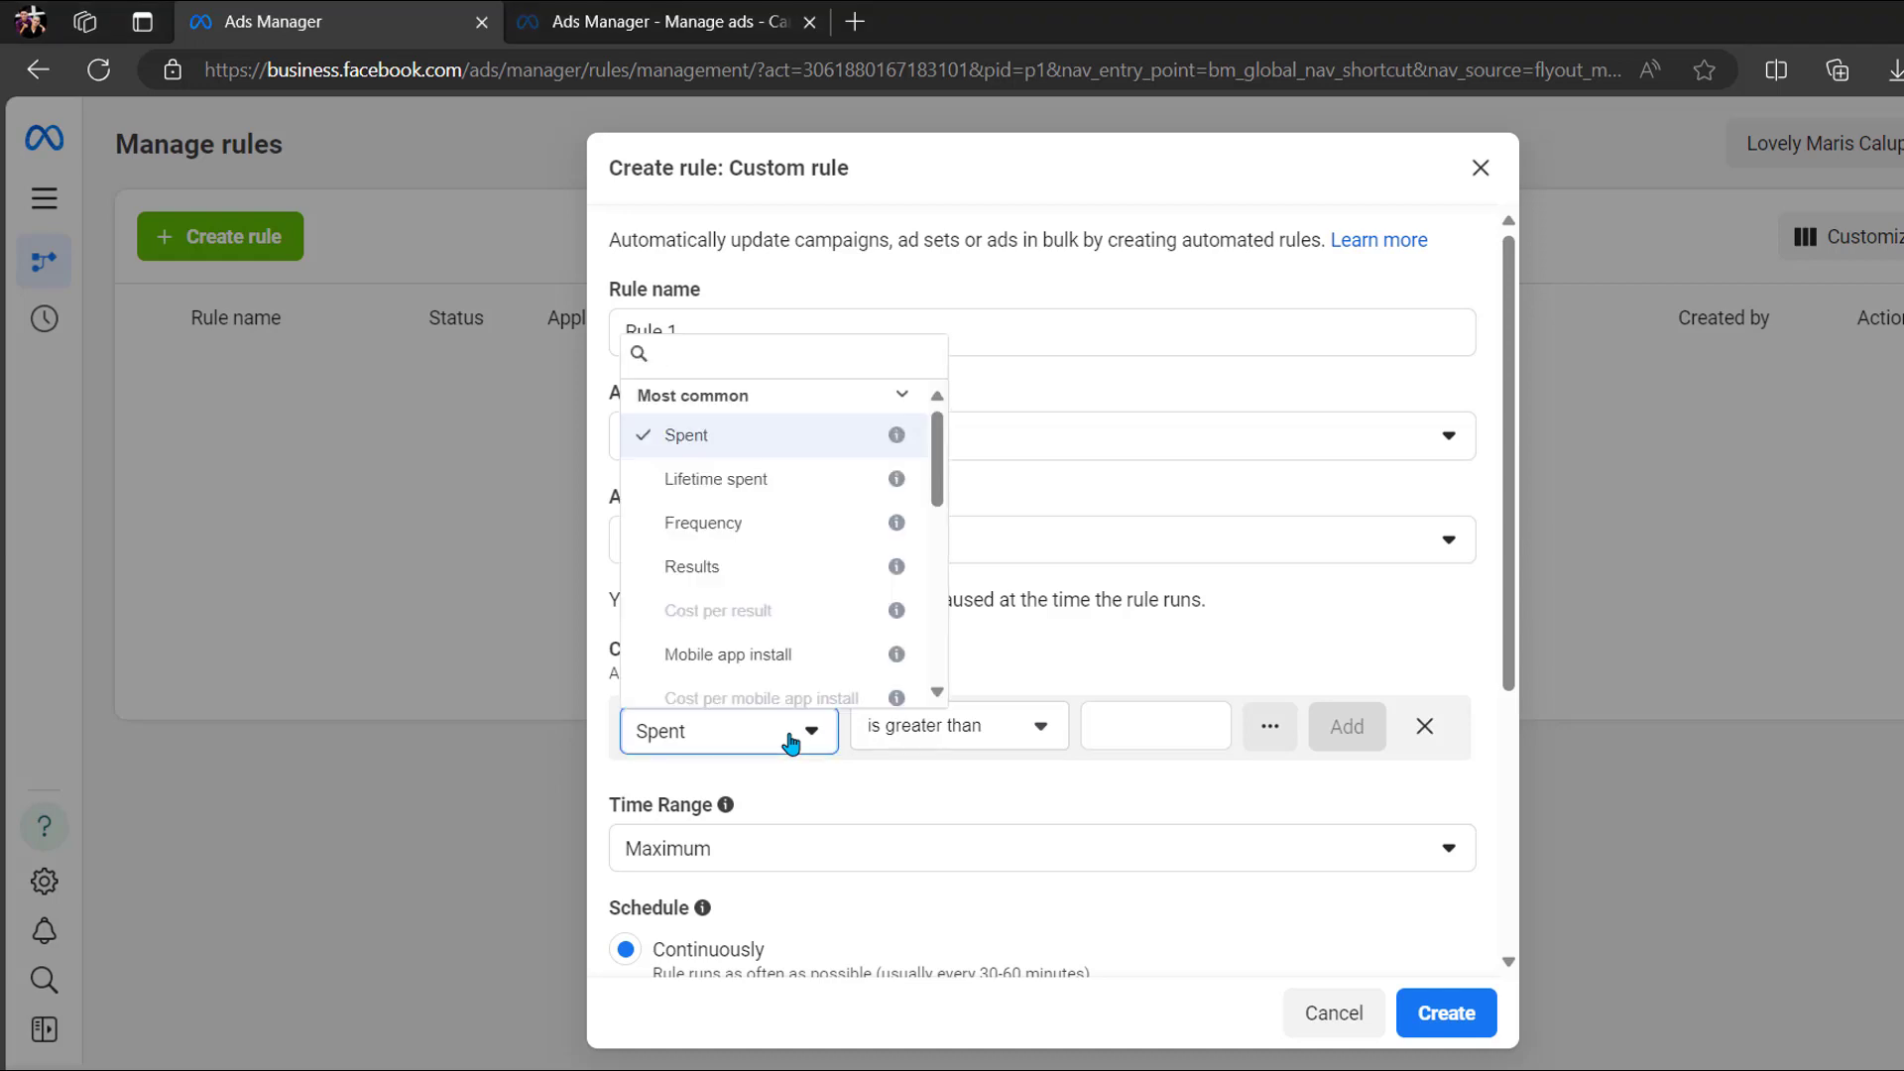
click(902, 396)
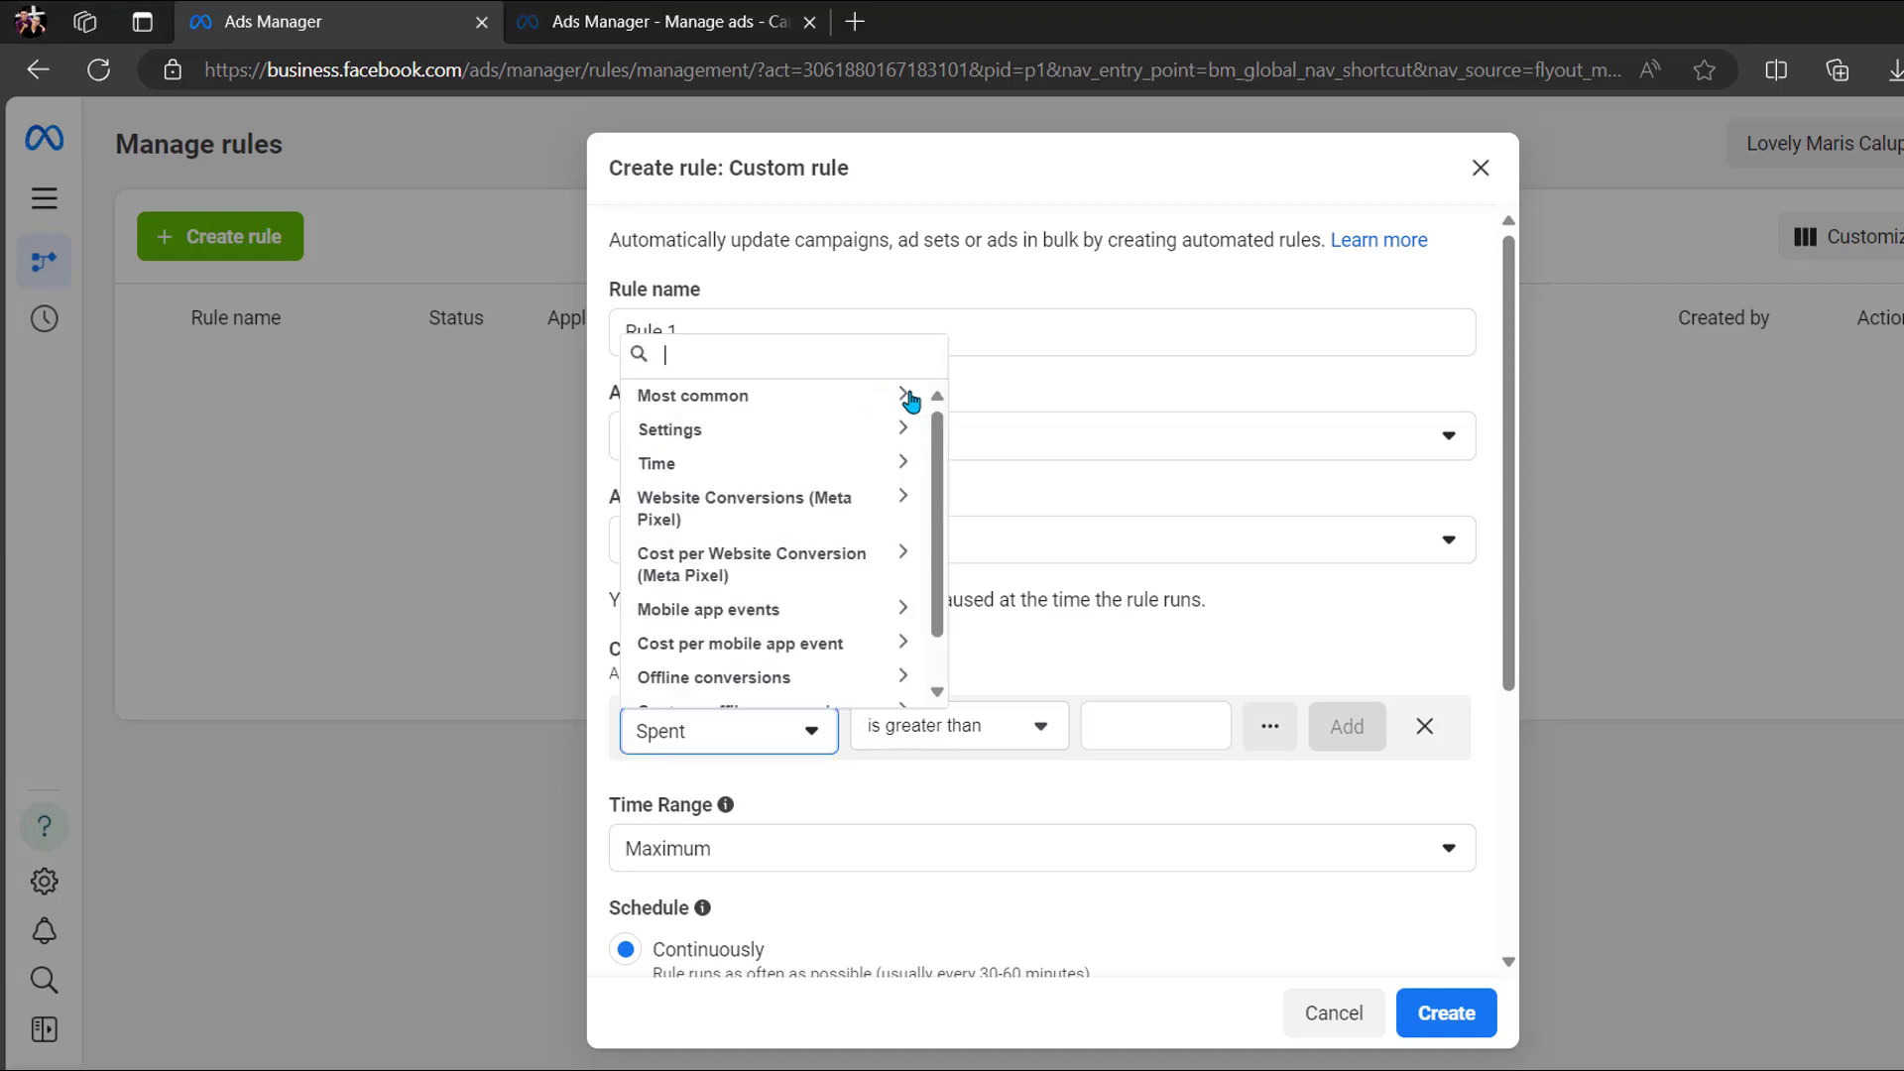
click(852, 398)
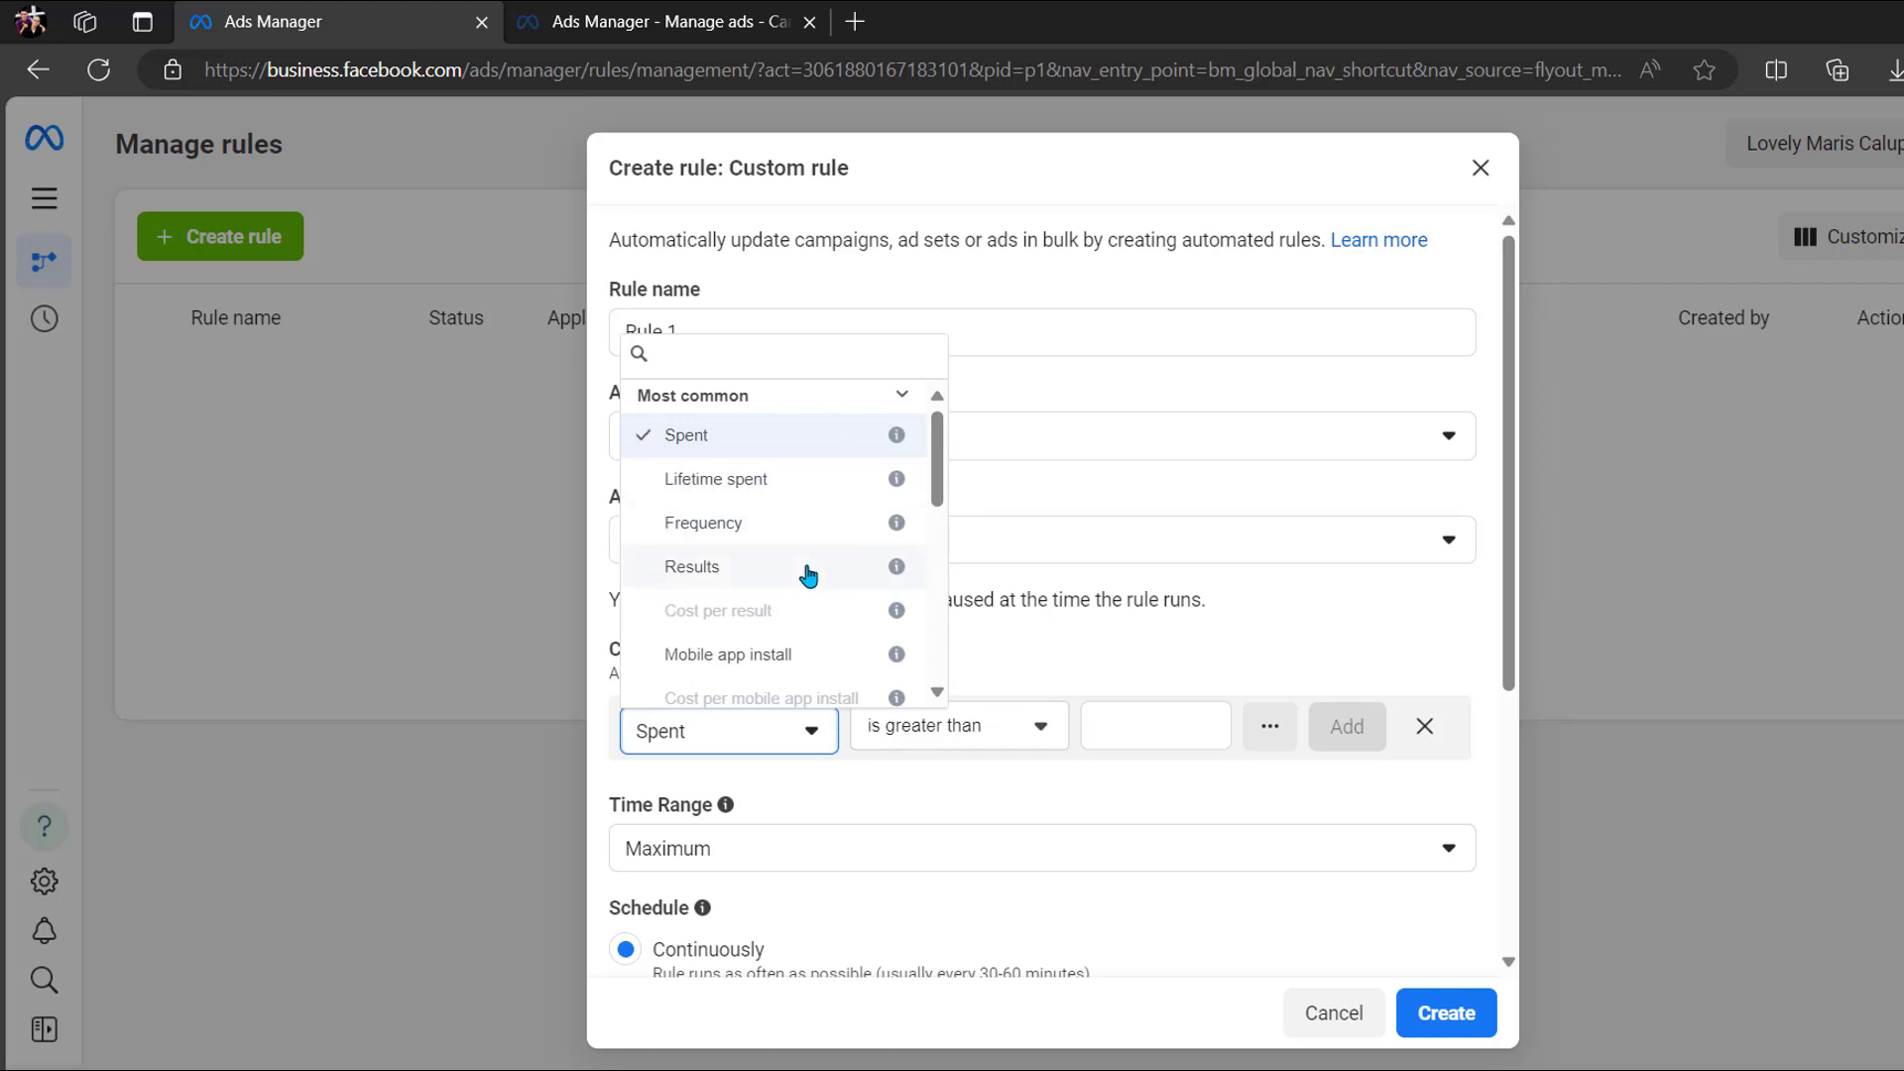
scroll(809, 576, down, 5)
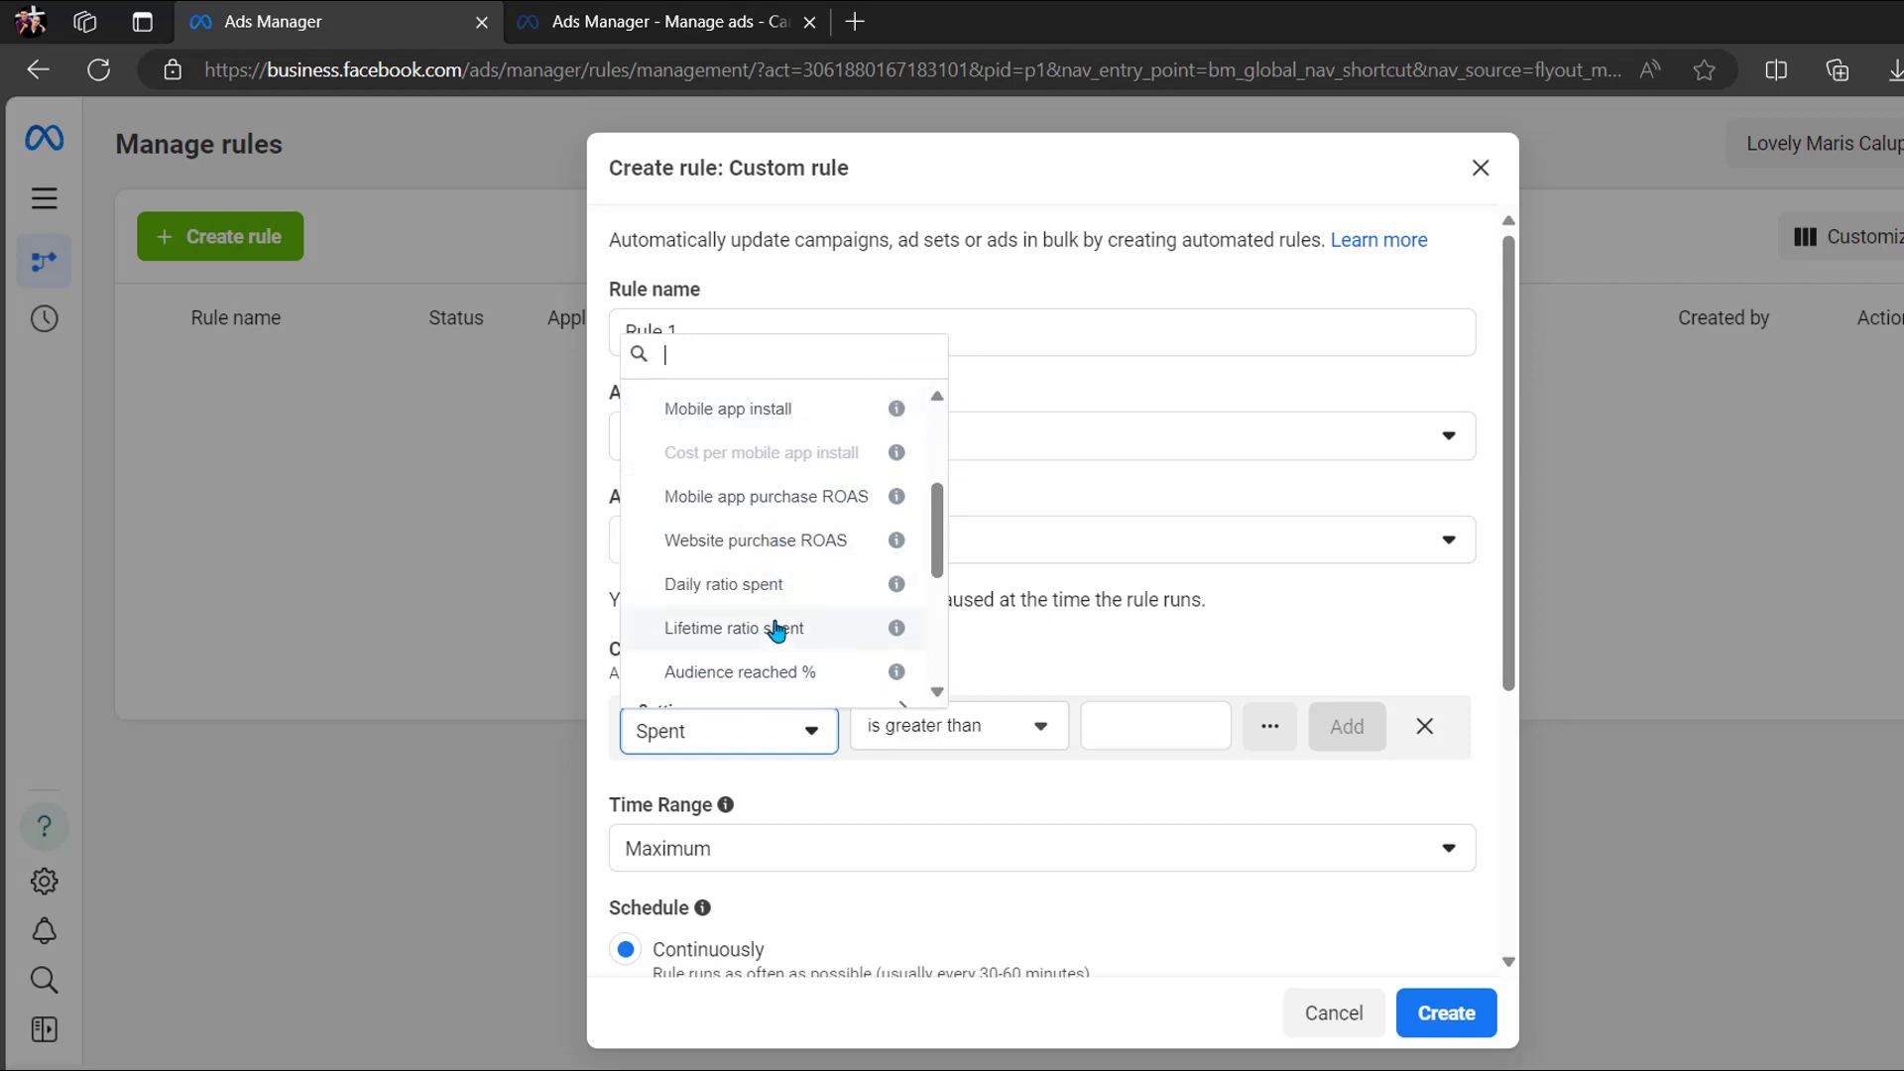
scroll(777, 628, down, 2)
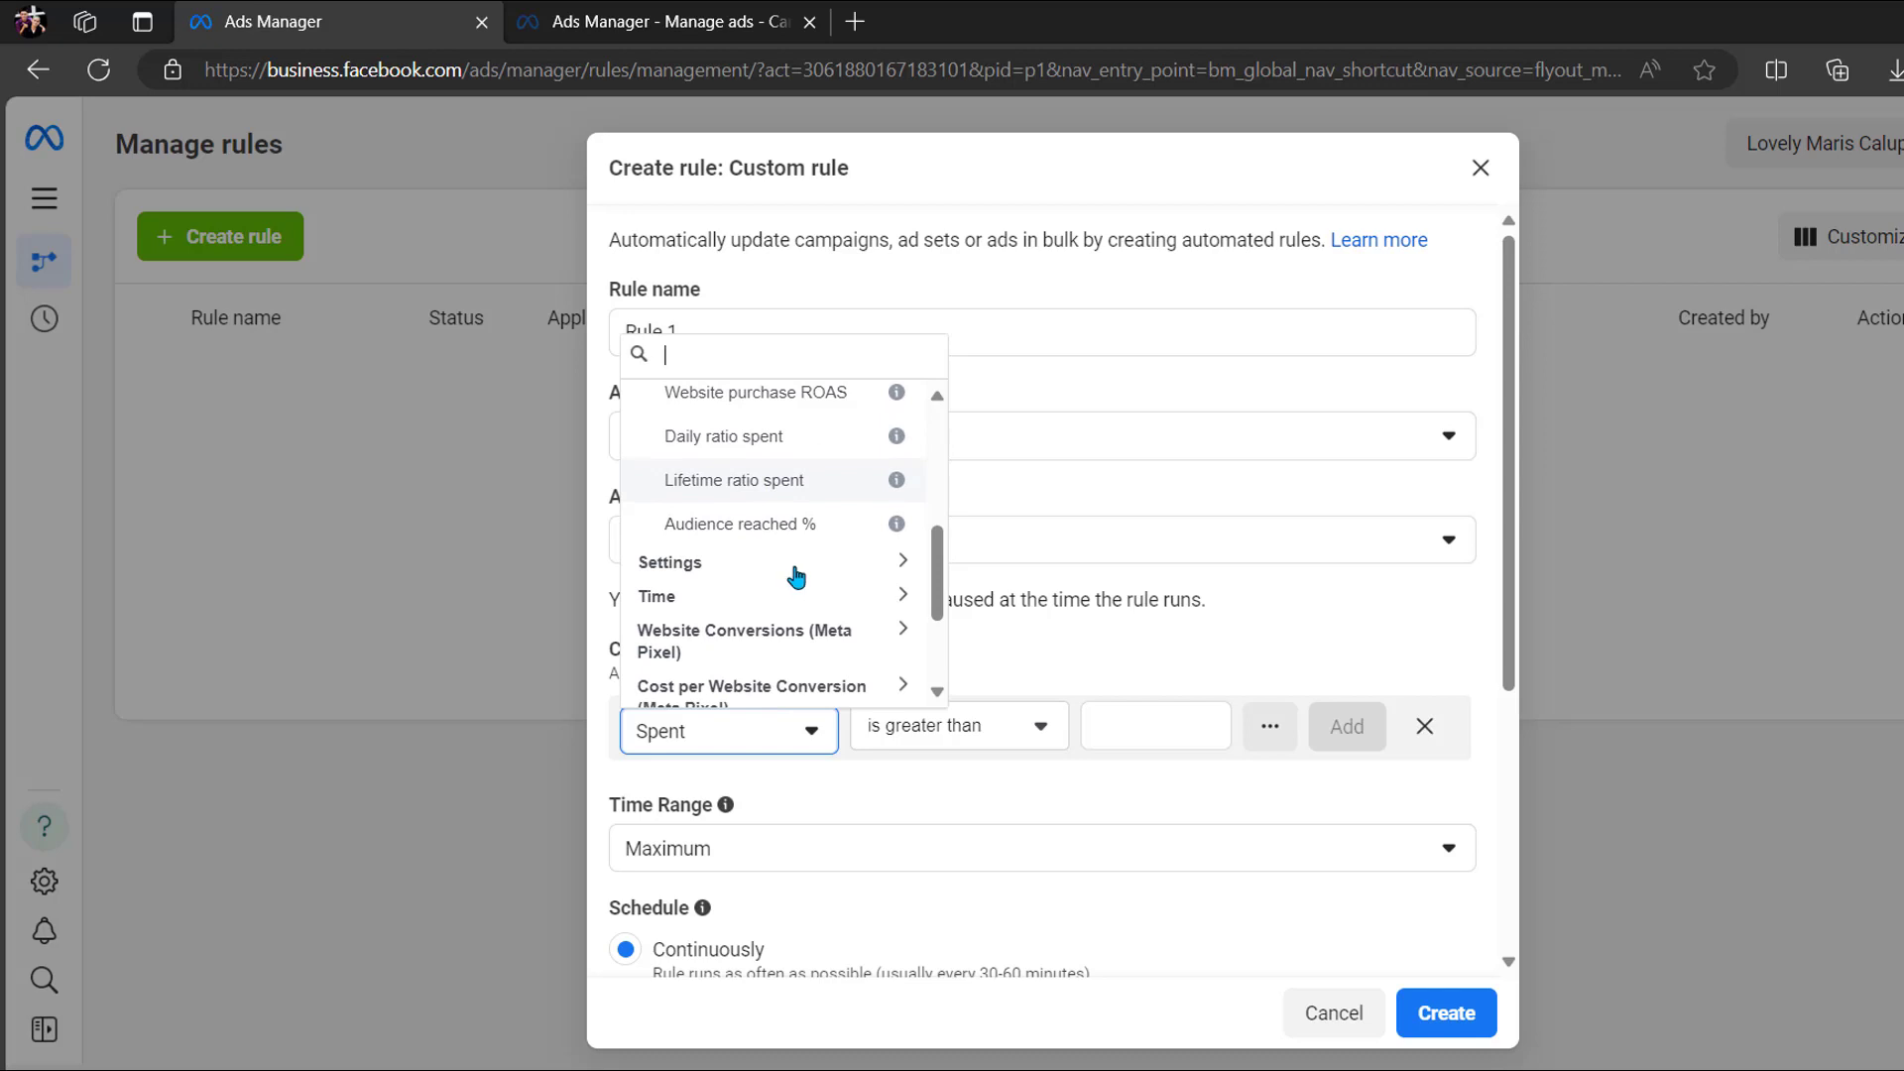
scroll(863, 612, down, 1)
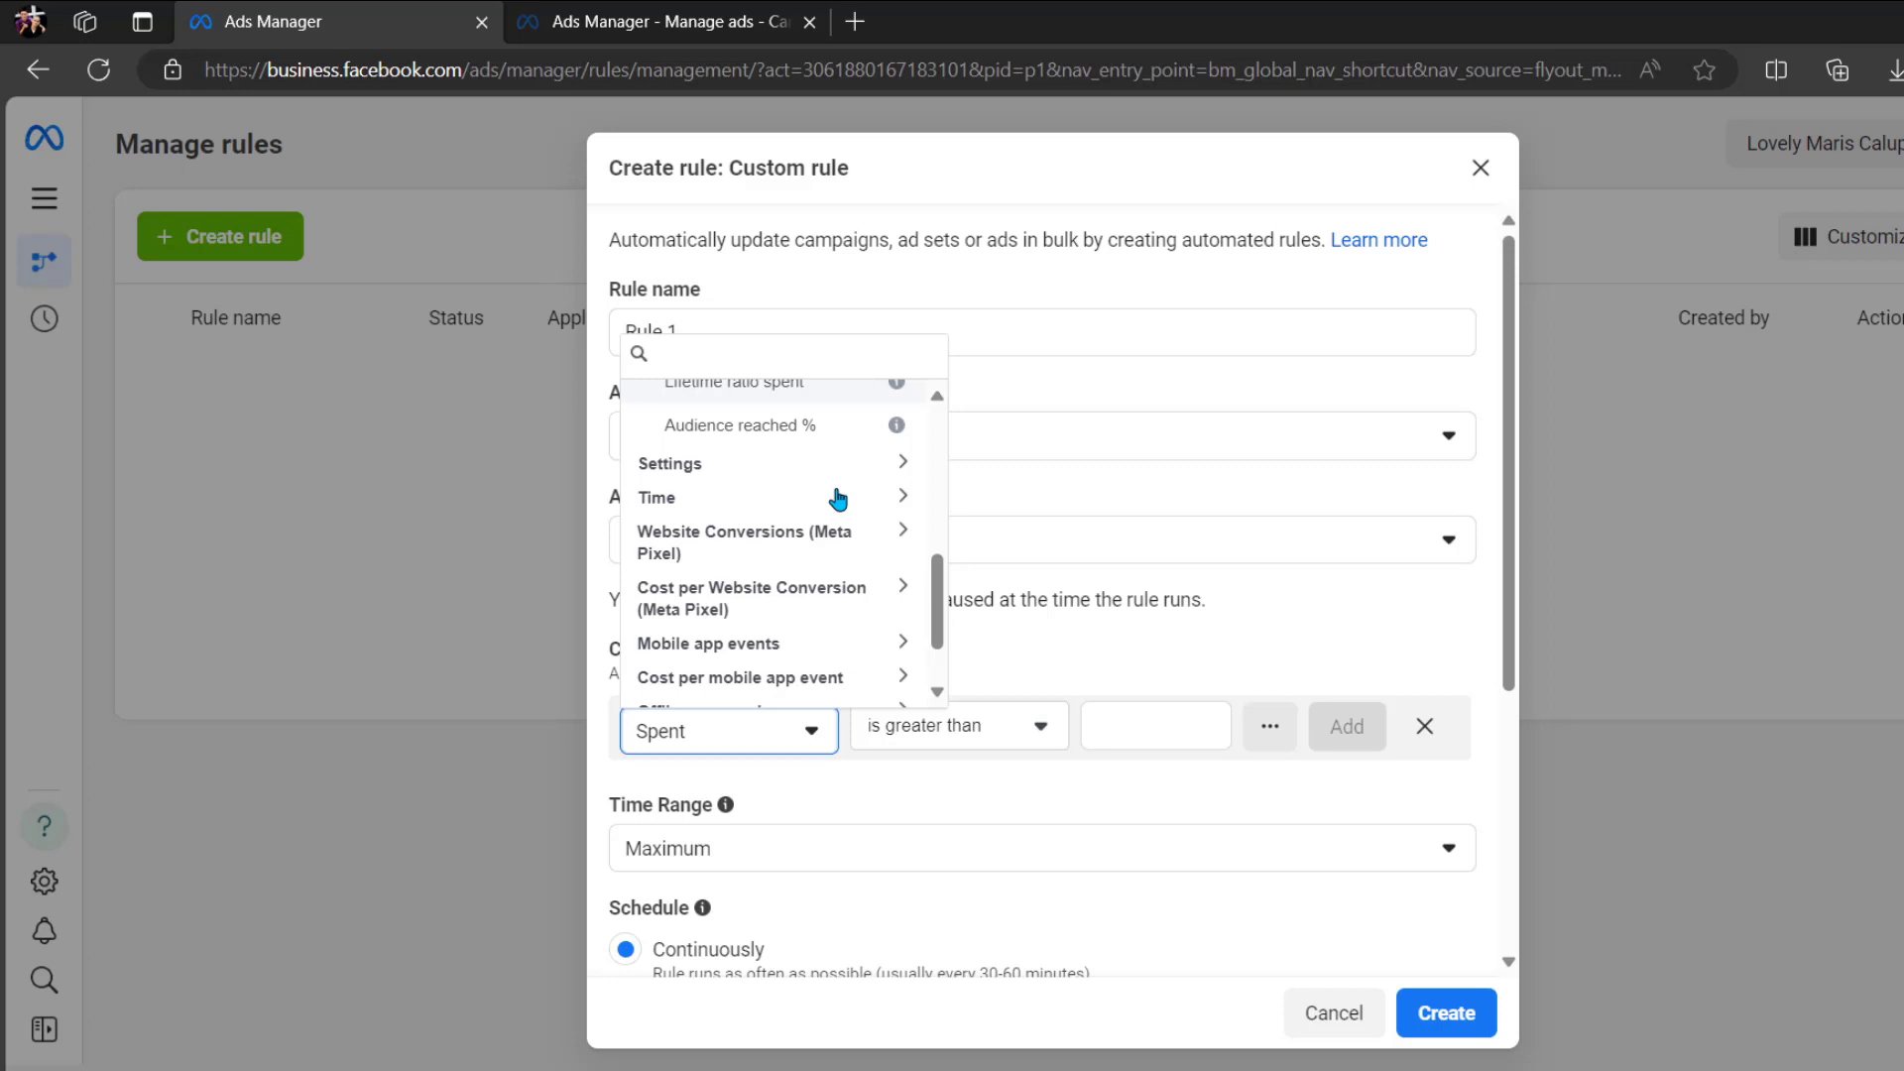
scroll(823, 526, down, 1)
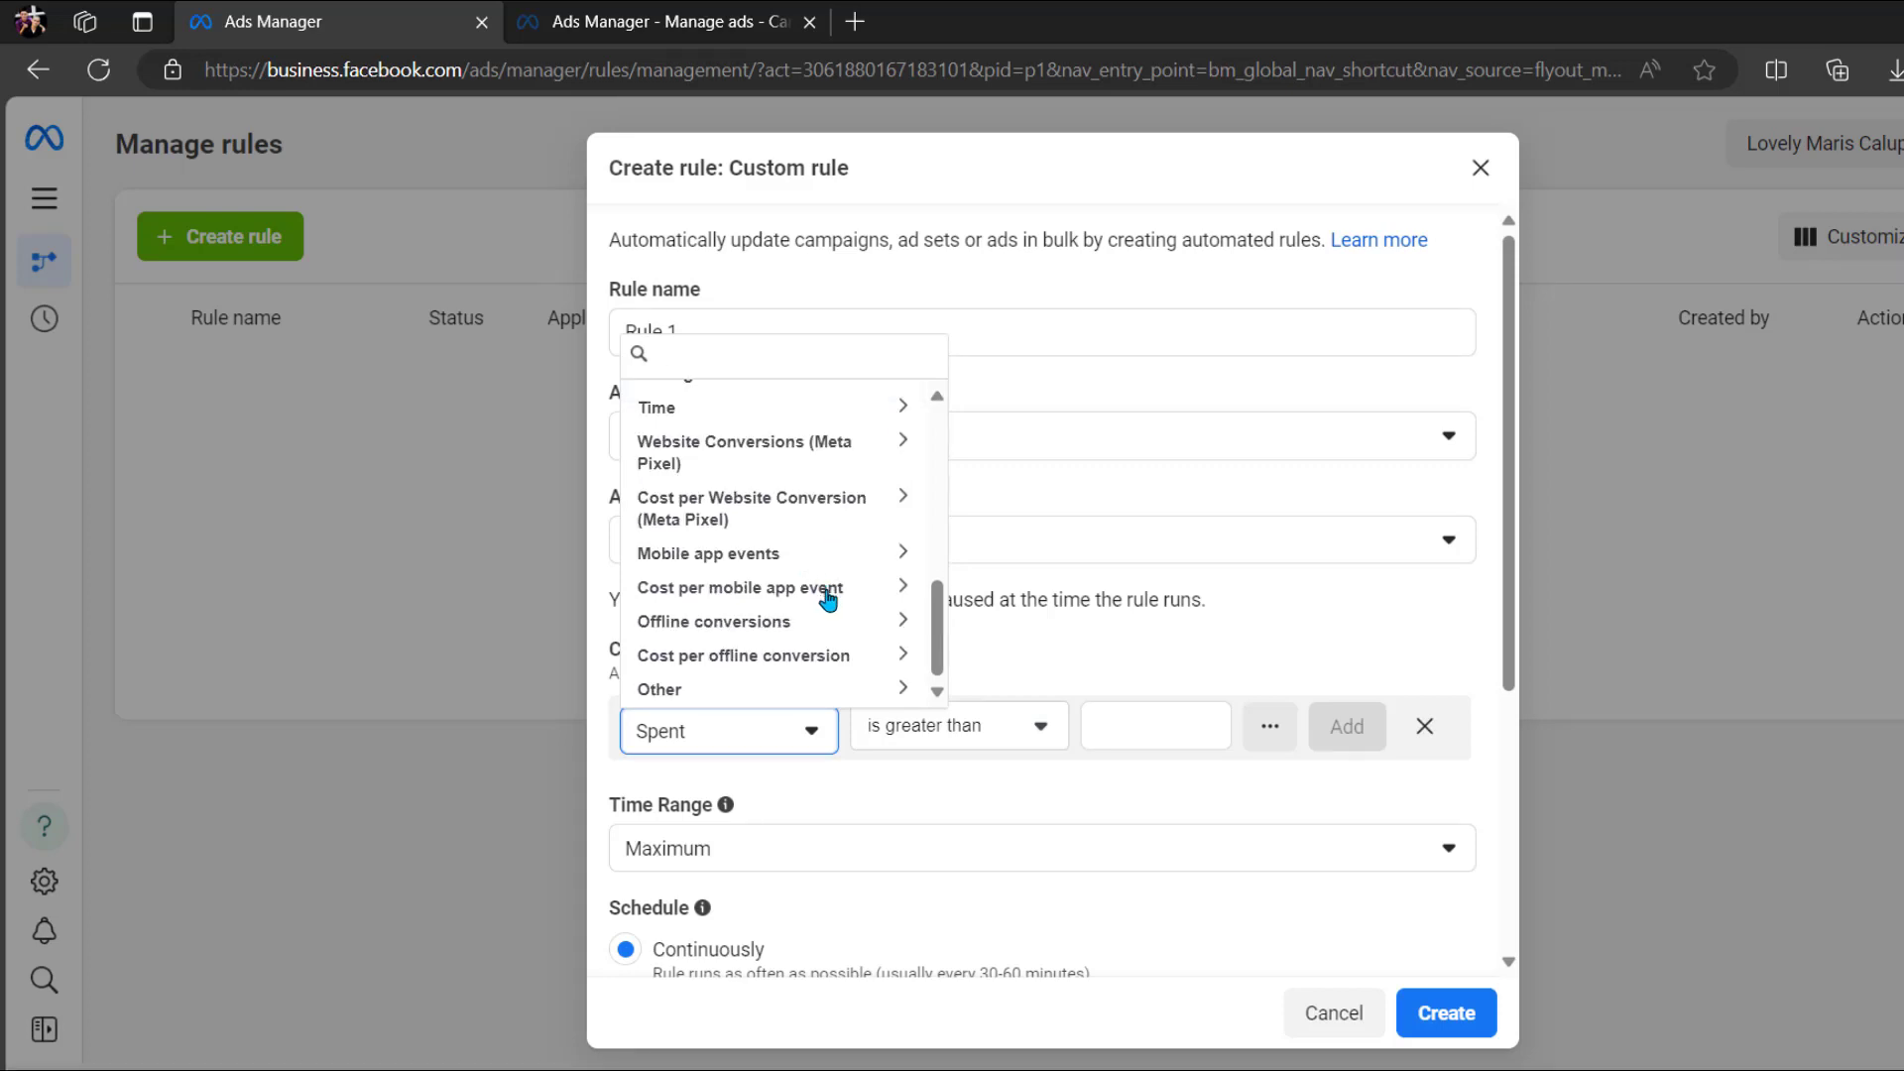
scroll(841, 674, up, 2)
scroll(841, 678, up, 6)
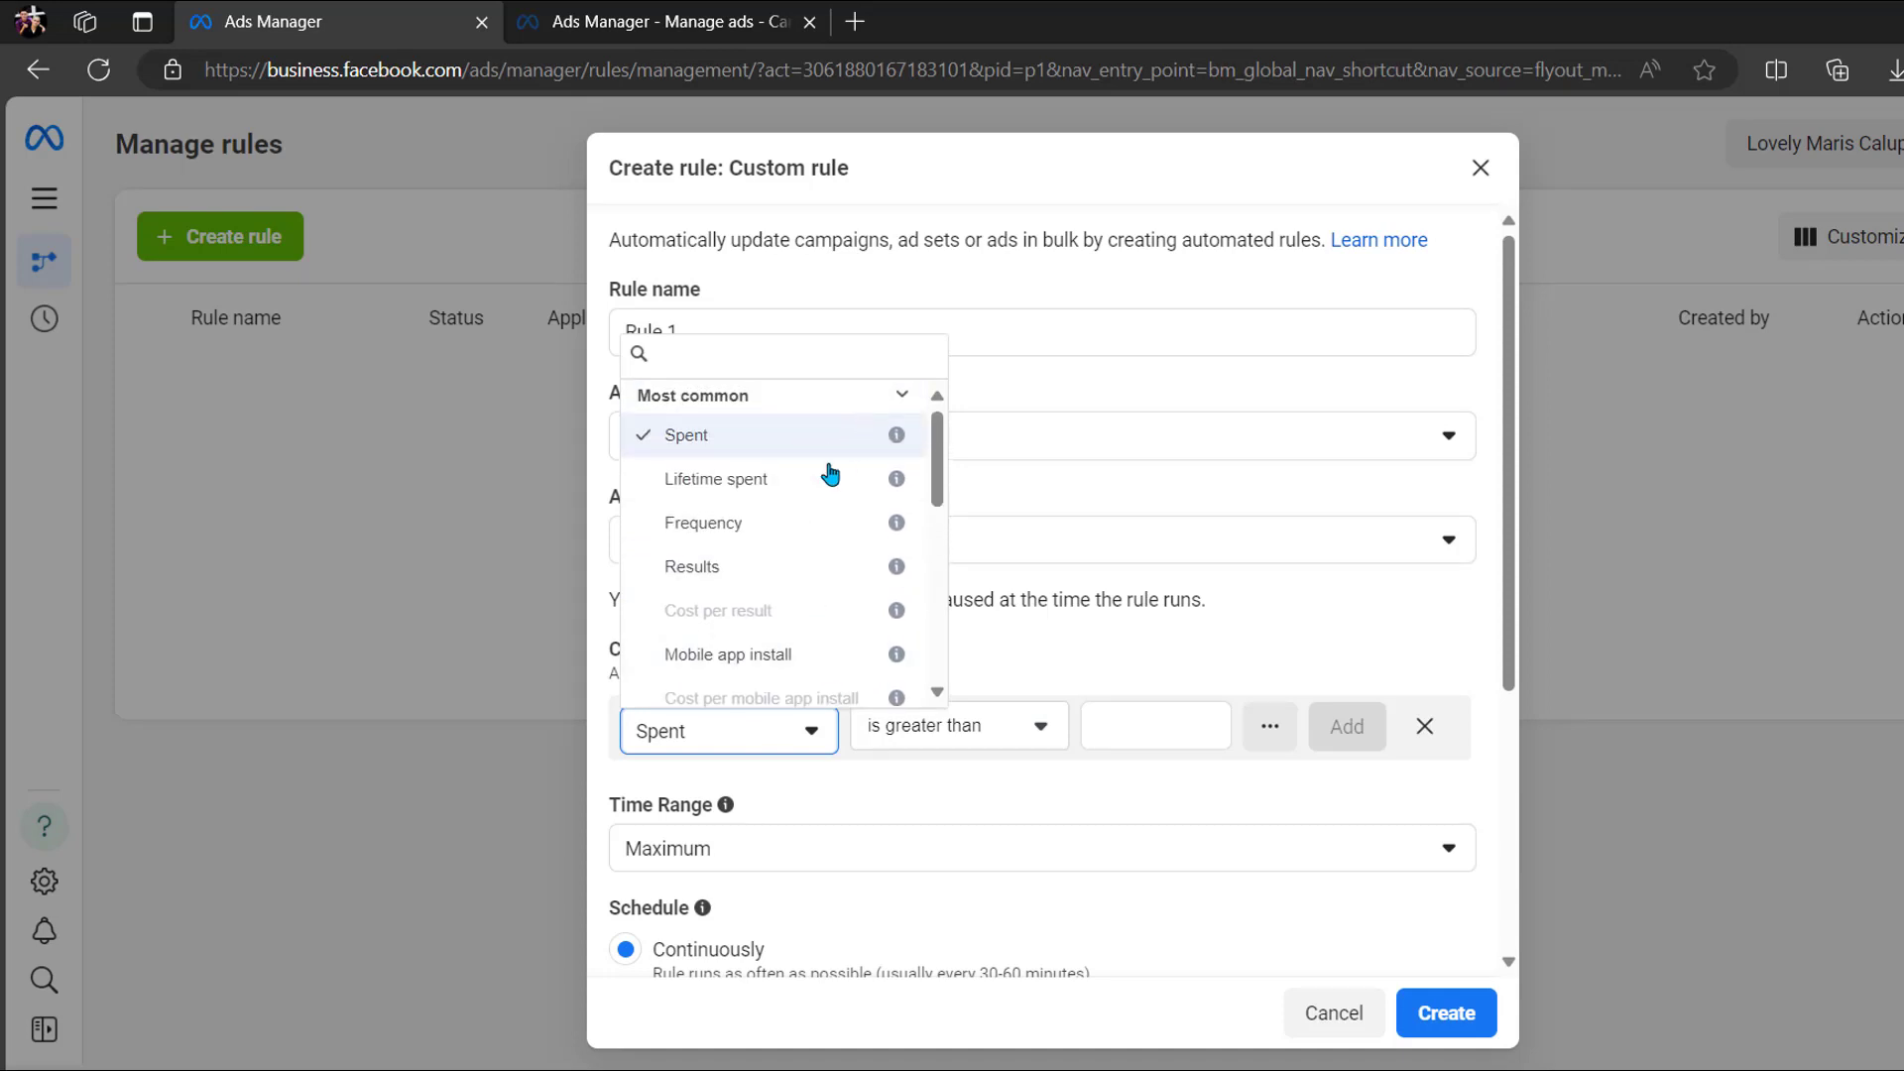
scroll(784, 496, down, 5)
scroll(800, 642, up, 2)
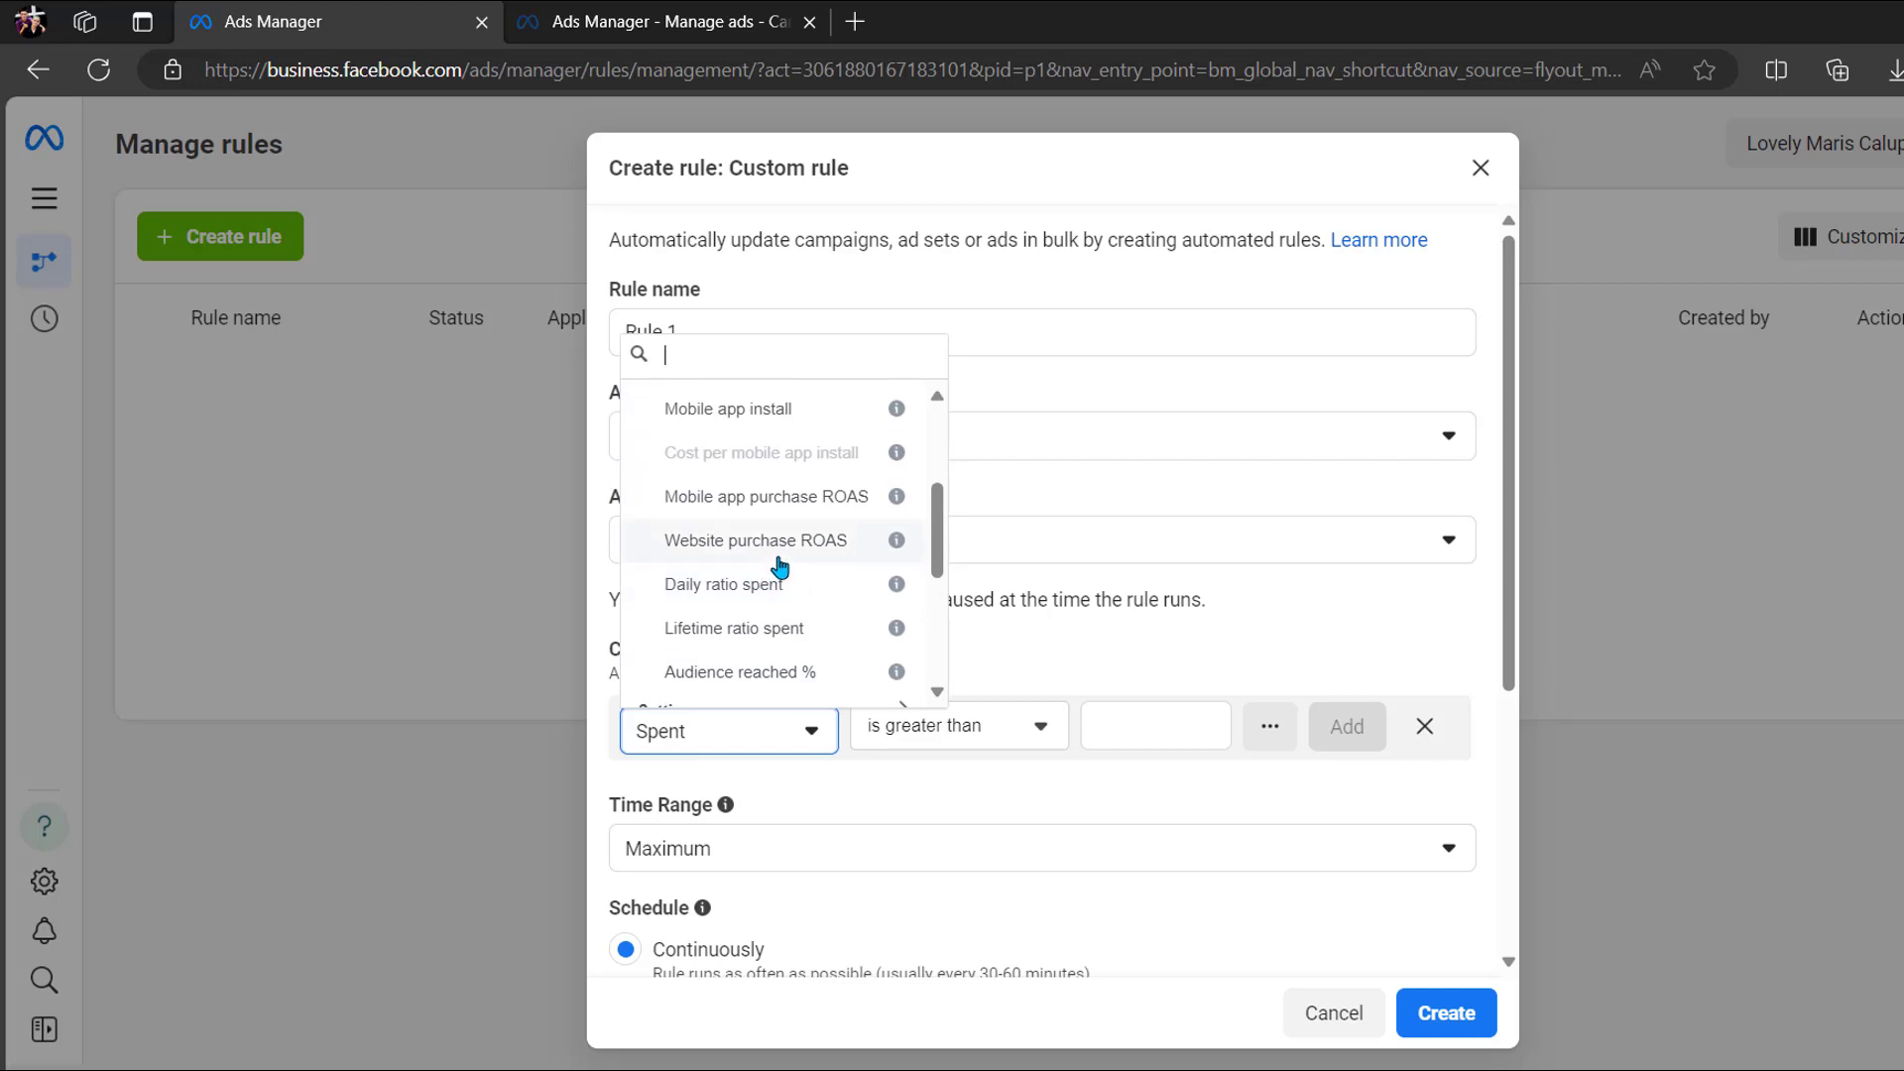
Choose Website purchase ROAS as the condition metric and set the rule's action to Turn off ad sets
click(777, 558)
click(846, 556)
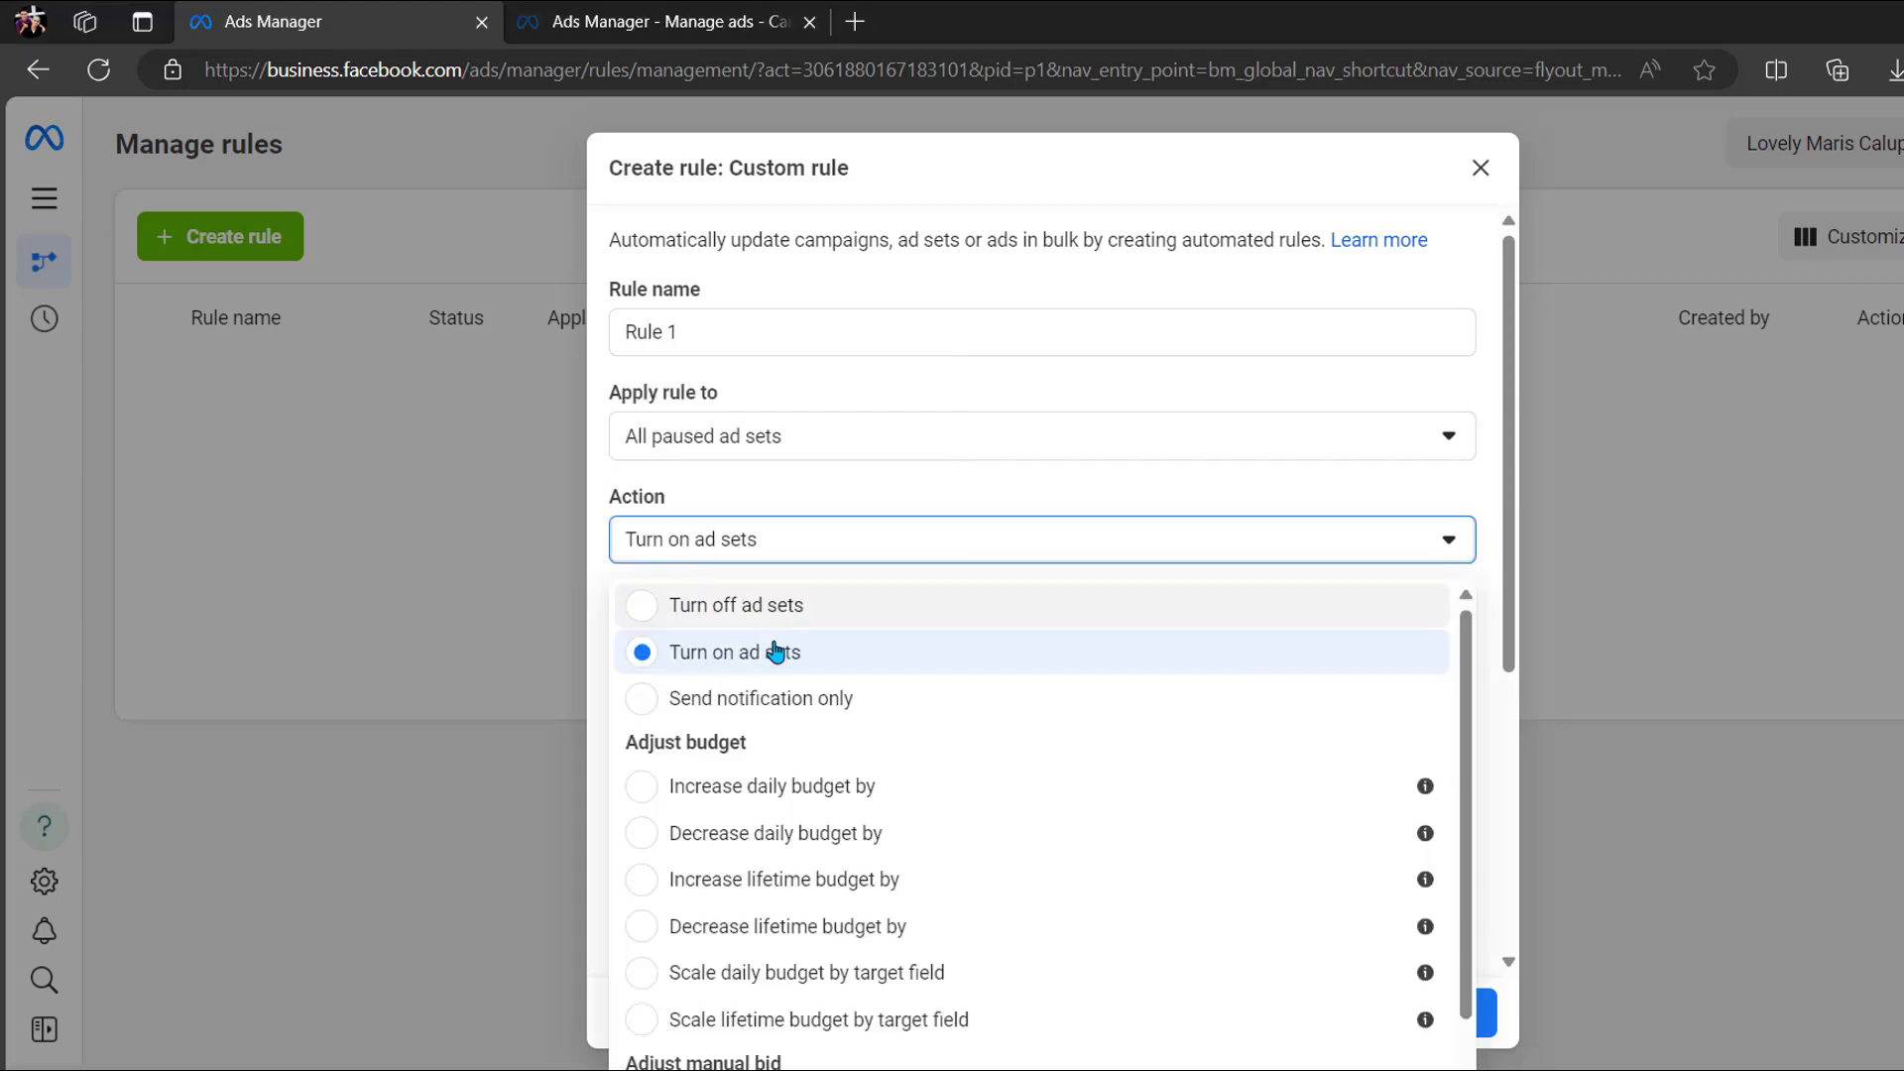
click(791, 607)
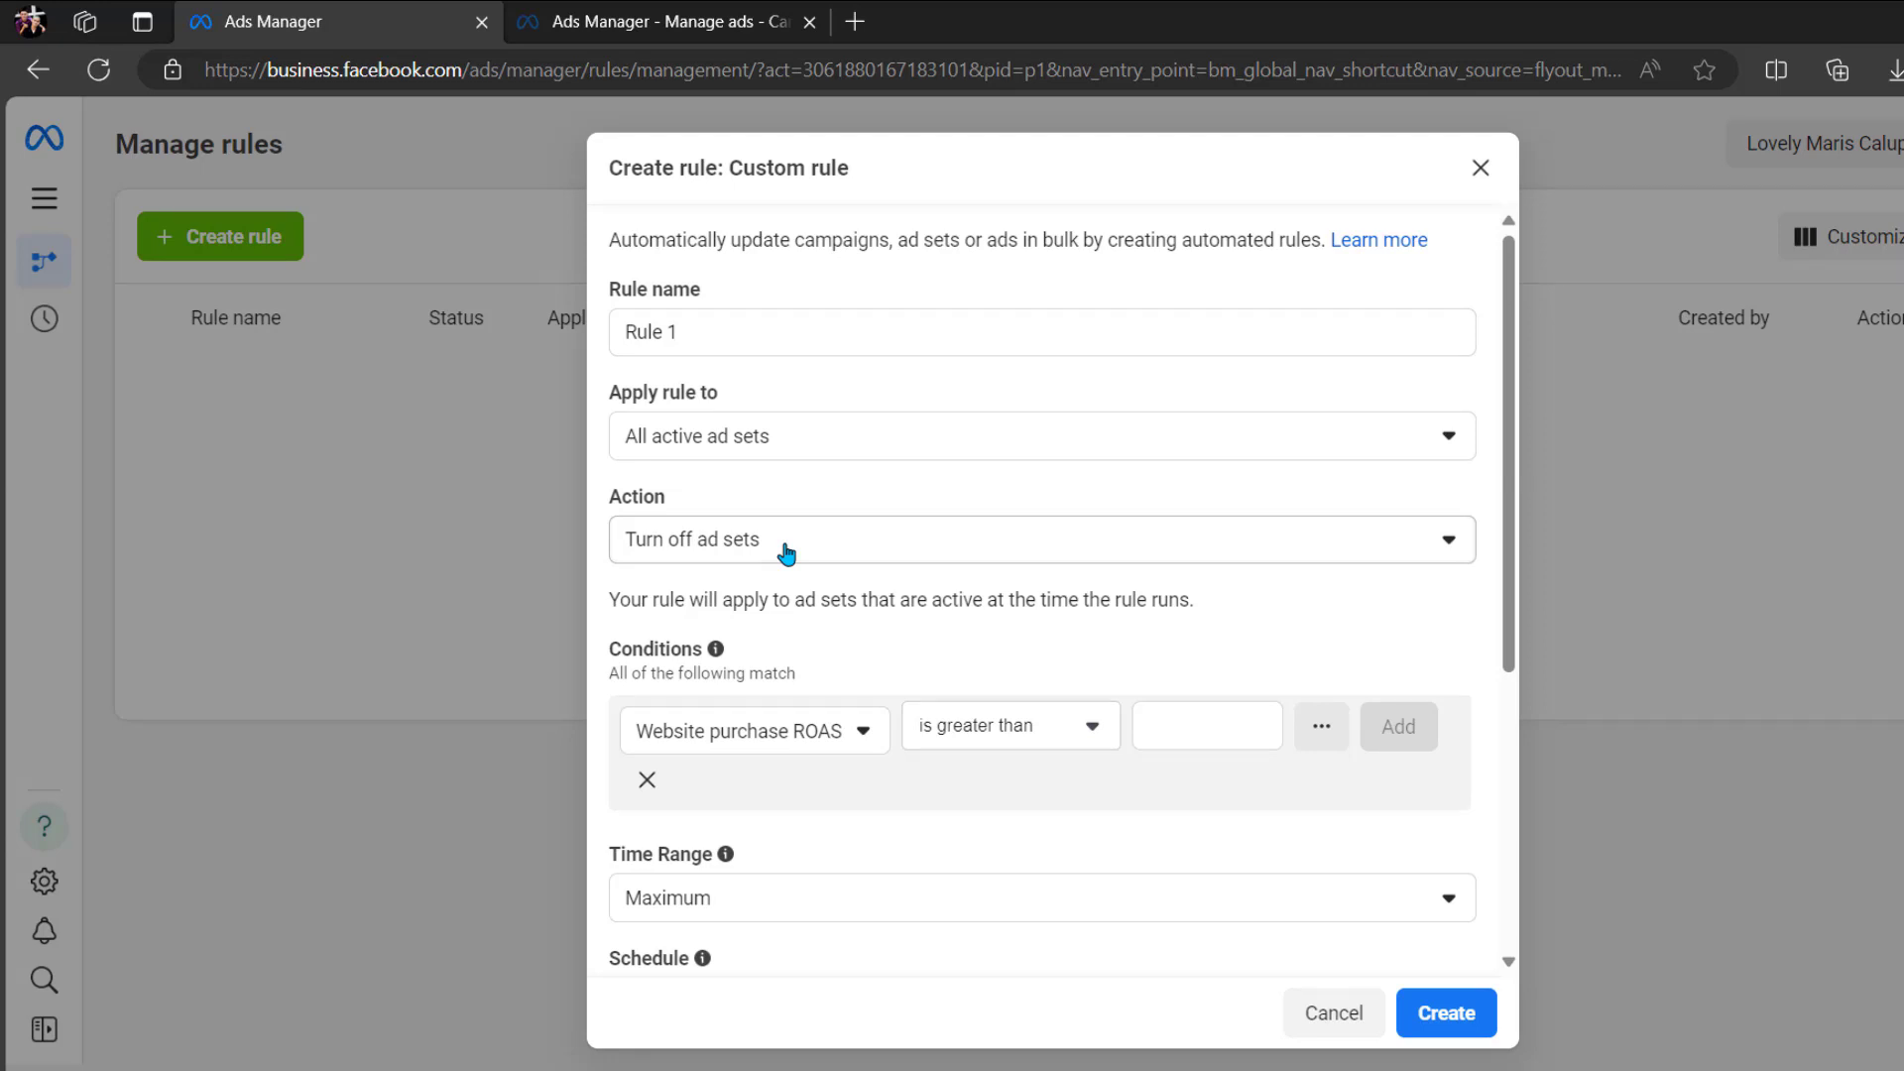
Set the Website purchase ROAS condition to is smaller than 3
click(1048, 744)
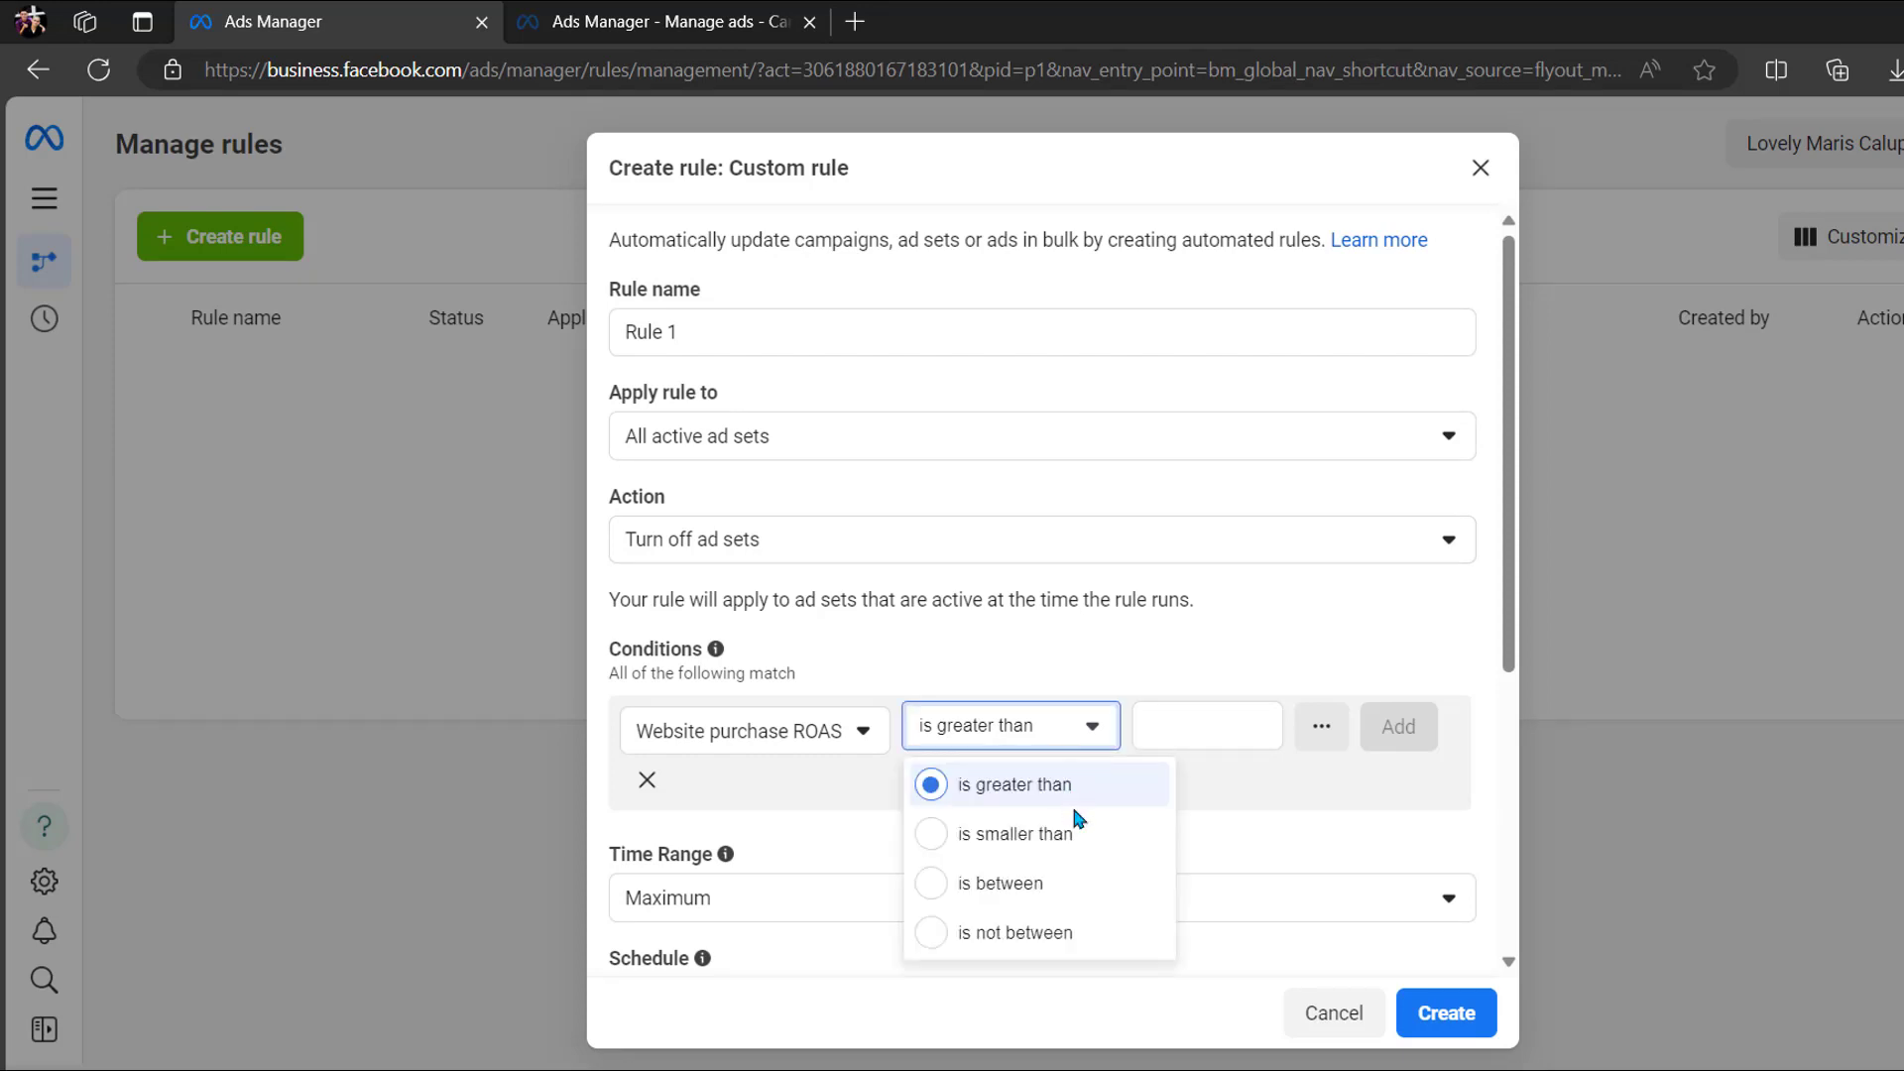
click(1072, 841)
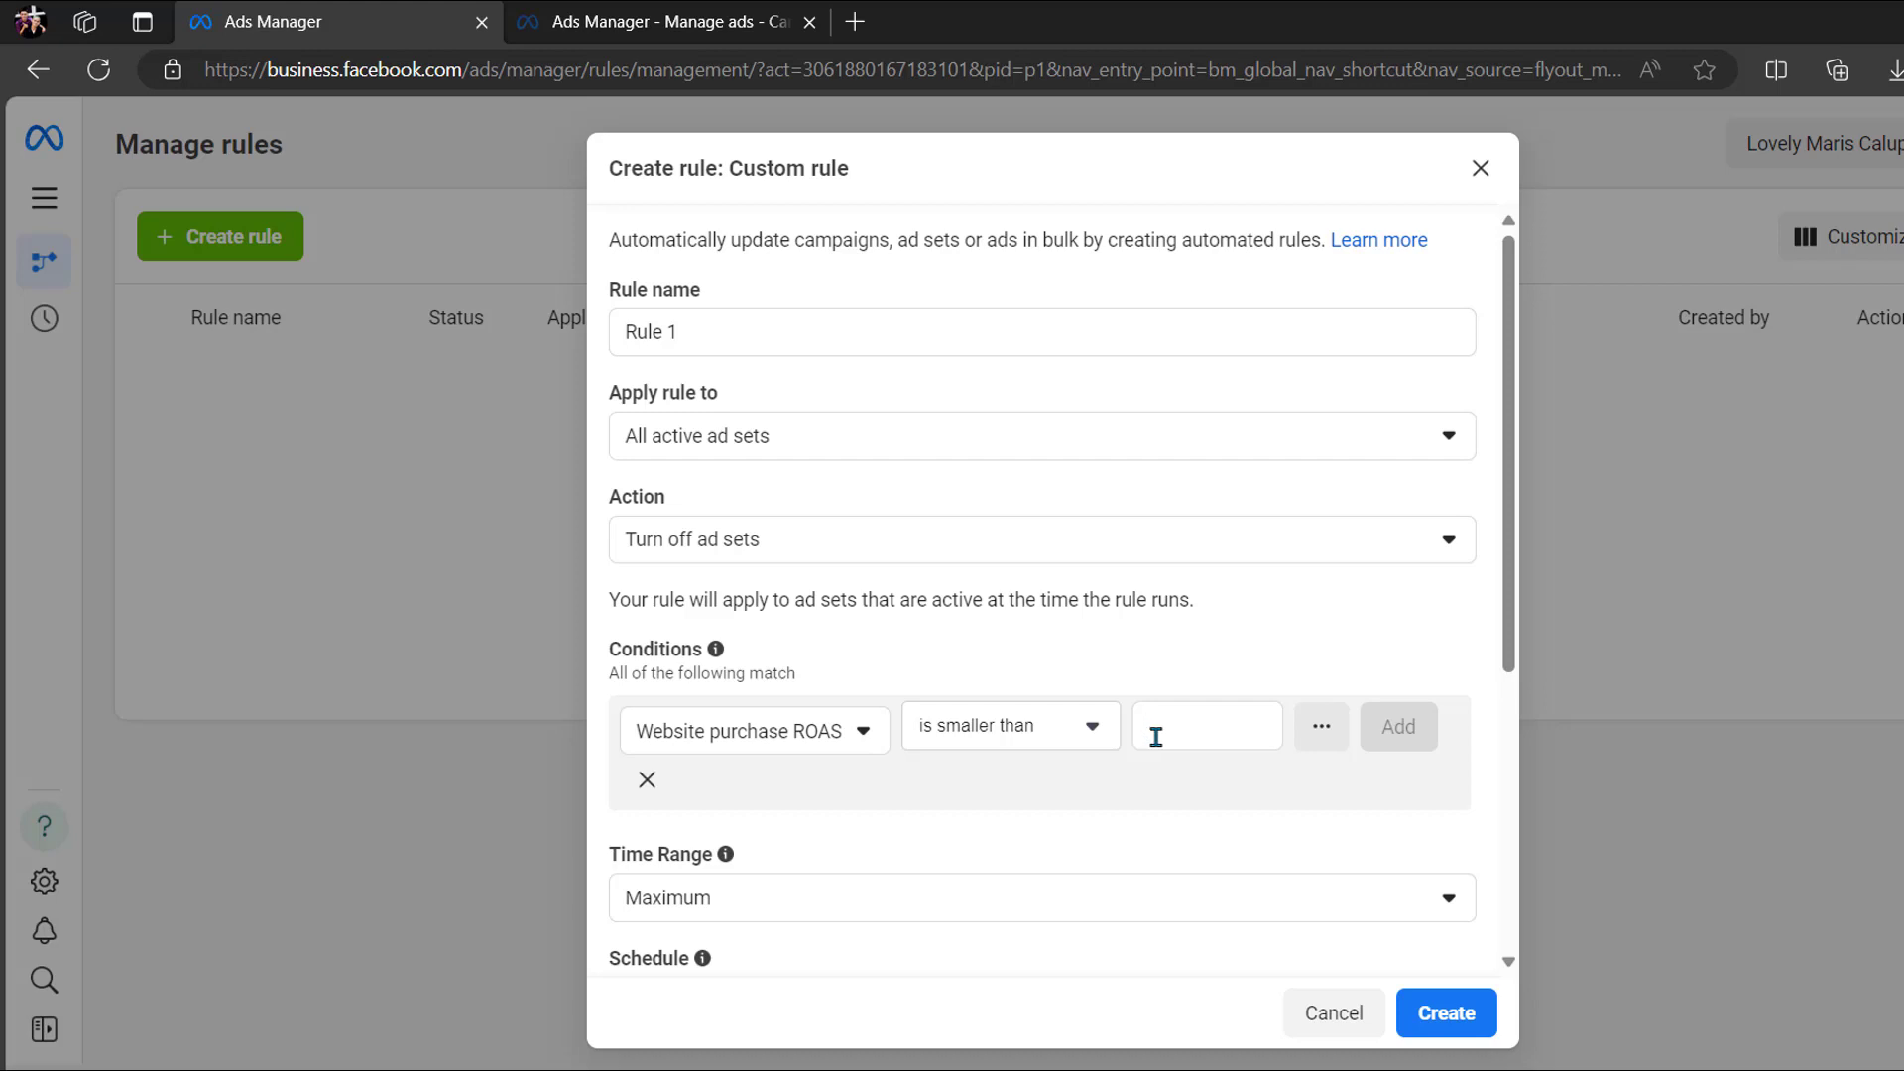
text(3)
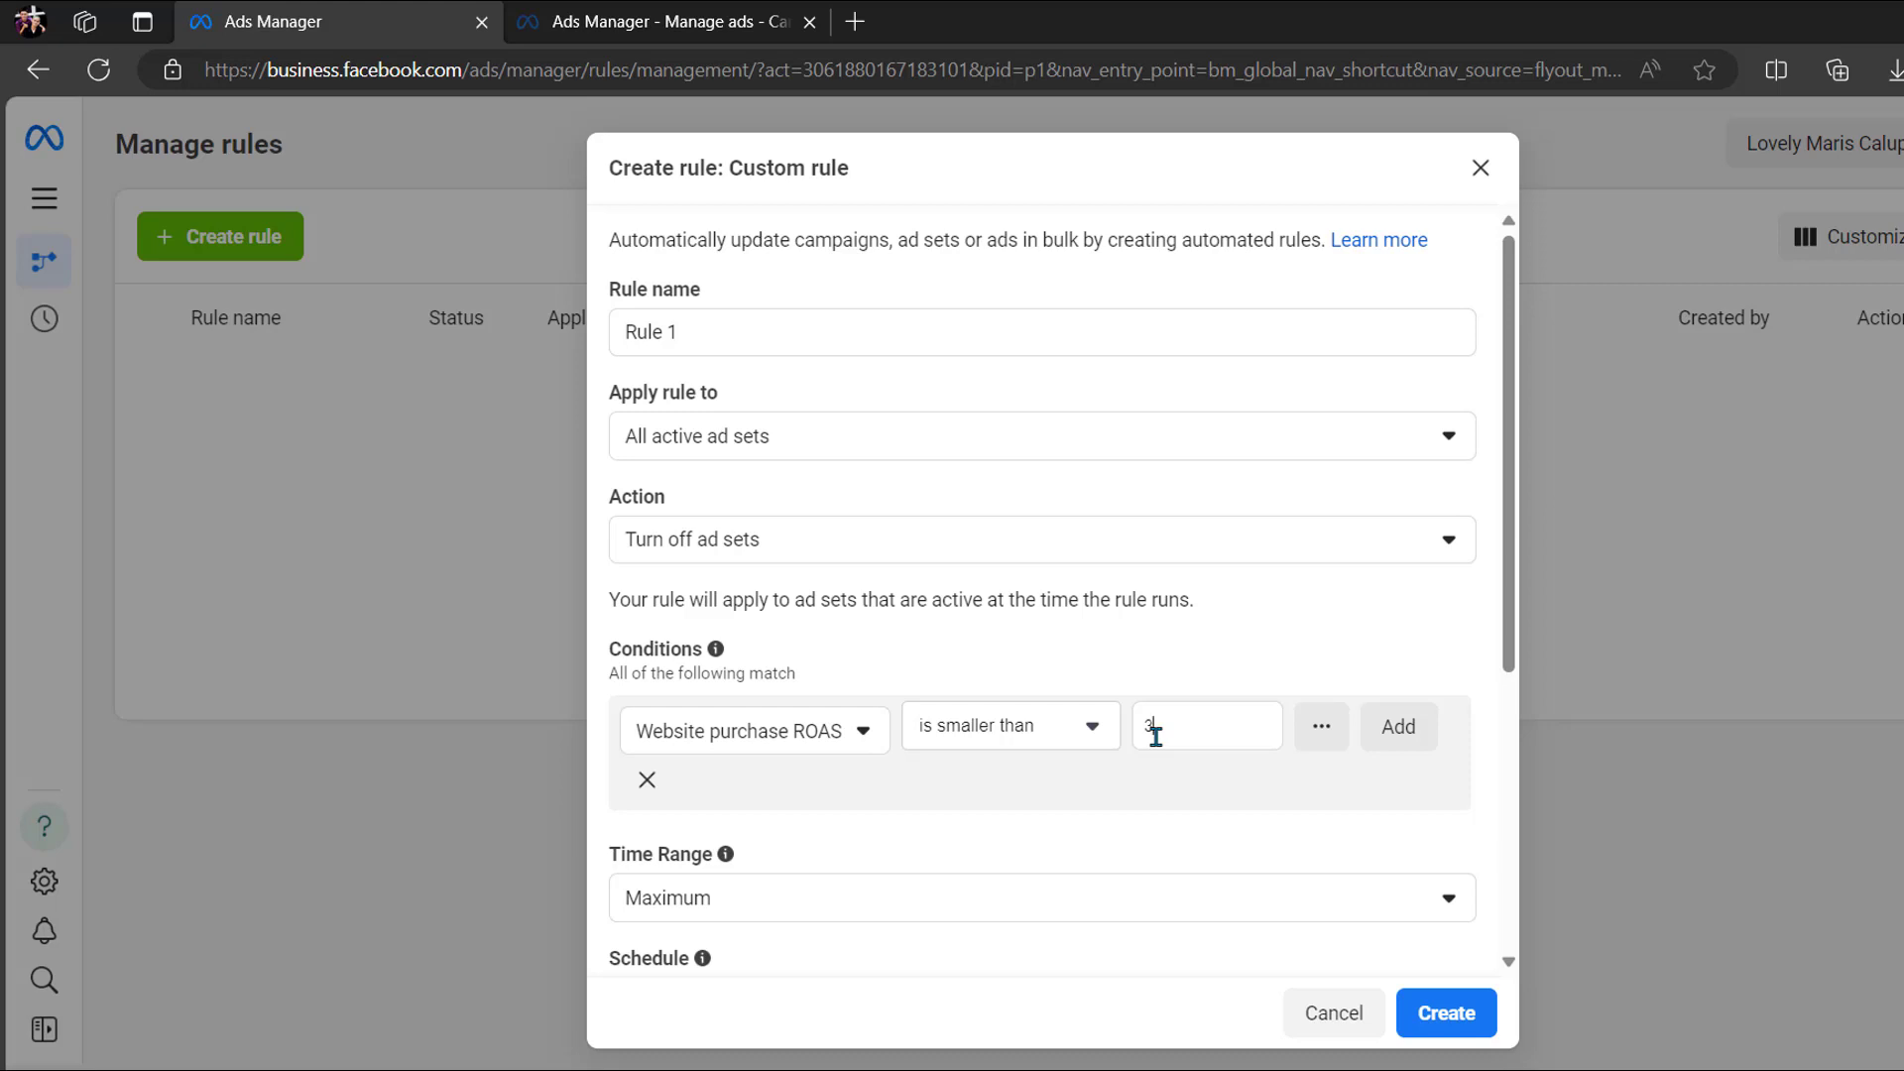
Review the comparison operators and the additional filter options for the Website purchase ROAS condition
click(1086, 730)
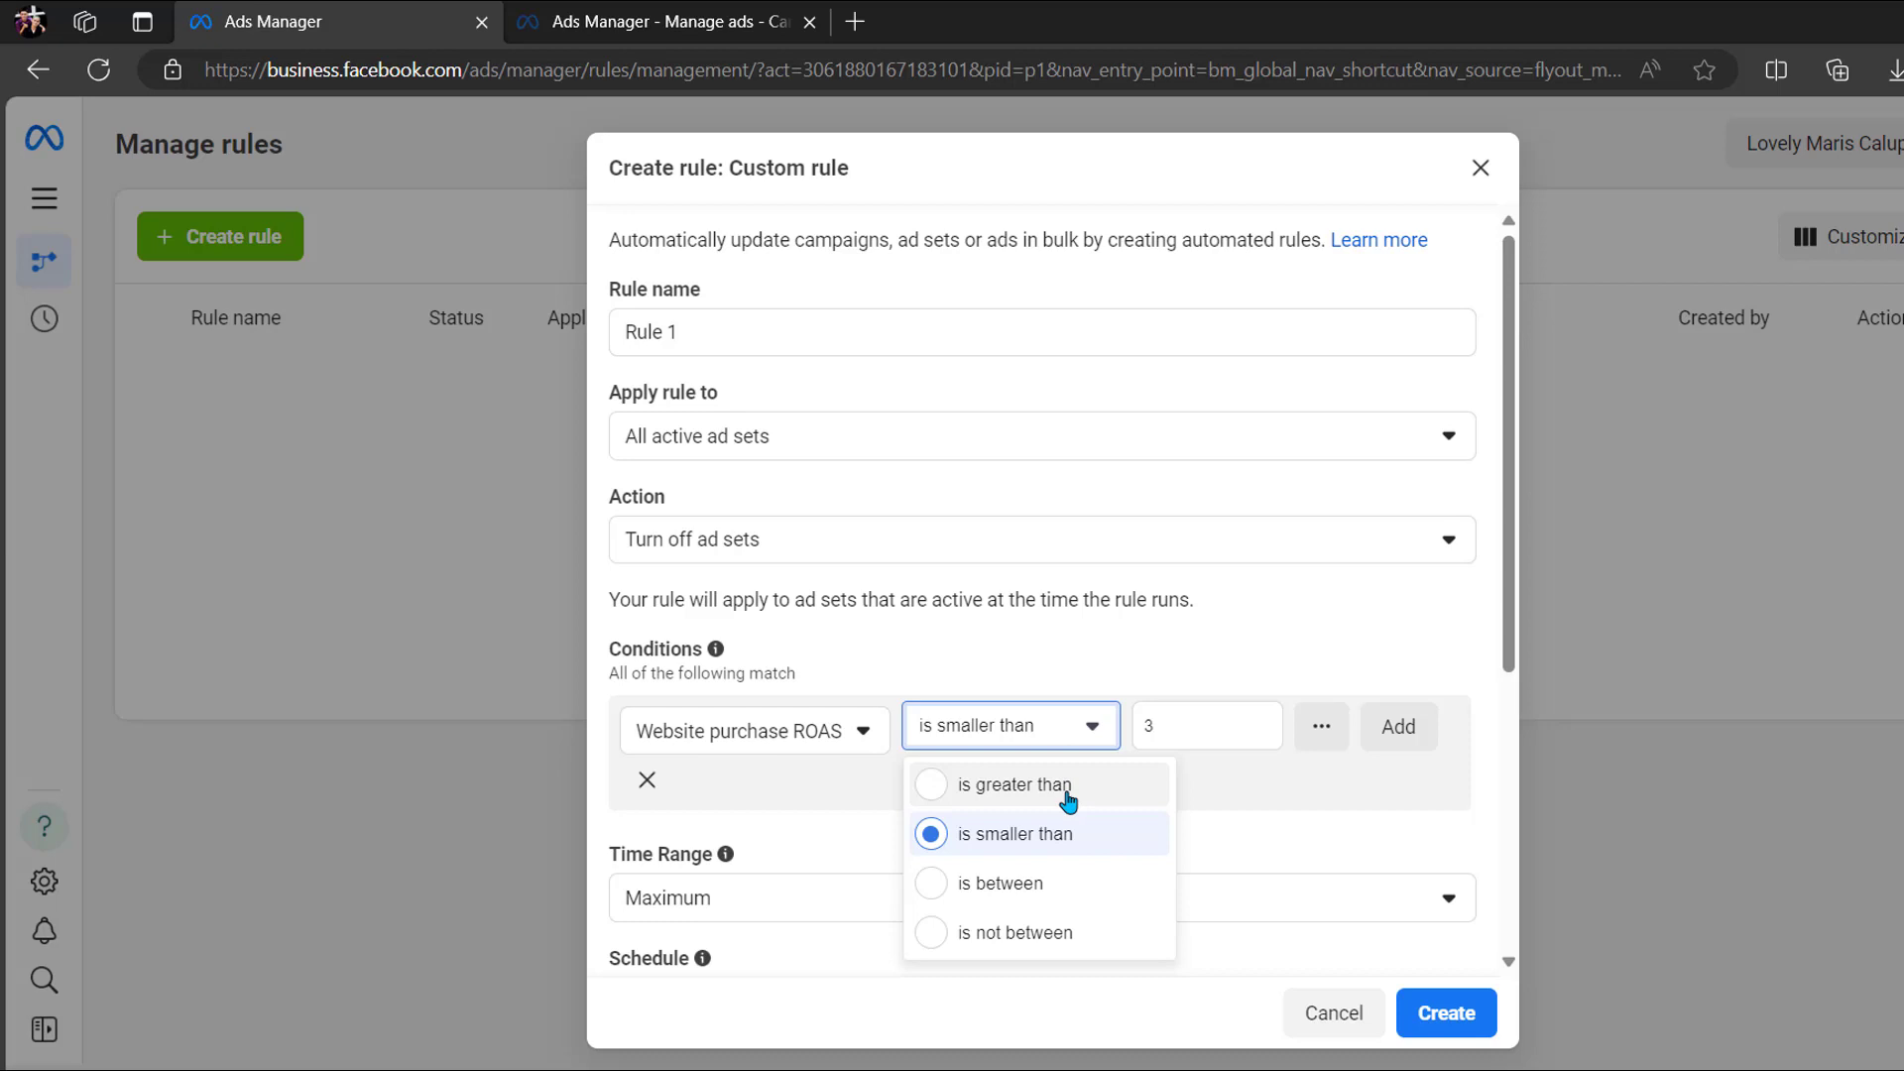
click(1174, 774)
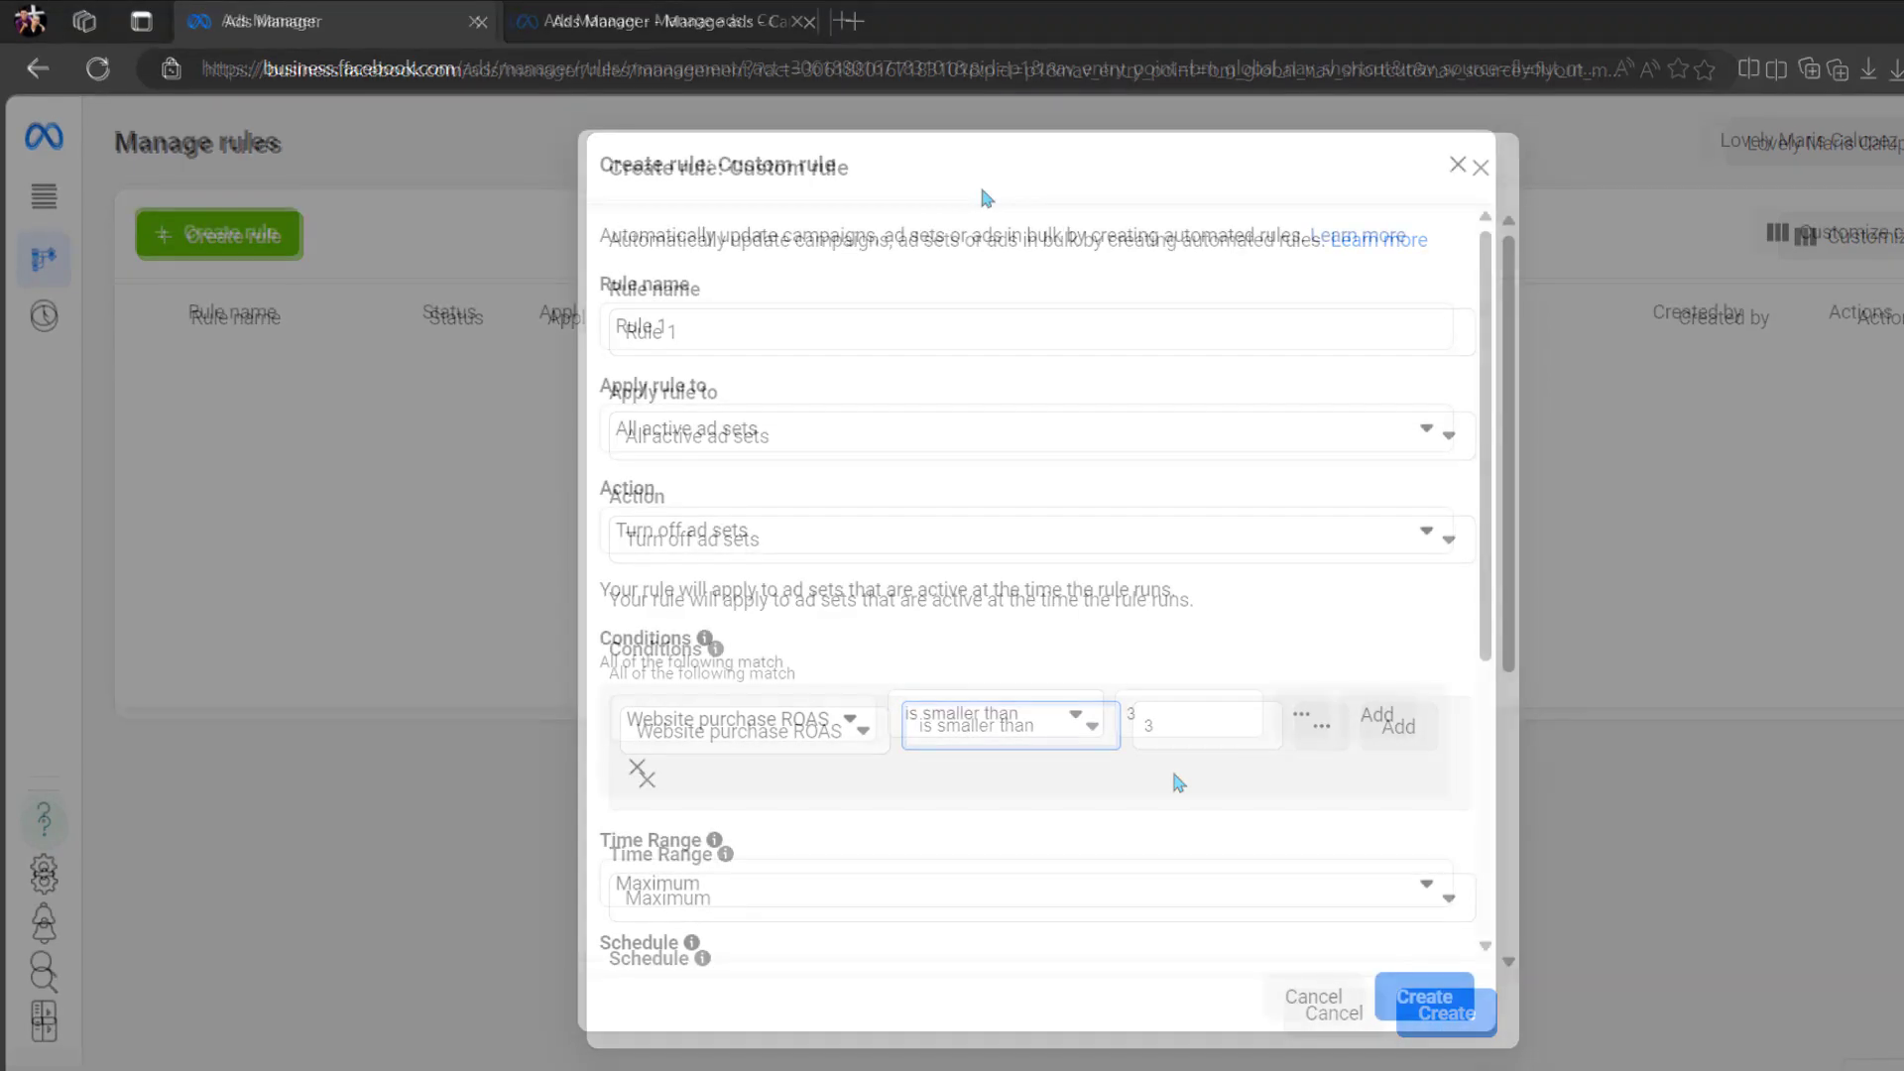
click(1301, 715)
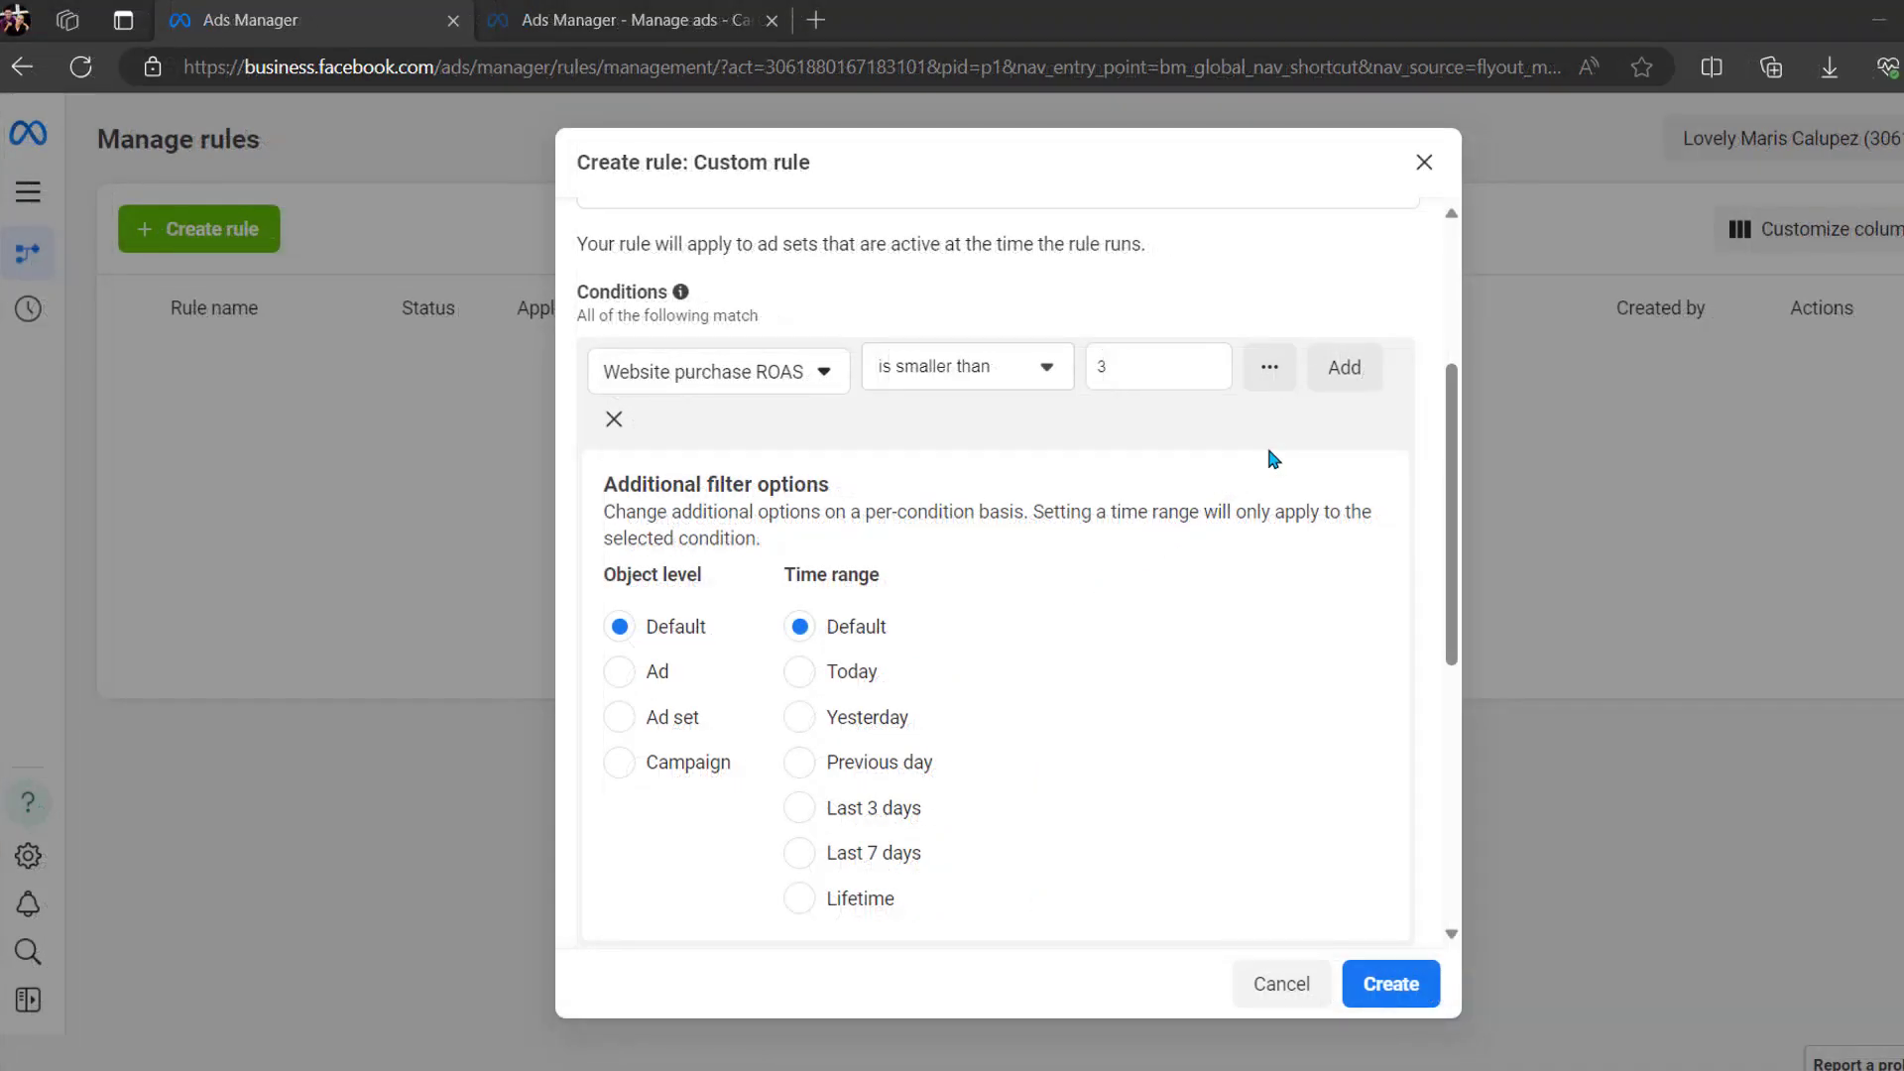
click(1269, 367)
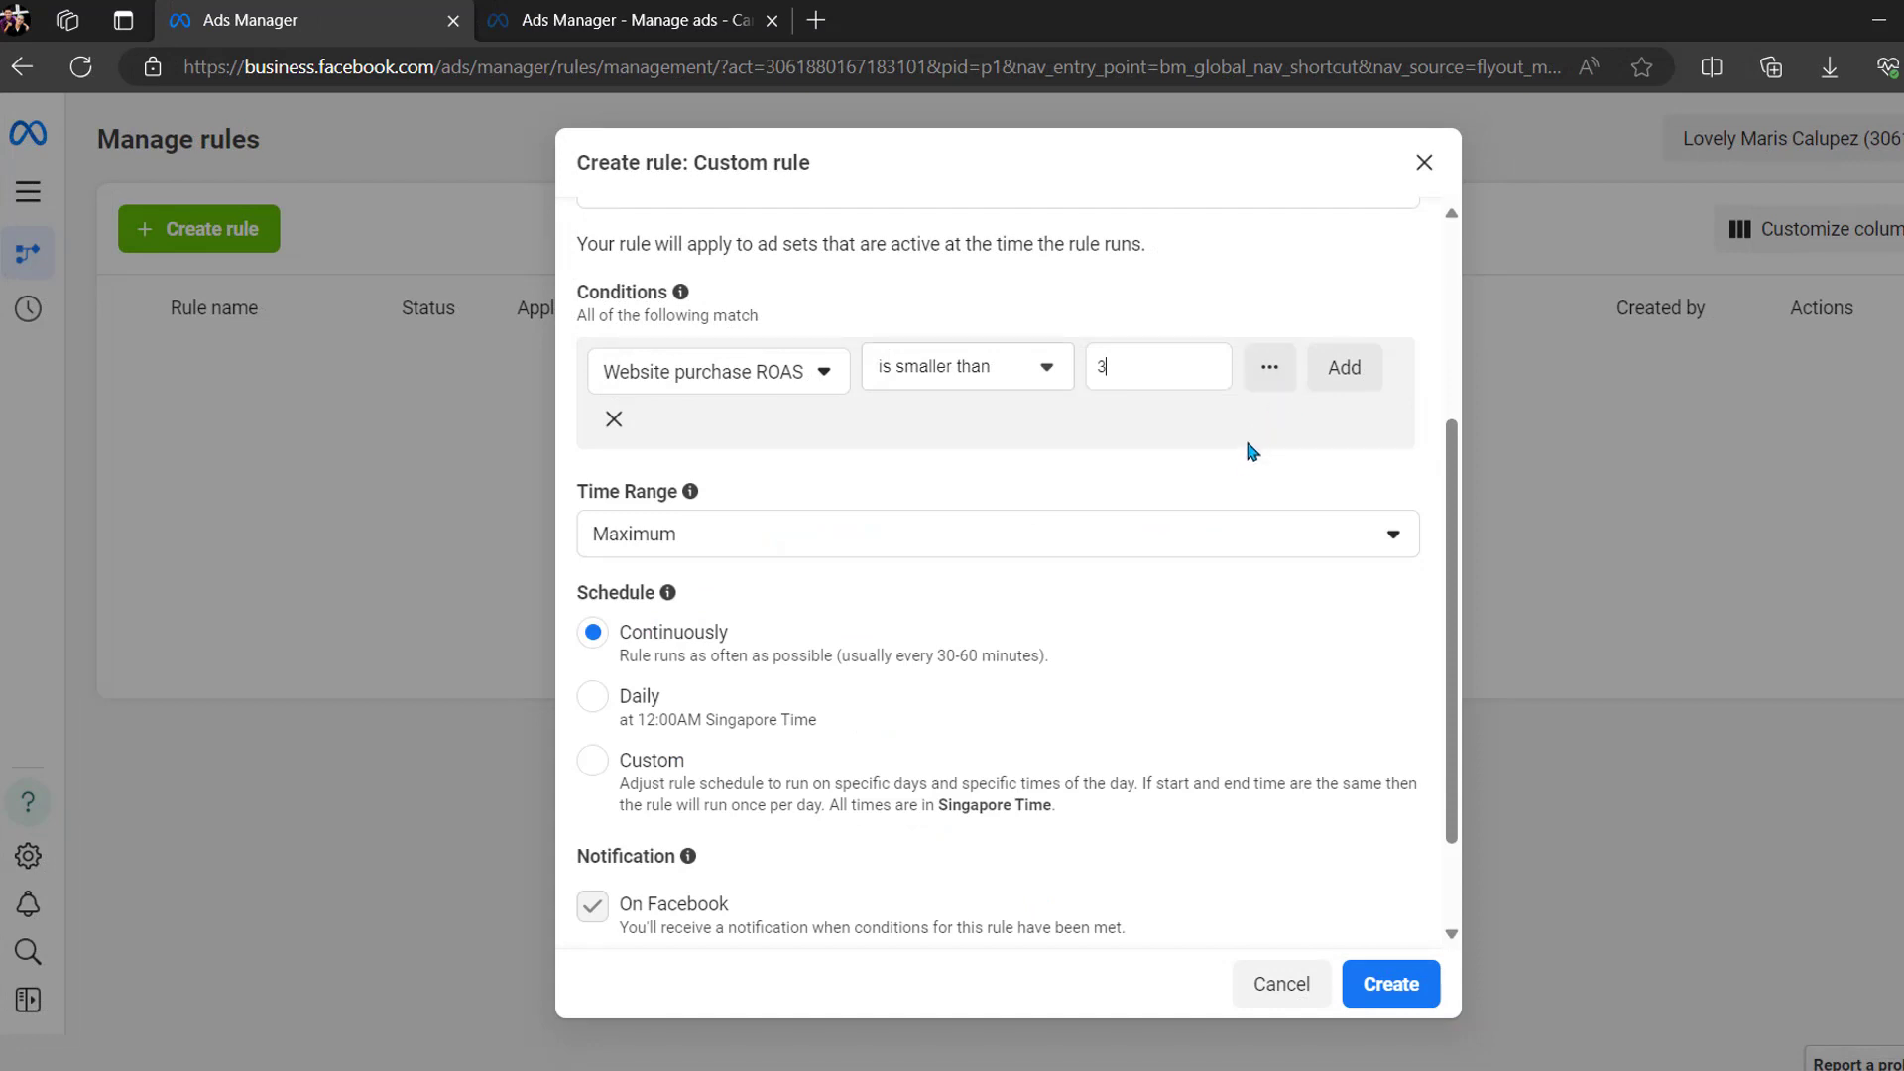
Add the Website purchase ROAS condition to the rule, plus a second condition requiring Lifetime spent is greater than 1000
click(1340, 369)
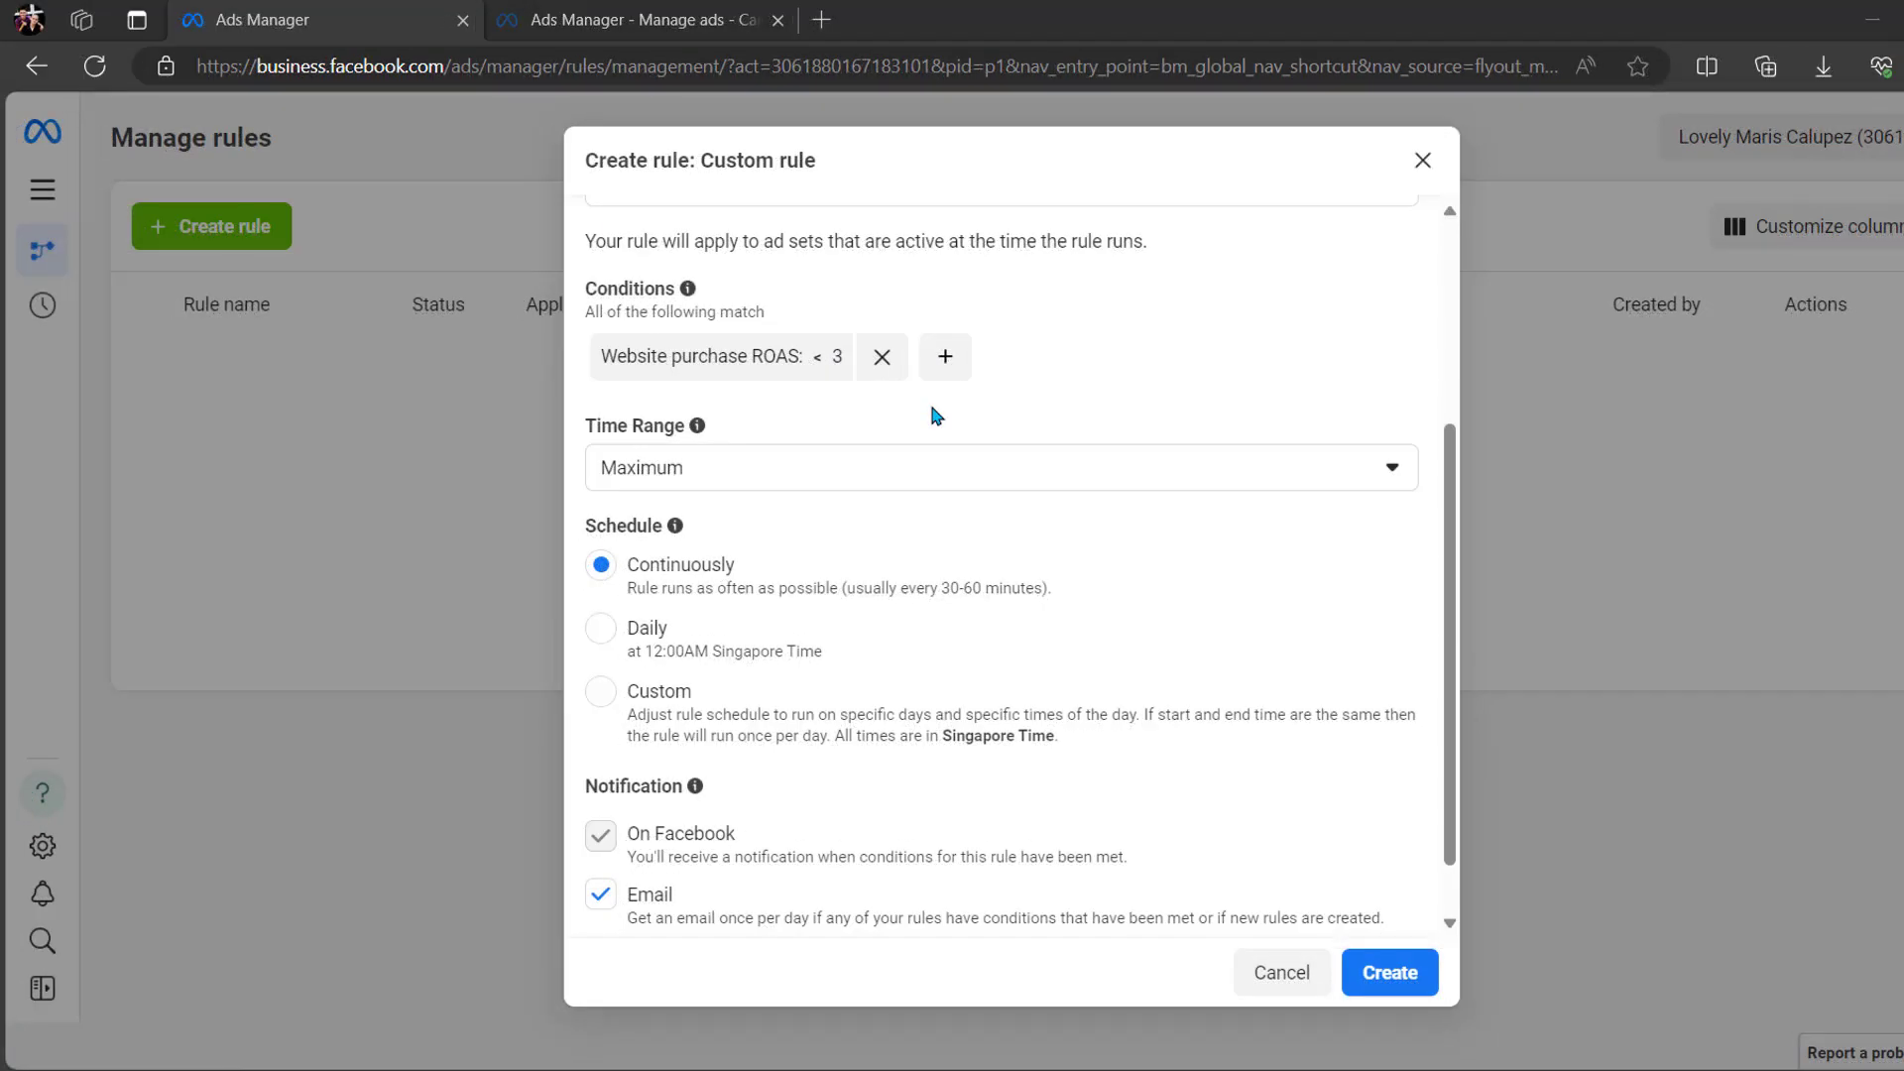
click(940, 369)
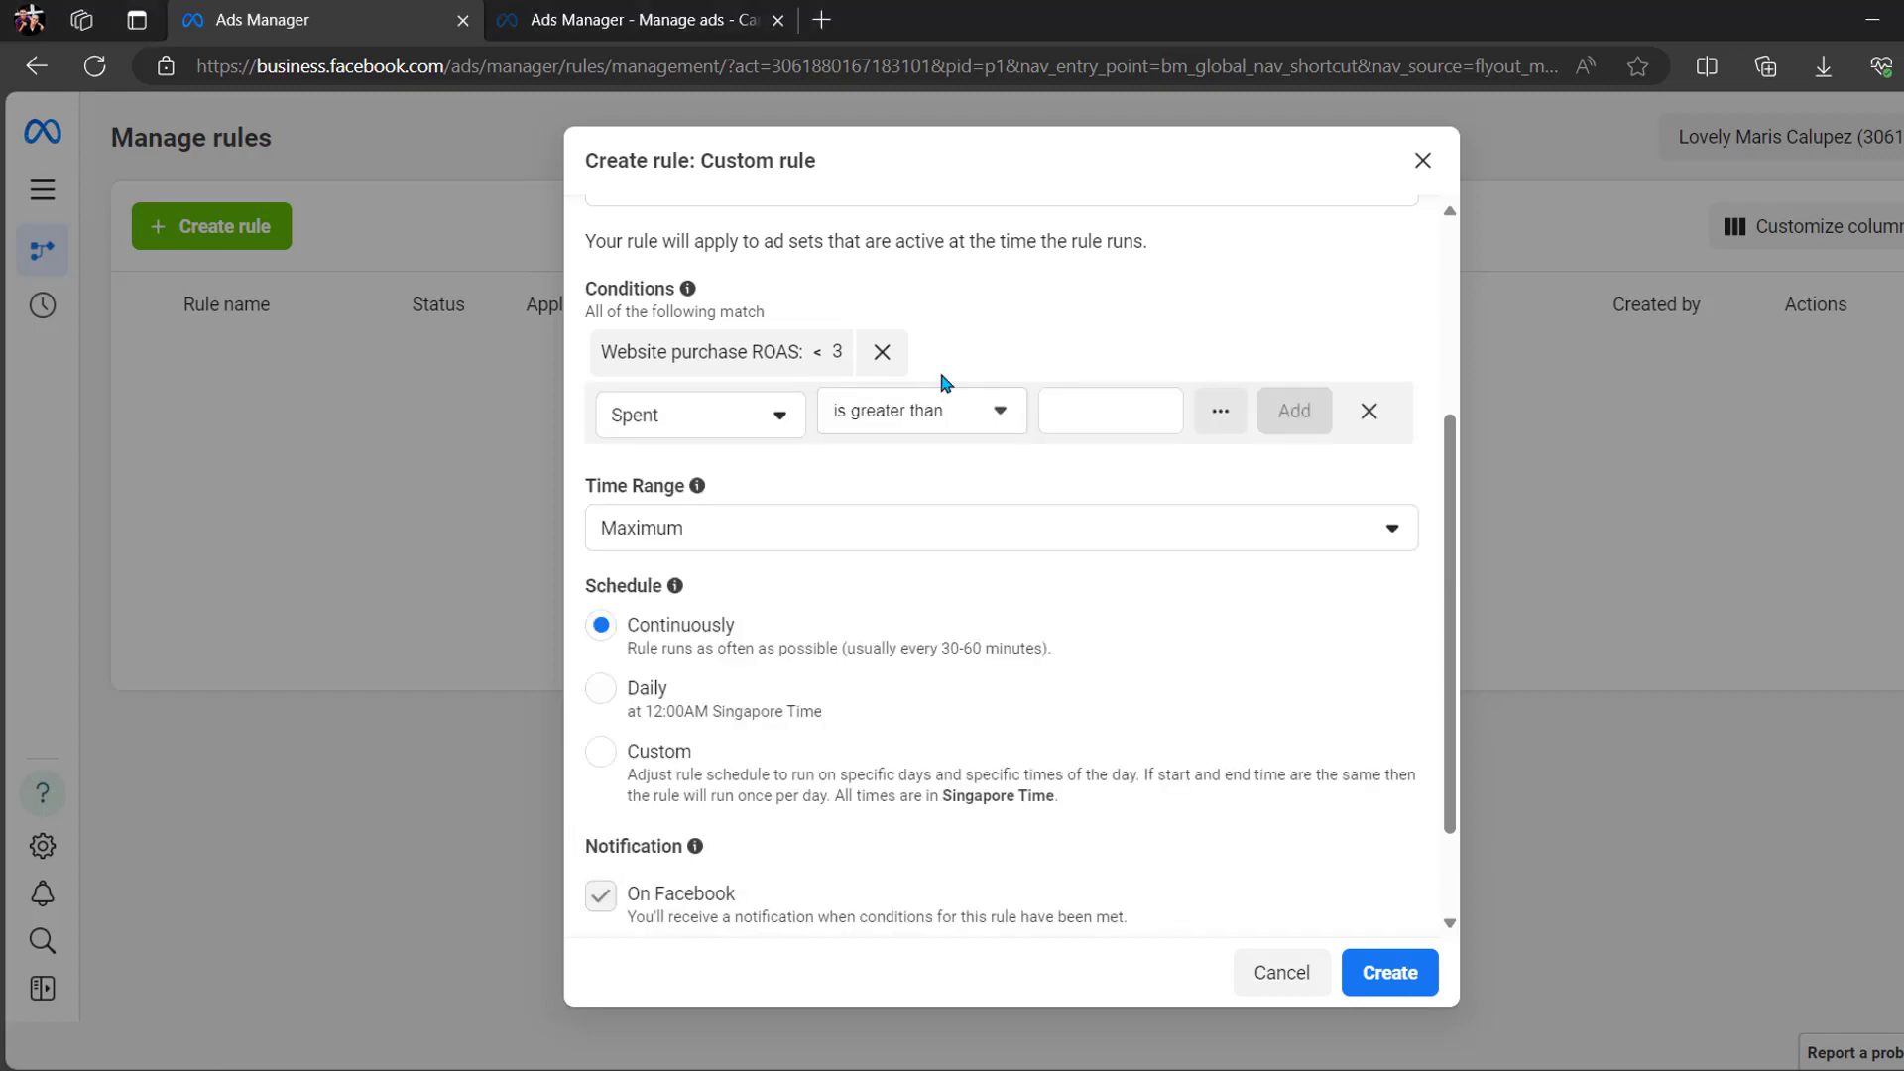
click(781, 421)
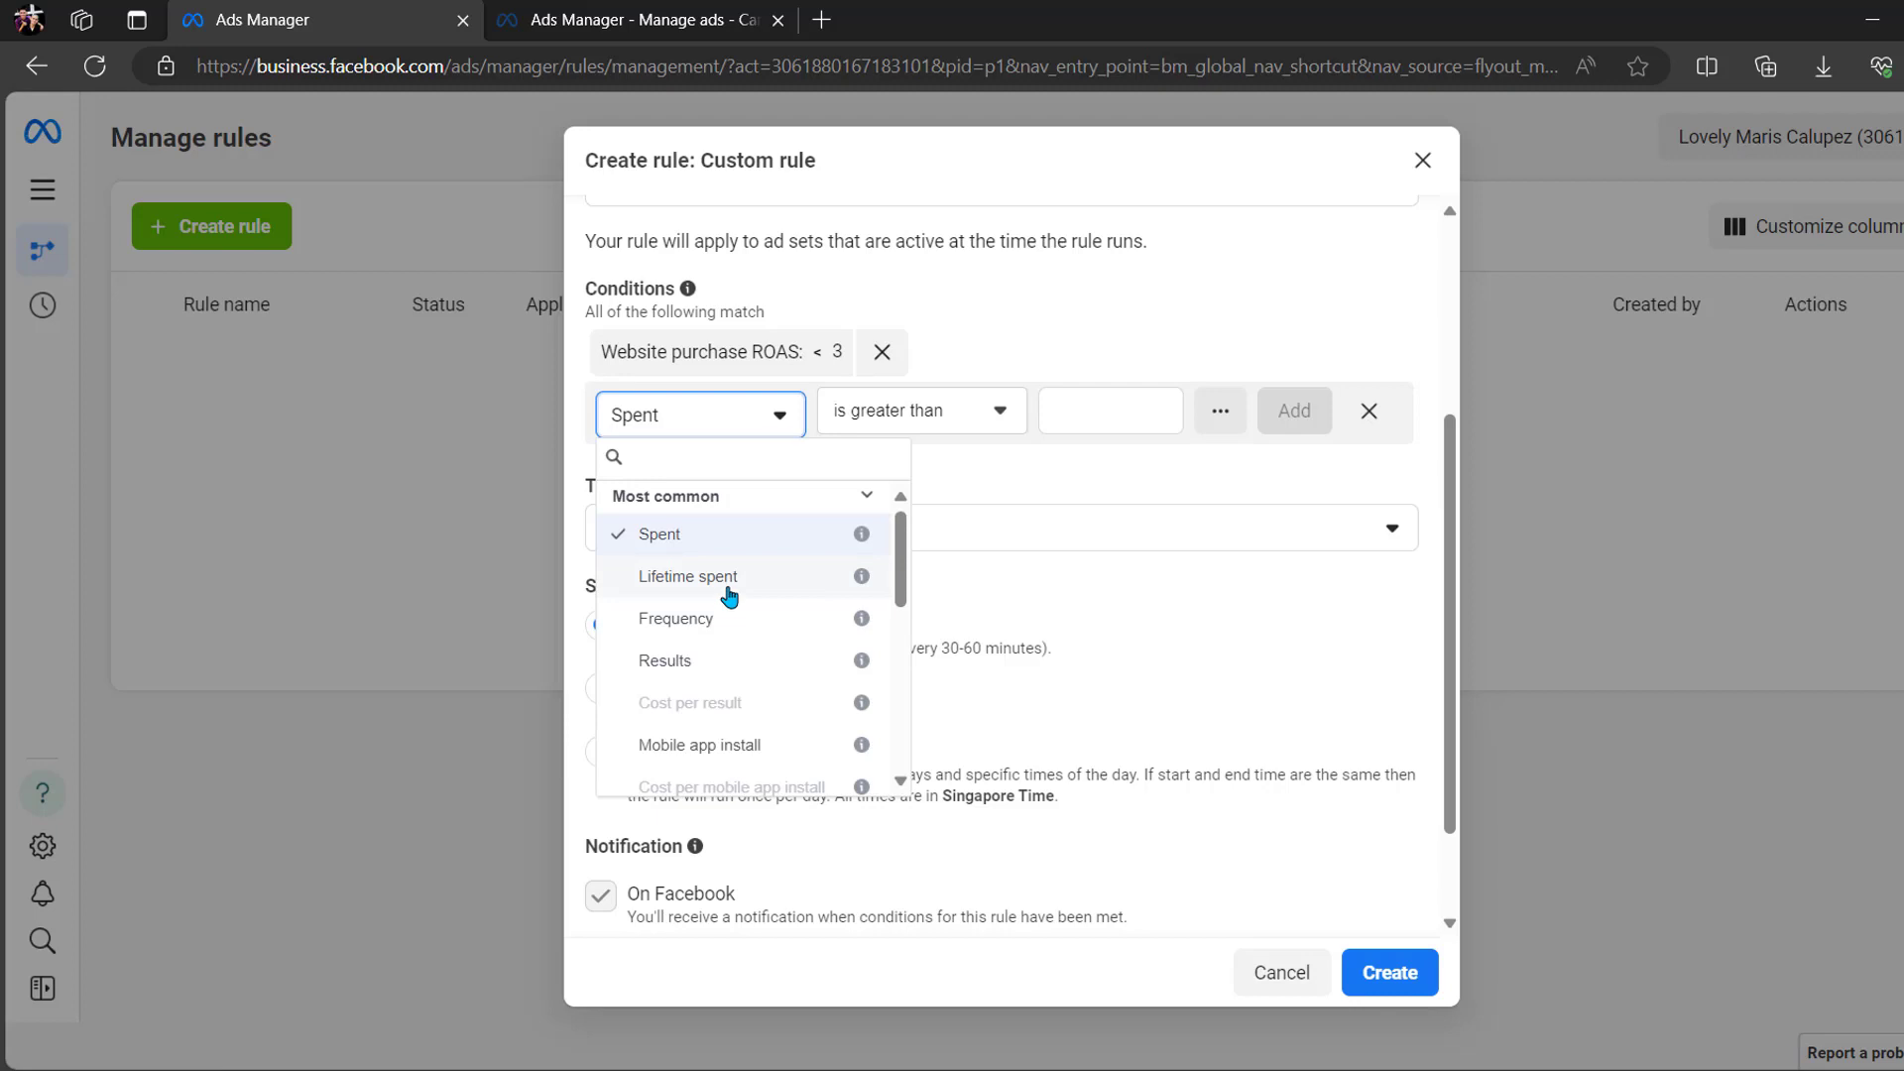
click(729, 585)
text(1000)
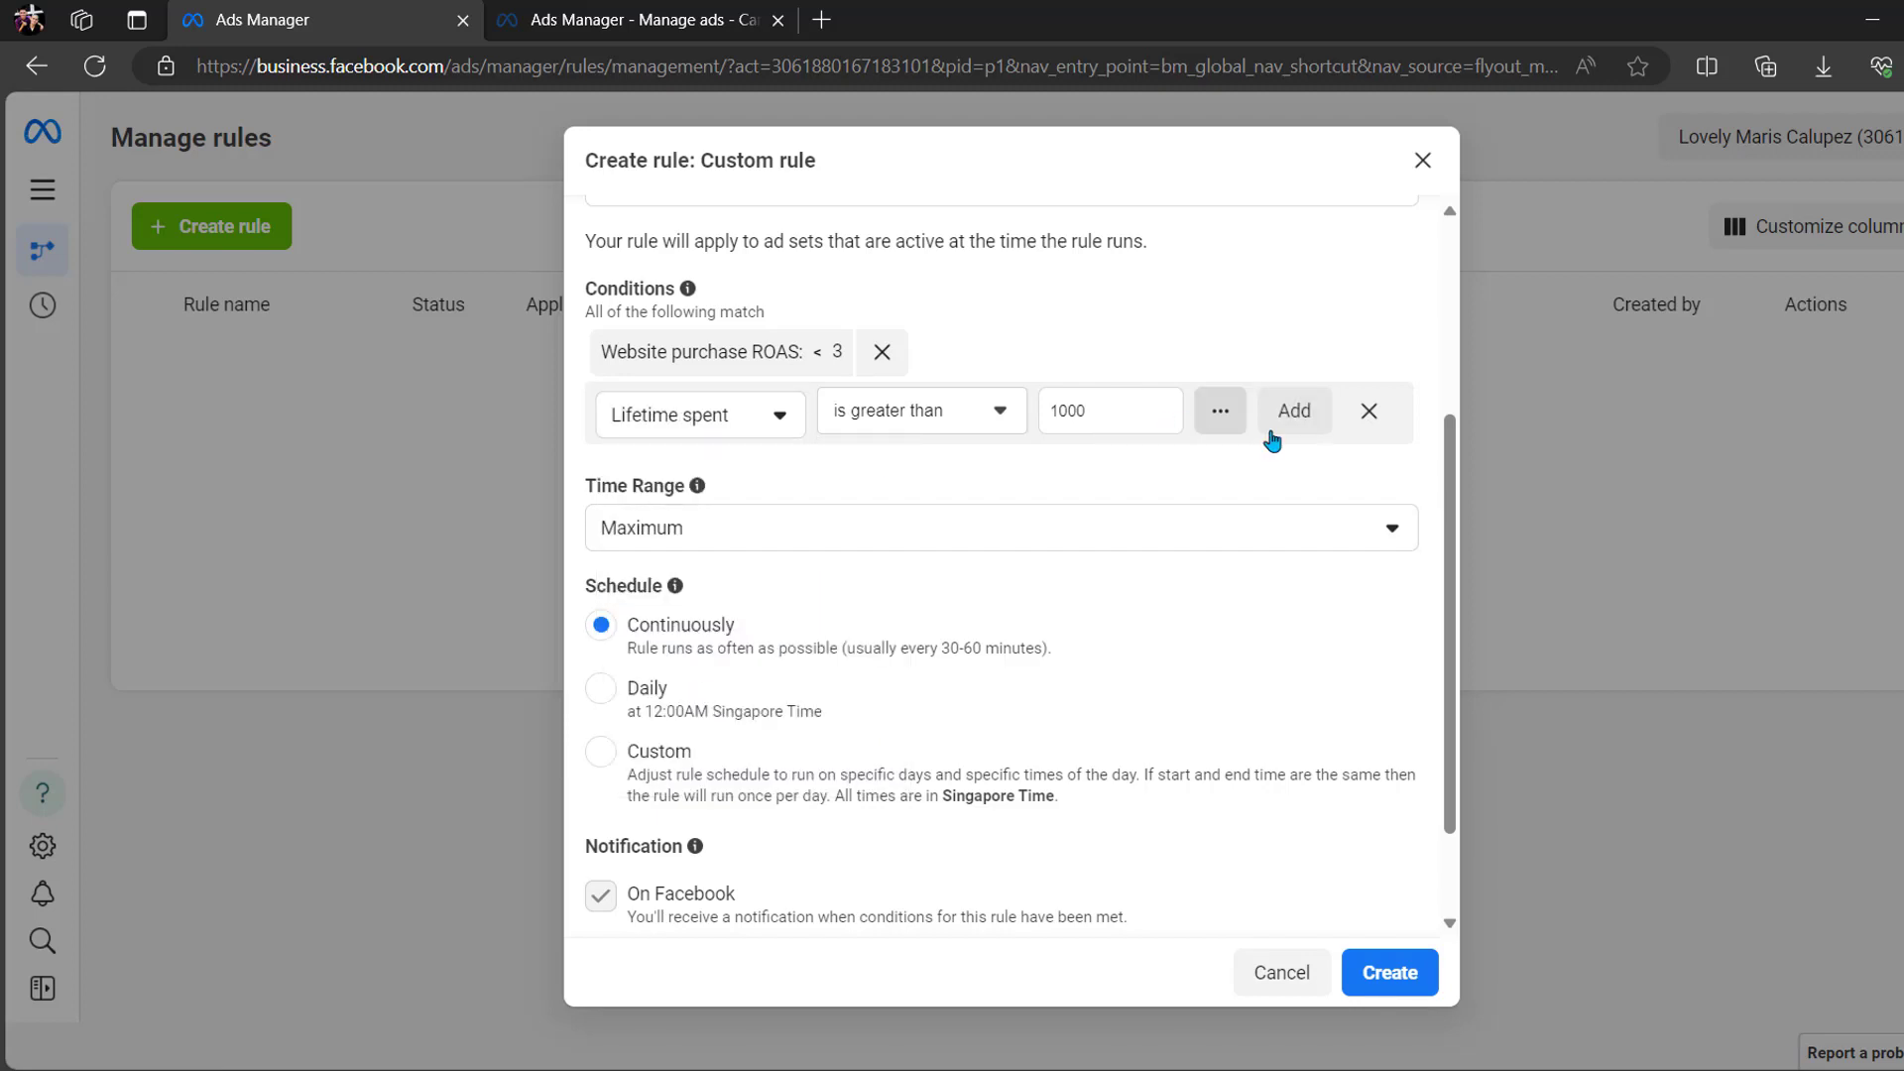
click(1297, 416)
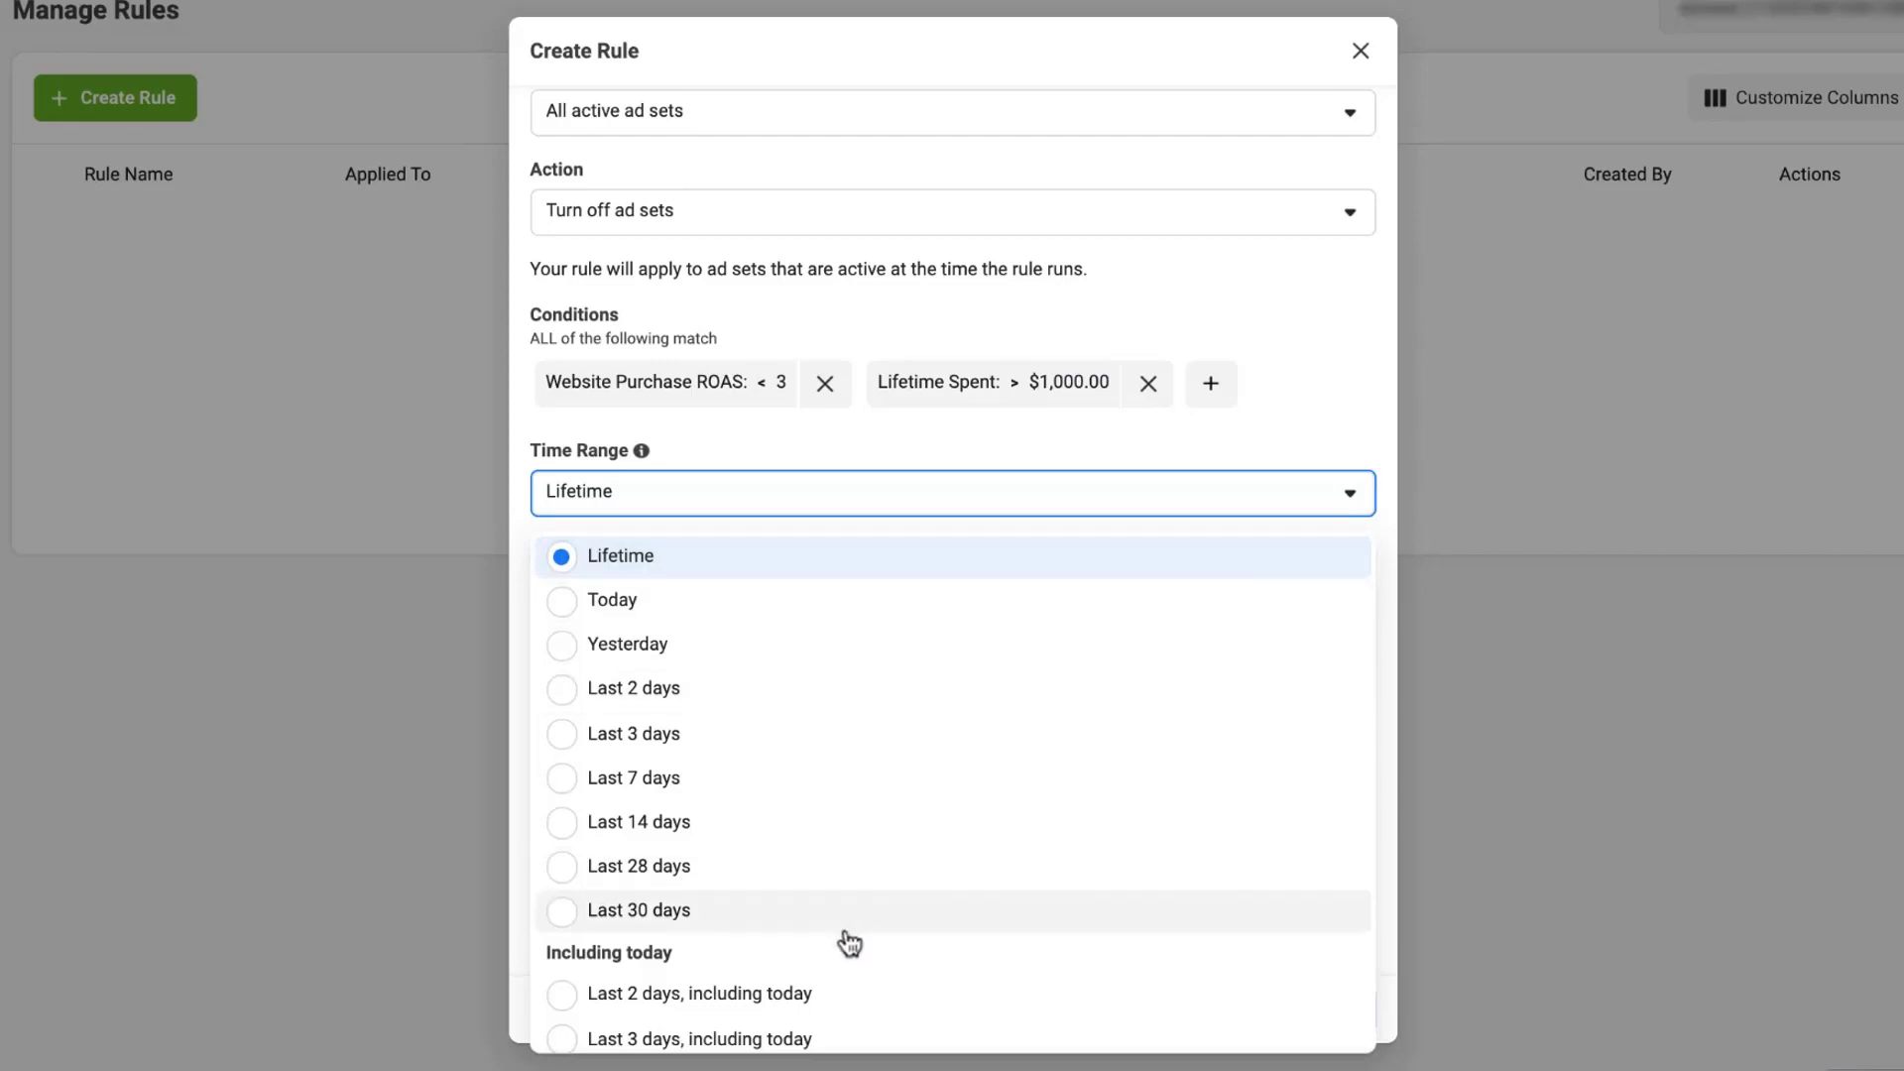
Review the available time ranges for the rule's conditions and choose Lifetime
scroll(850, 943, down, 4)
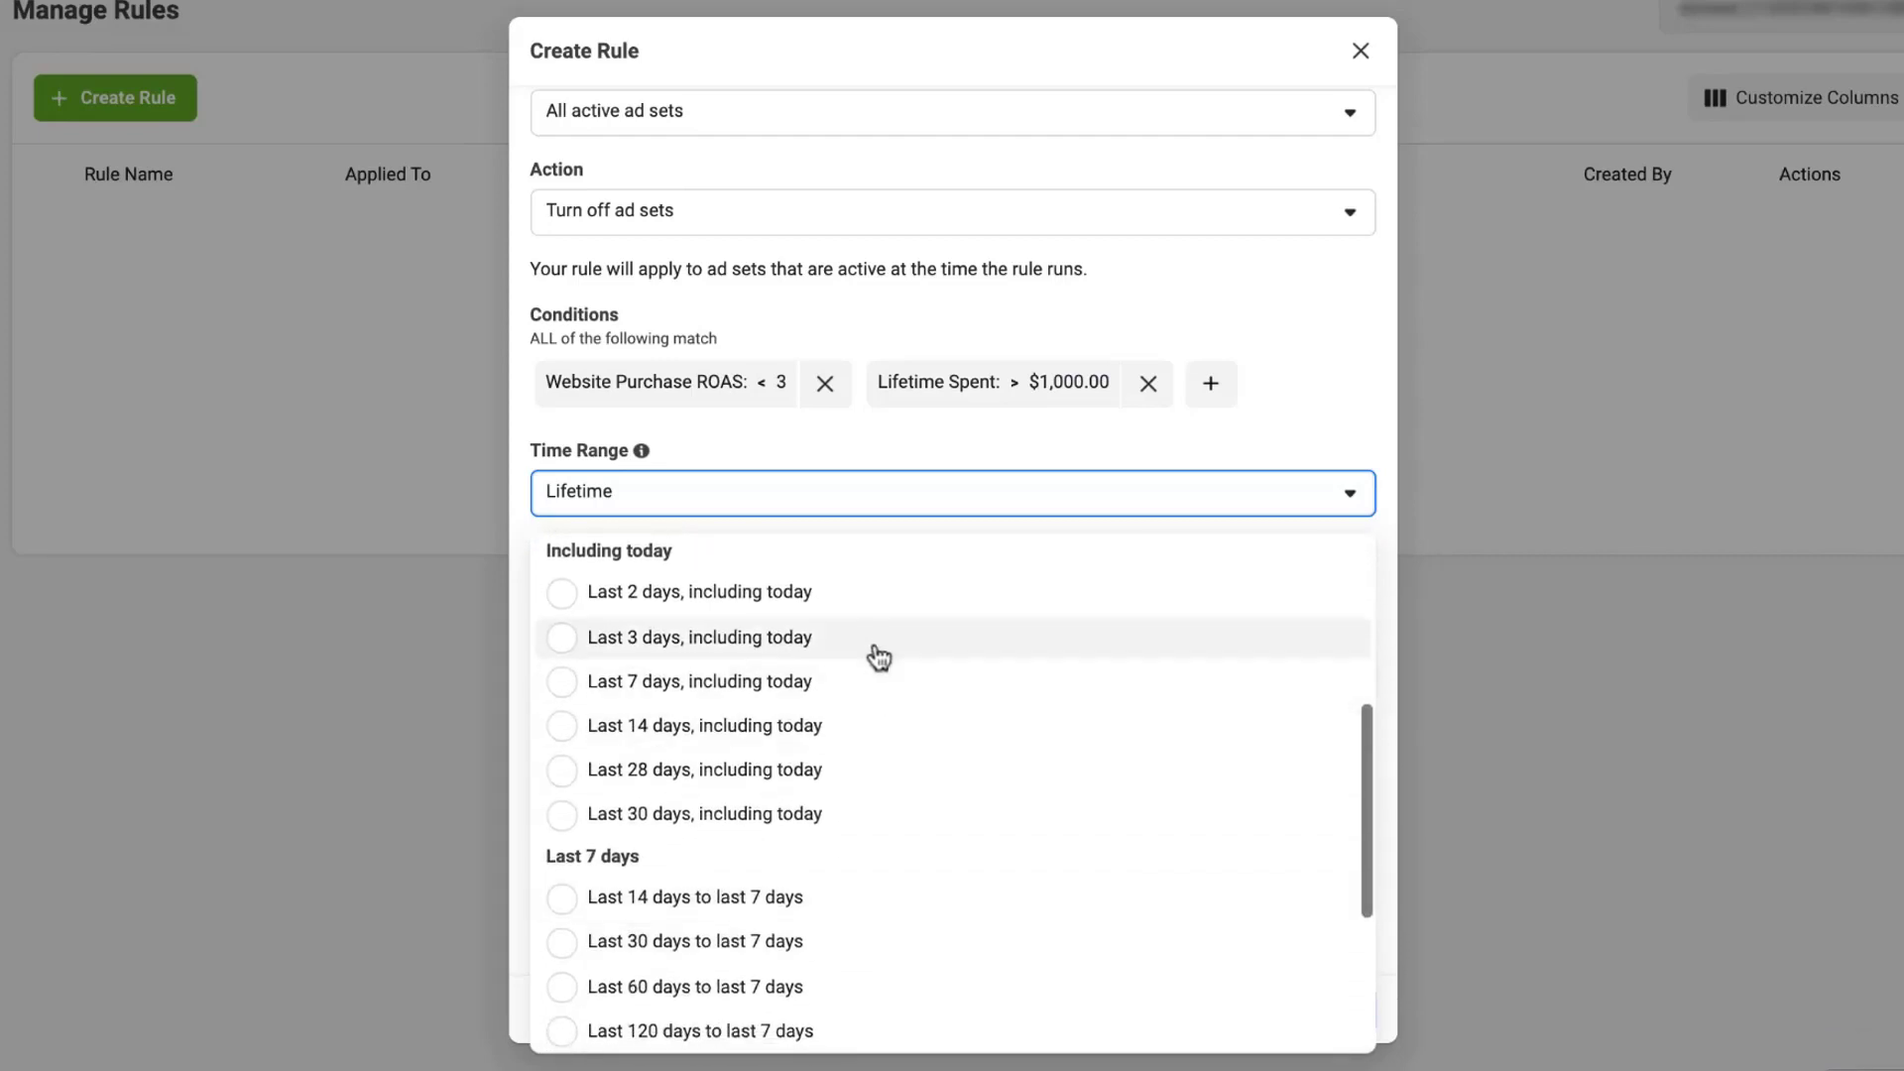
scroll(900, 815, down, 3)
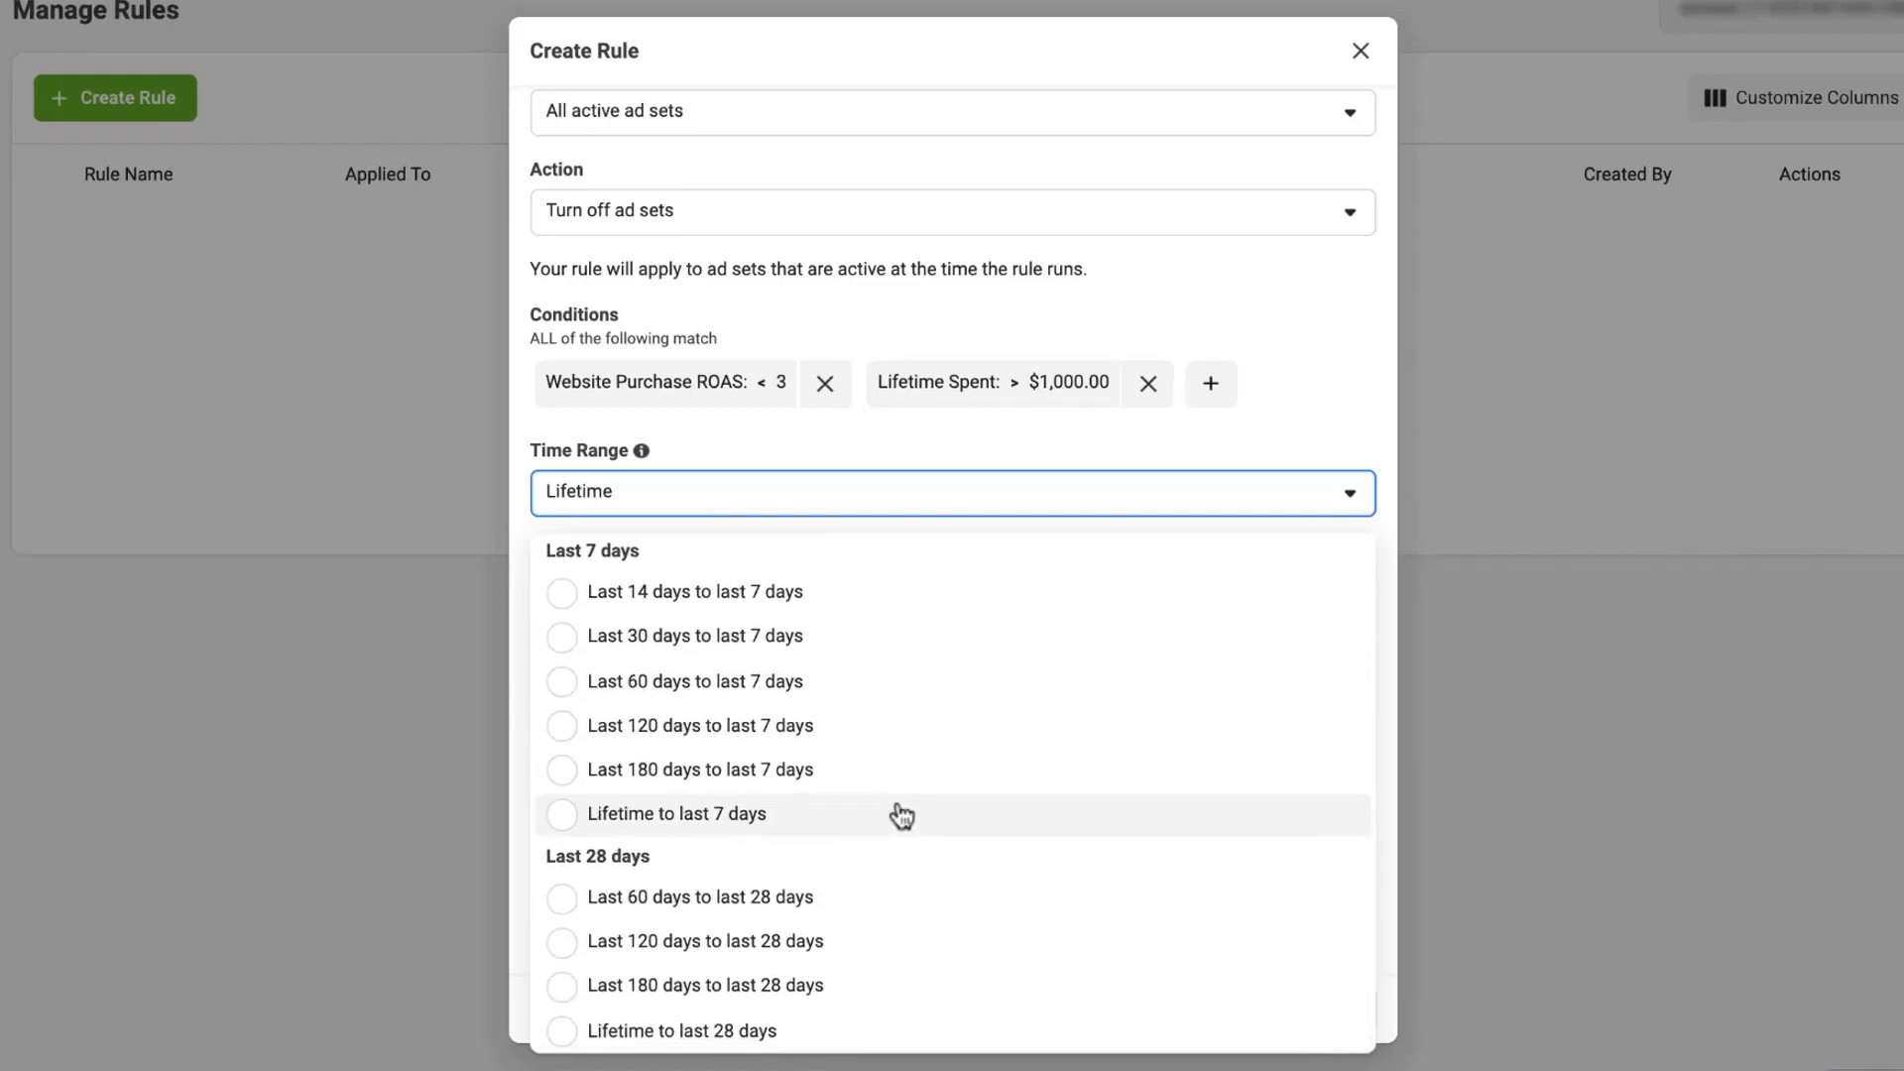
scroll(901, 816, down, 1)
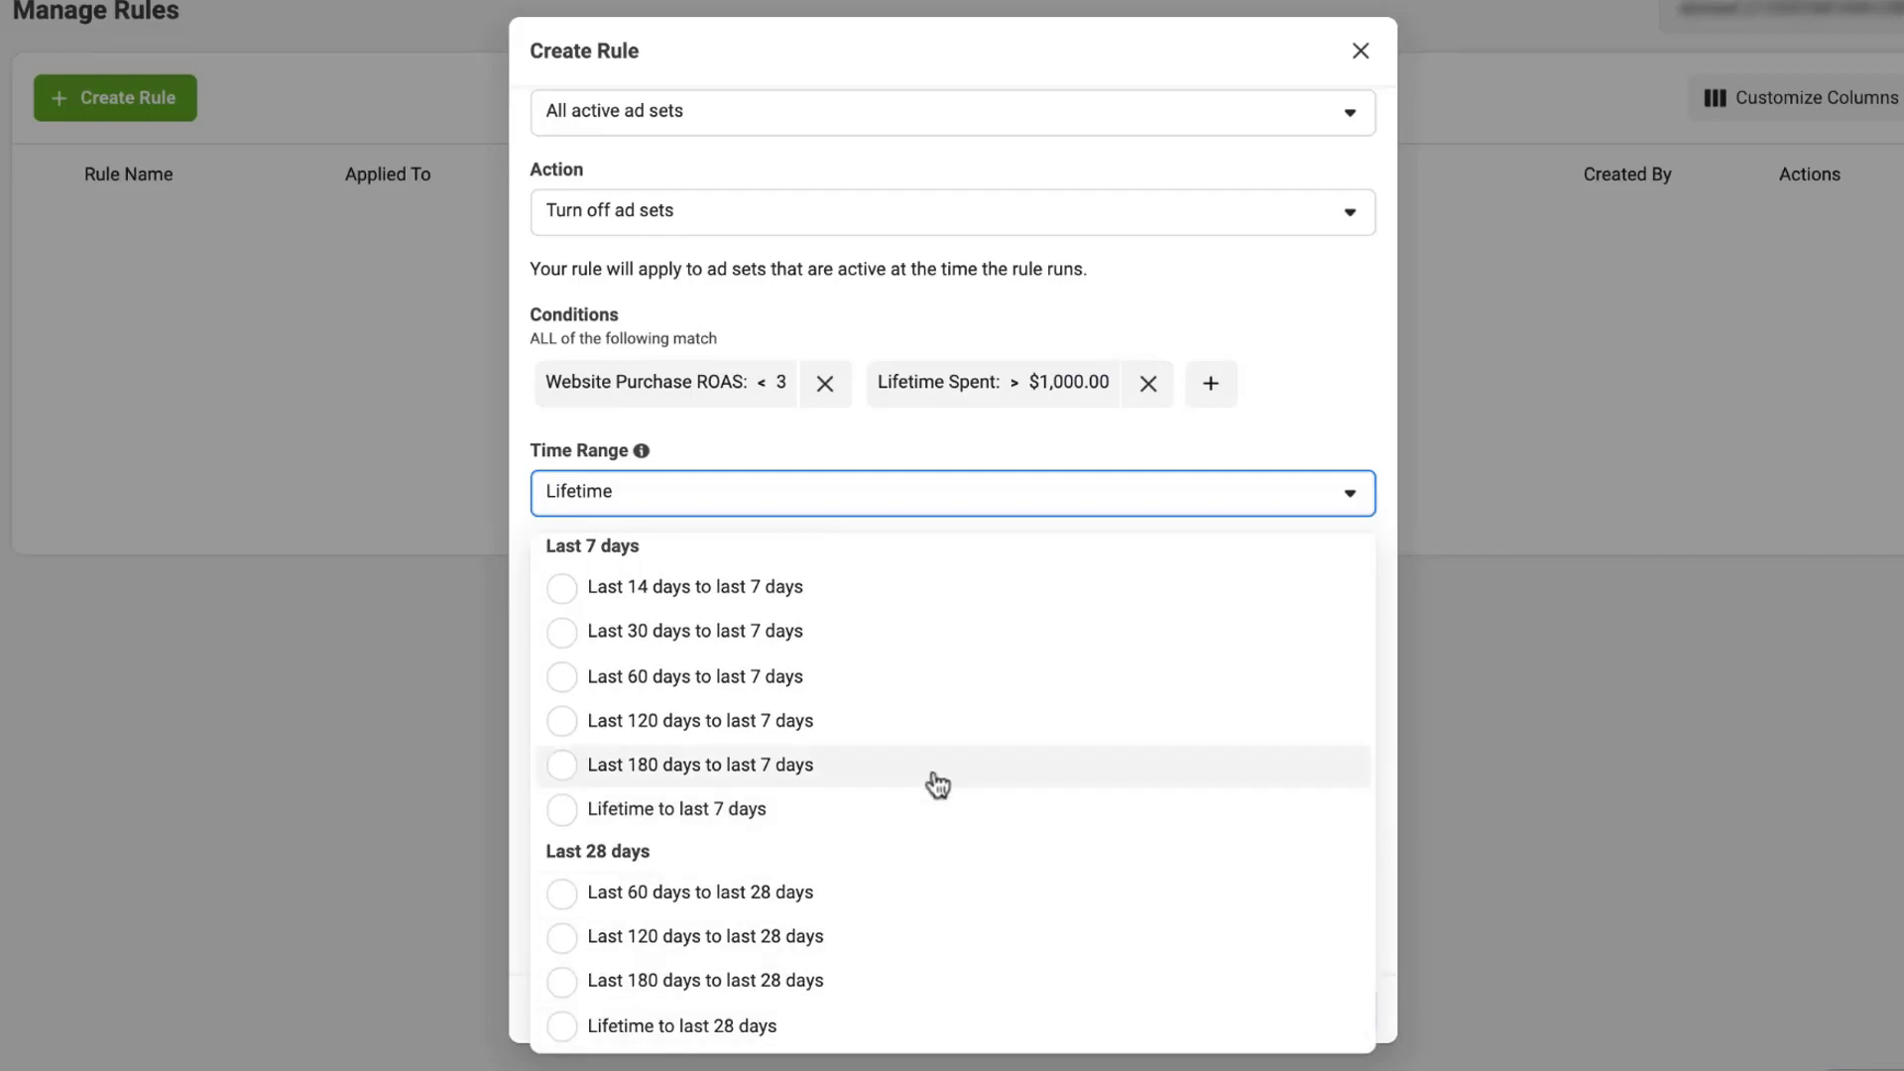
scroll(944, 708, up, 5)
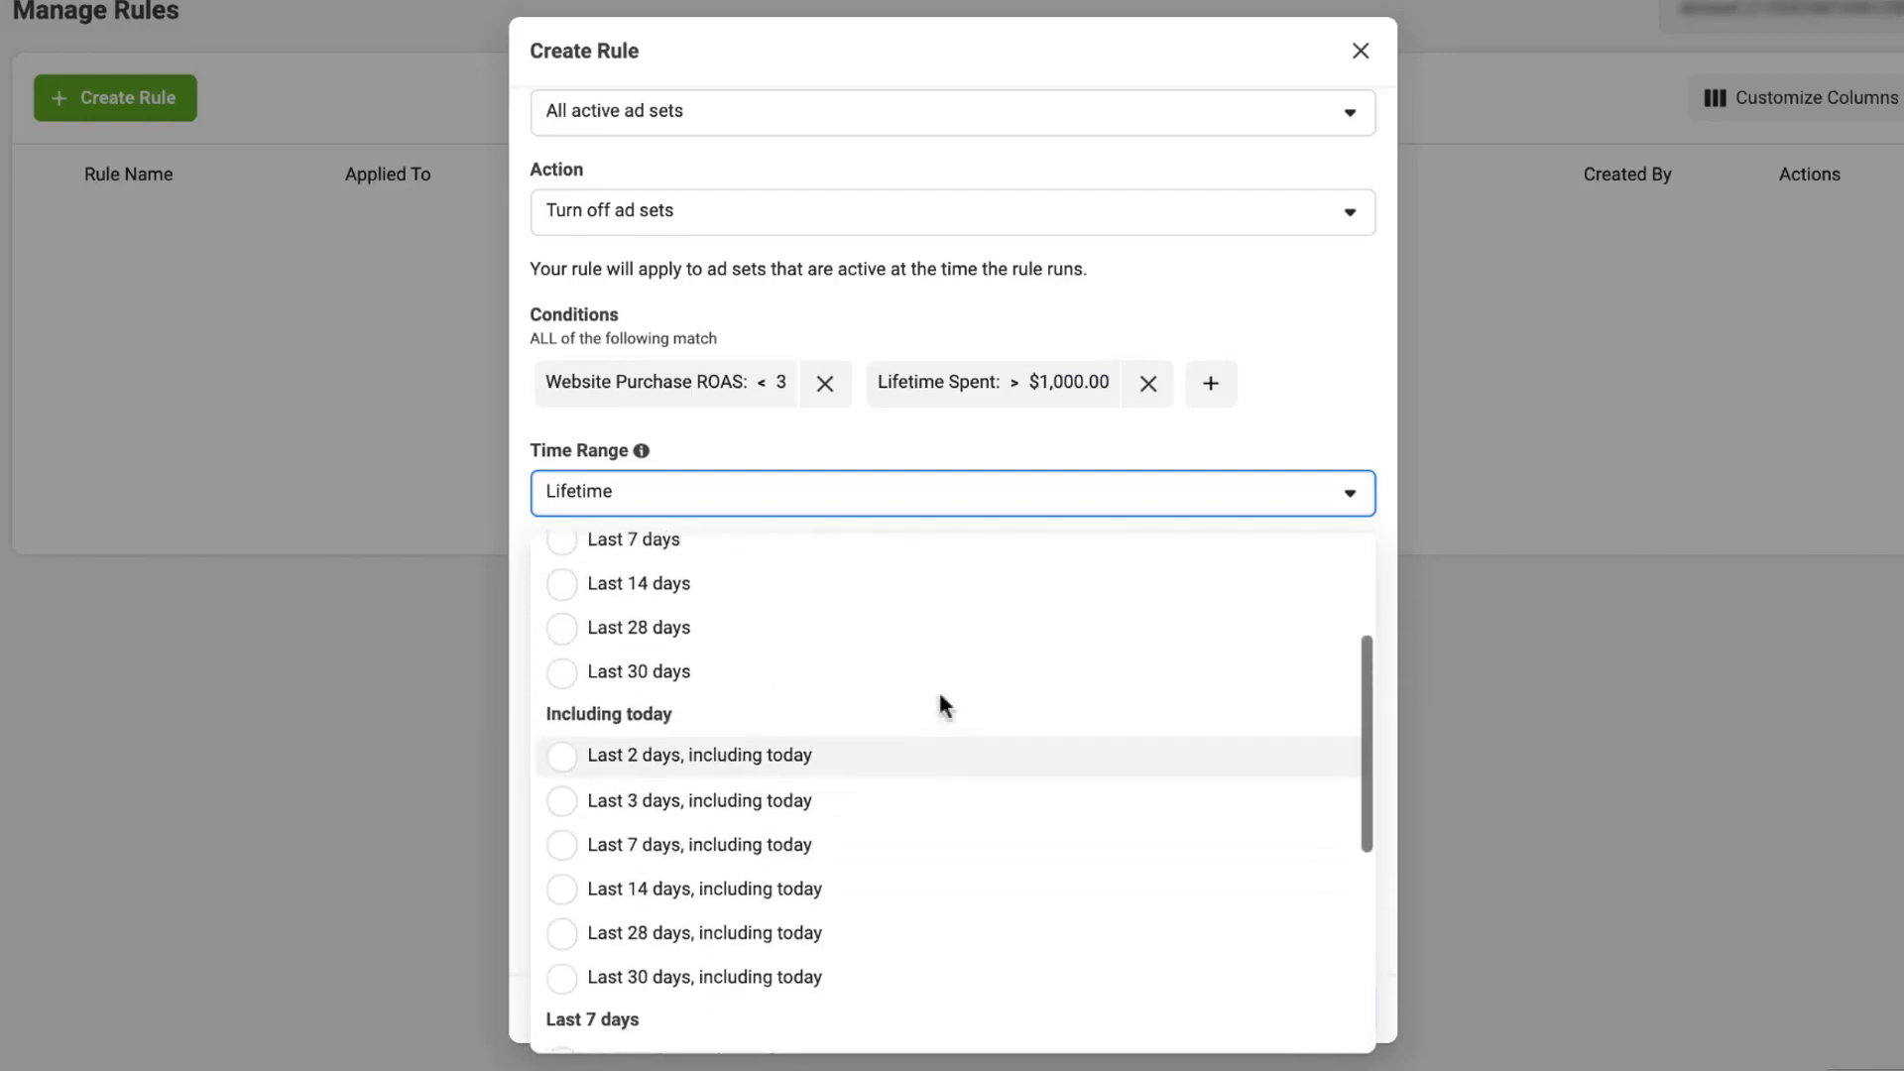
scroll(942, 706, up, 3)
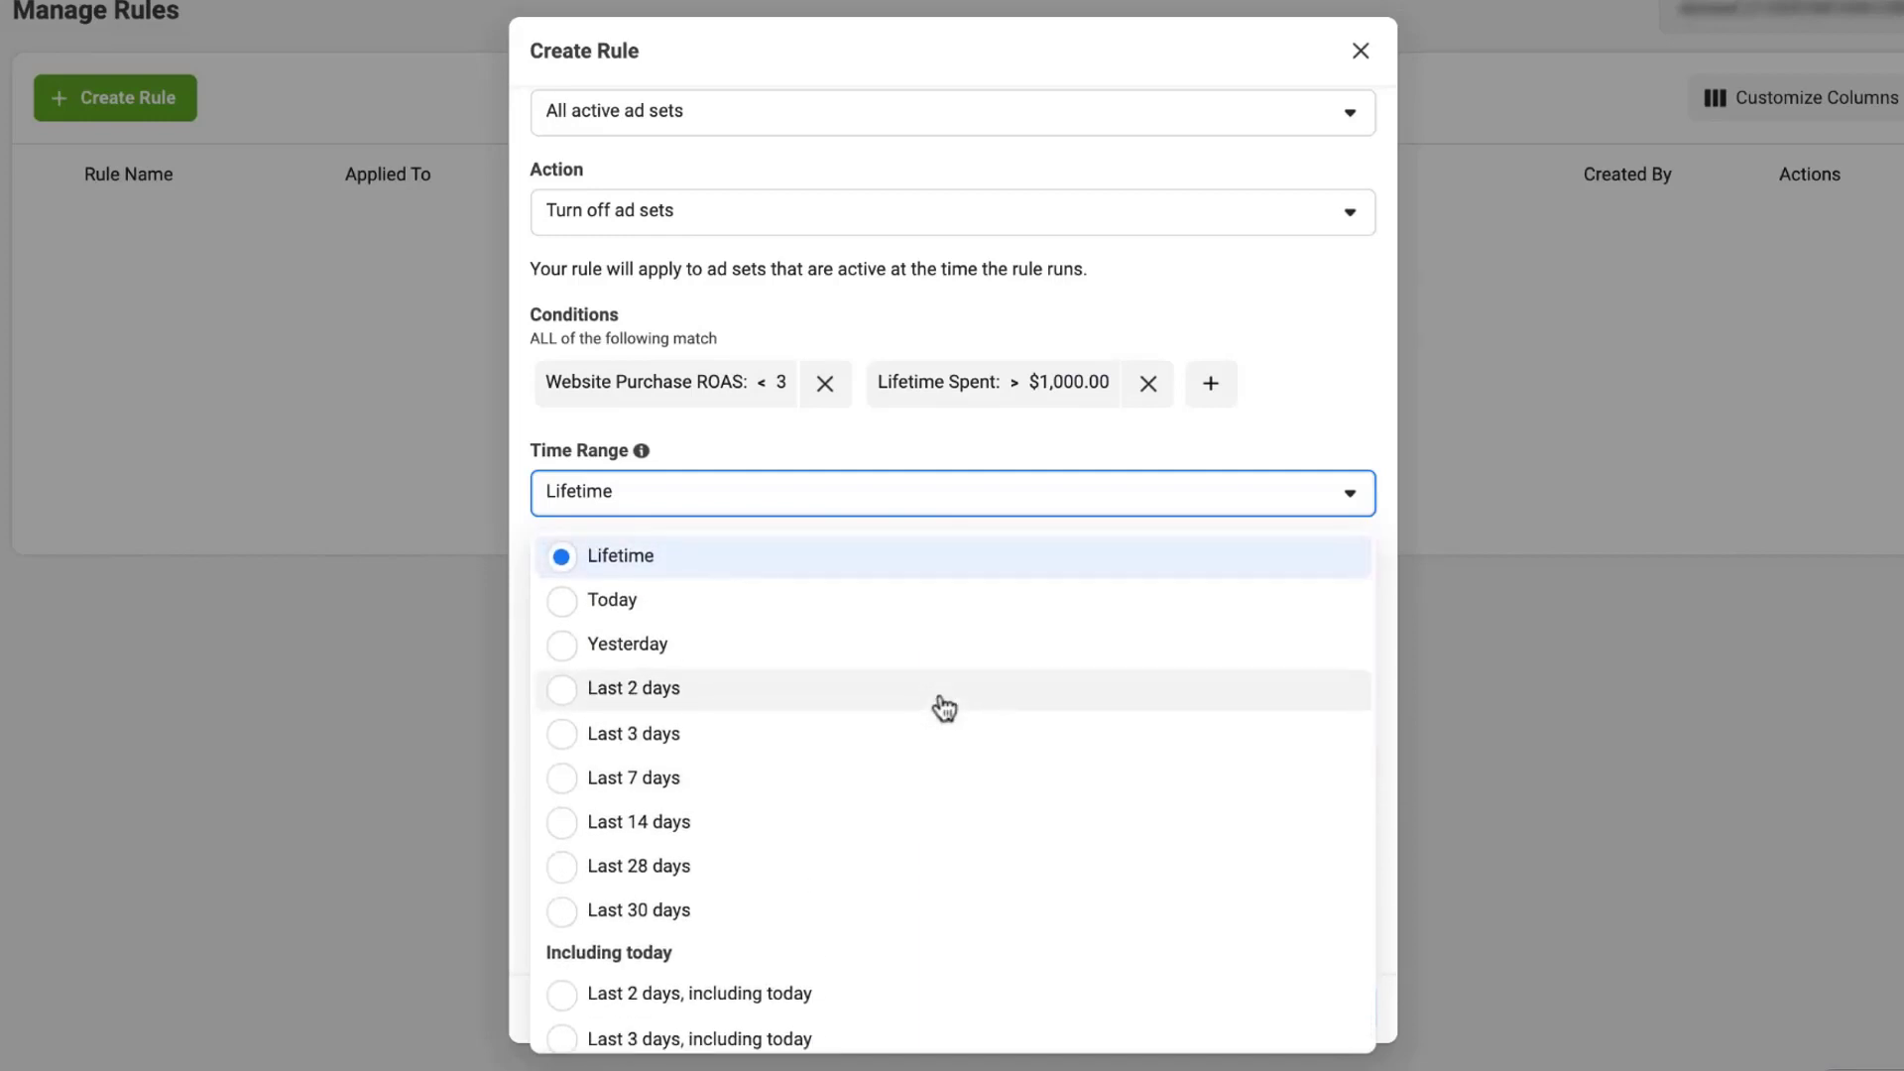
click(977, 572)
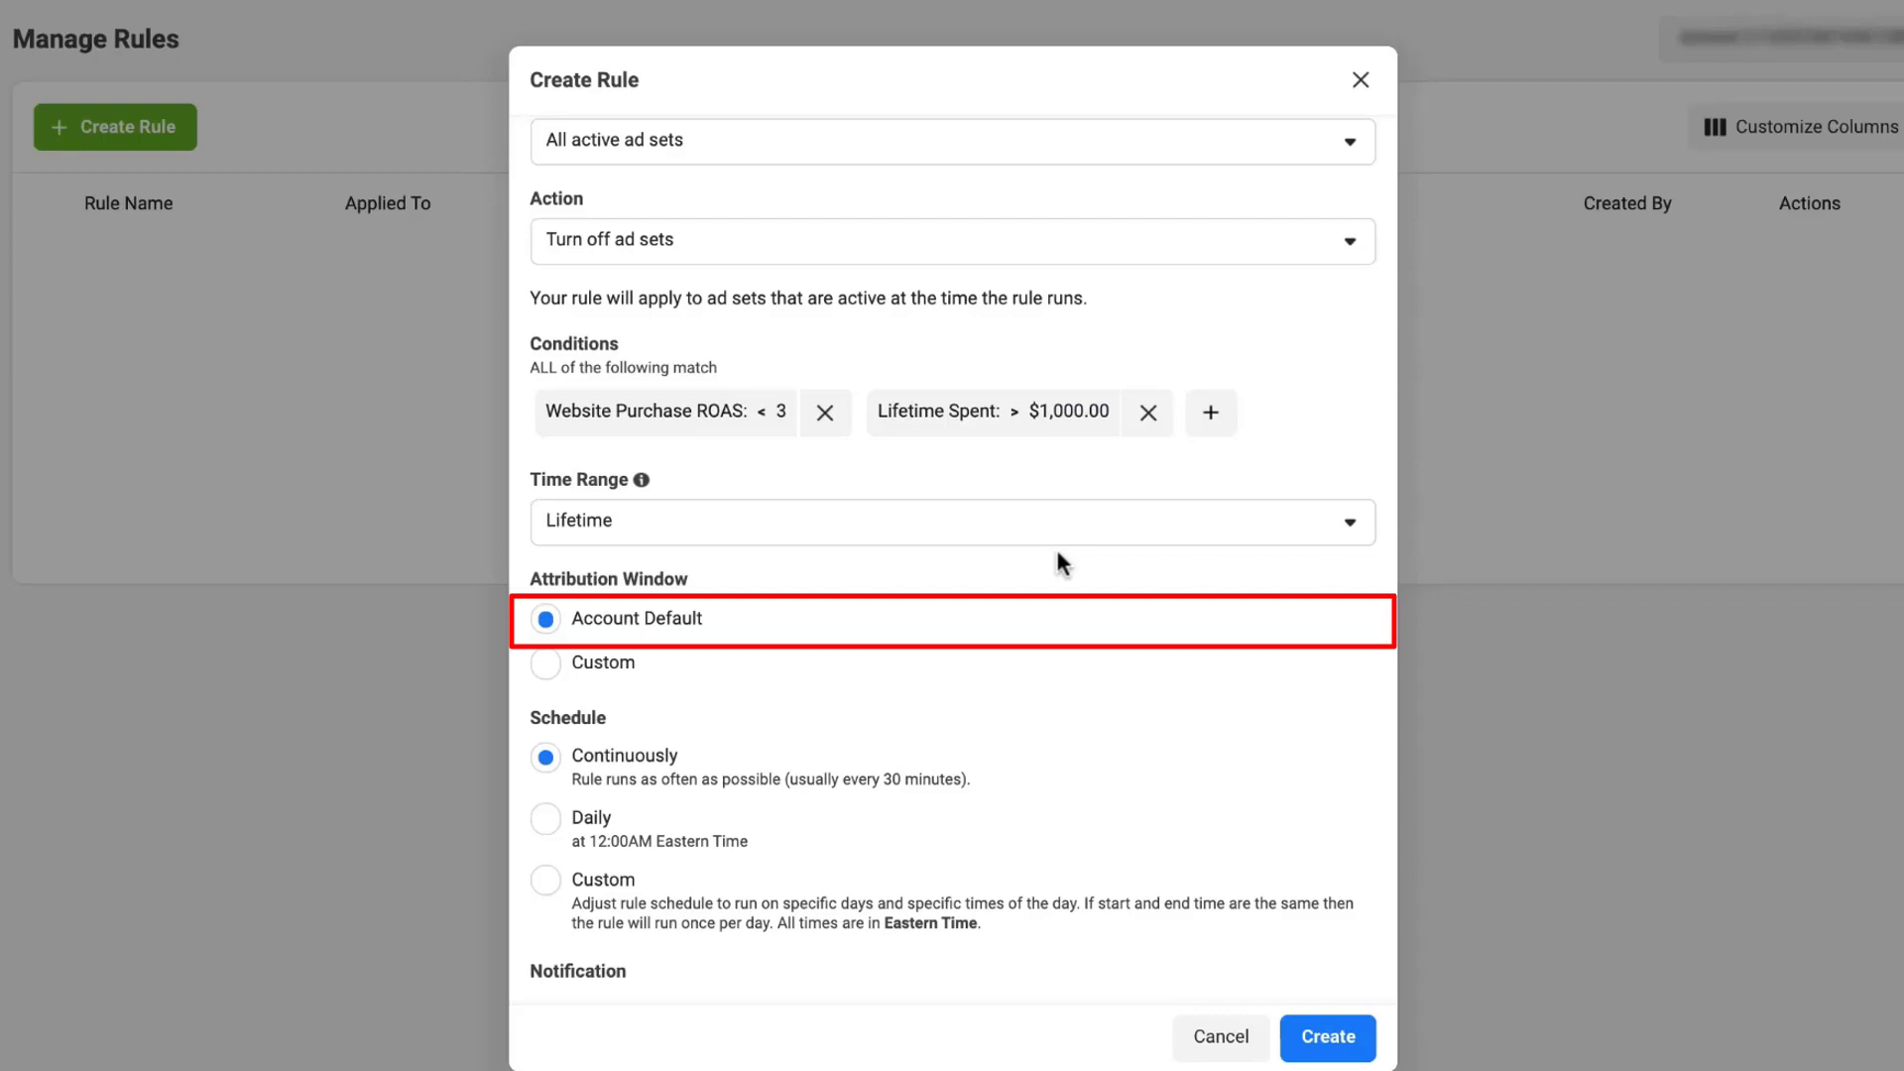
Set the attribution window to Custom and review the choices for After Viewing Ad and After Clicking Ad
click(545, 665)
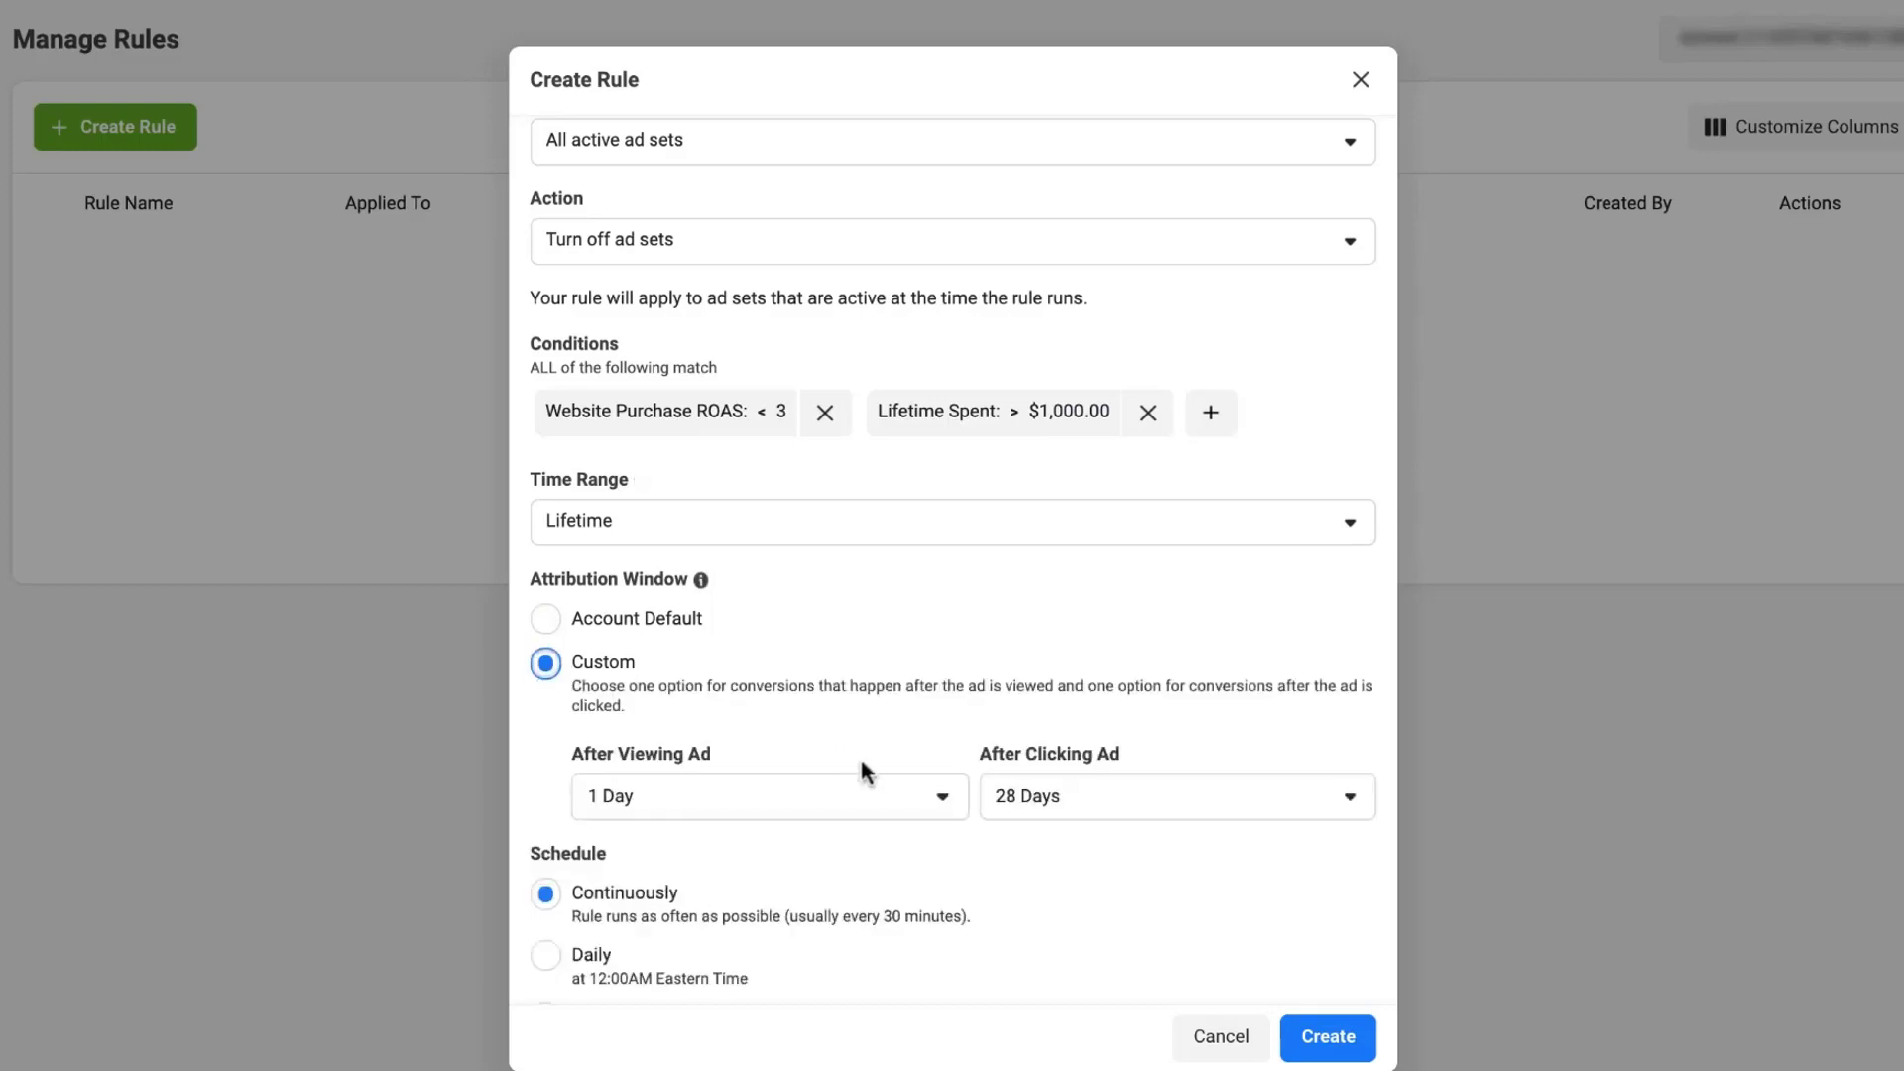
click(939, 805)
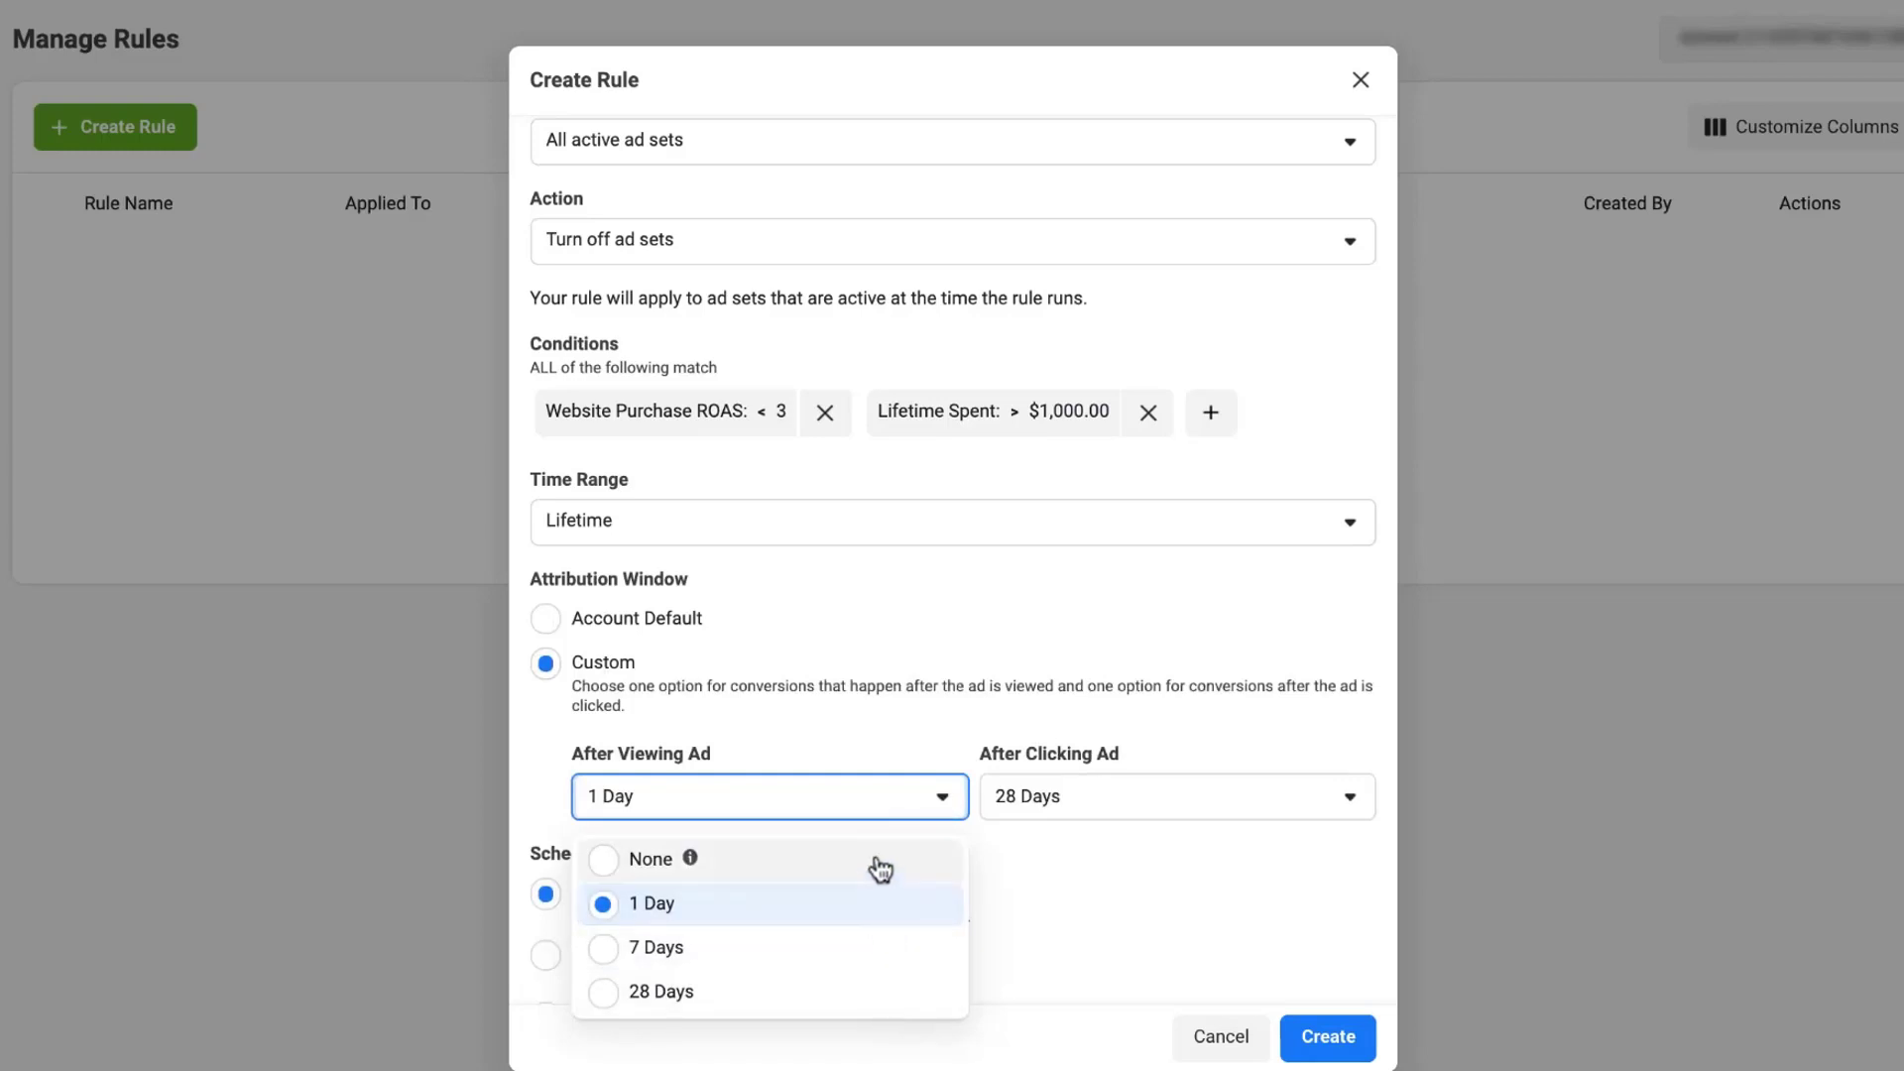
click(913, 714)
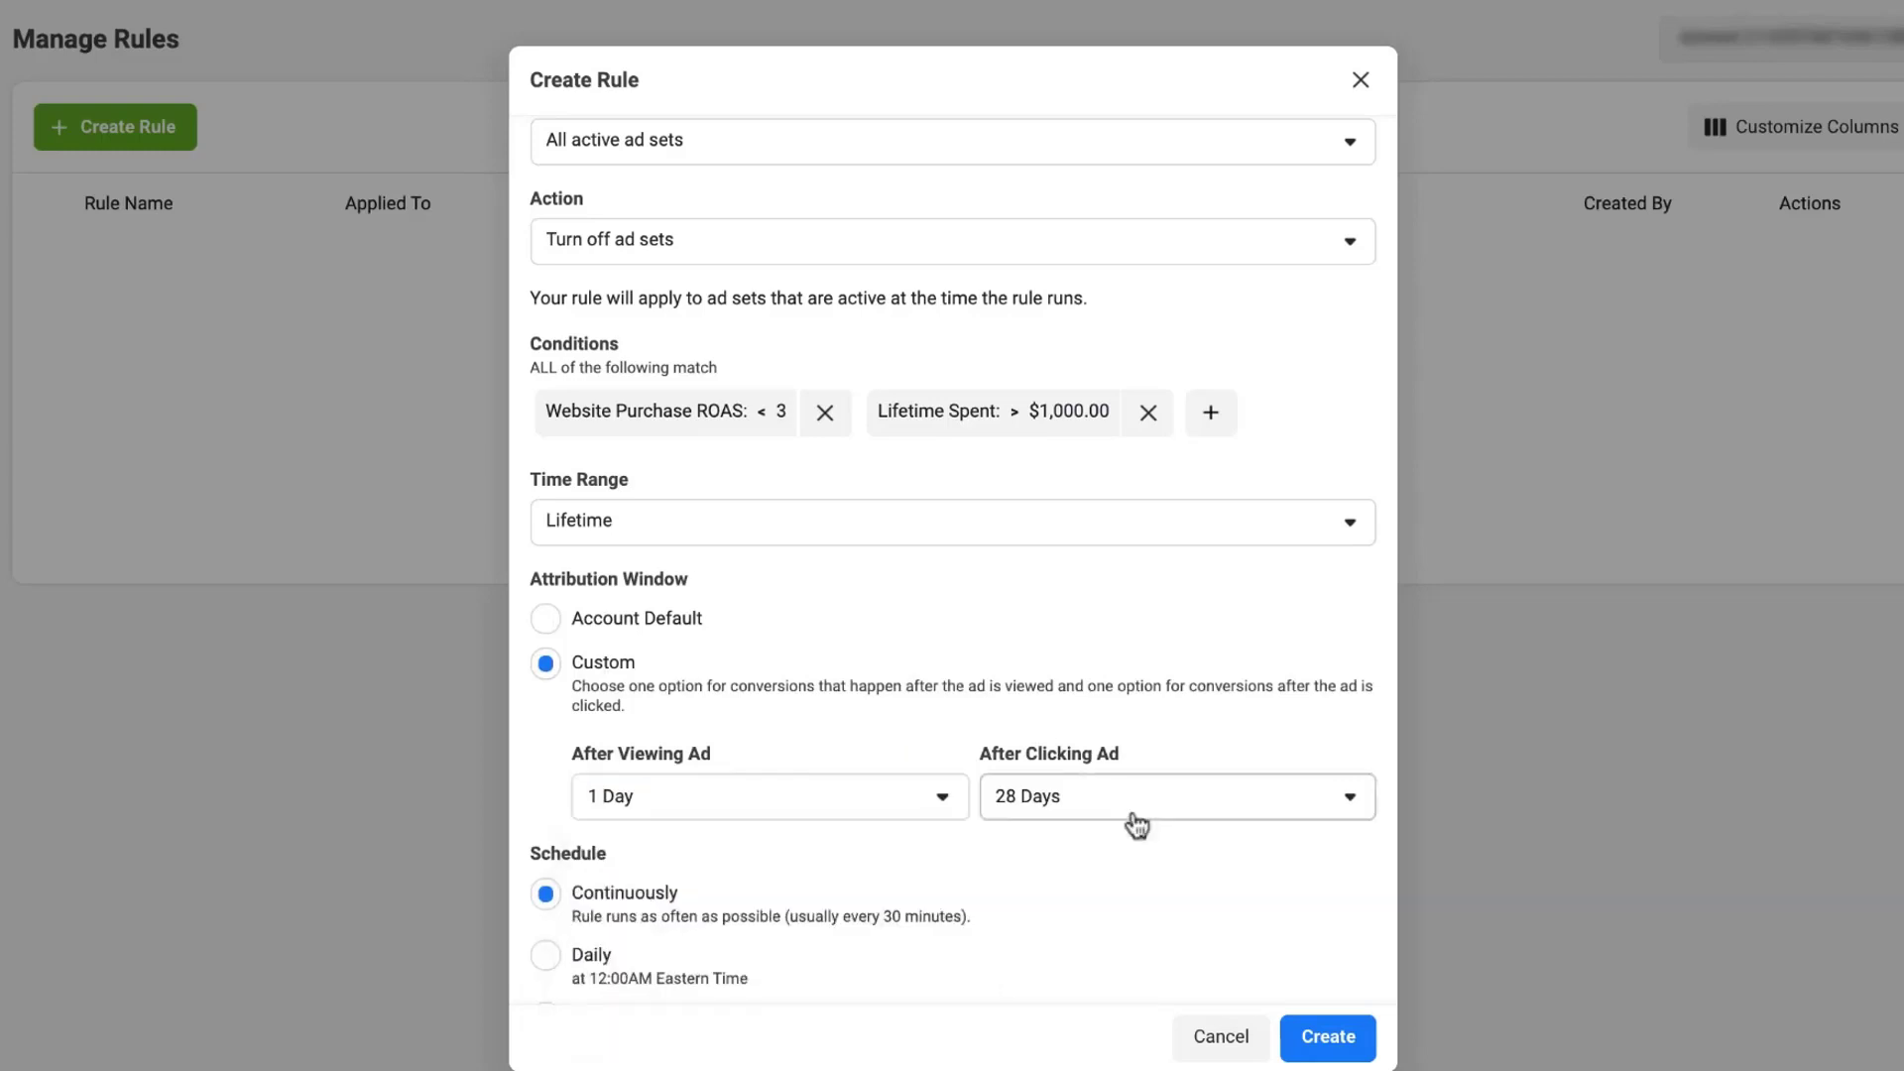
click(1136, 825)
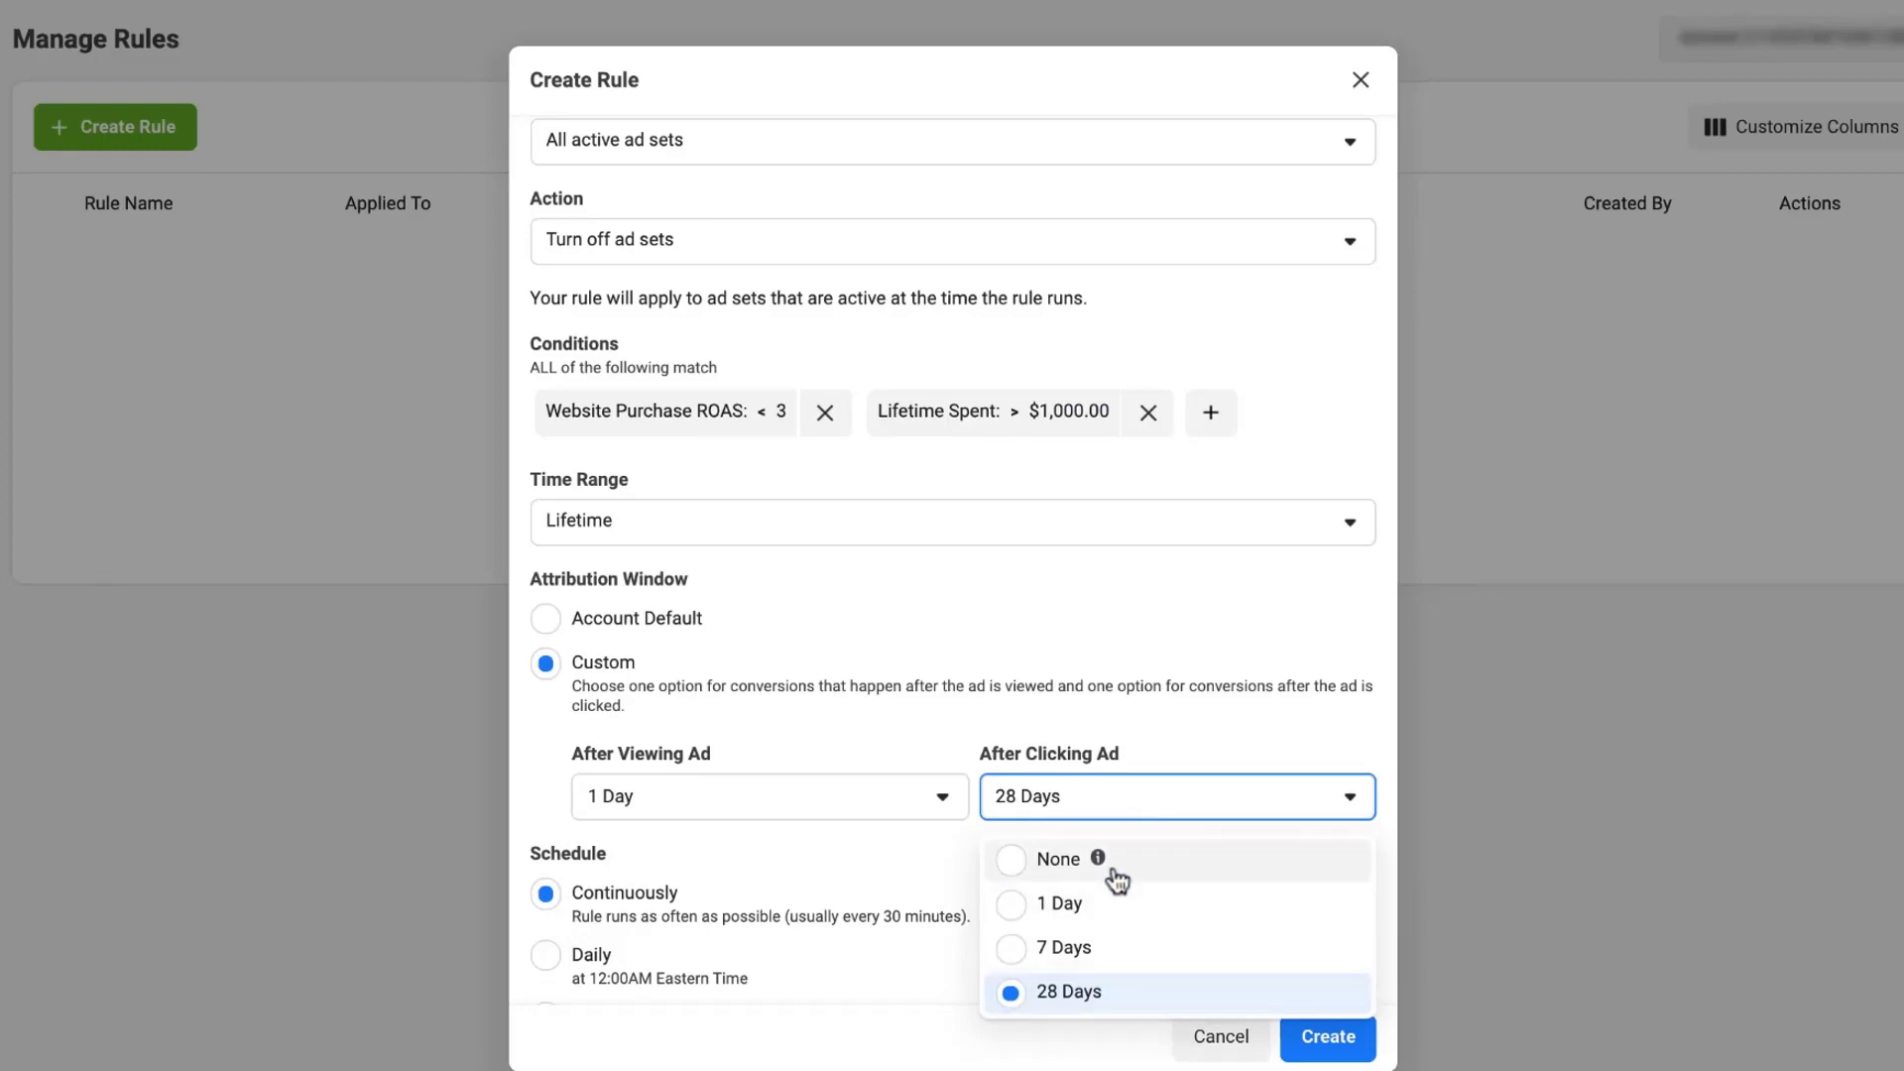
click(1157, 750)
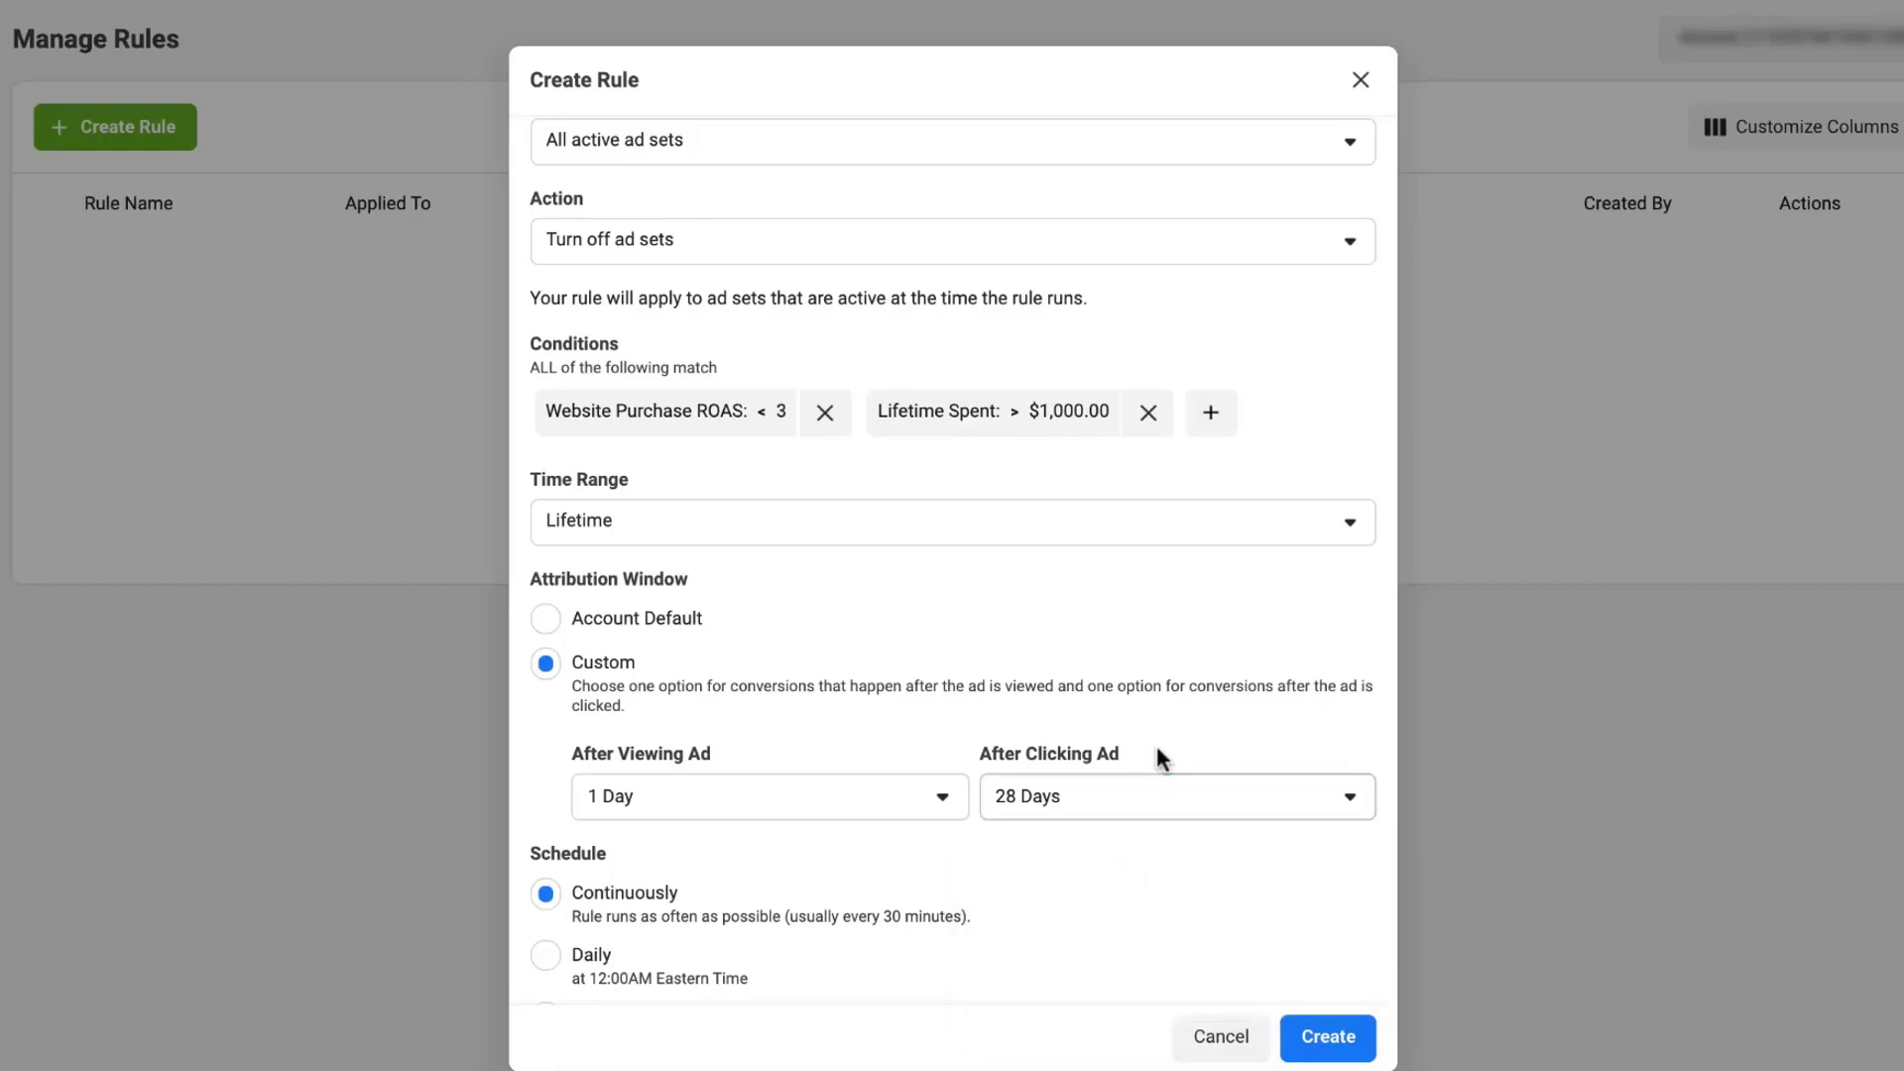
Set the rule's attribution window to Account Default and its schedule to Daily
click(545, 623)
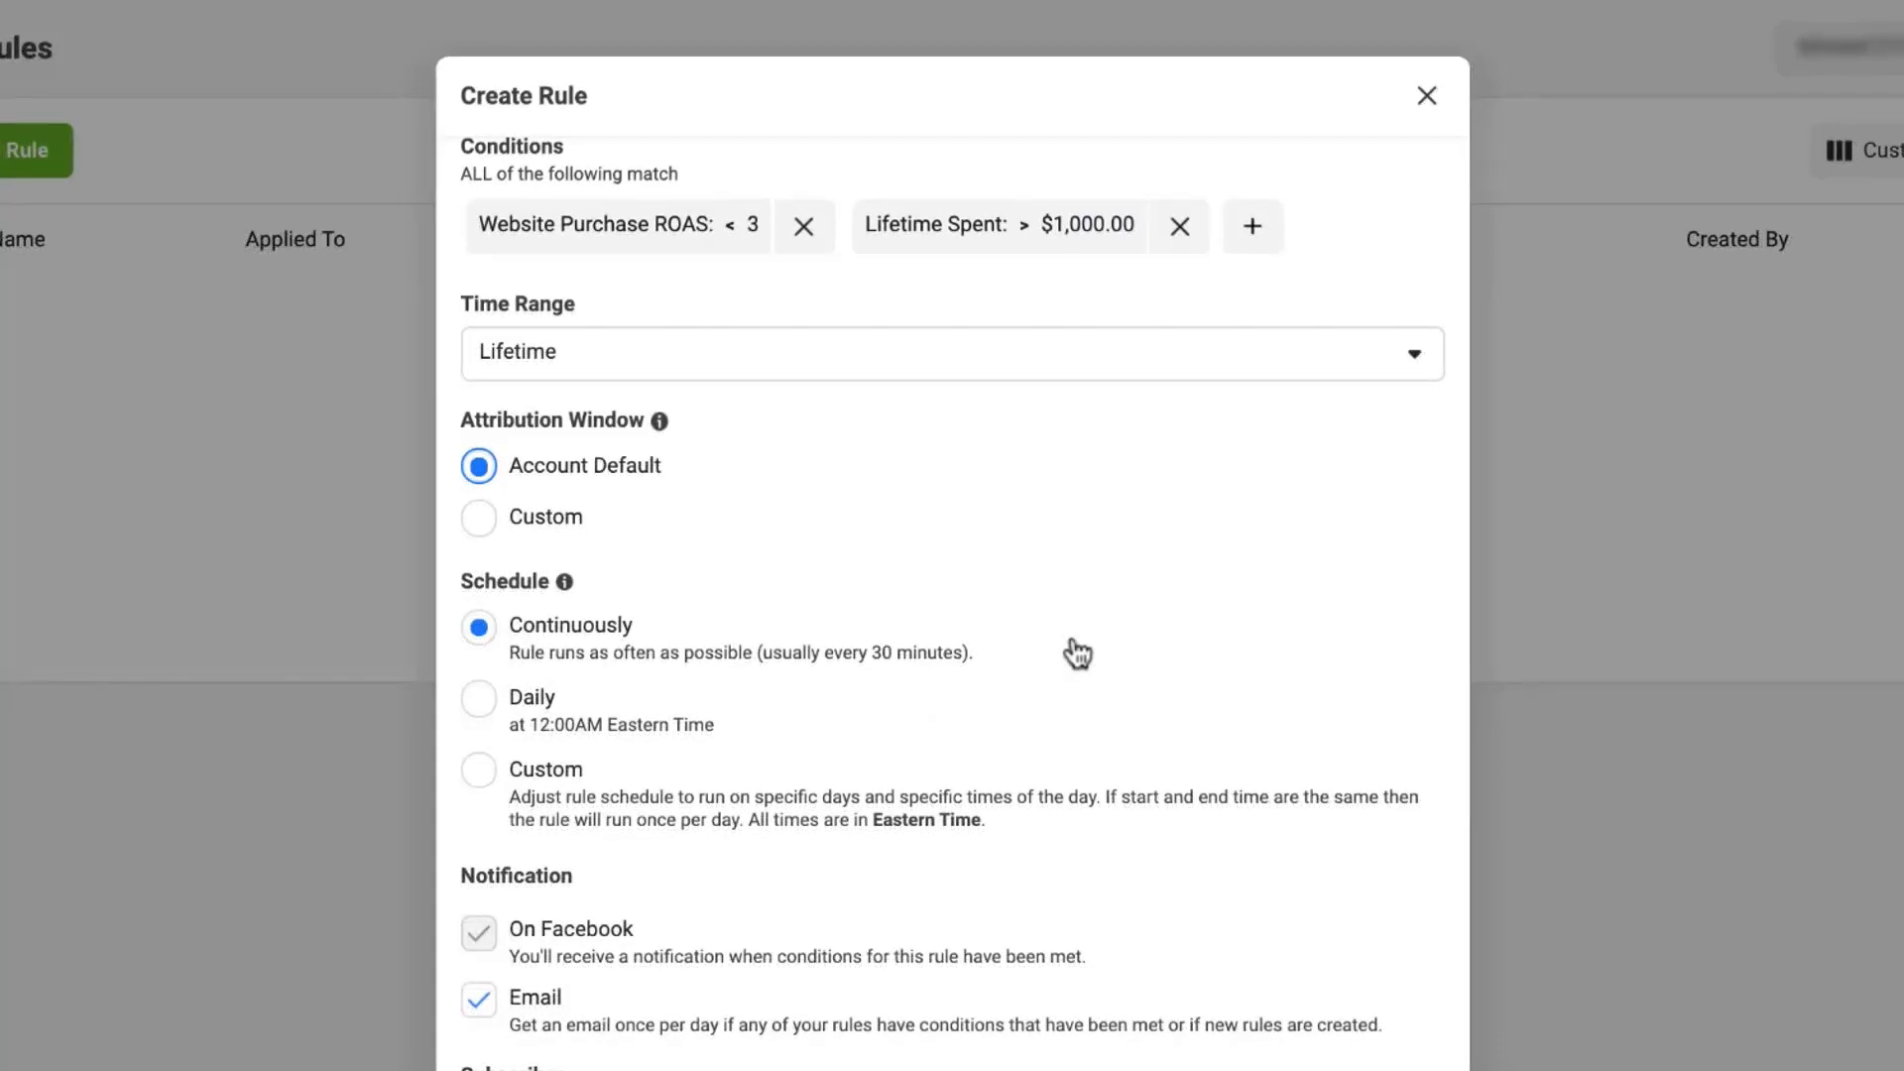
click(482, 702)
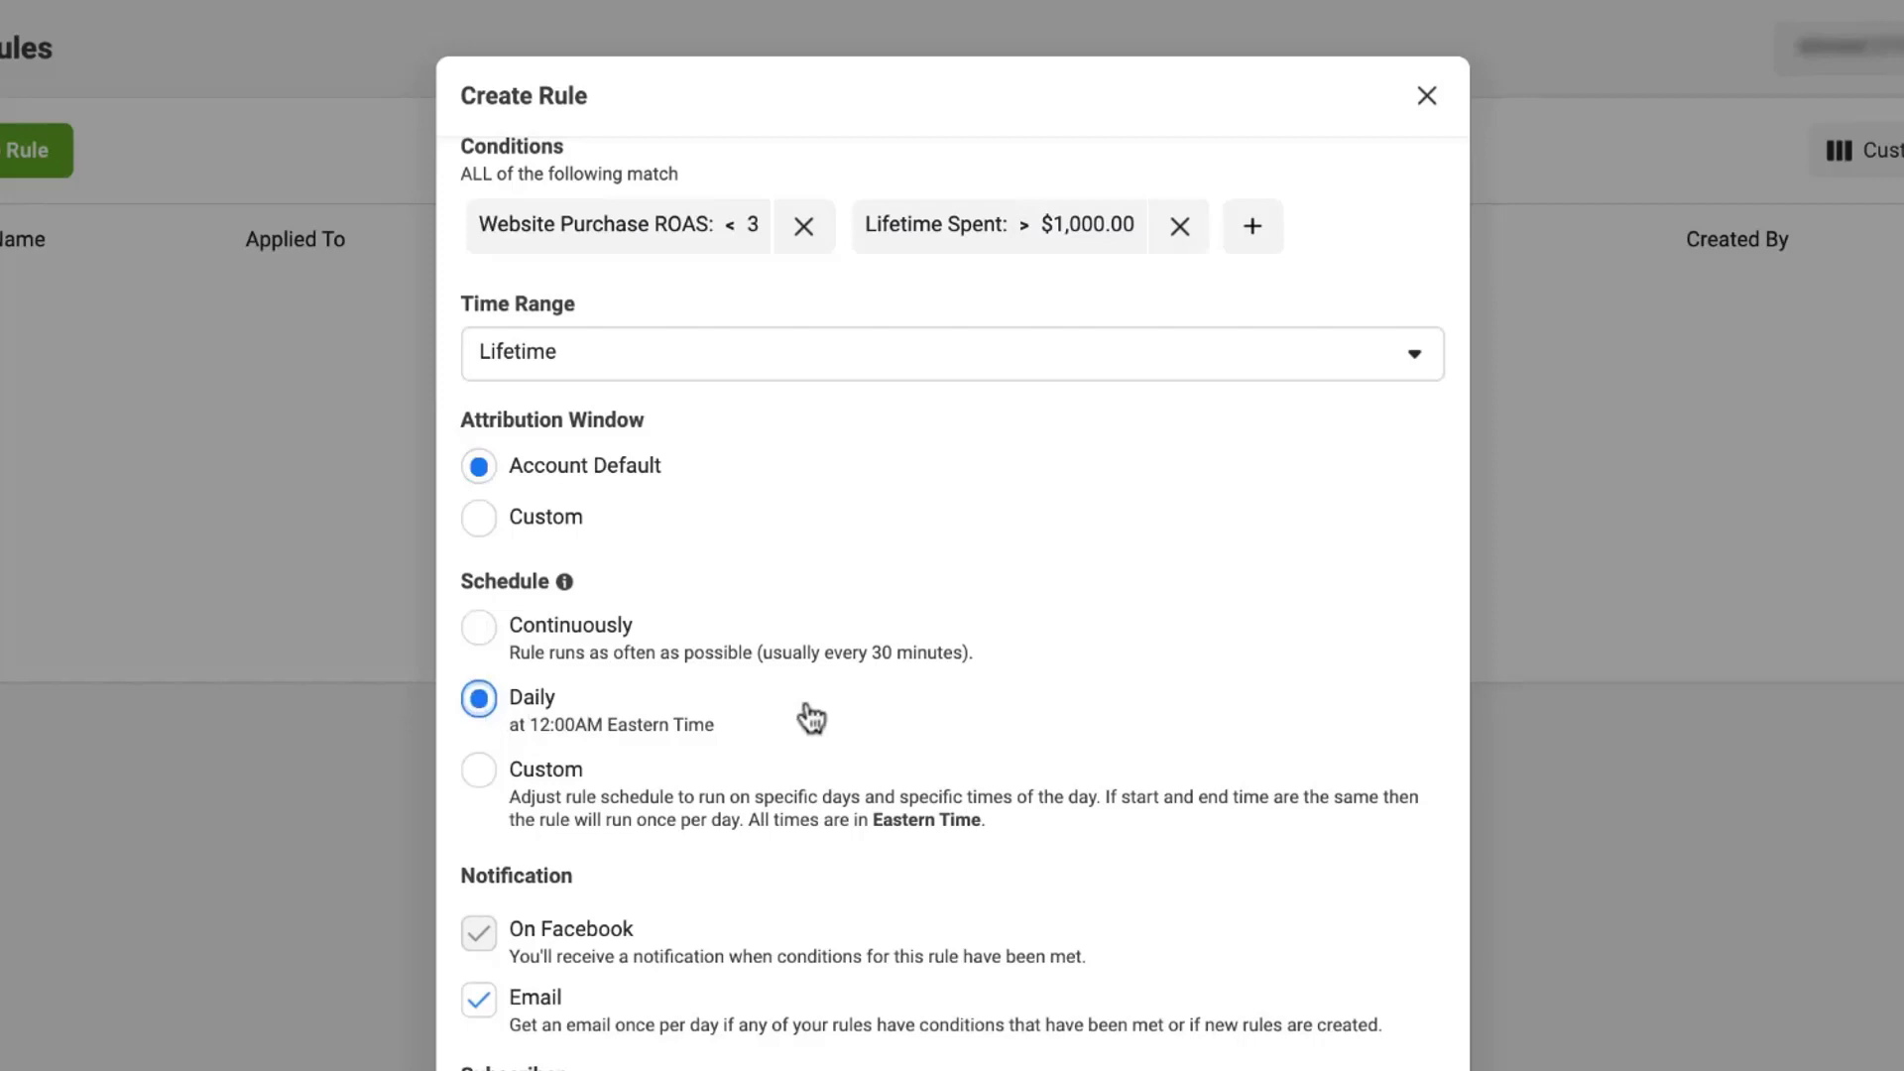
Switch the rule to a custom schedule, try Sunday, Monday and Tuesday, and keep only Sunday enabled
click(480, 770)
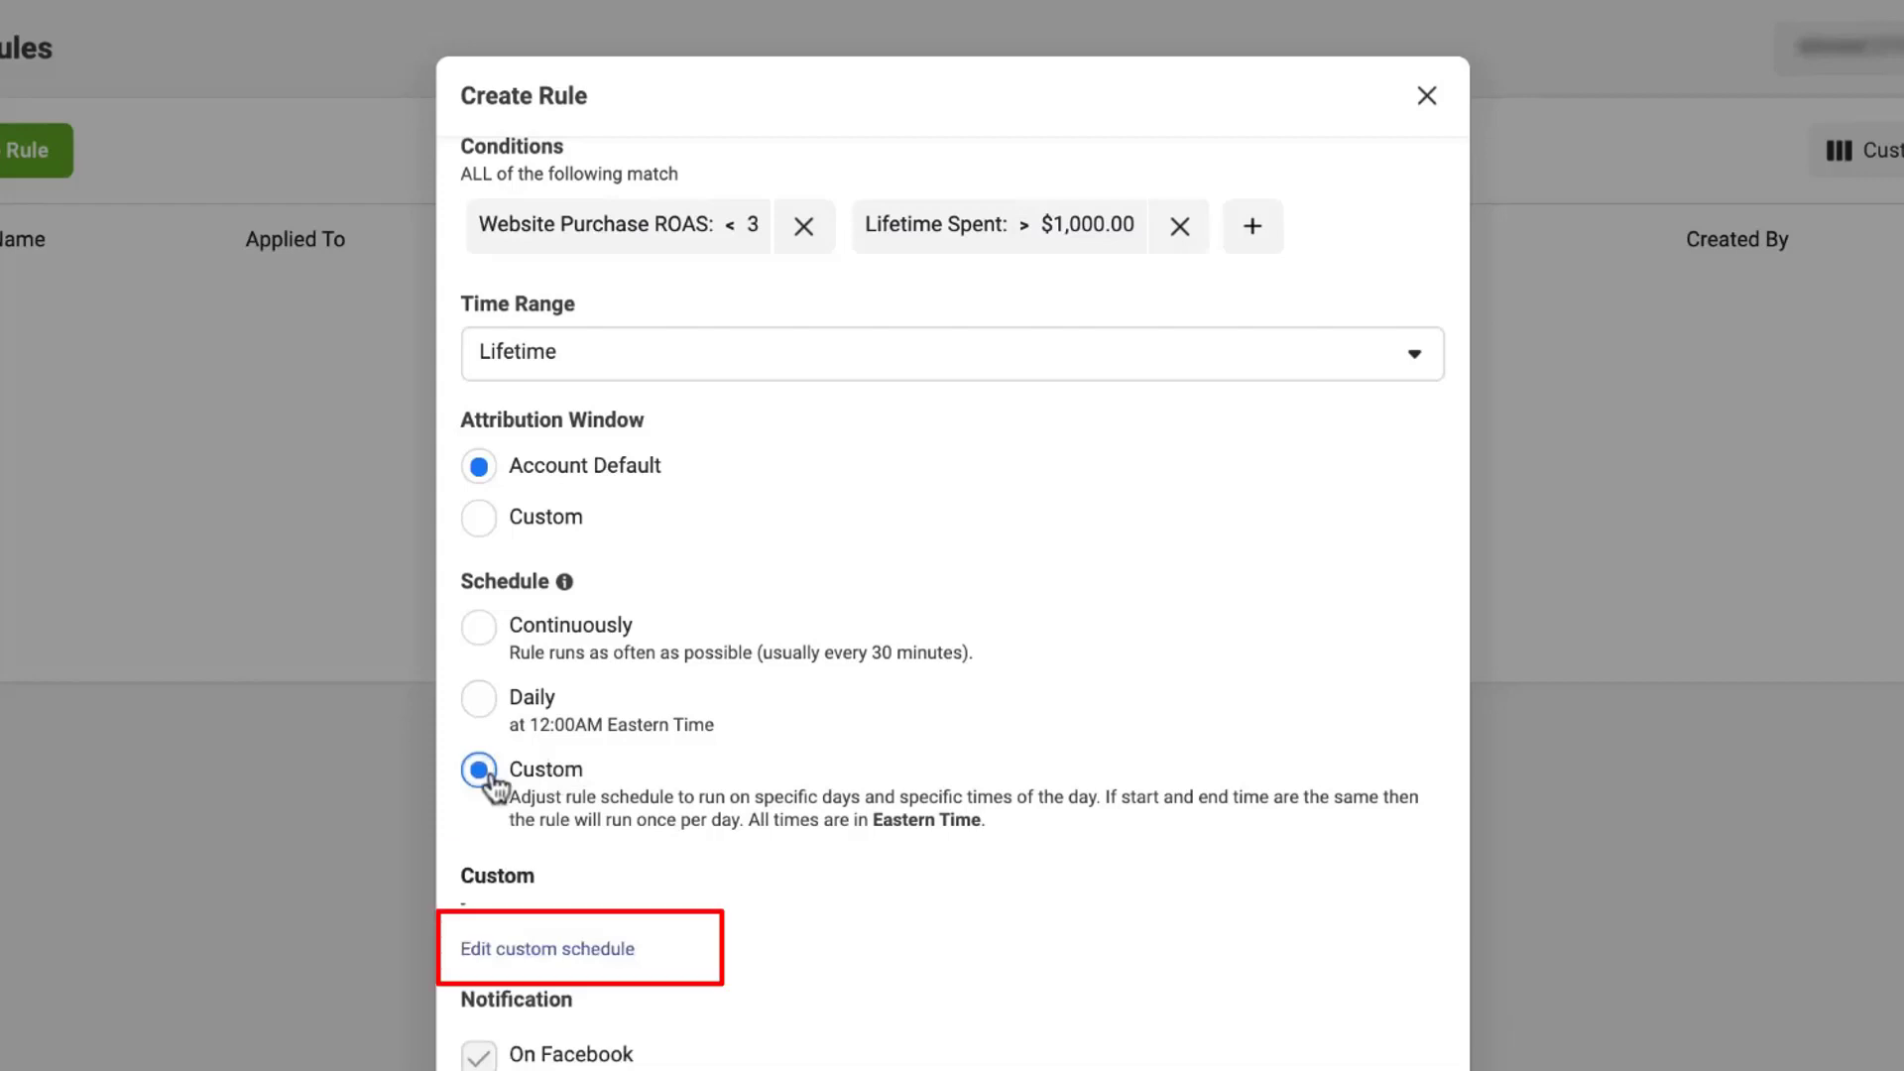
click(595, 950)
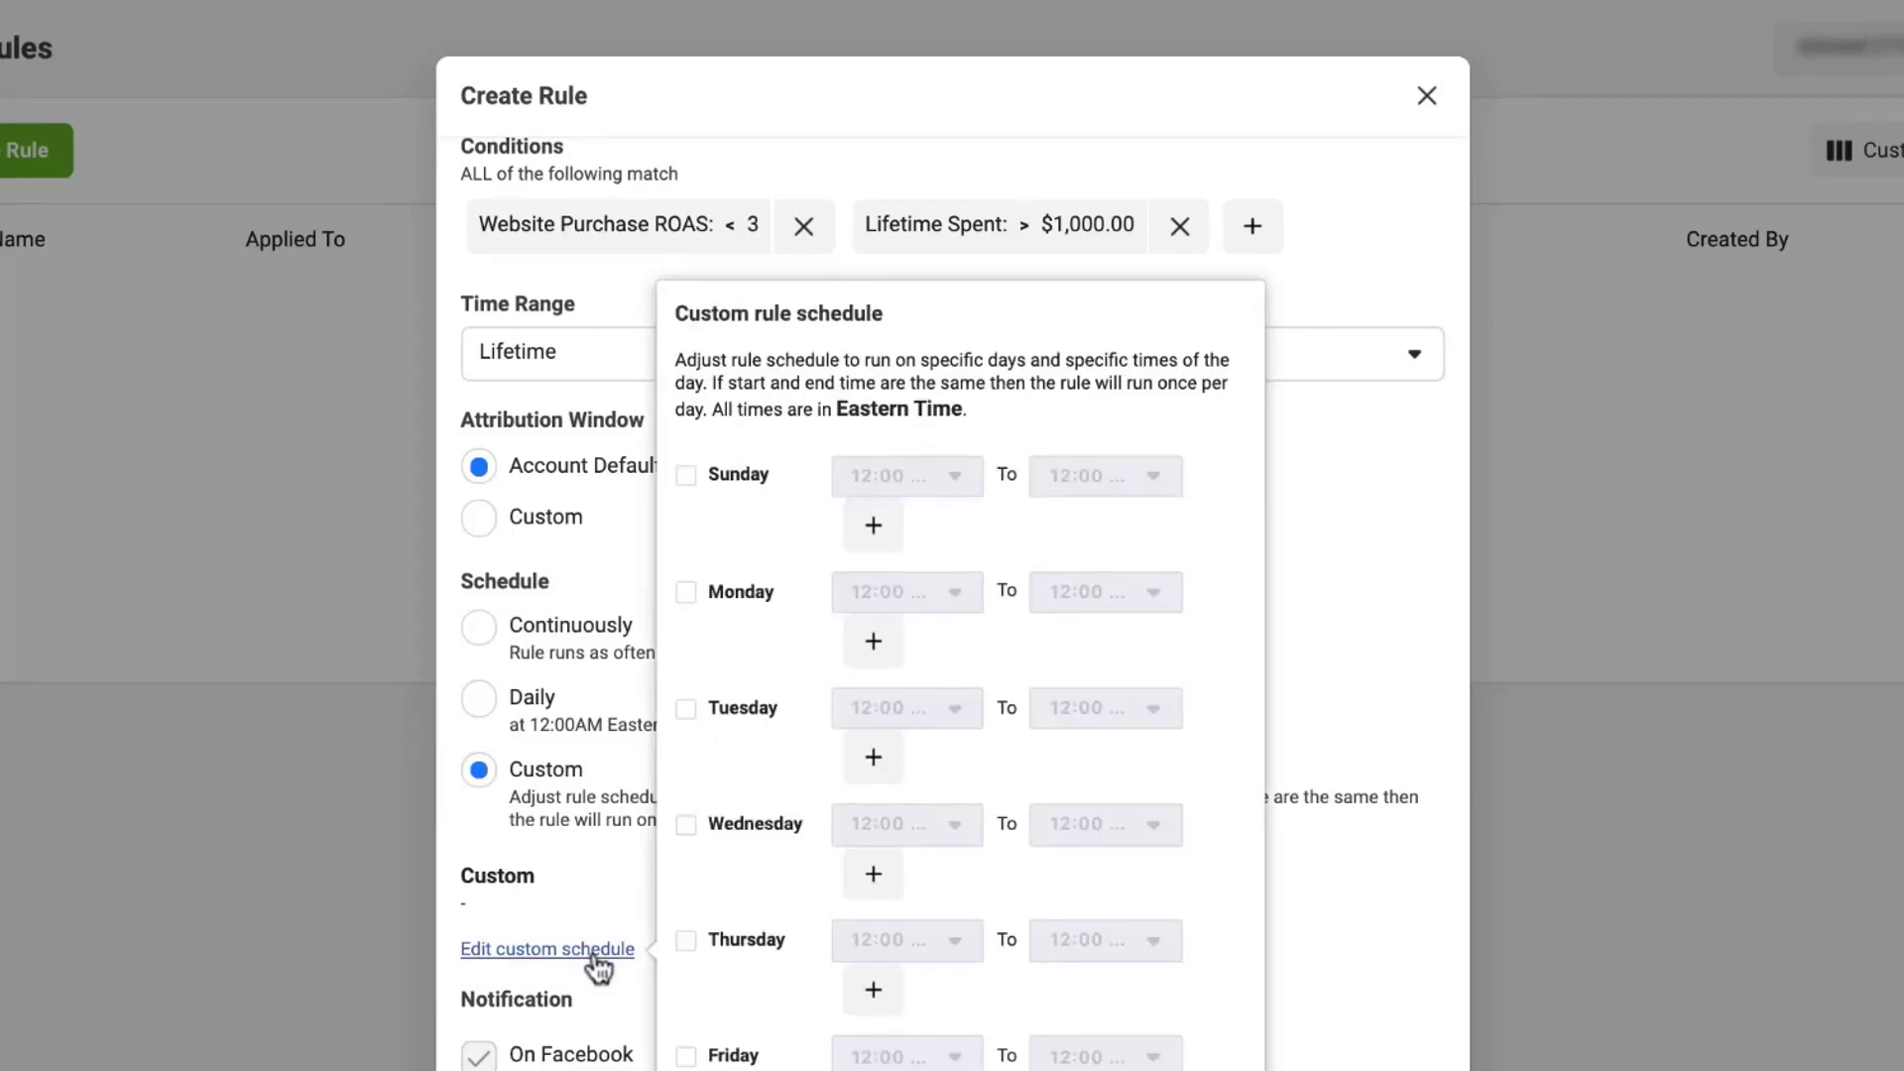
click(686, 478)
click(687, 595)
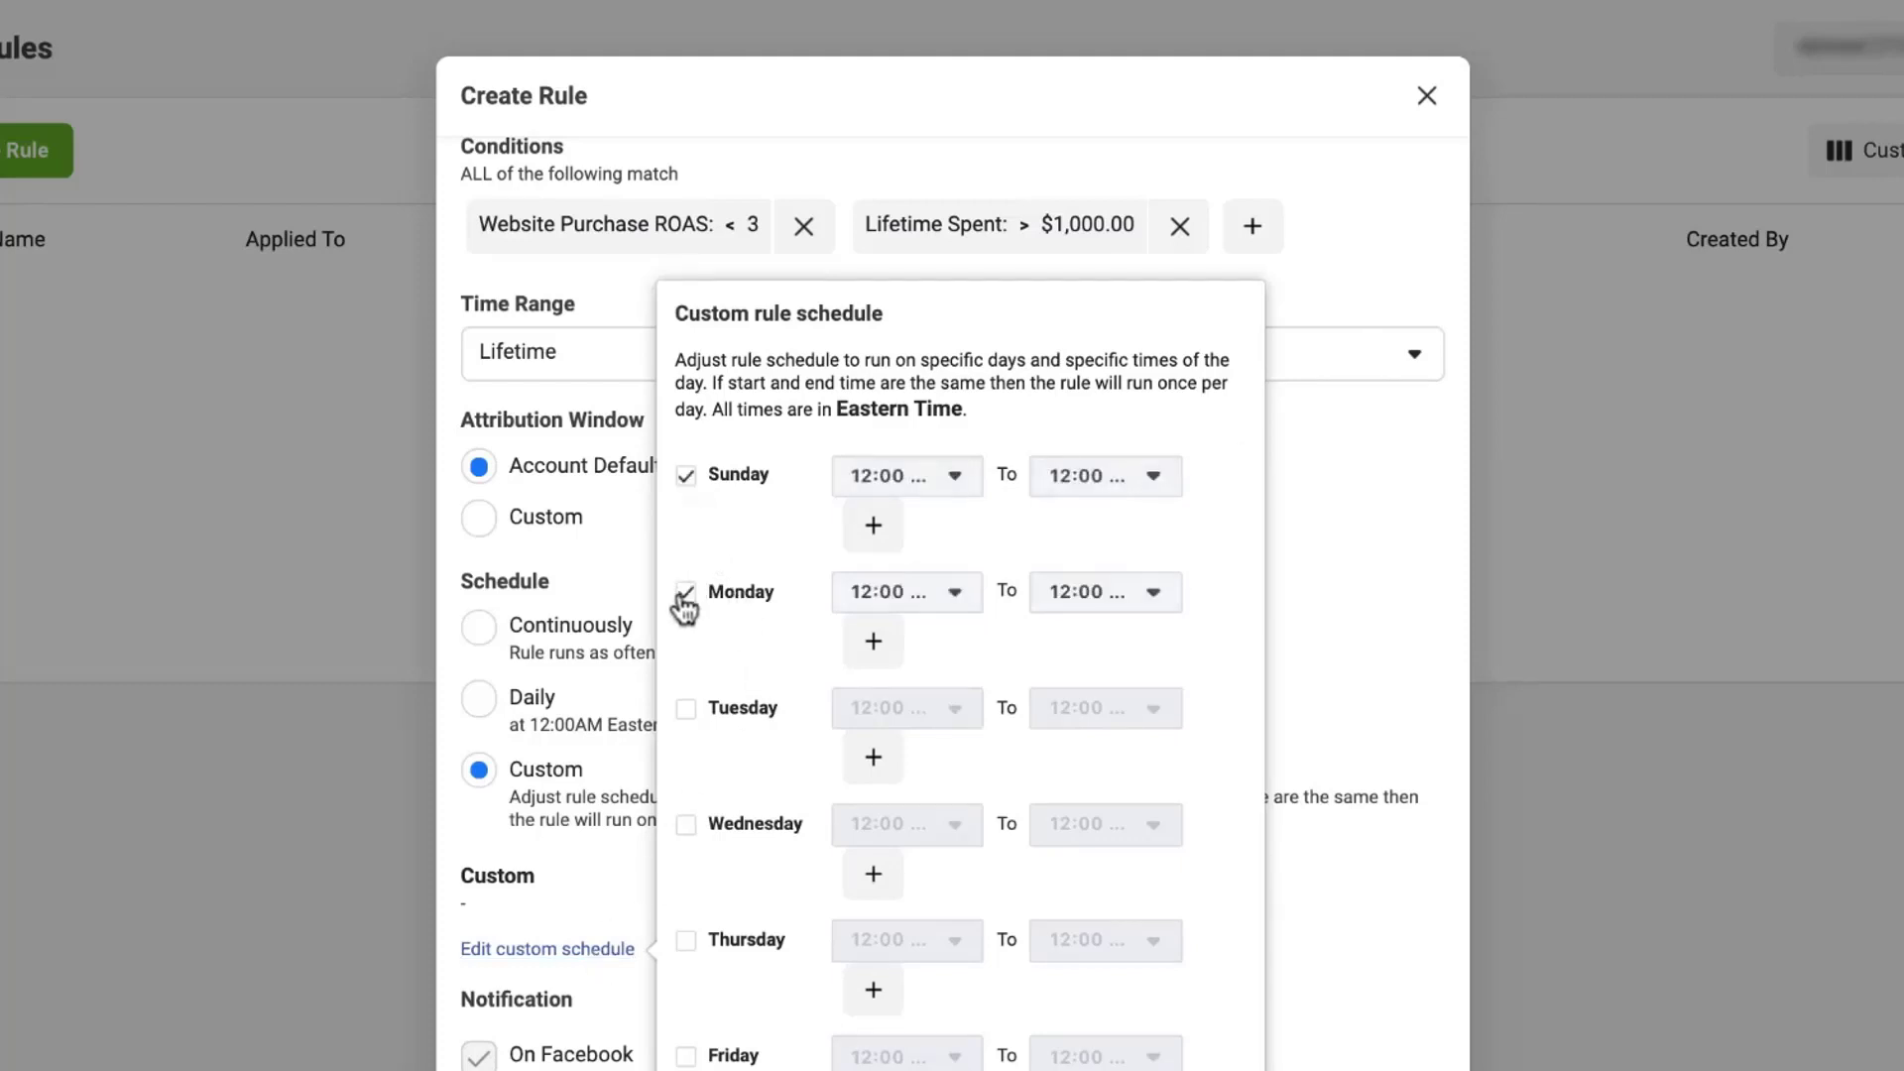
click(687, 710)
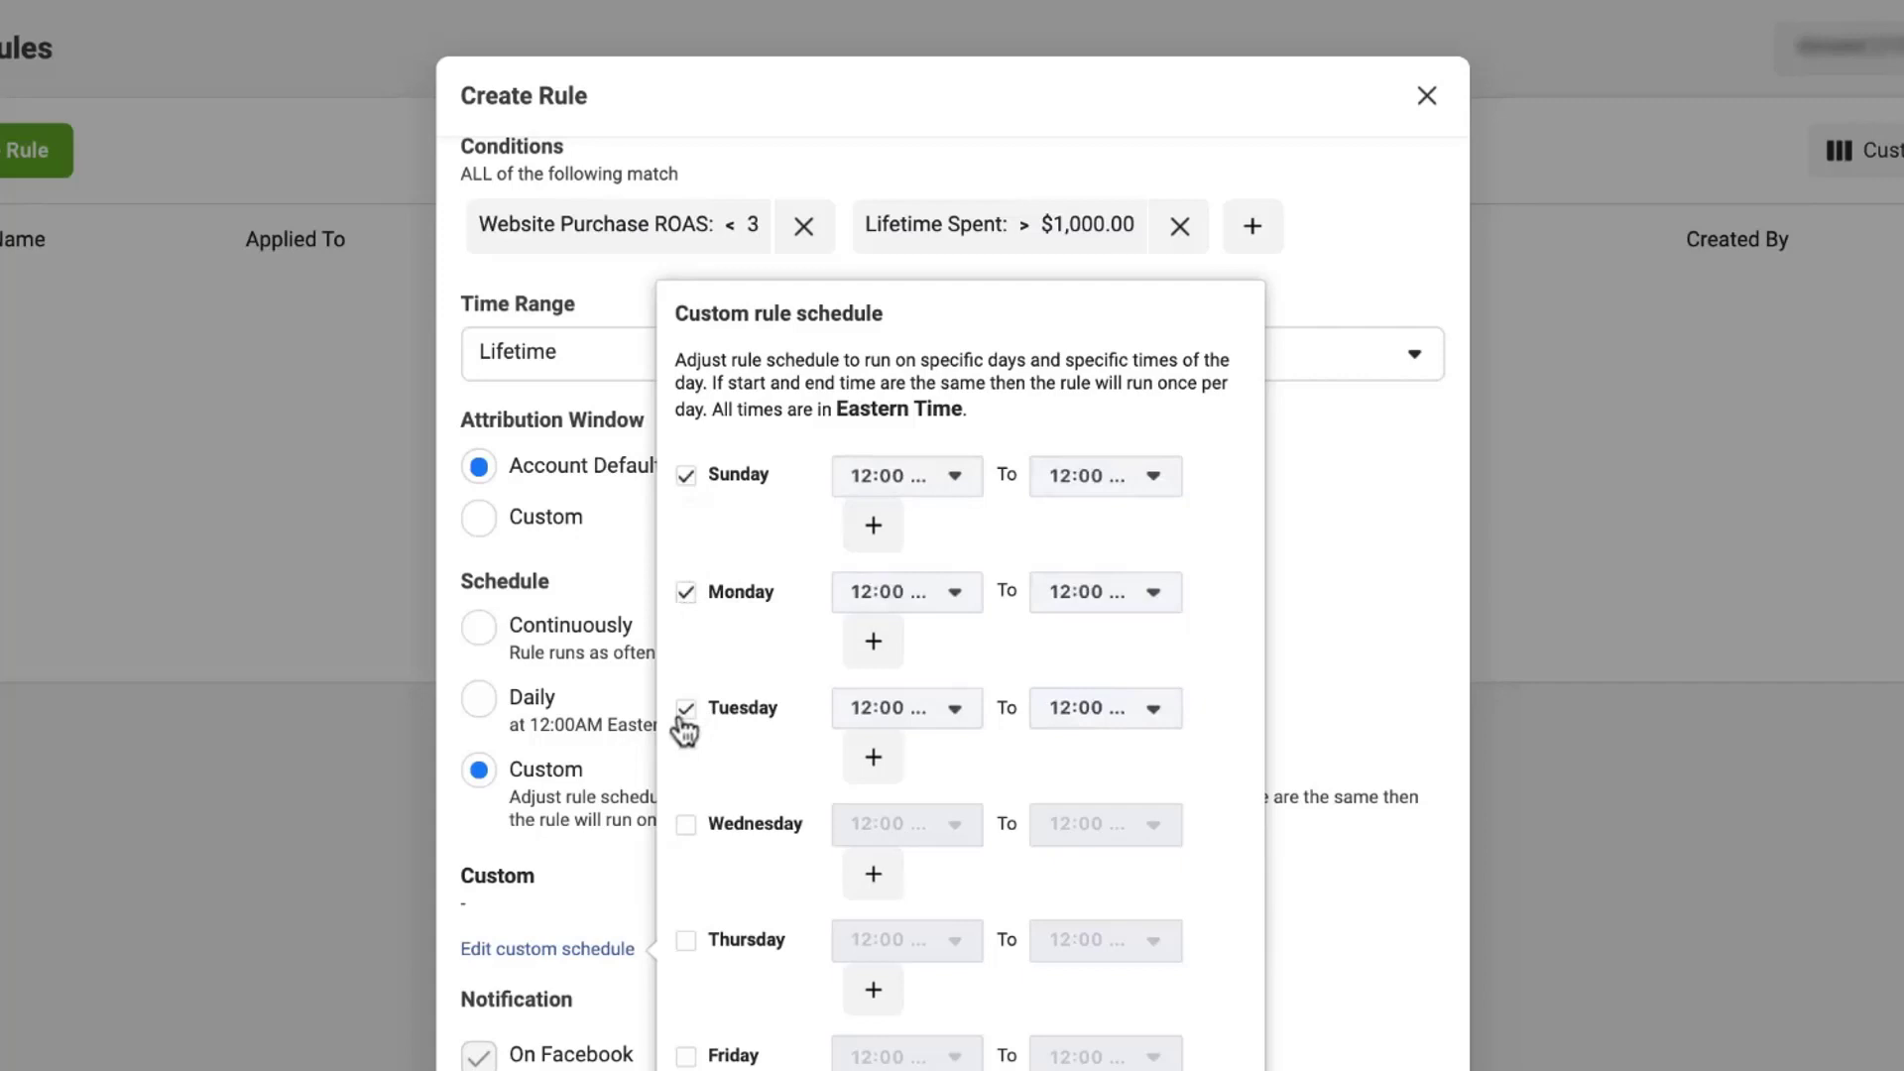
click(686, 710)
click(687, 595)
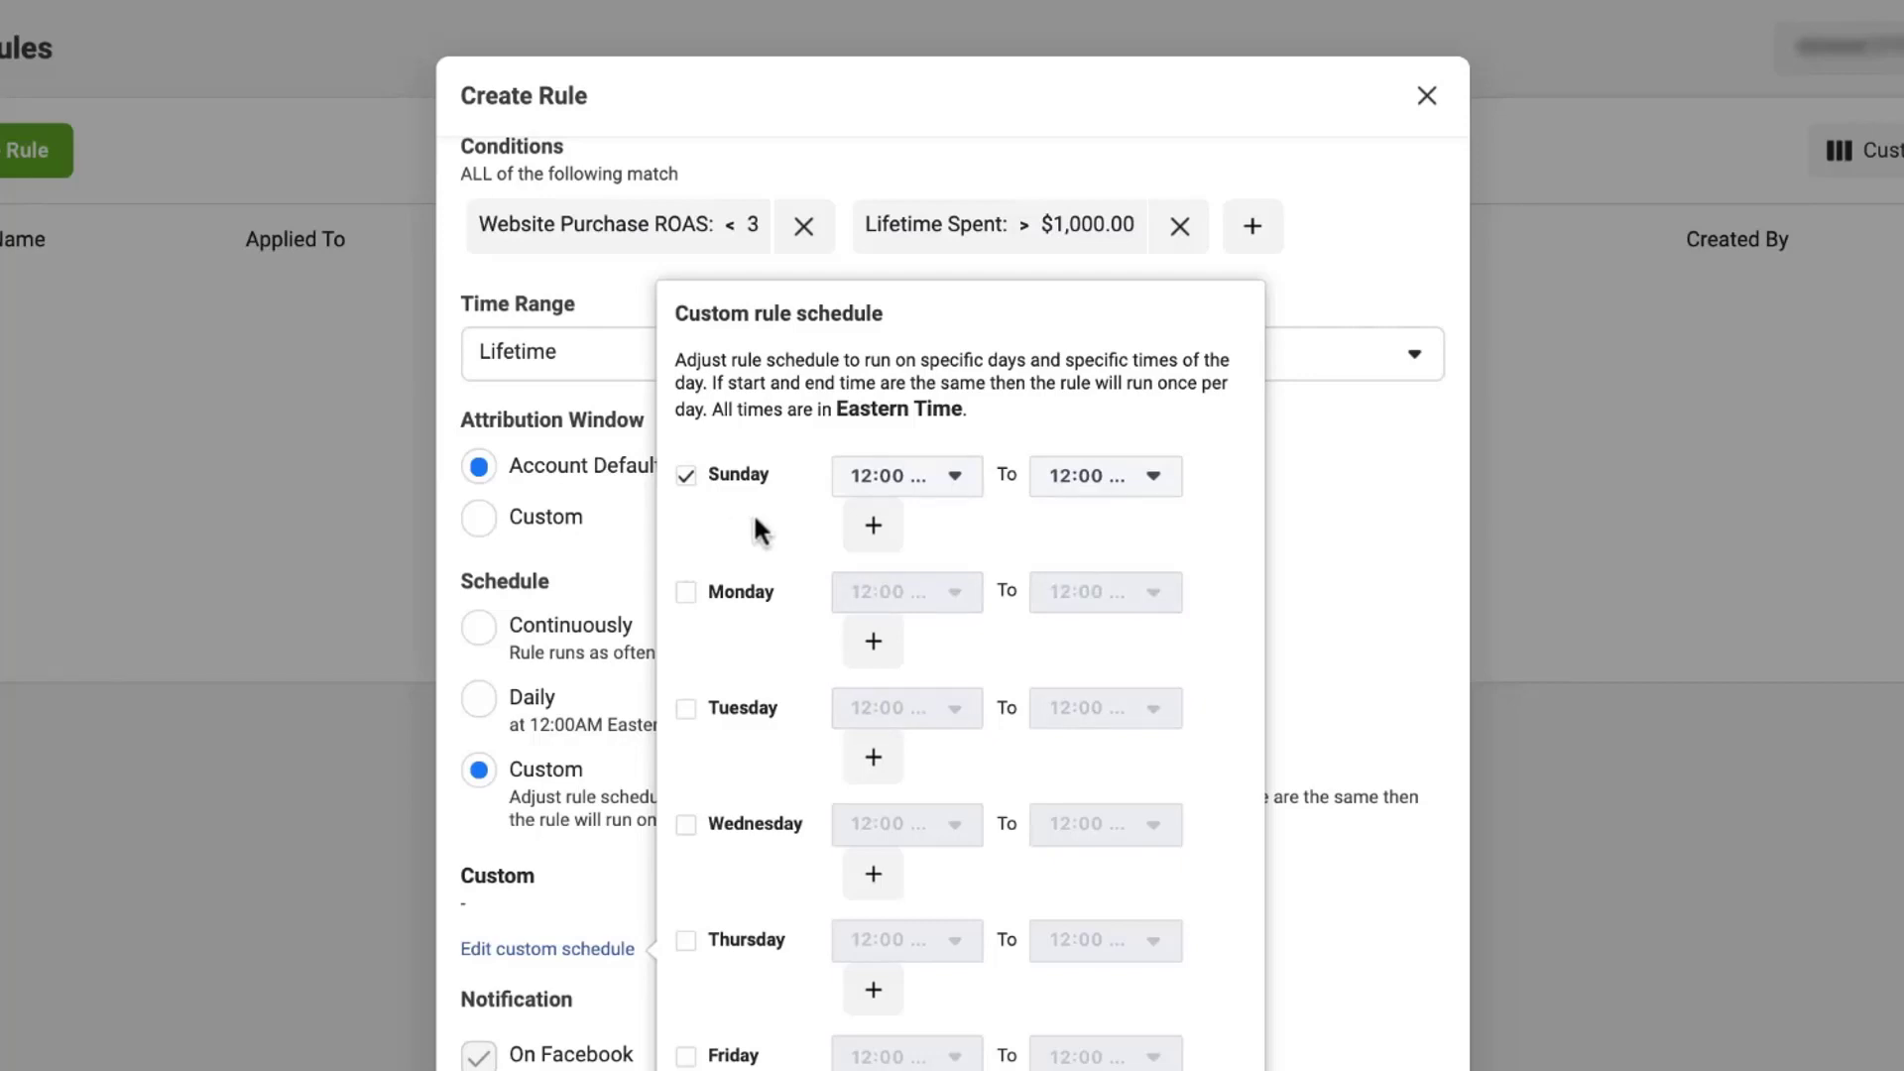
Check the start and end time choices for Sunday and add a second Sunday time slot from 2:00 AM to 4:00 AM
click(967, 480)
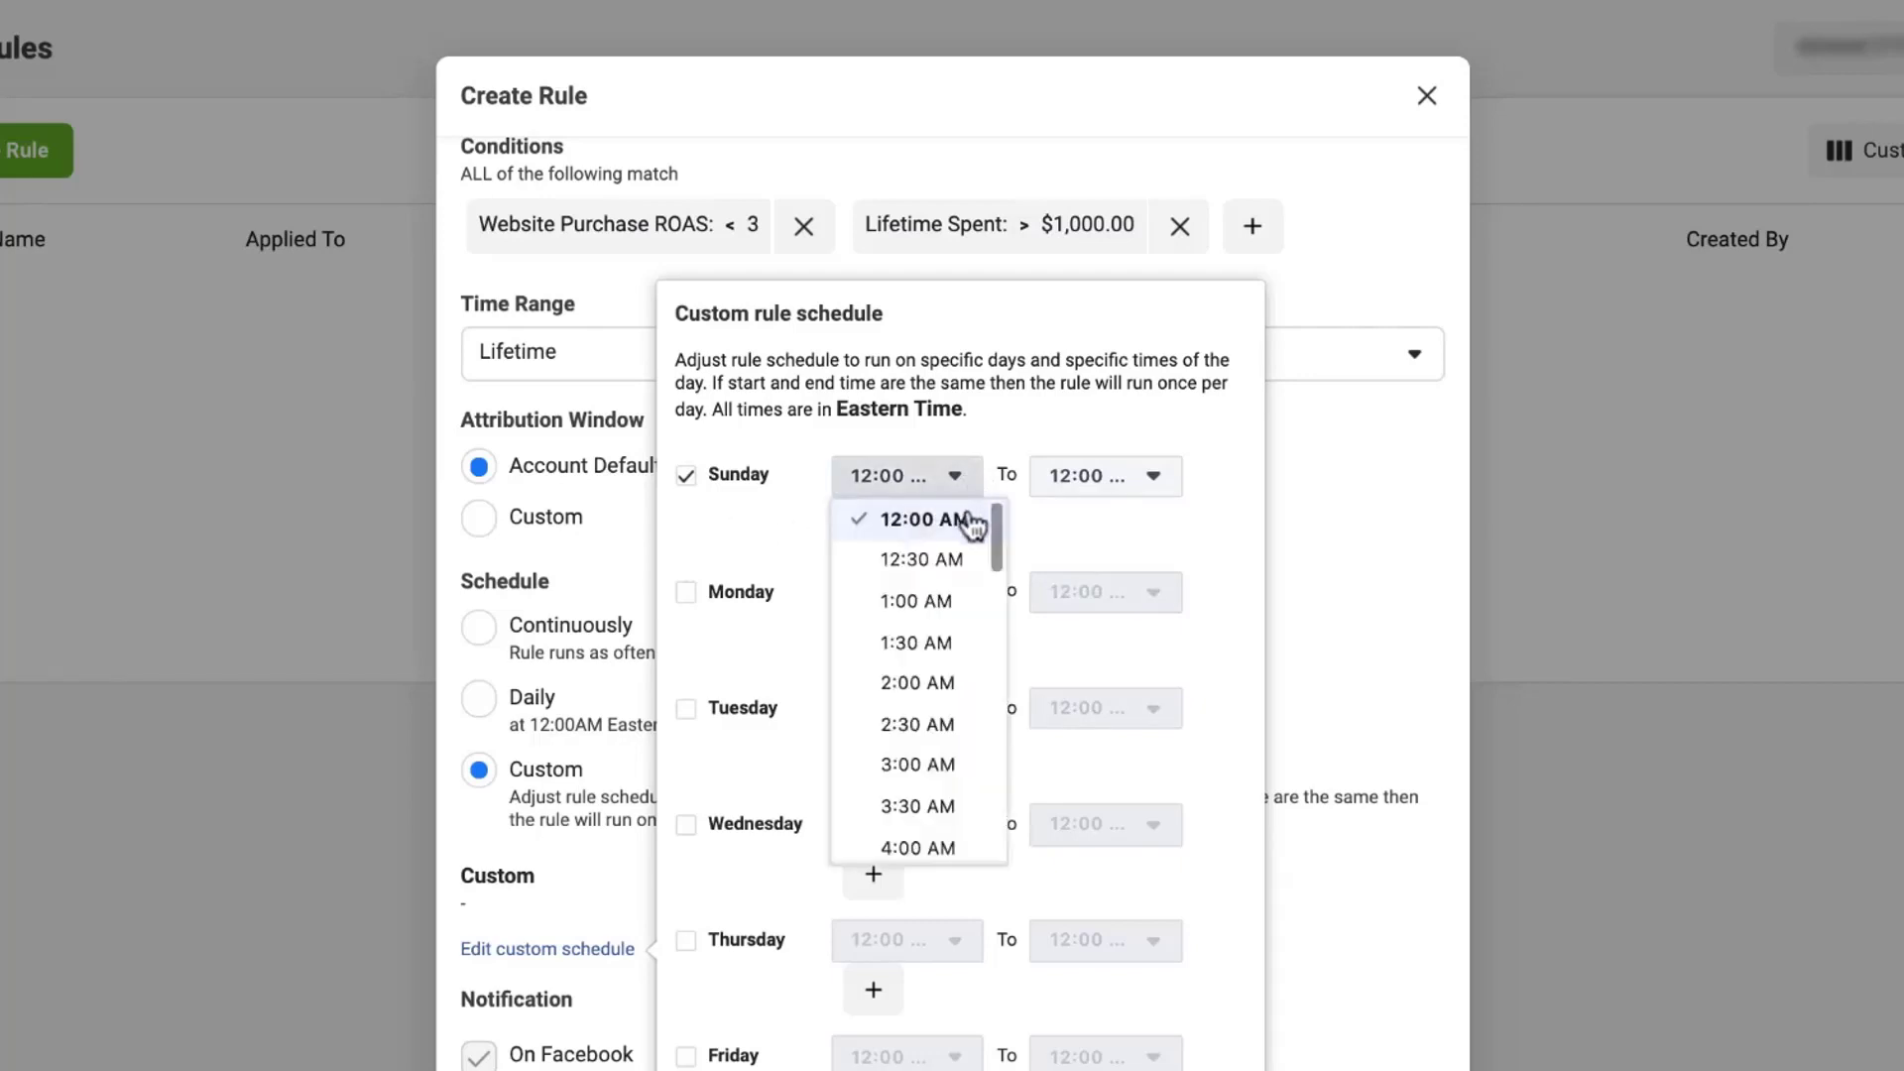
click(1152, 477)
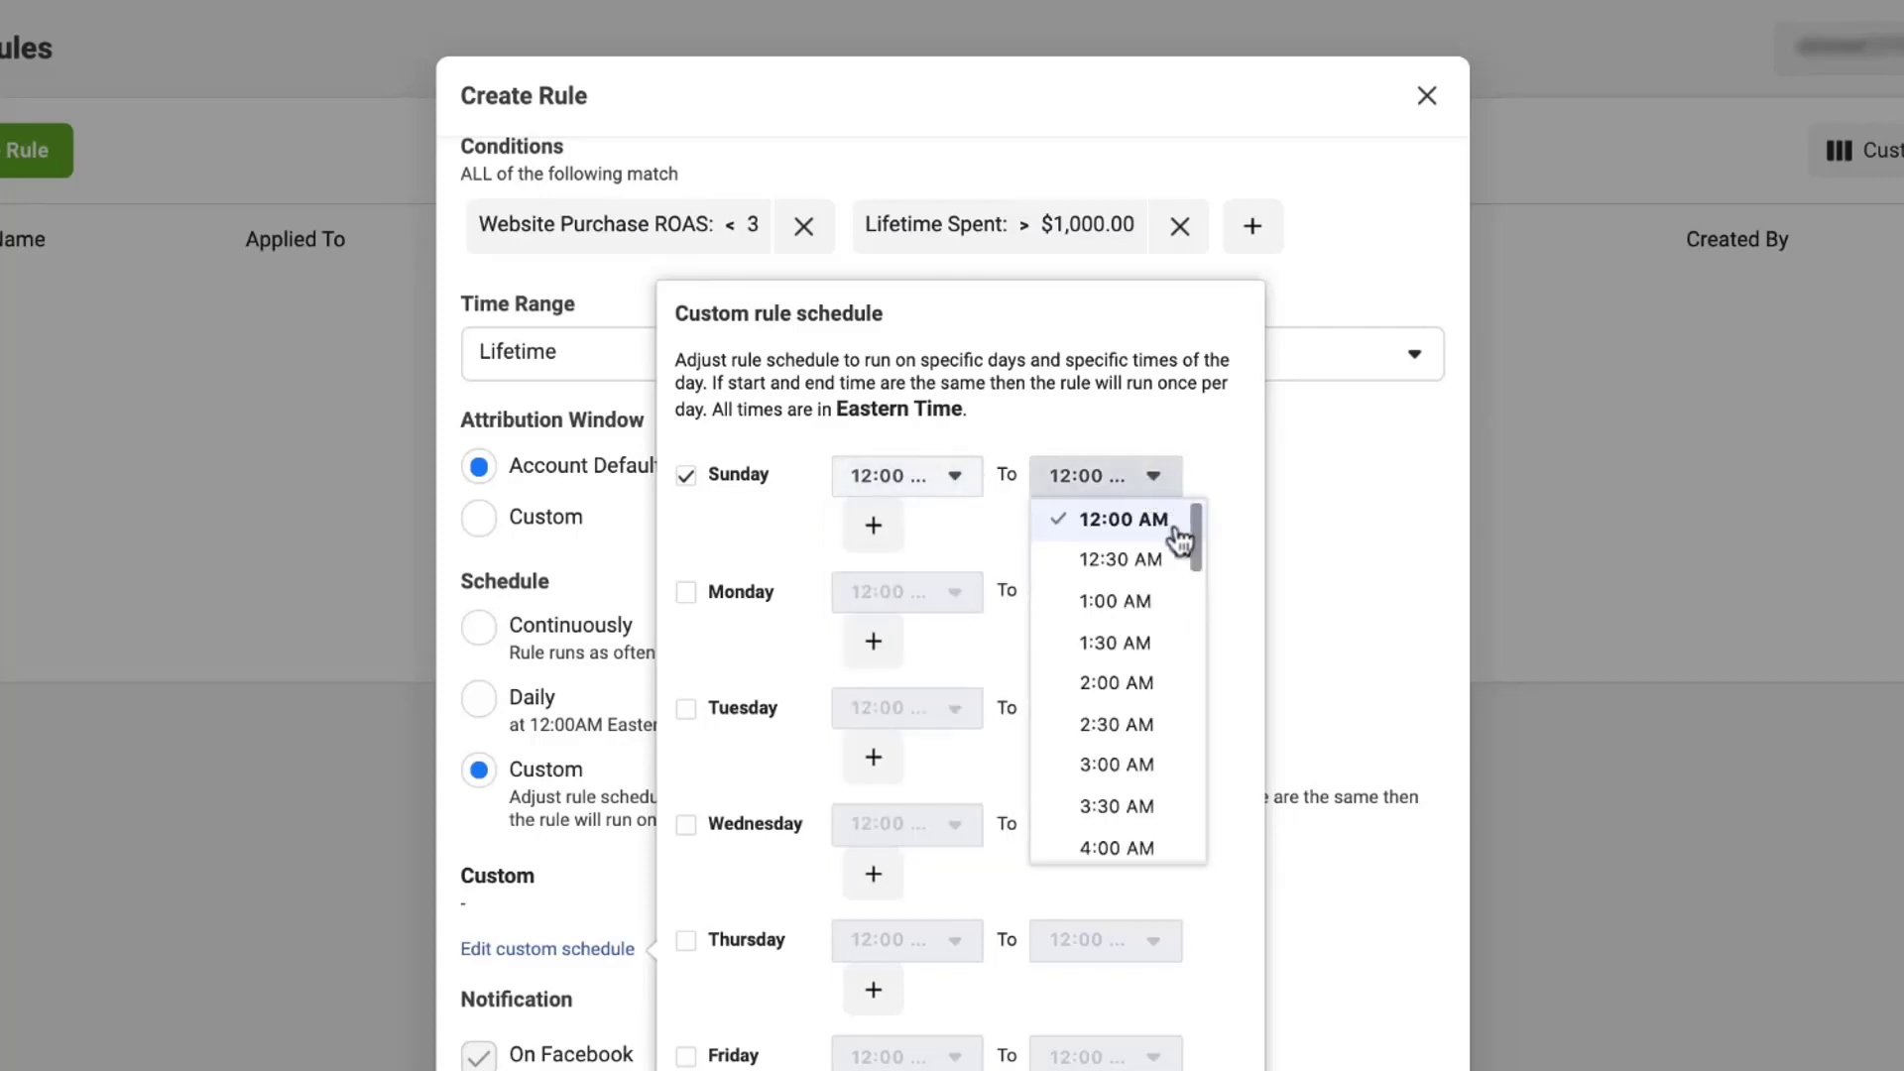
click(809, 511)
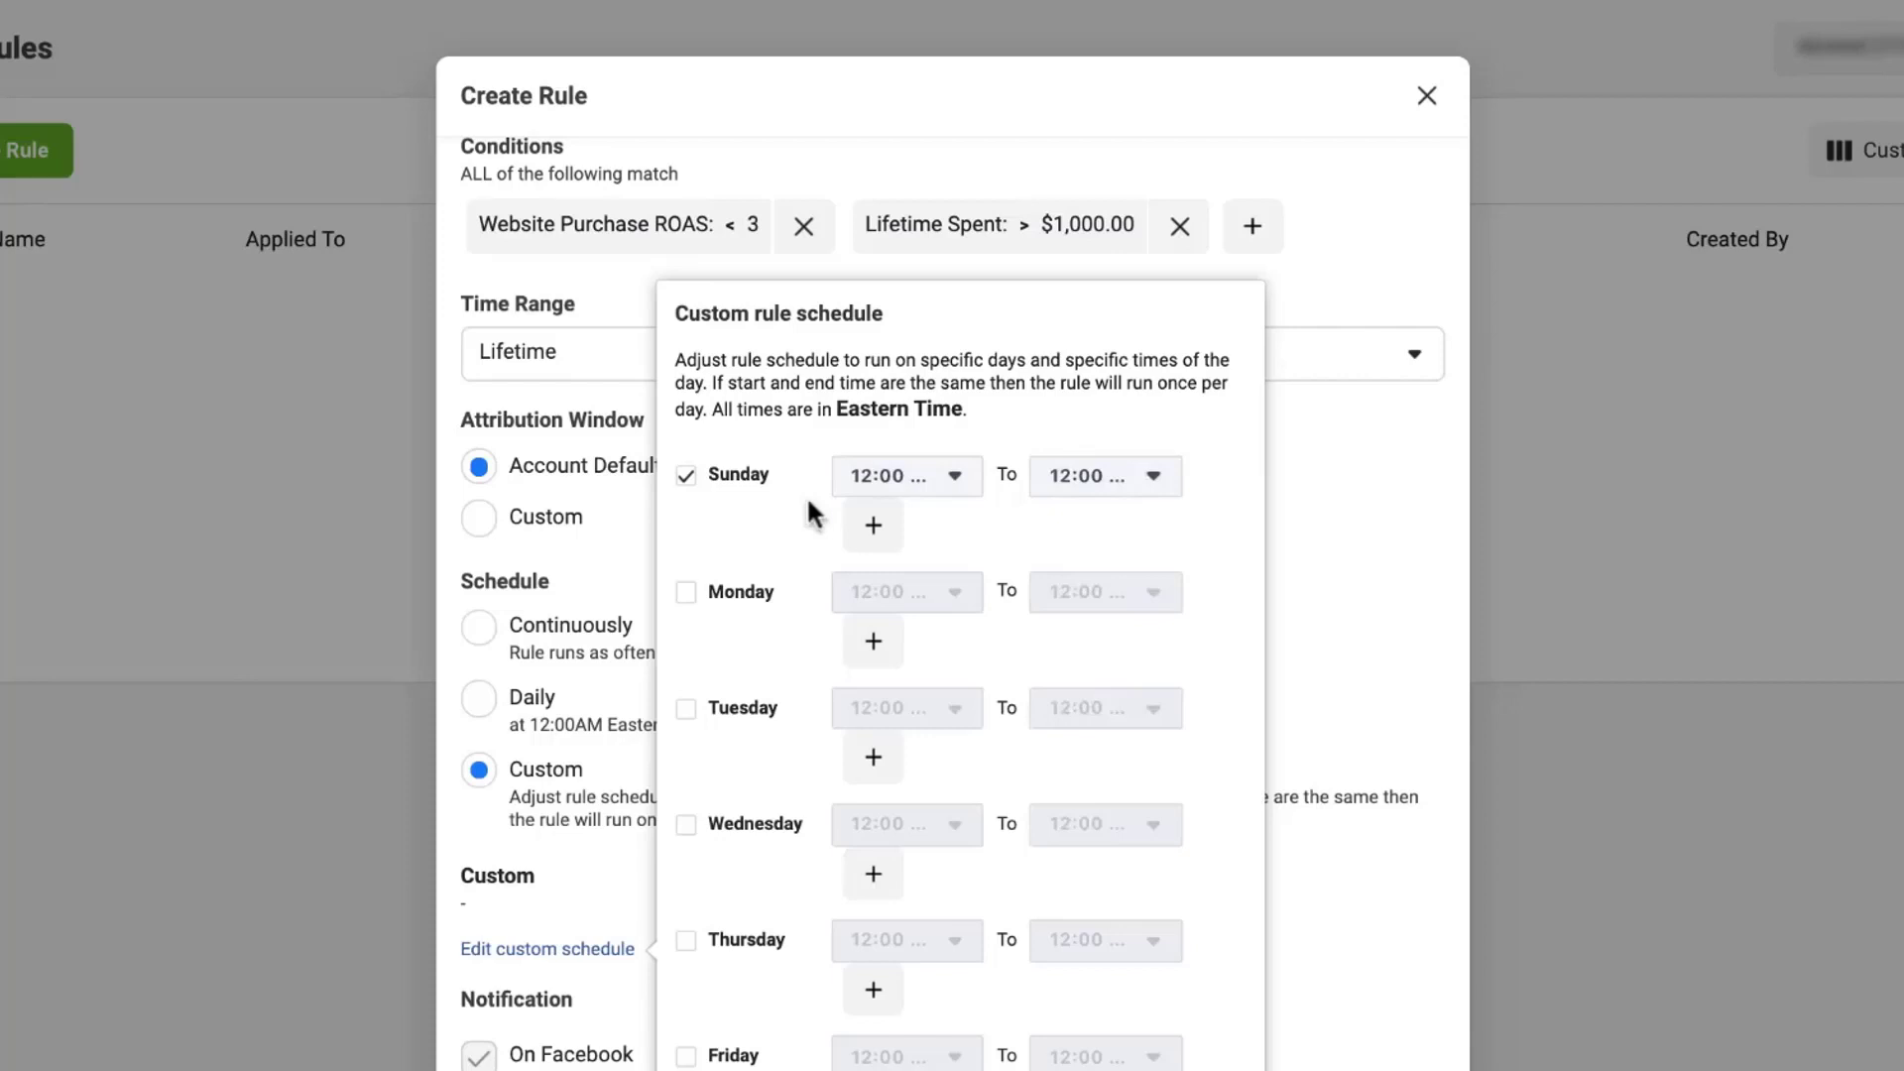
click(873, 525)
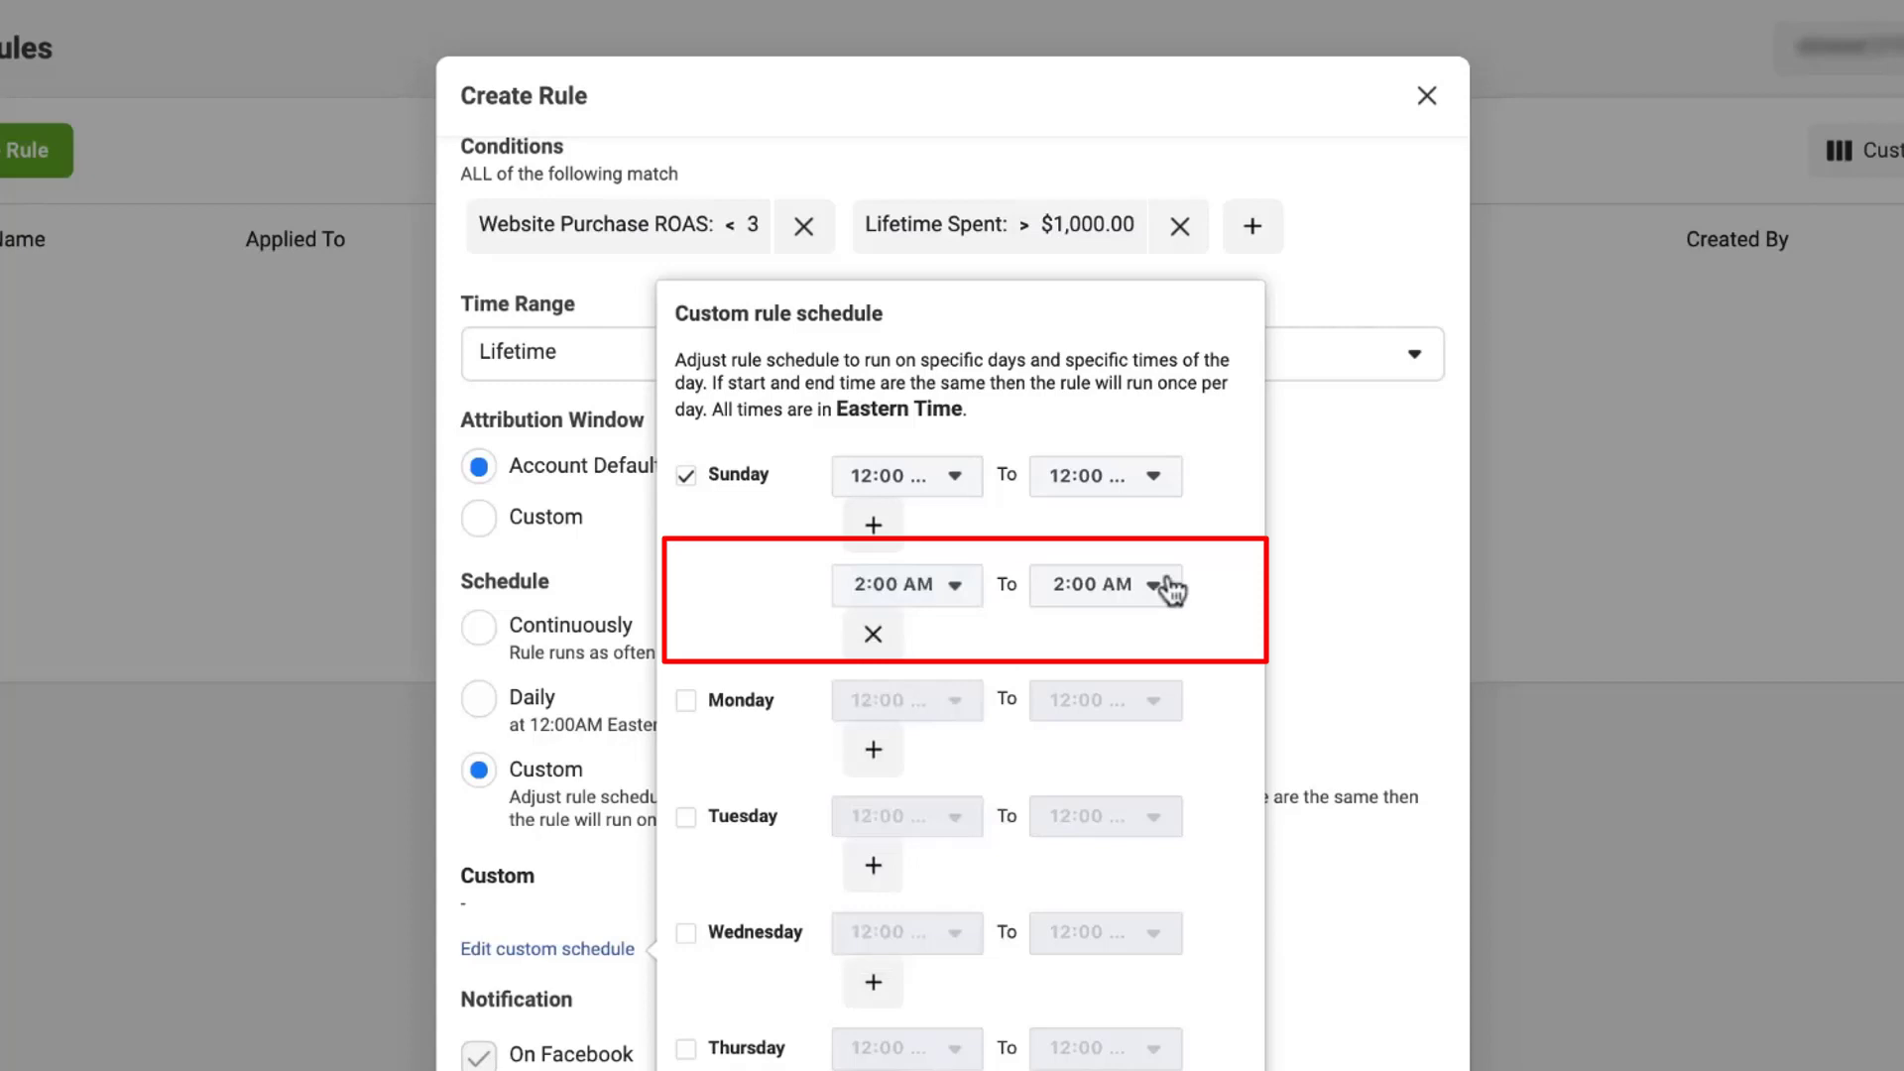
click(1170, 590)
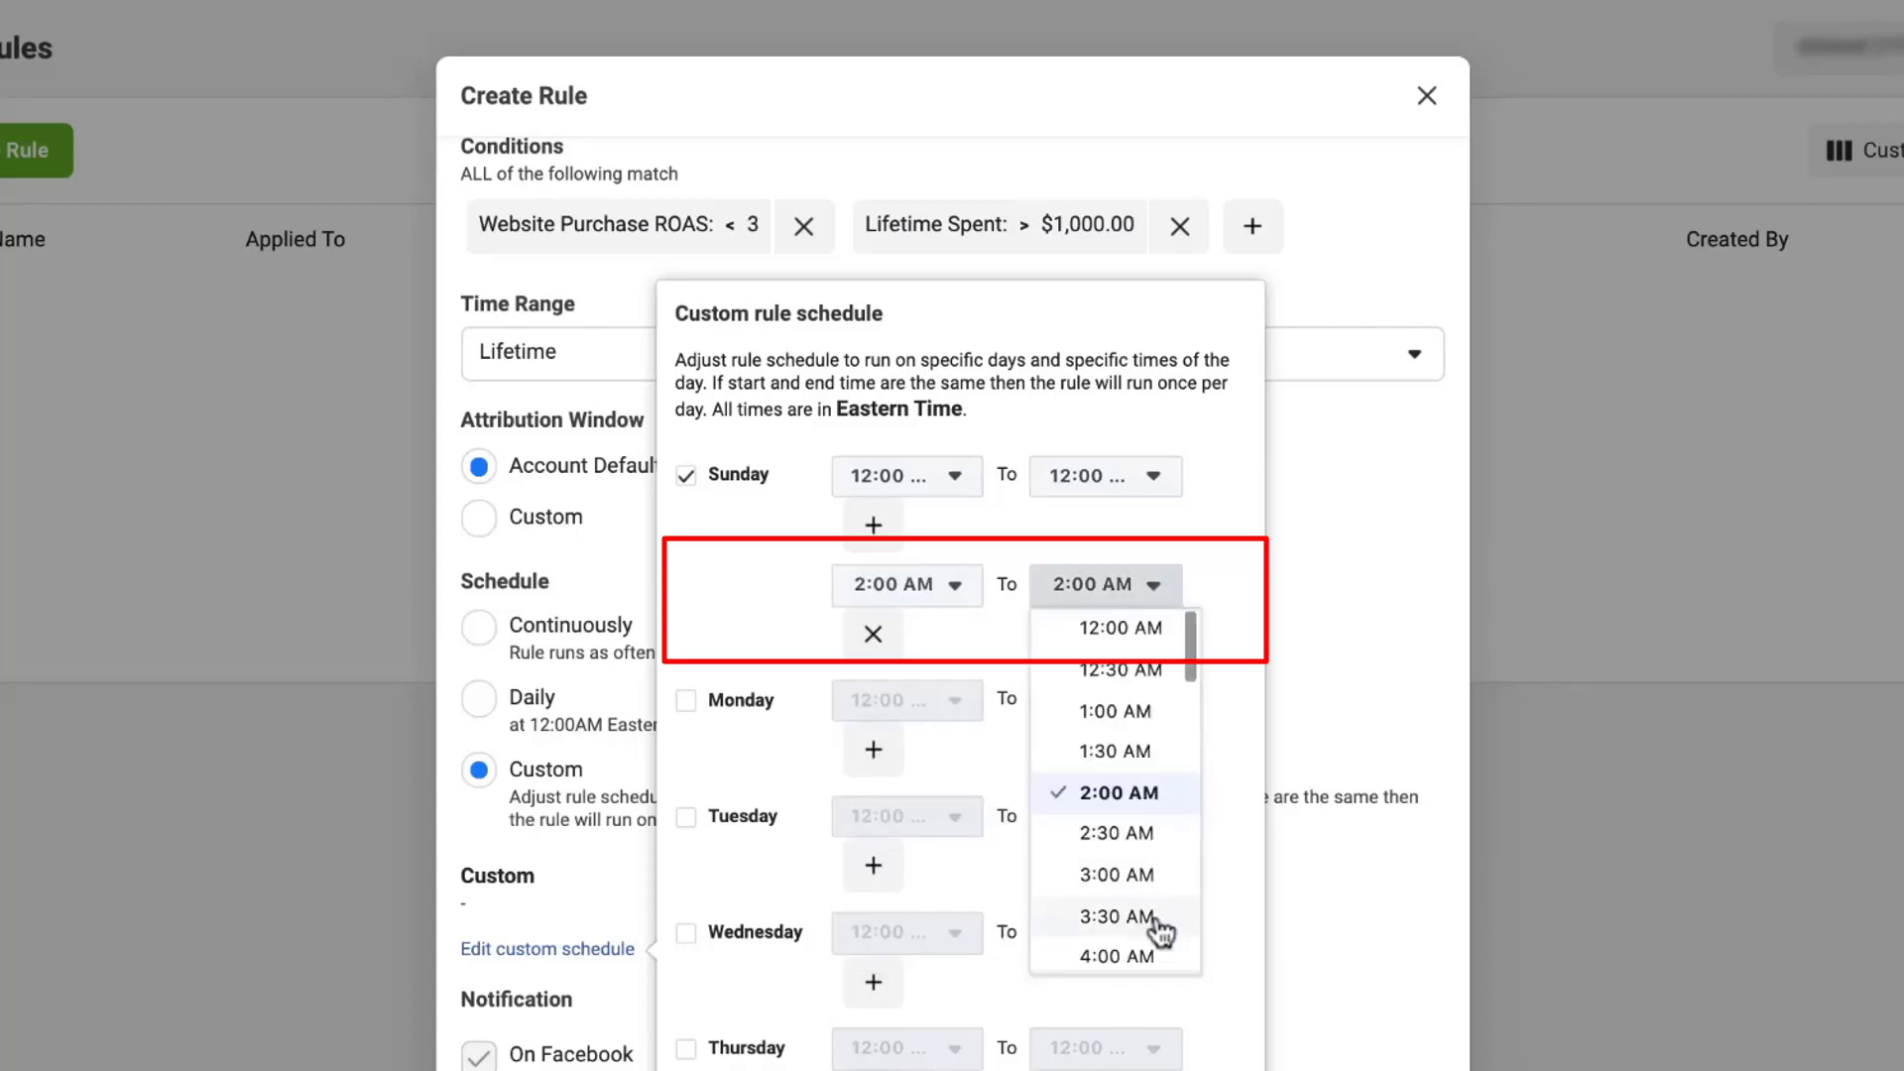
click(1154, 954)
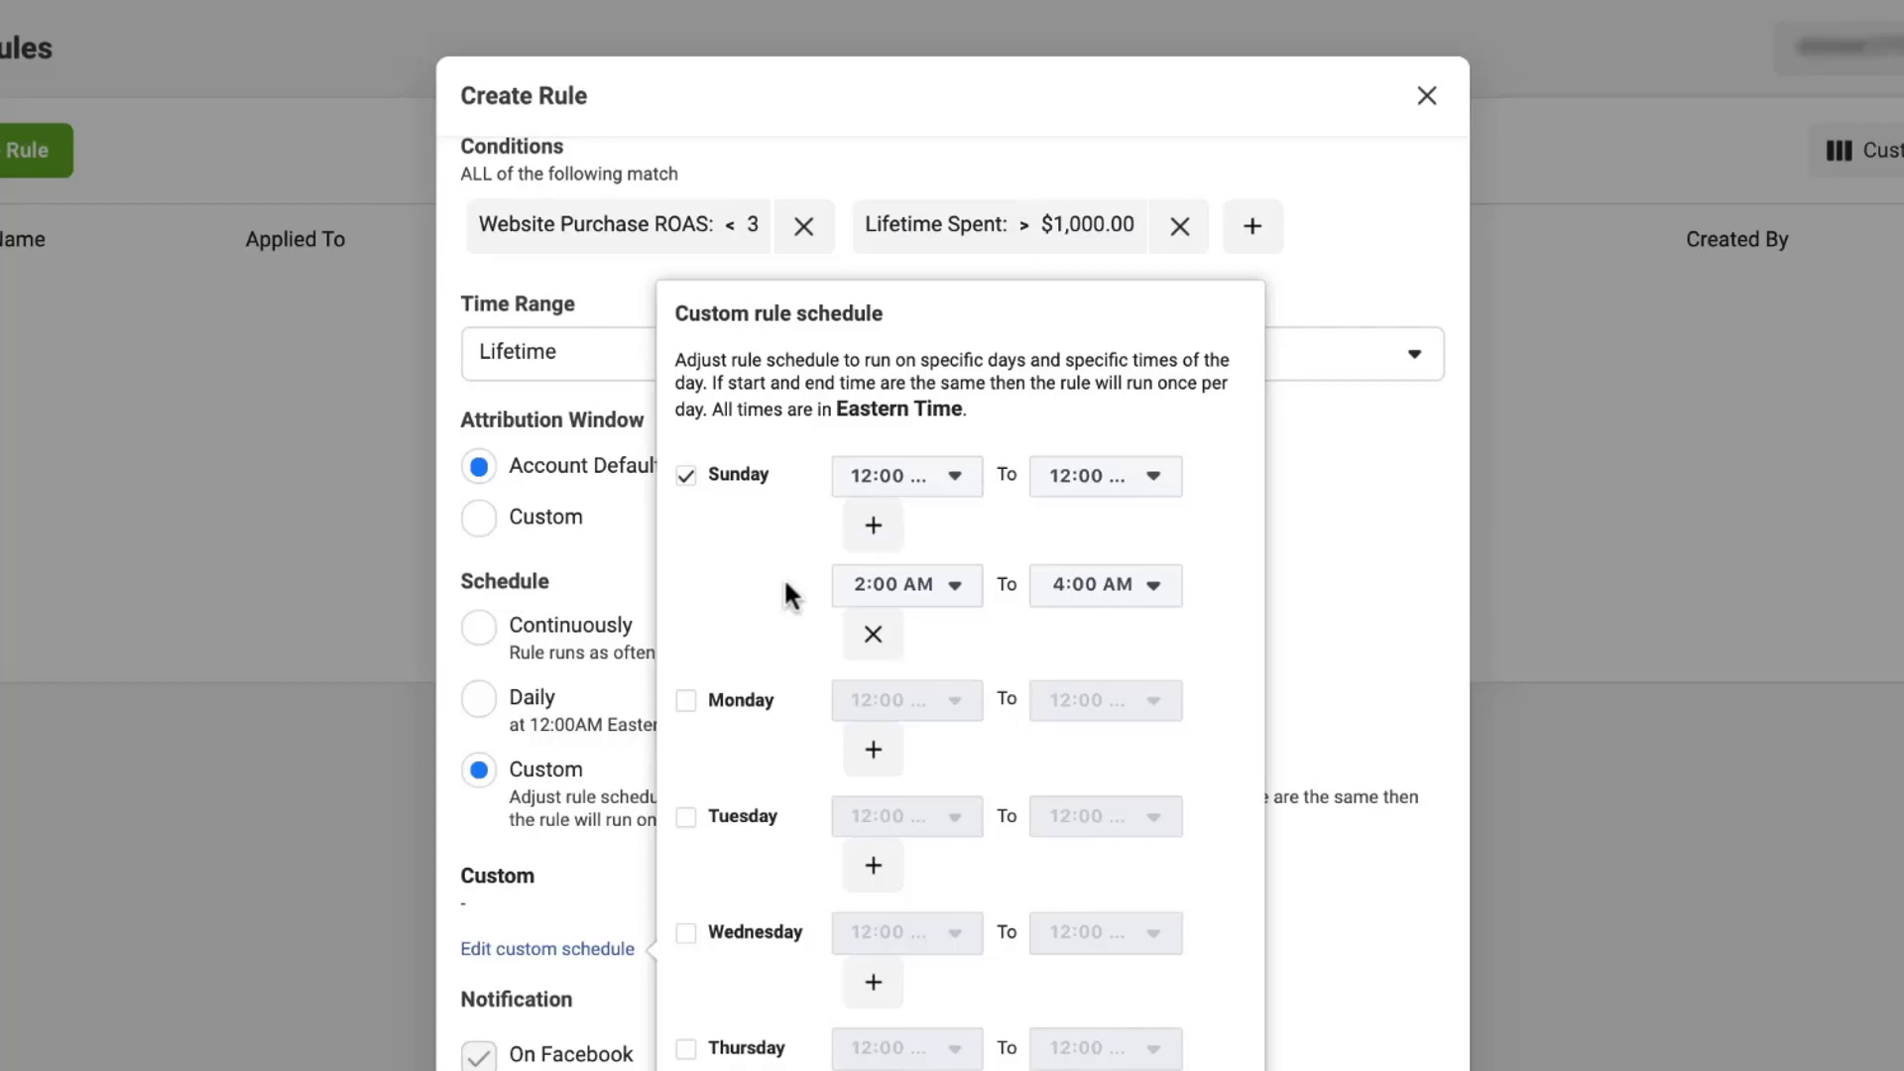
Remove Sunday from the custom schedule and set the rule to run Continuously
click(686, 476)
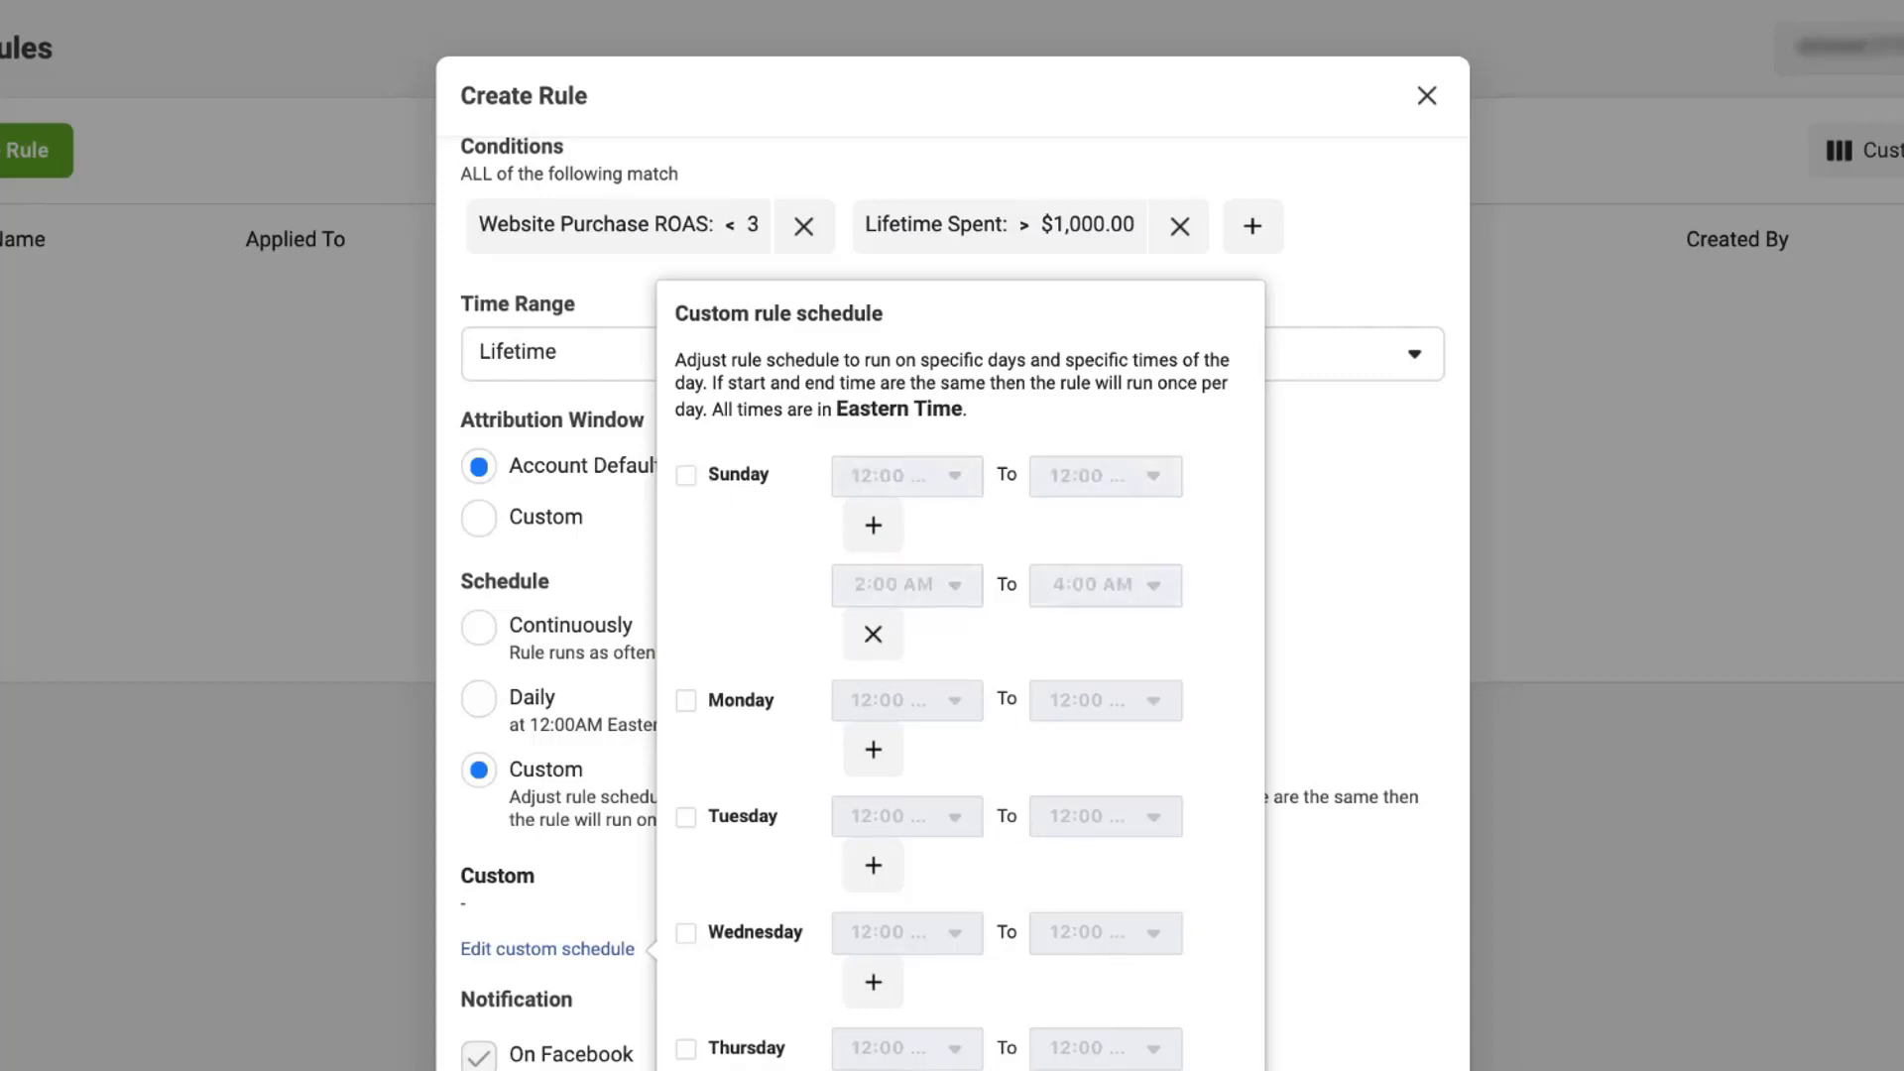
click(605, 791)
click(482, 630)
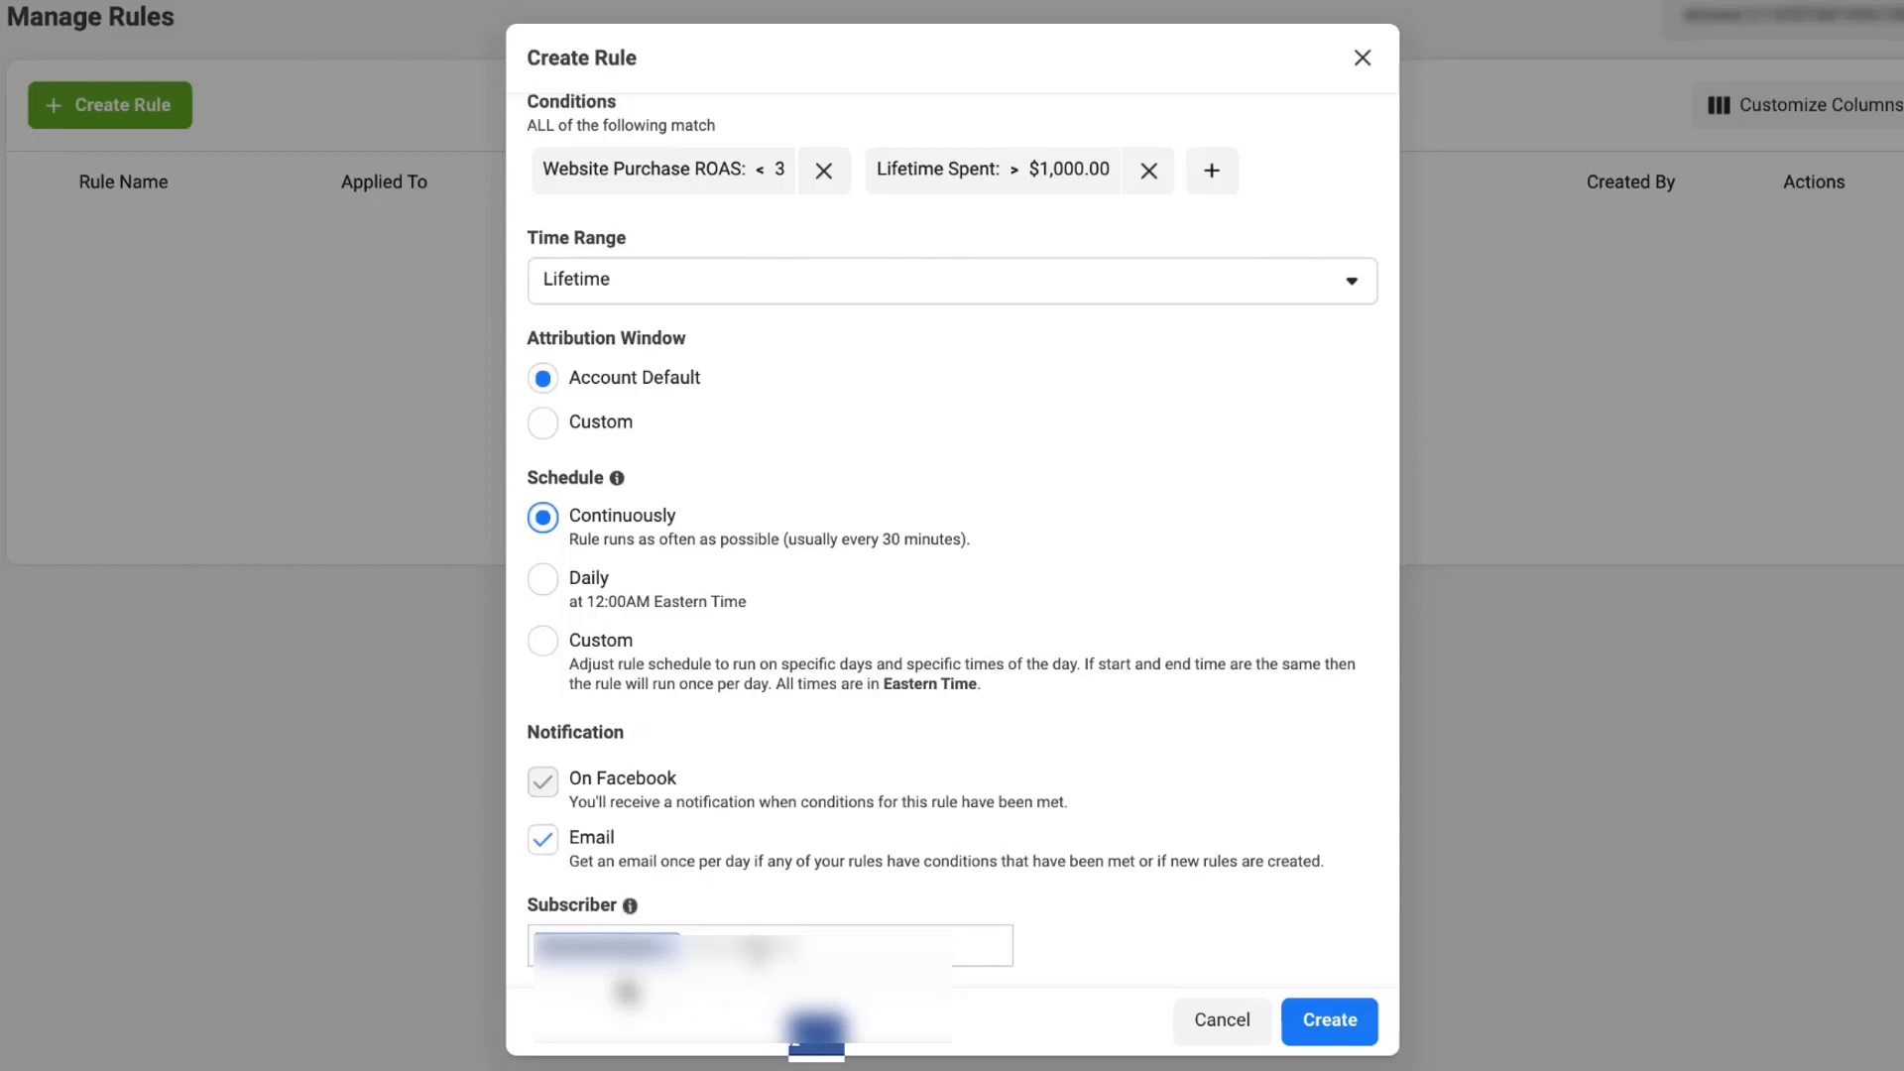
Find another subscriber by name, add them to the rule's notifications, and create the rule
click(756, 952)
text(joe)
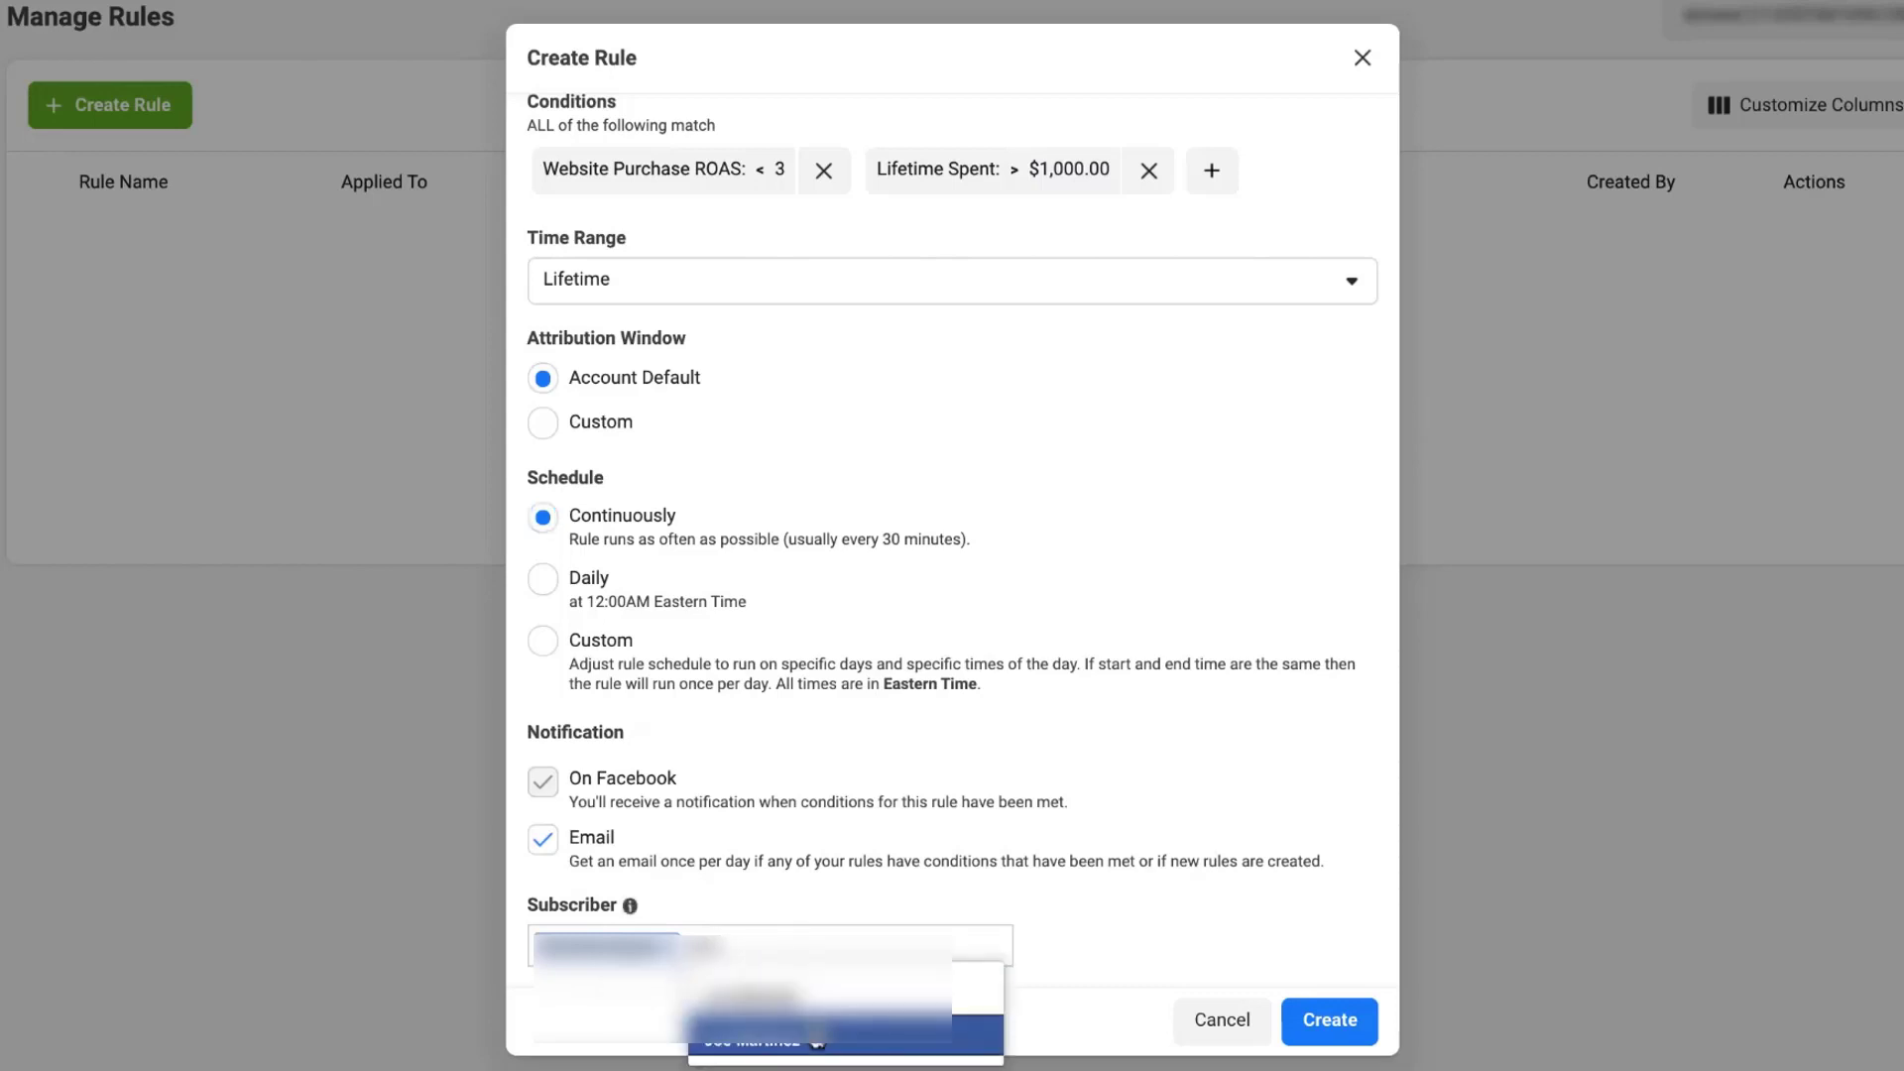
click(815, 1036)
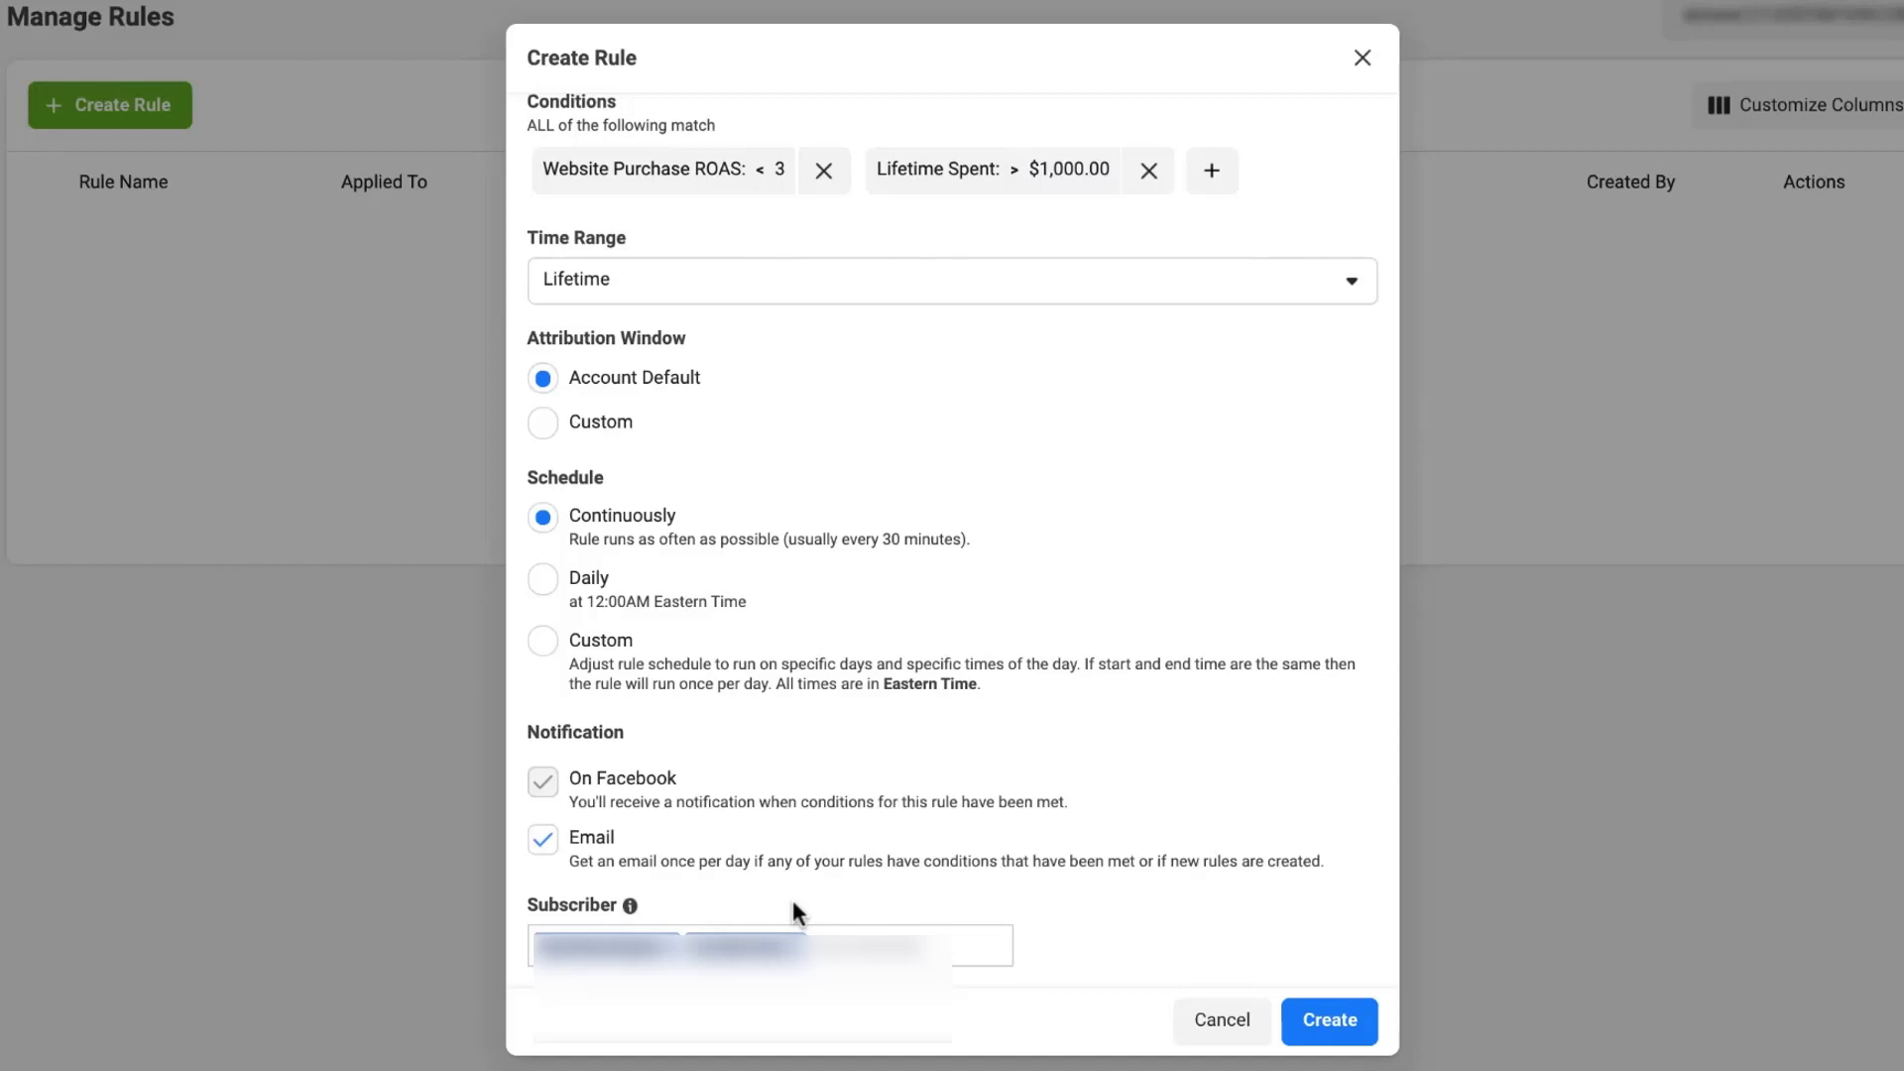
click(1357, 1029)
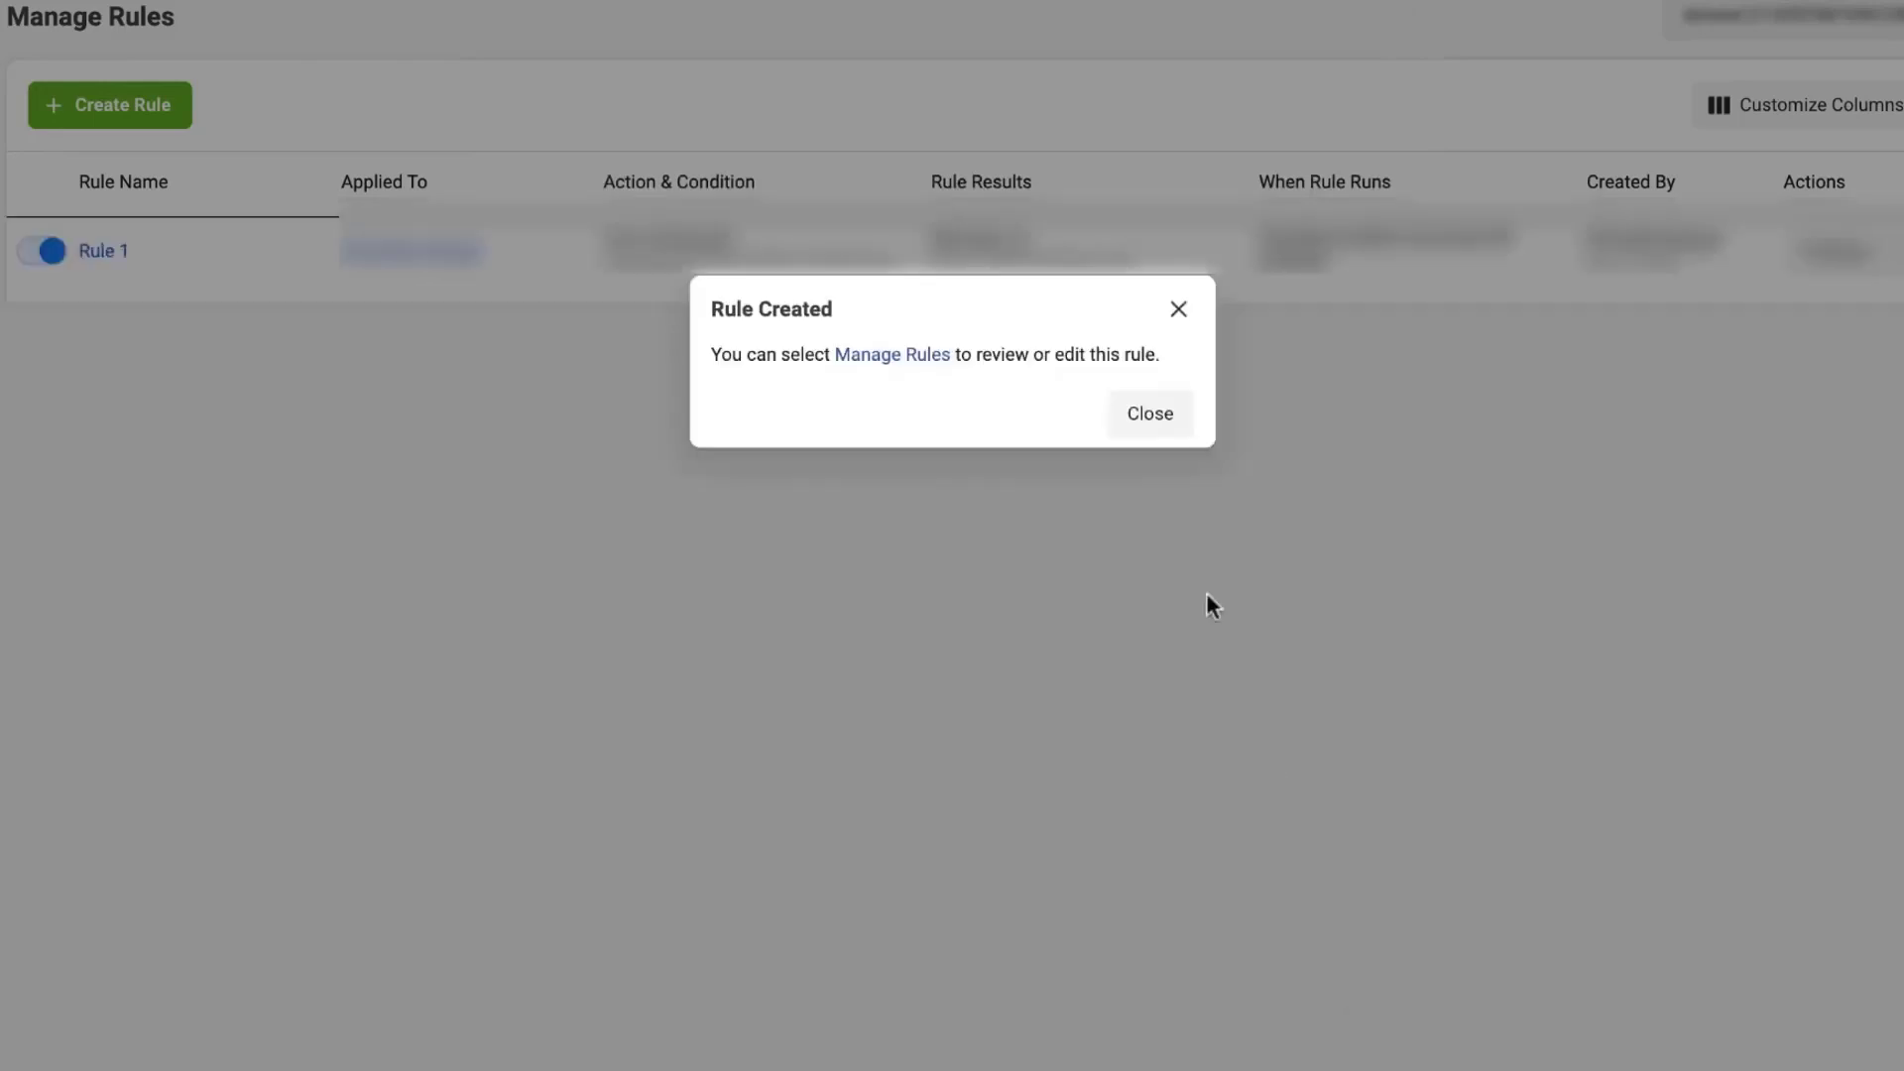
click(1143, 415)
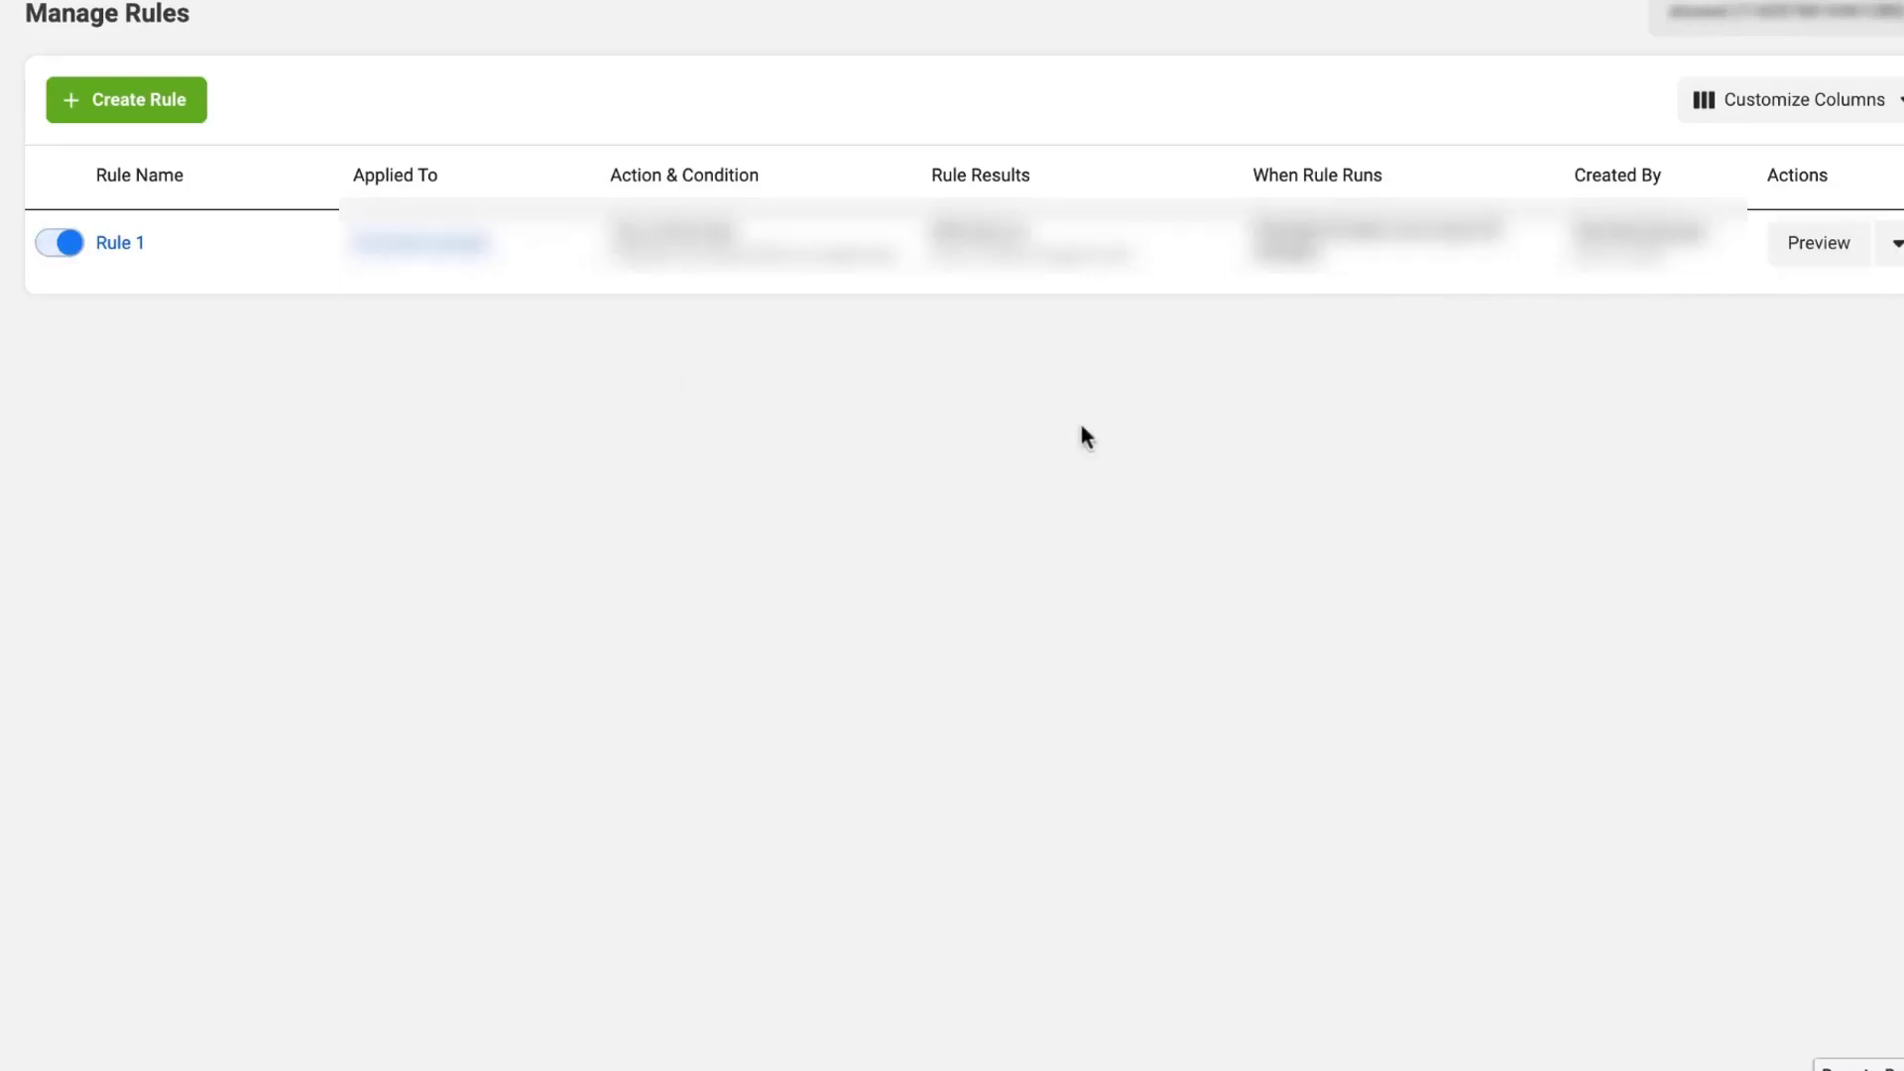
Preview the results of Rule 1 and turn the rule off
click(1851, 265)
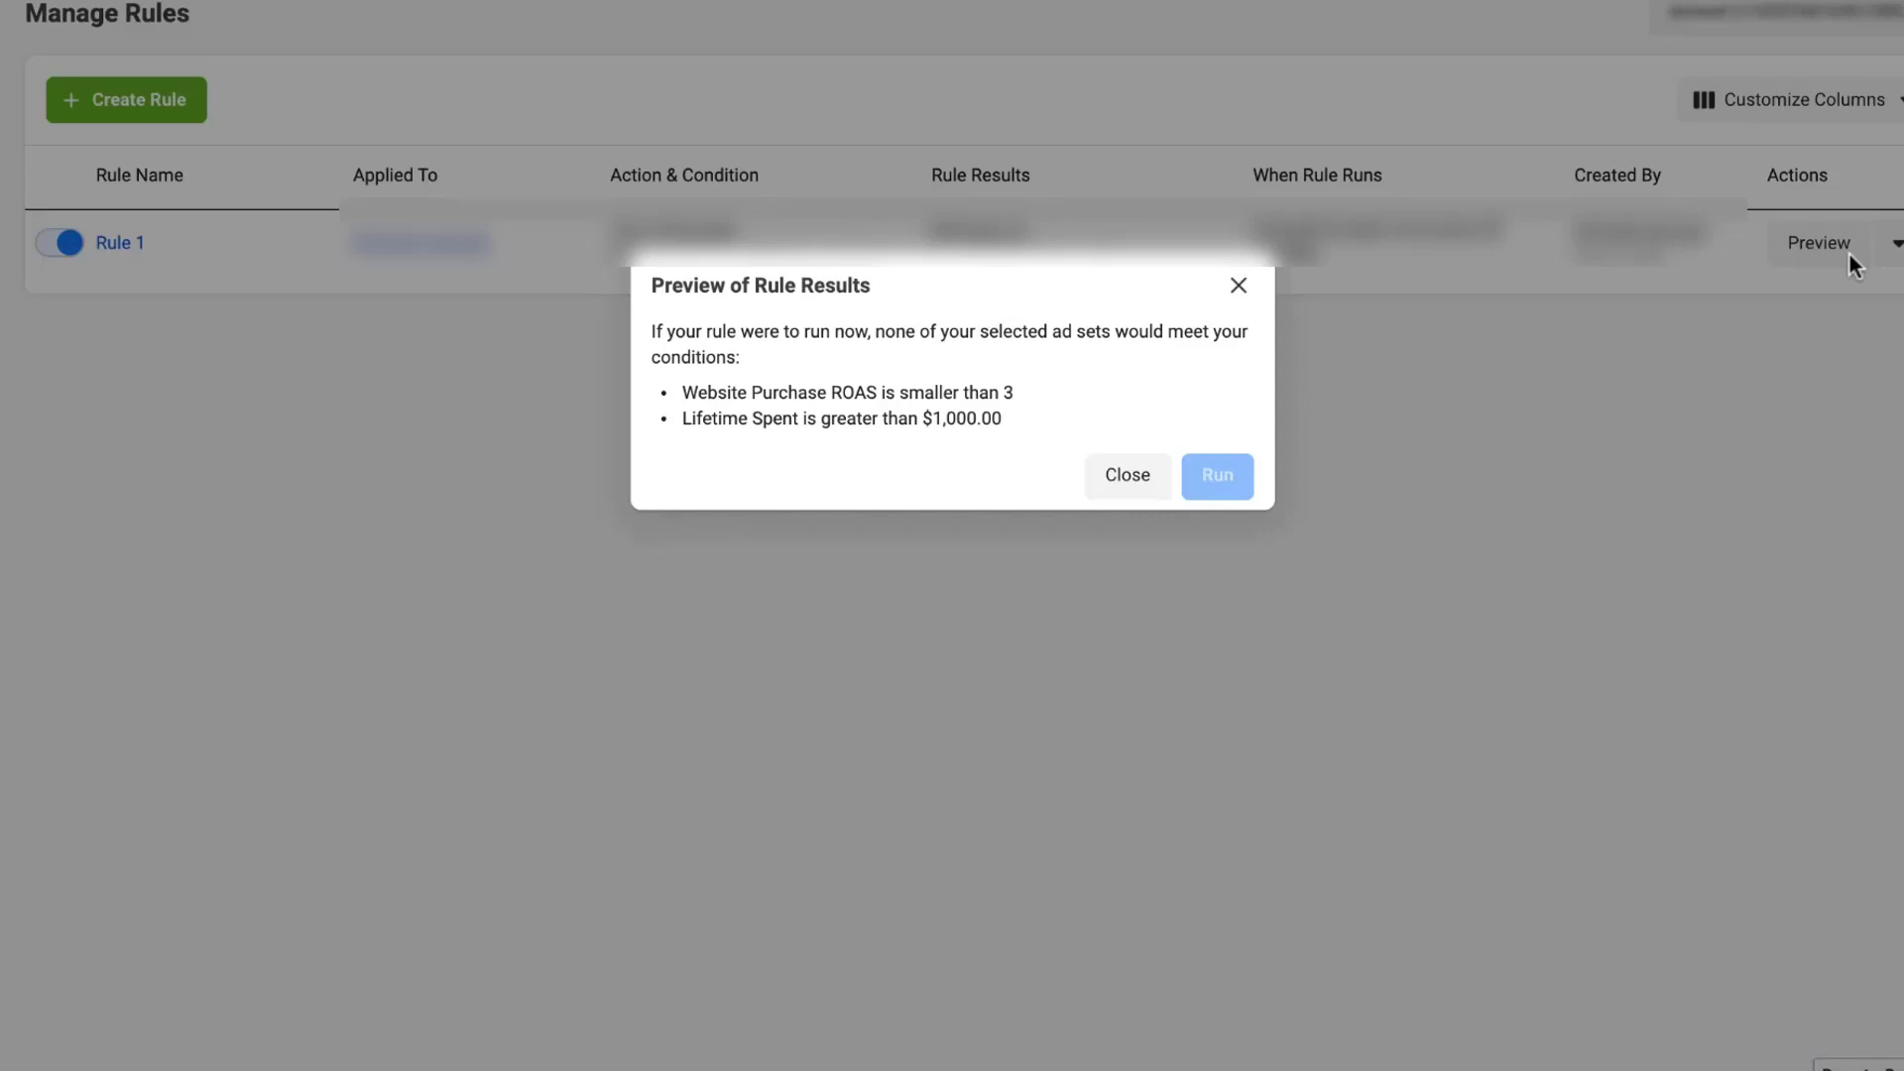
click(1157, 474)
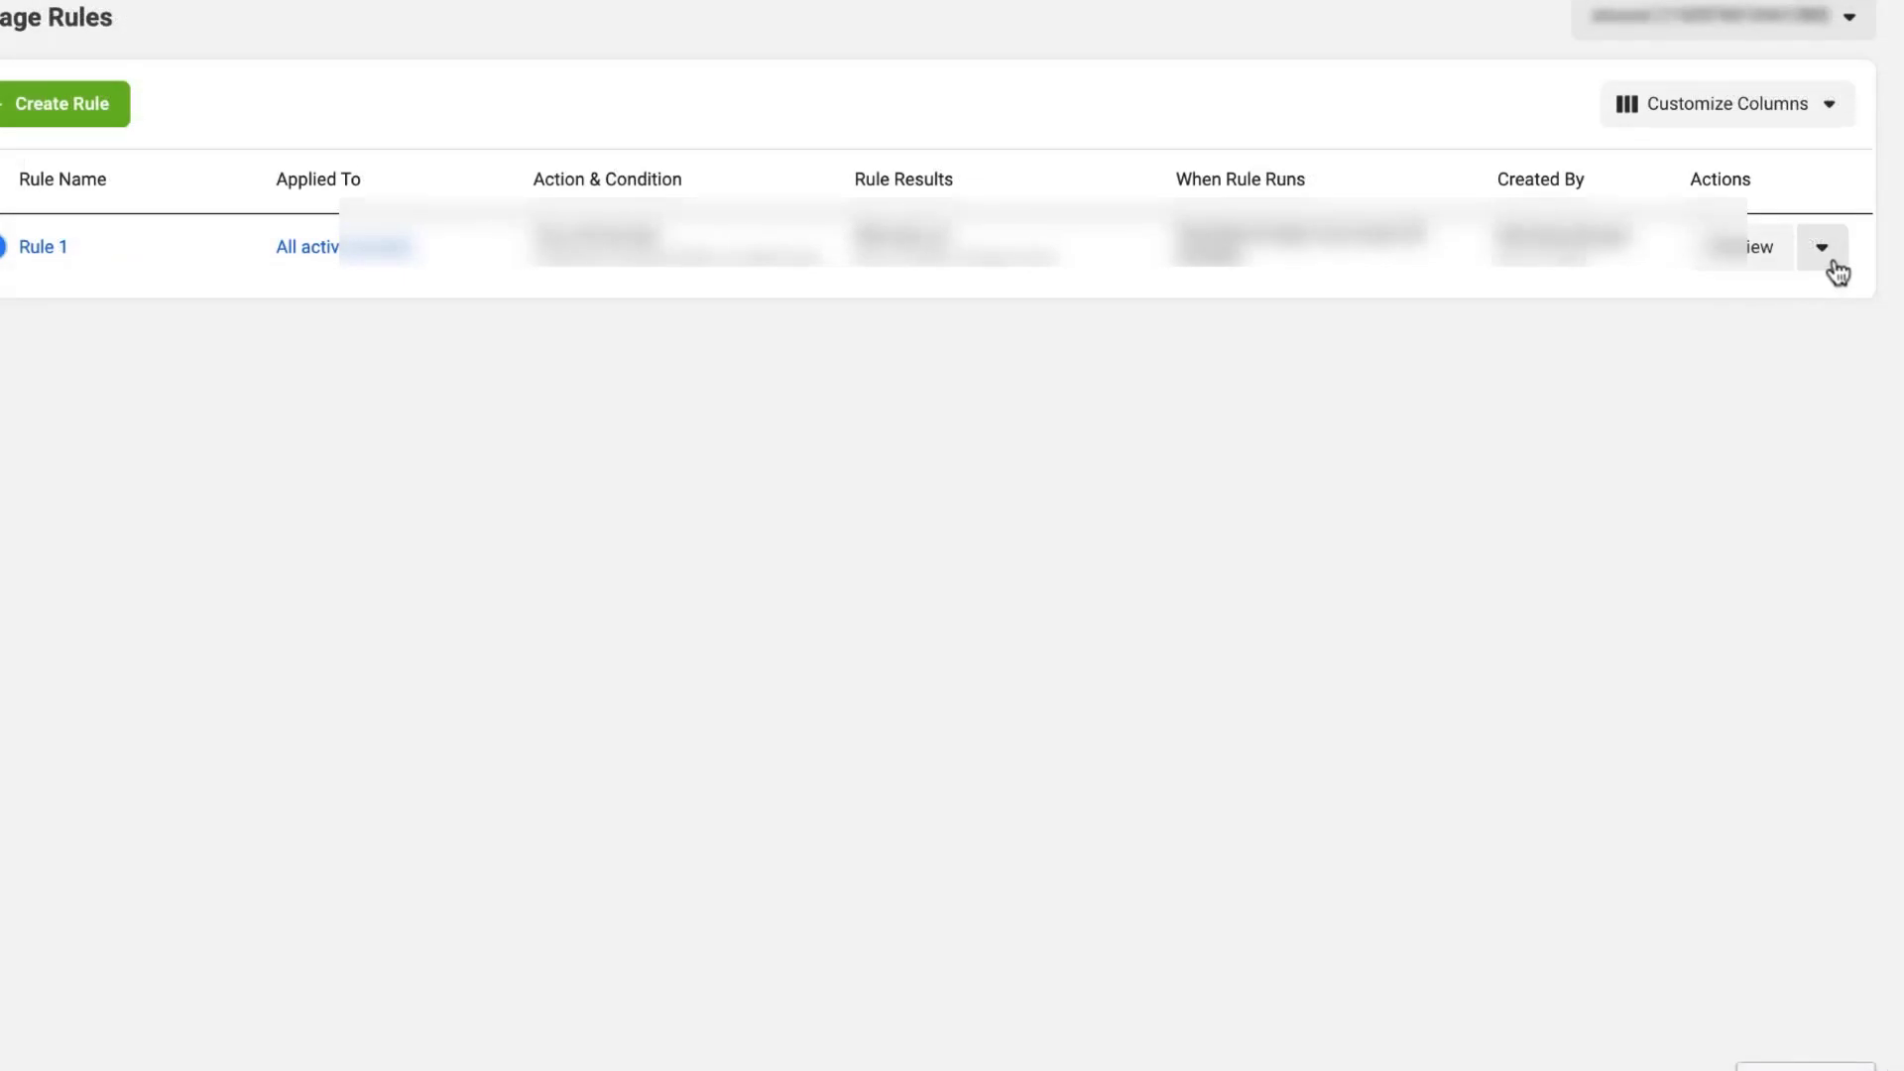
click(1833, 263)
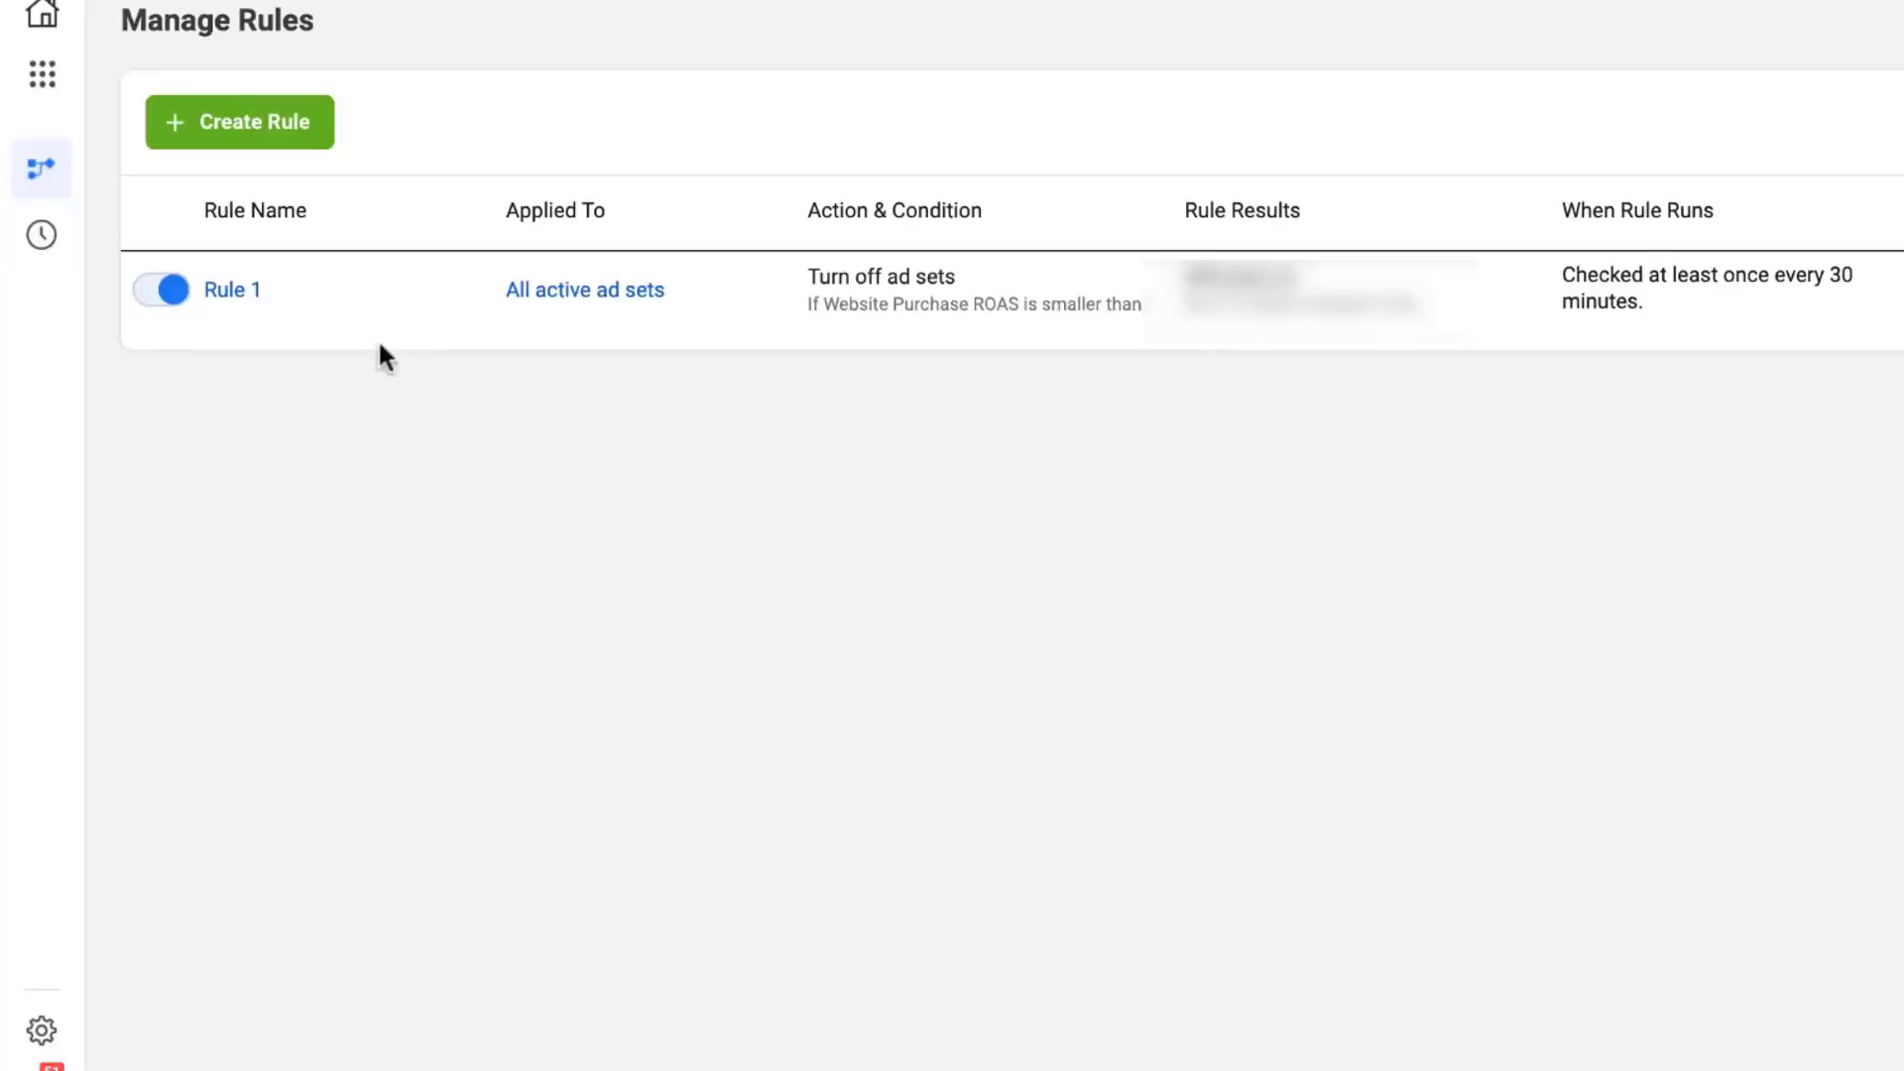
click(185, 291)
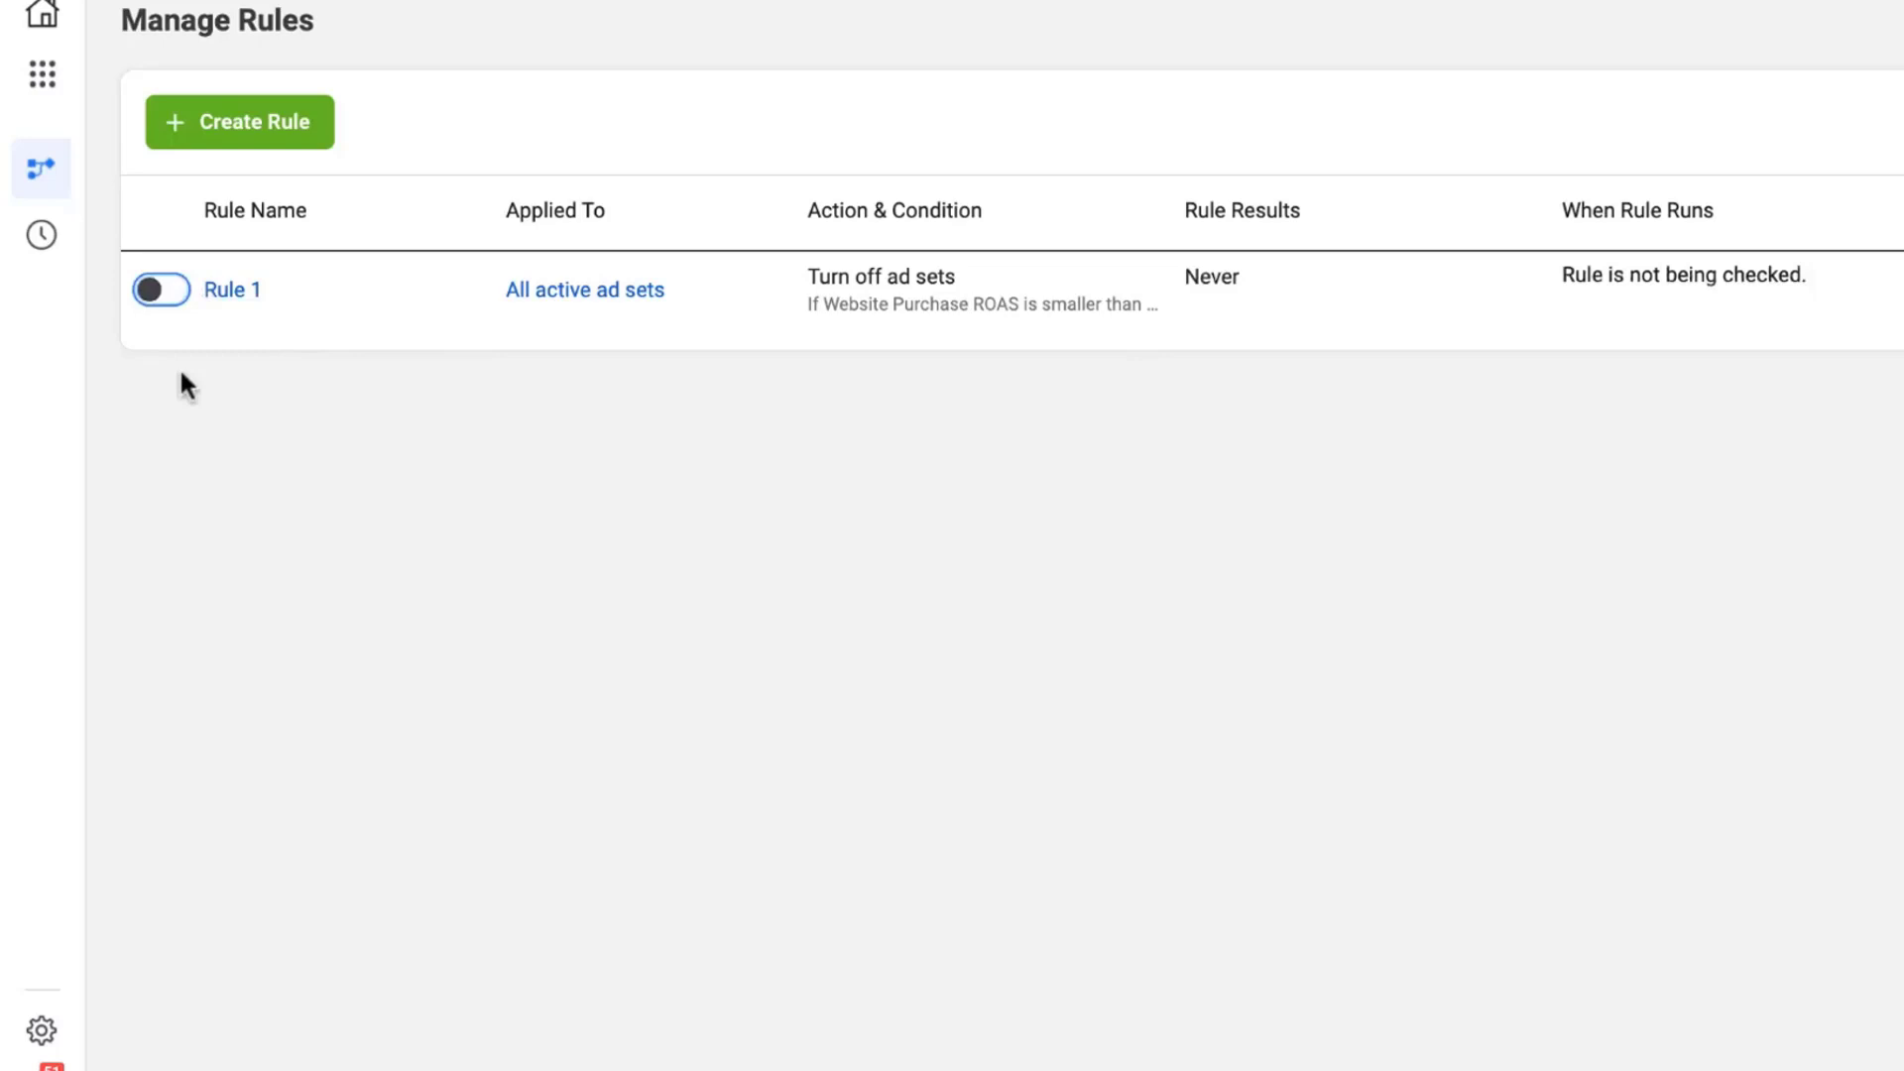
Start a new rule and apply it to all active campaigns
click(275, 161)
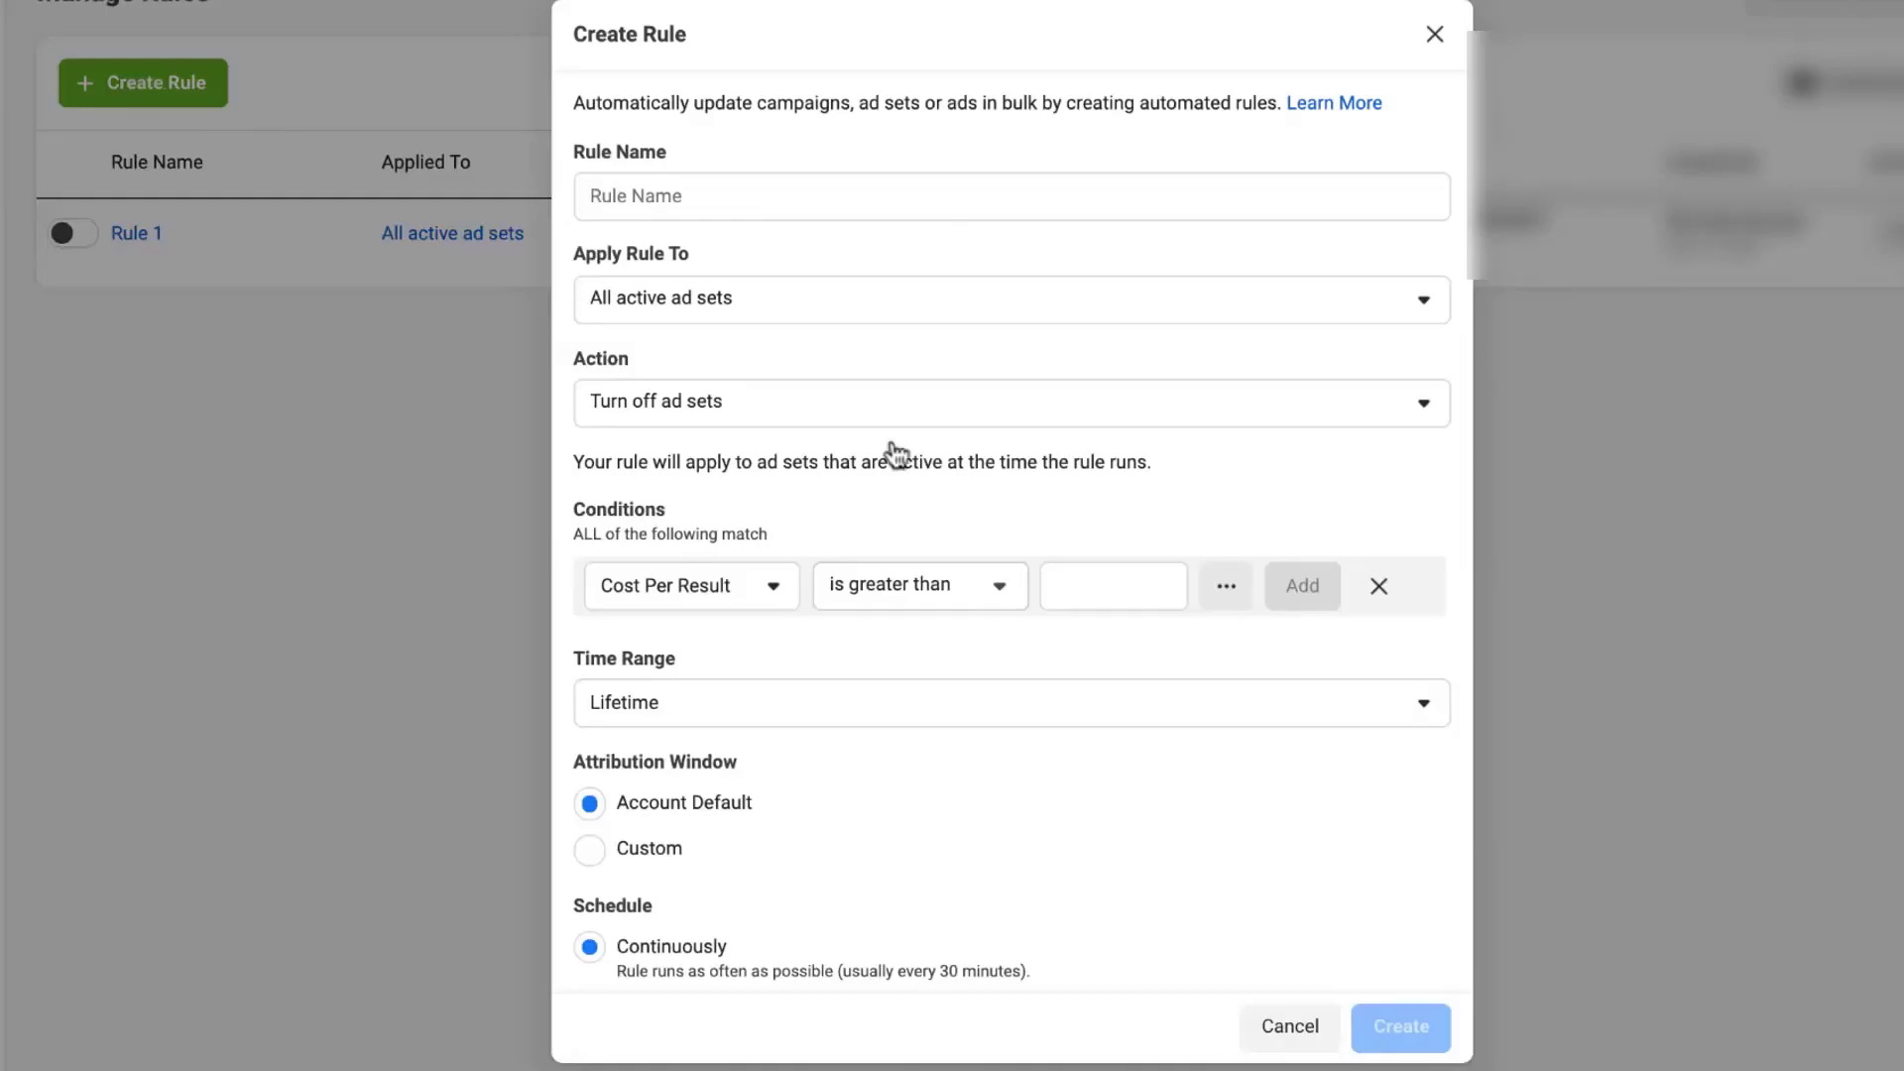
click(885, 310)
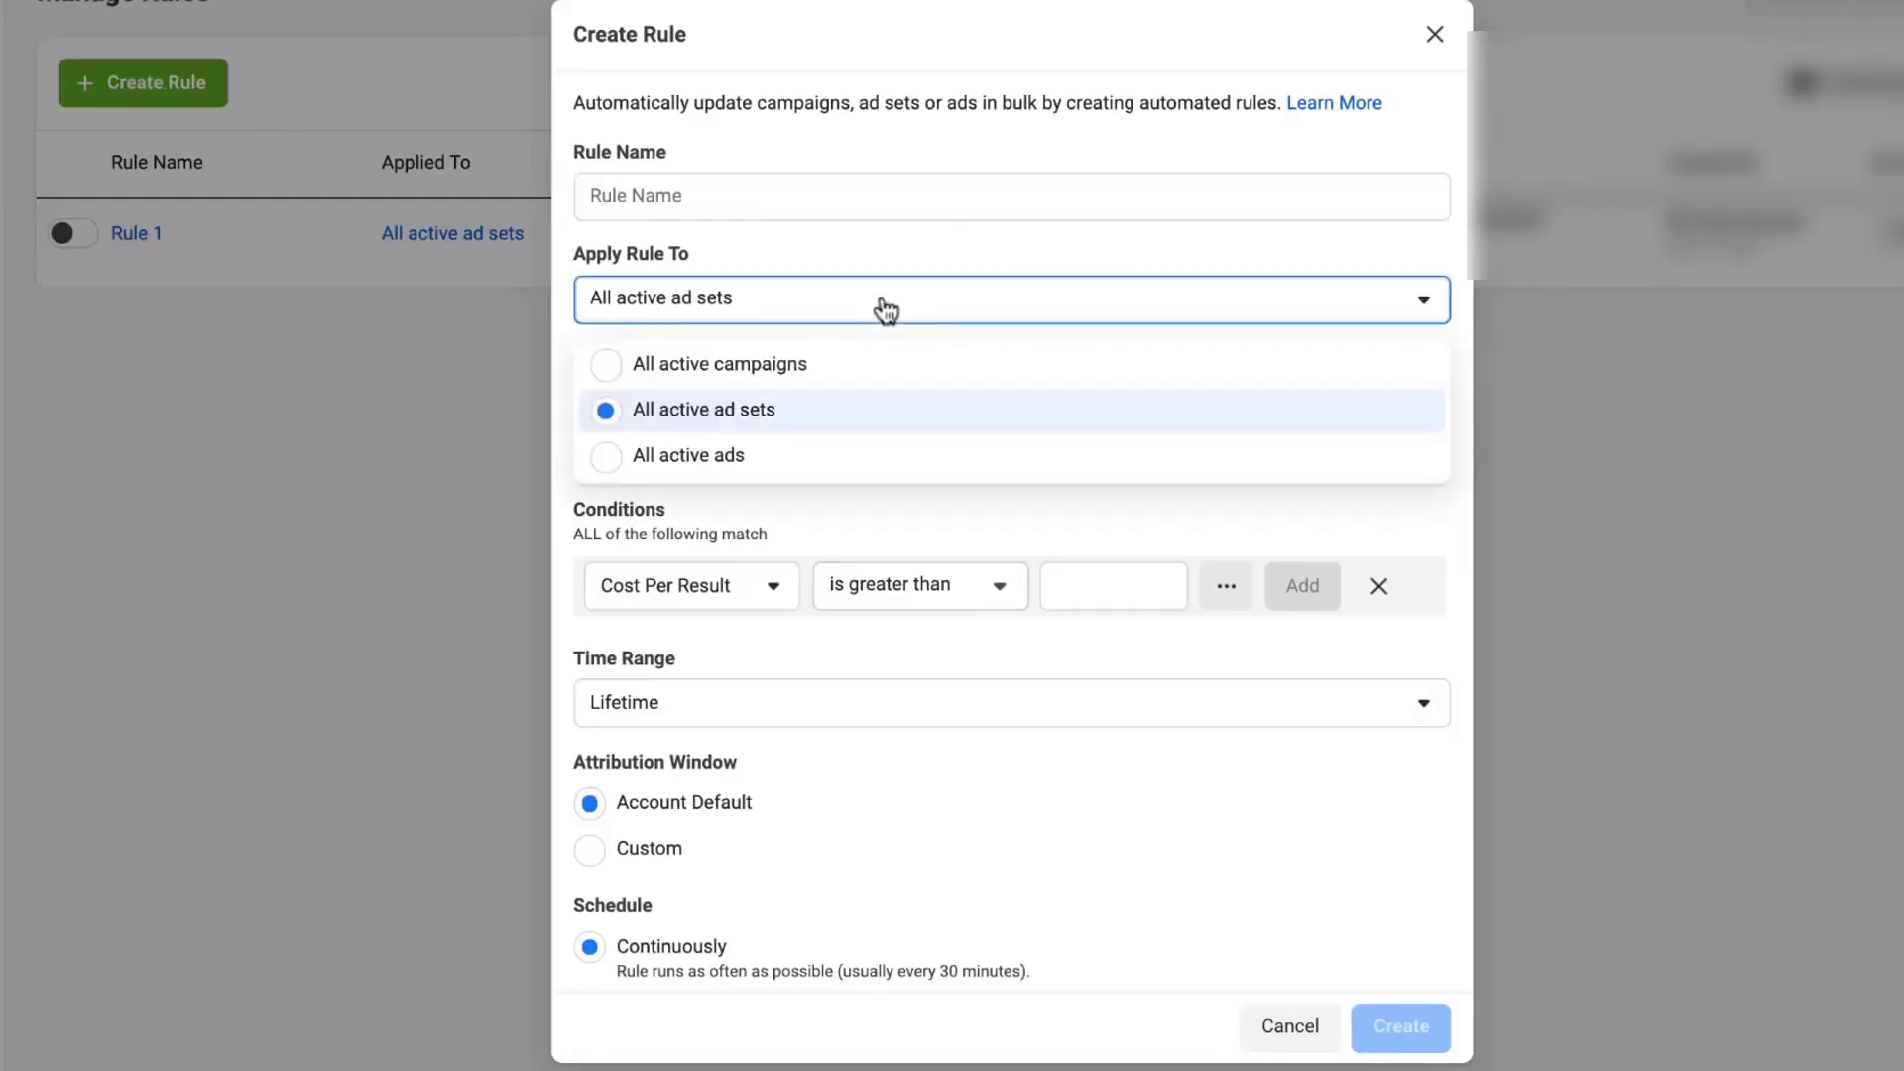
click(865, 375)
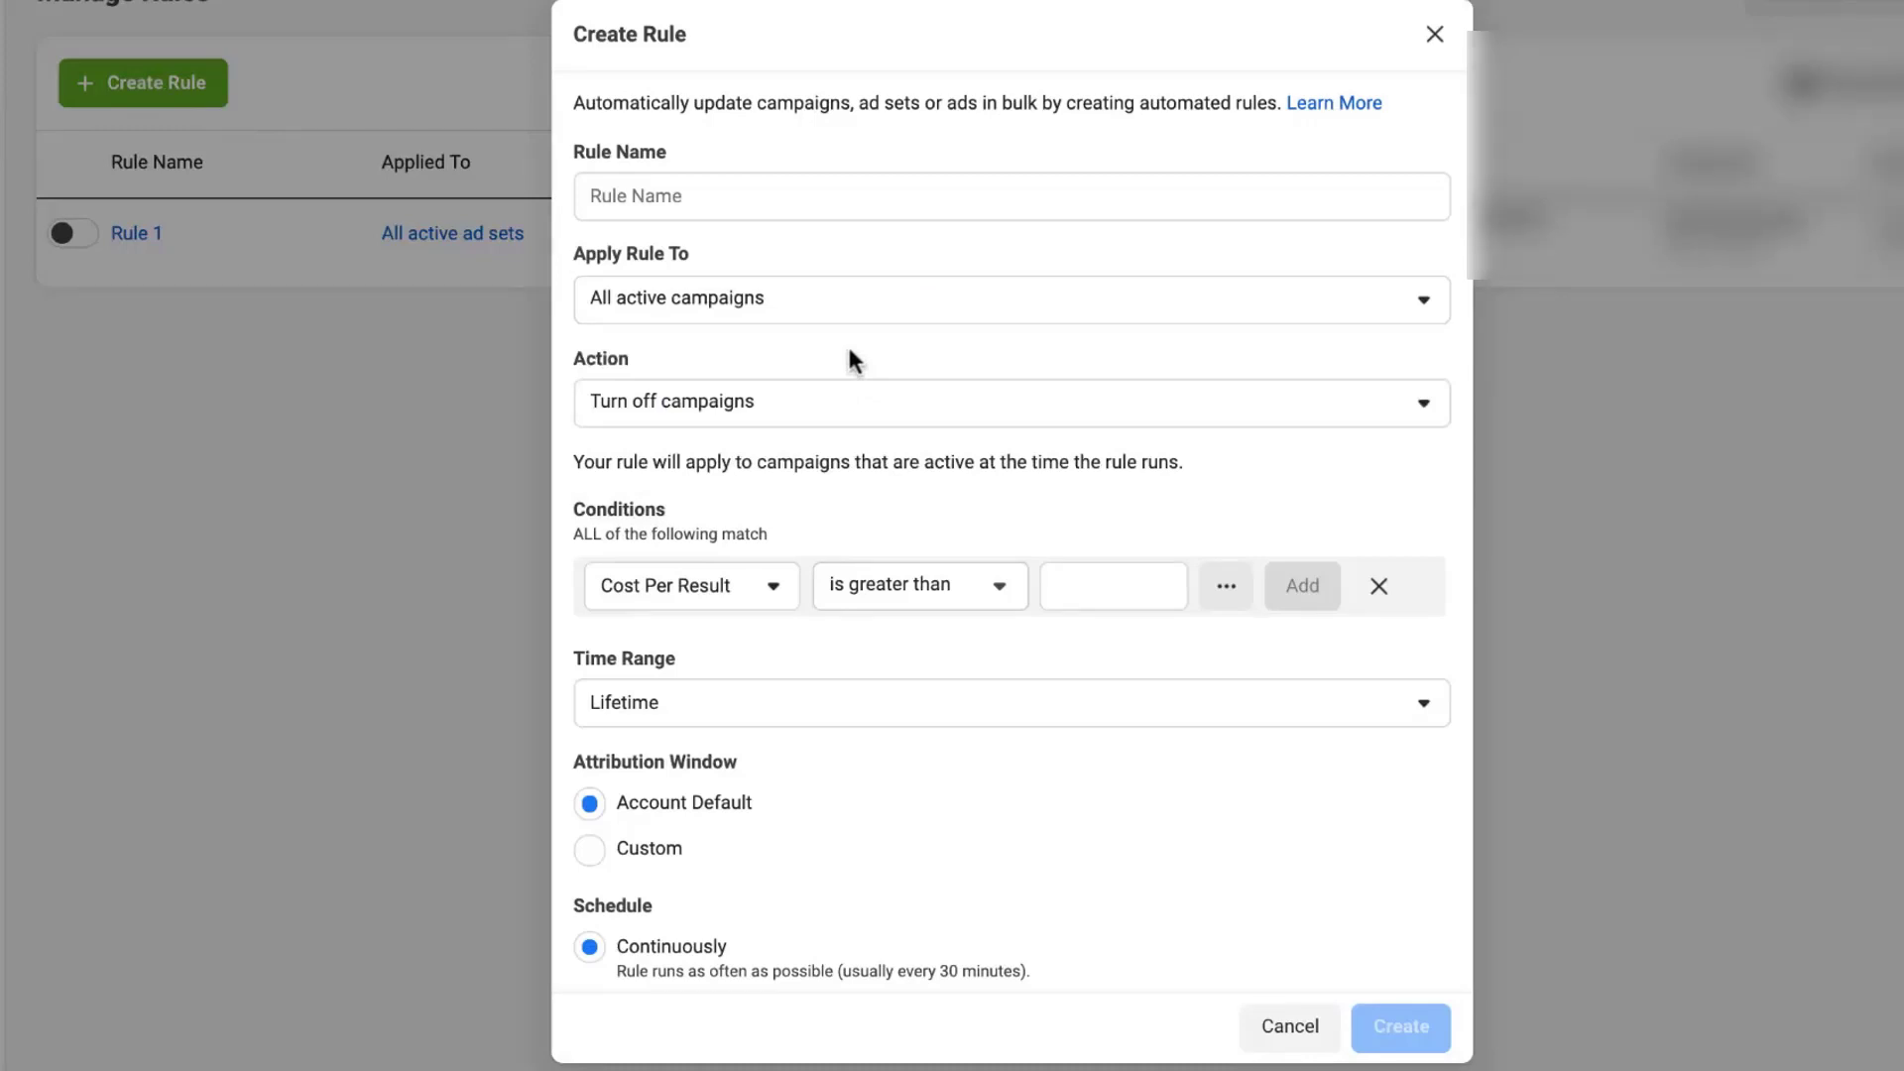
Add the condition that Campaign name contains "Holiday 2024" and include Friday in the new rule's custom schedule
click(779, 600)
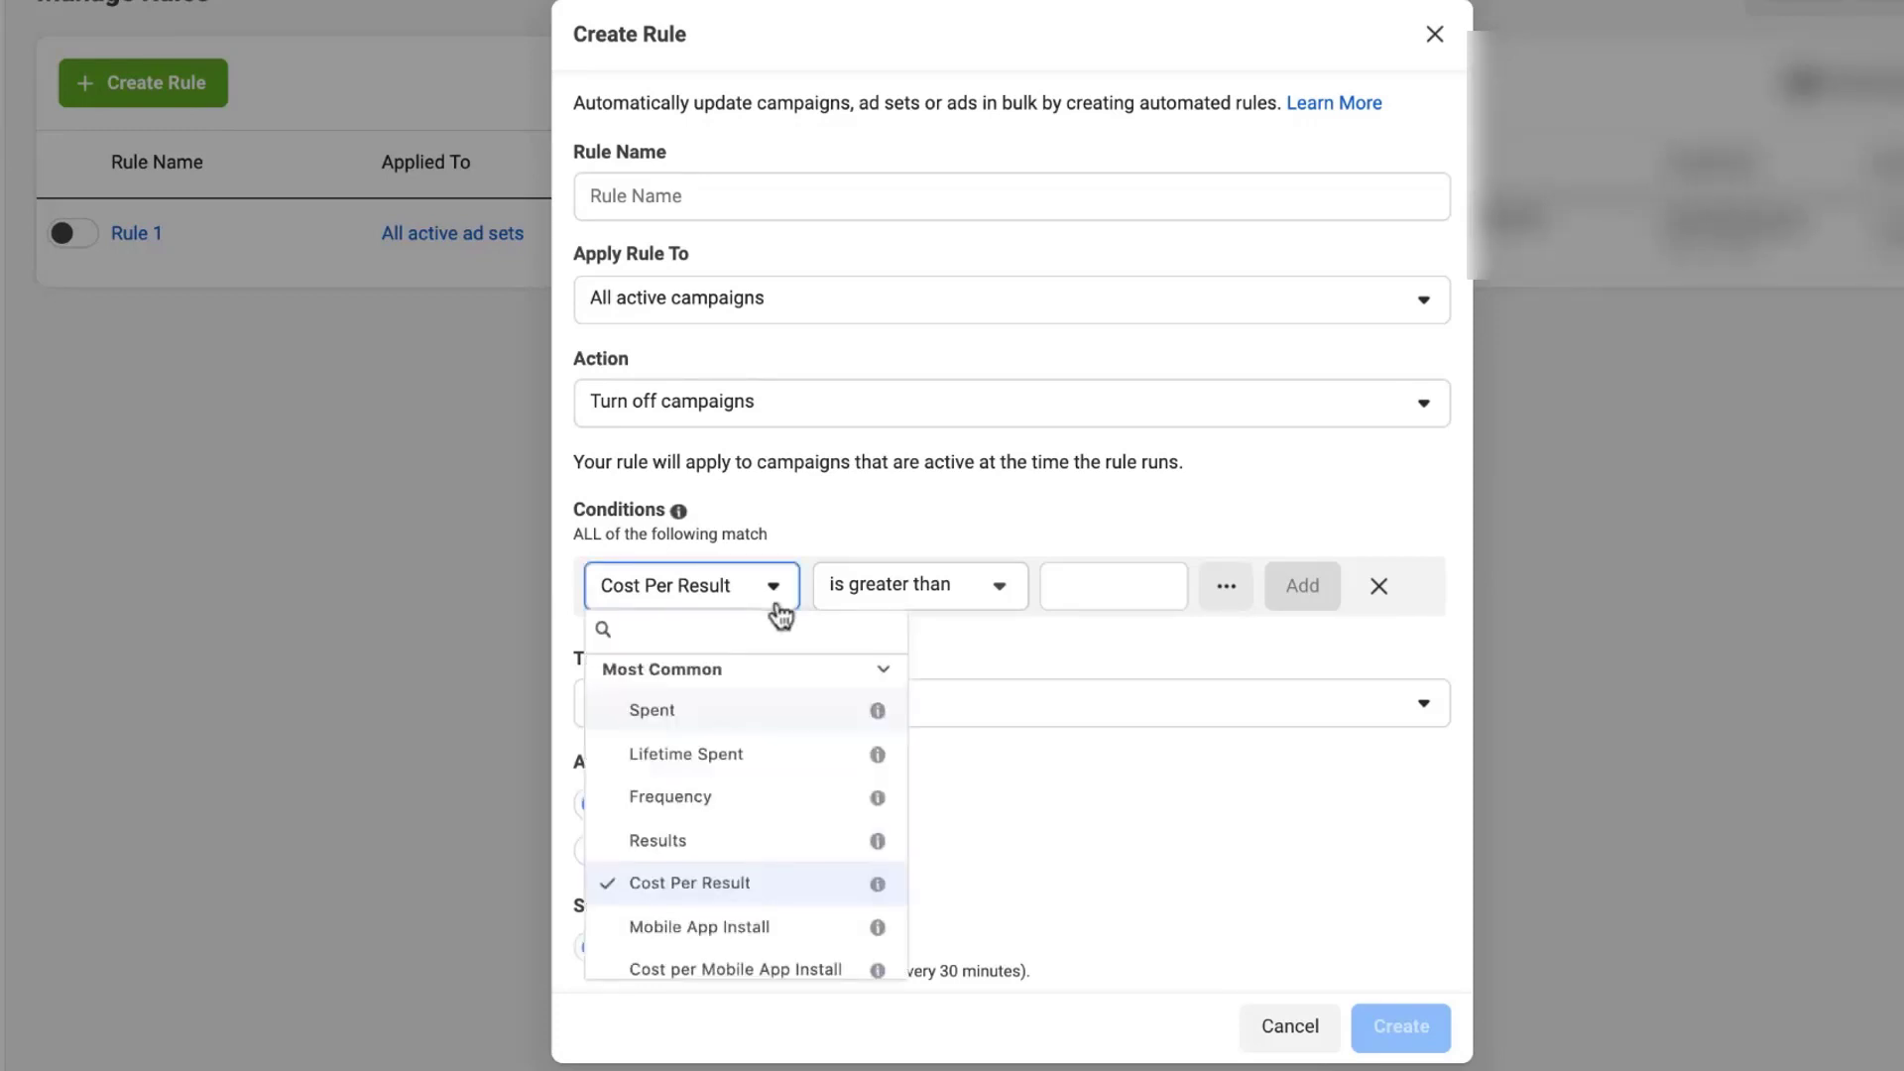
scroll(779, 850, down, 5)
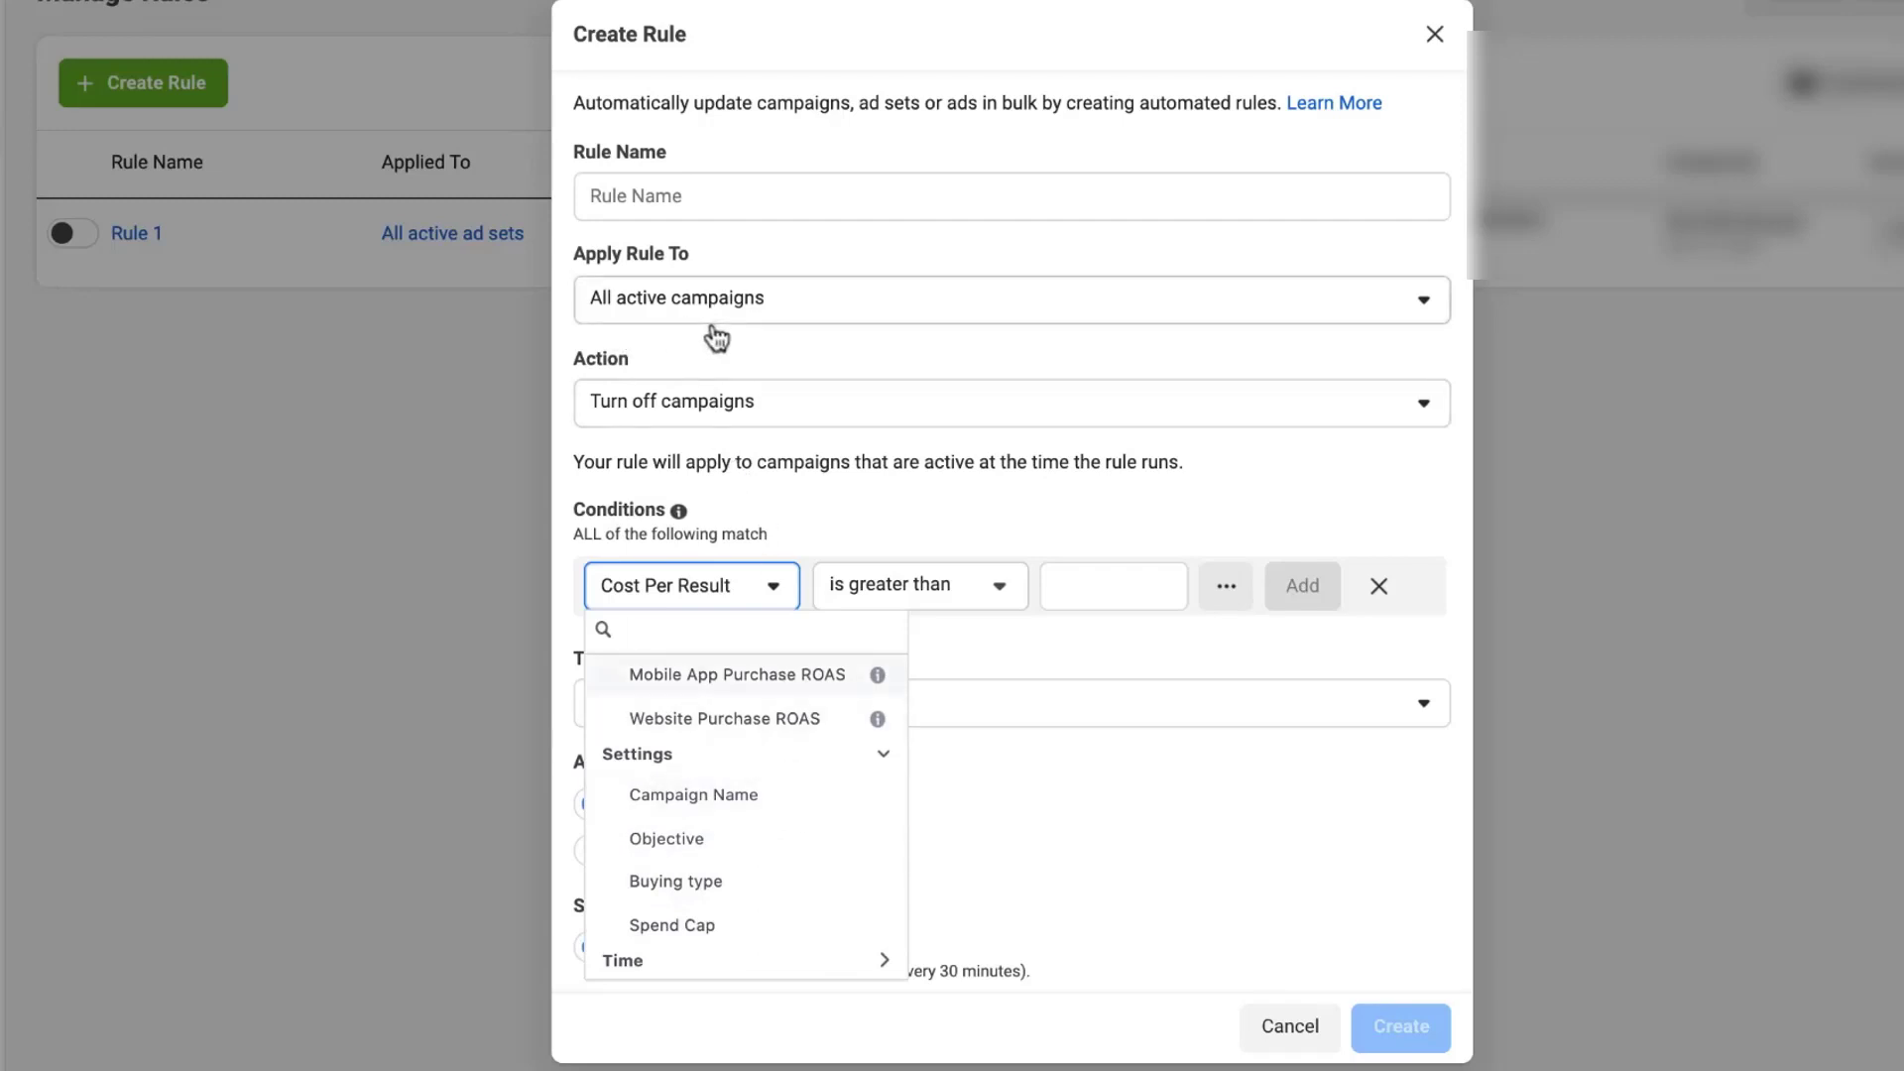
click(801, 816)
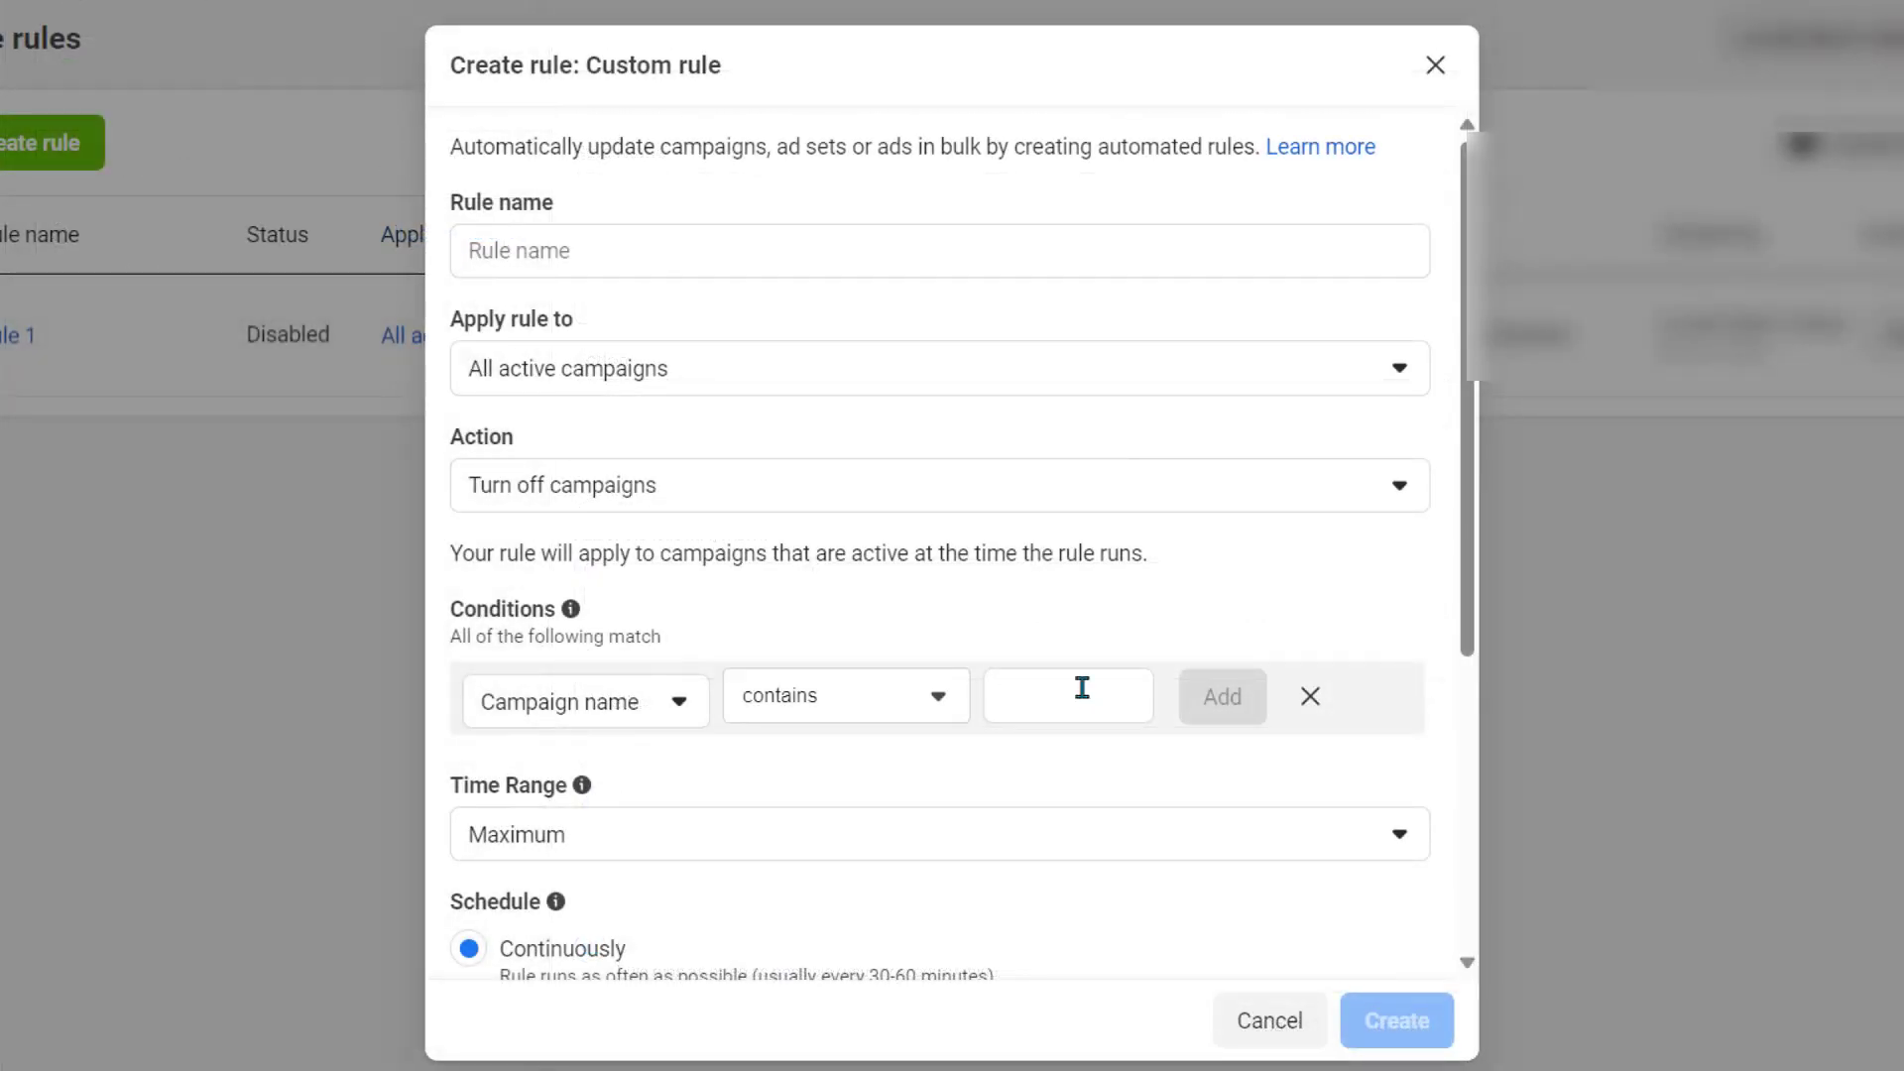
text(Holiday 2024)
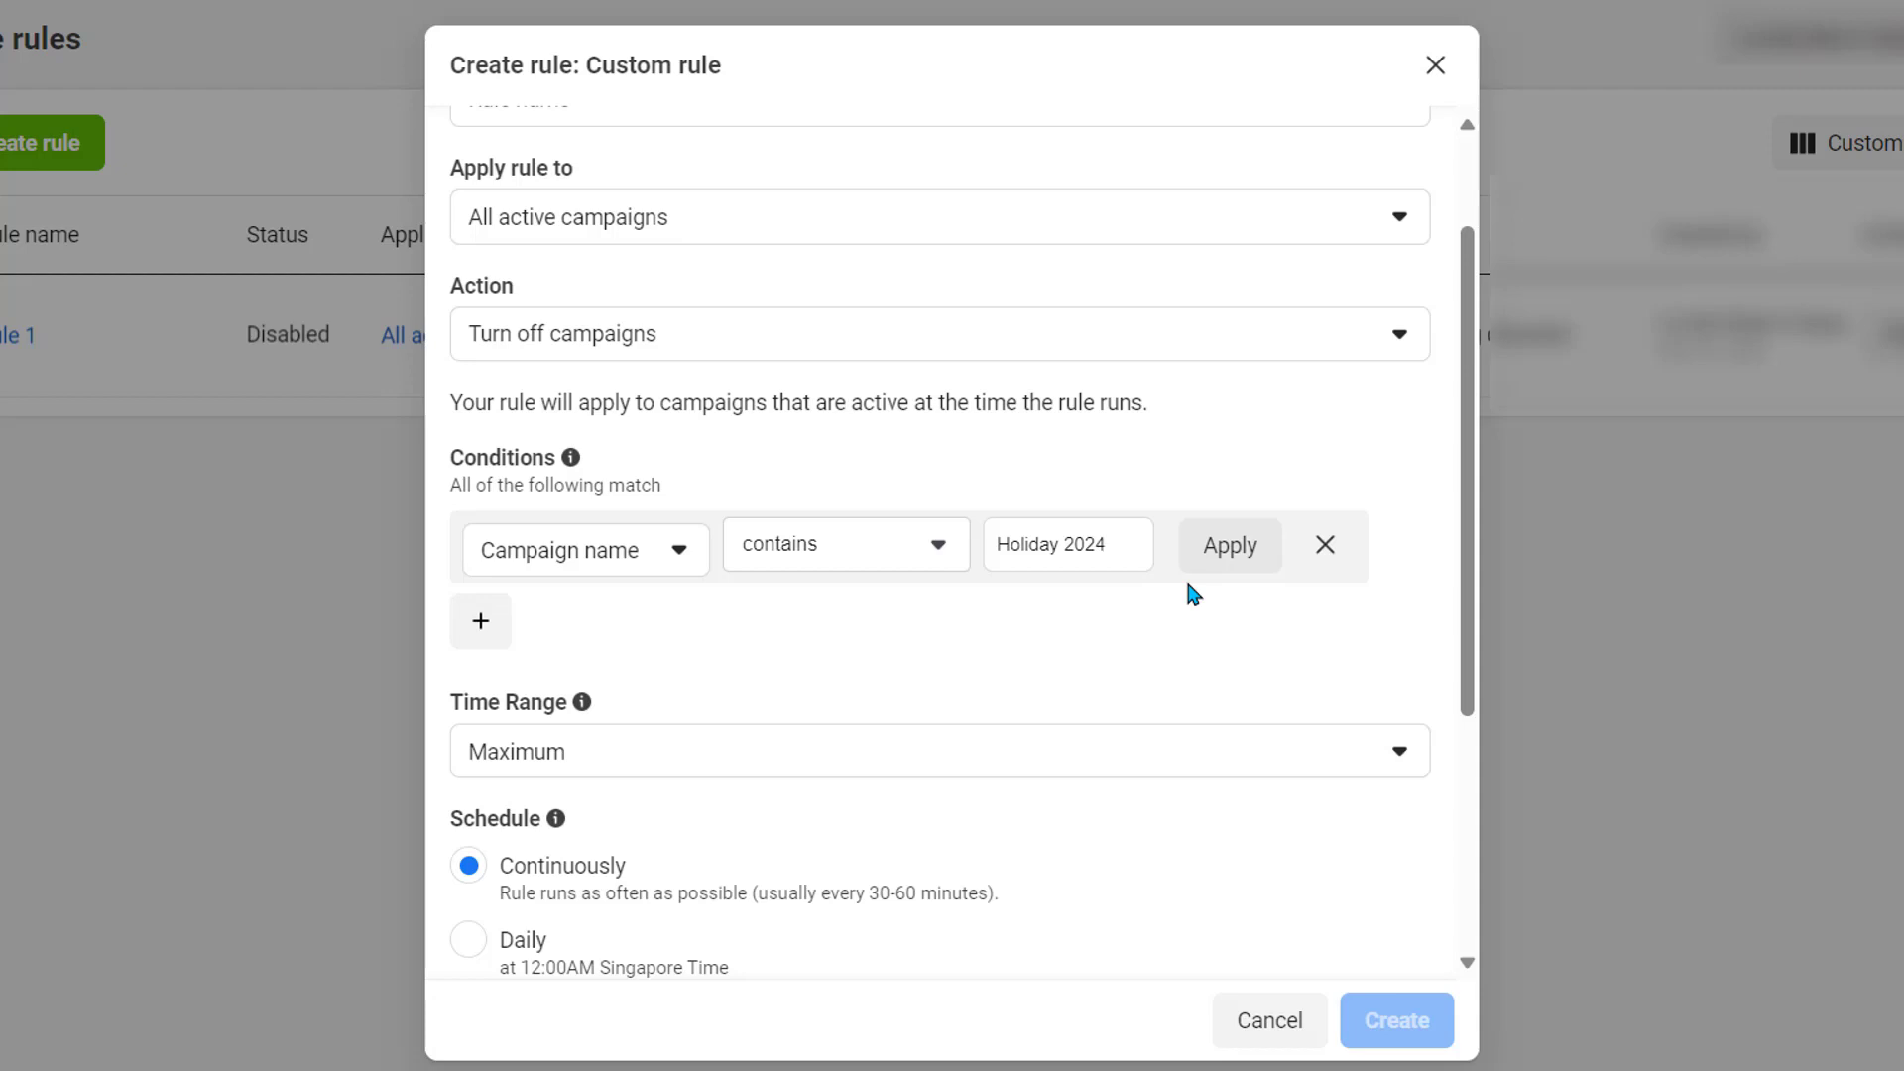
click(1230, 547)
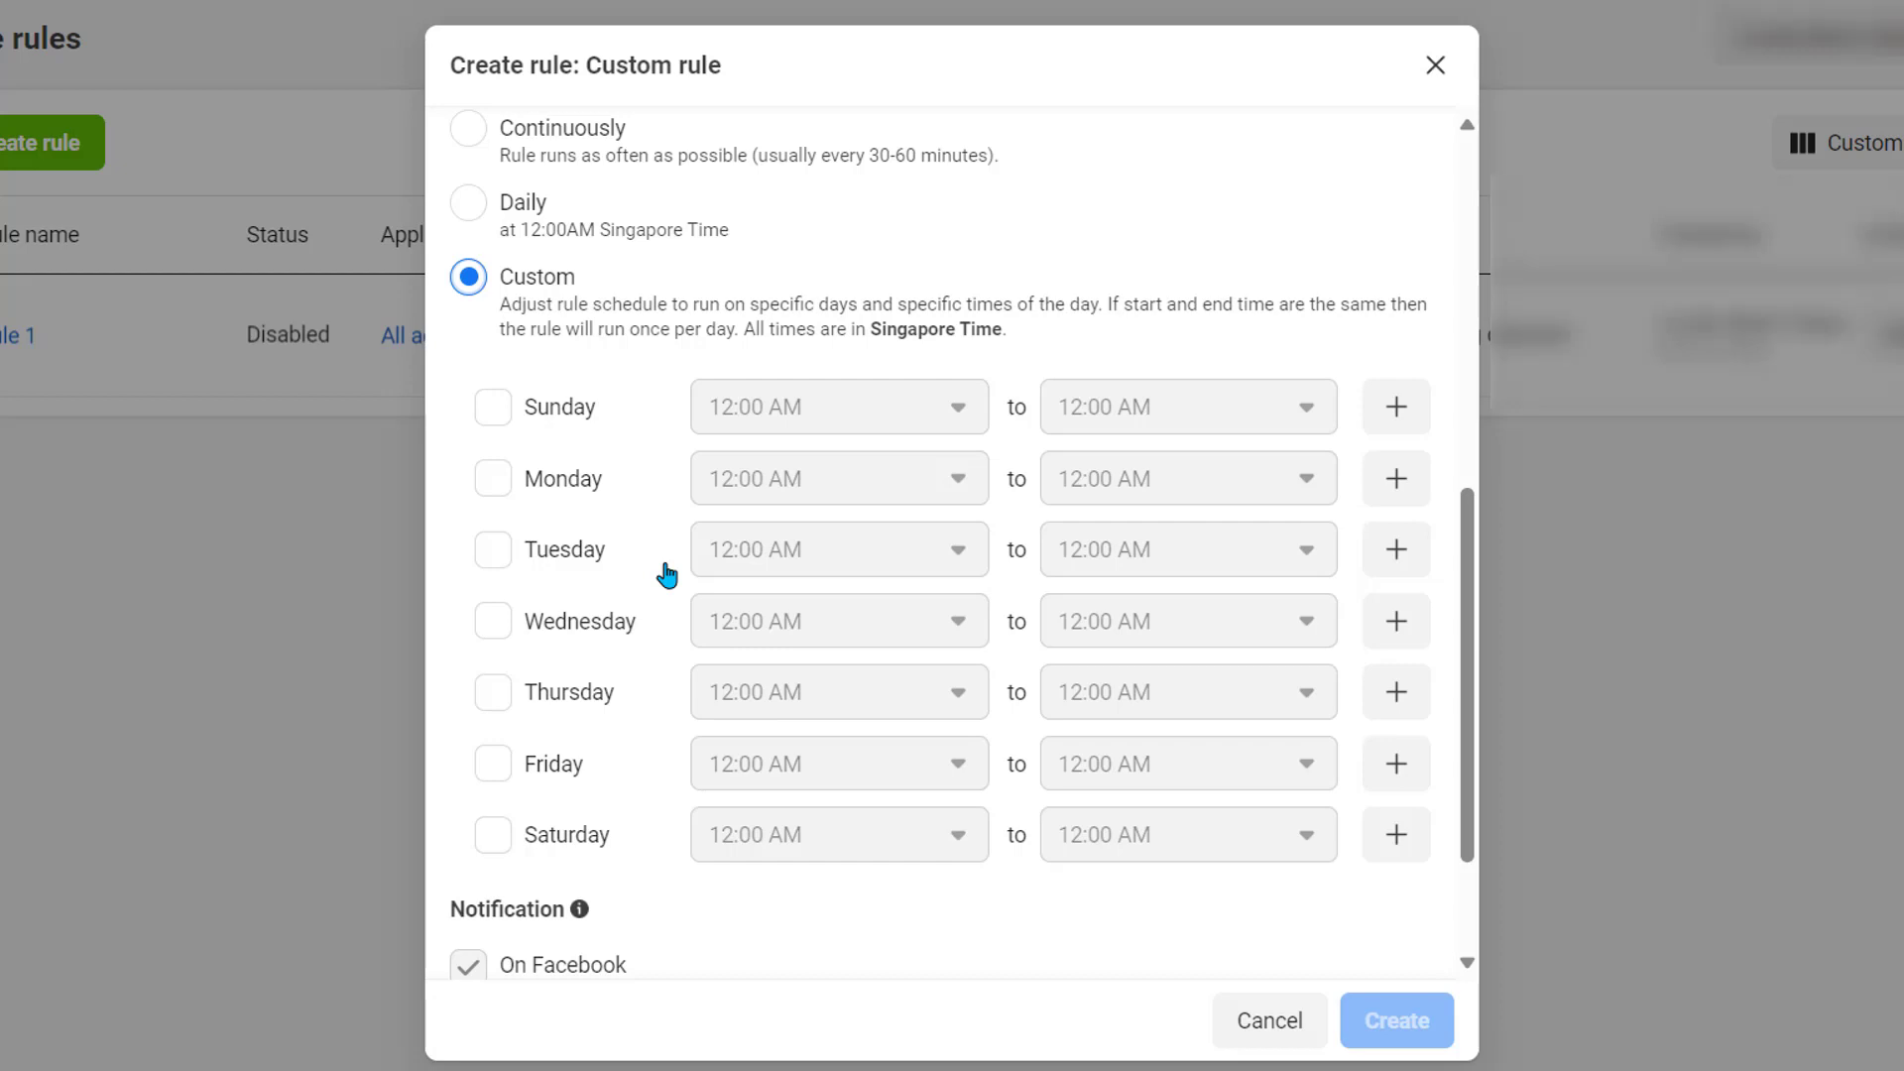
click(569, 765)
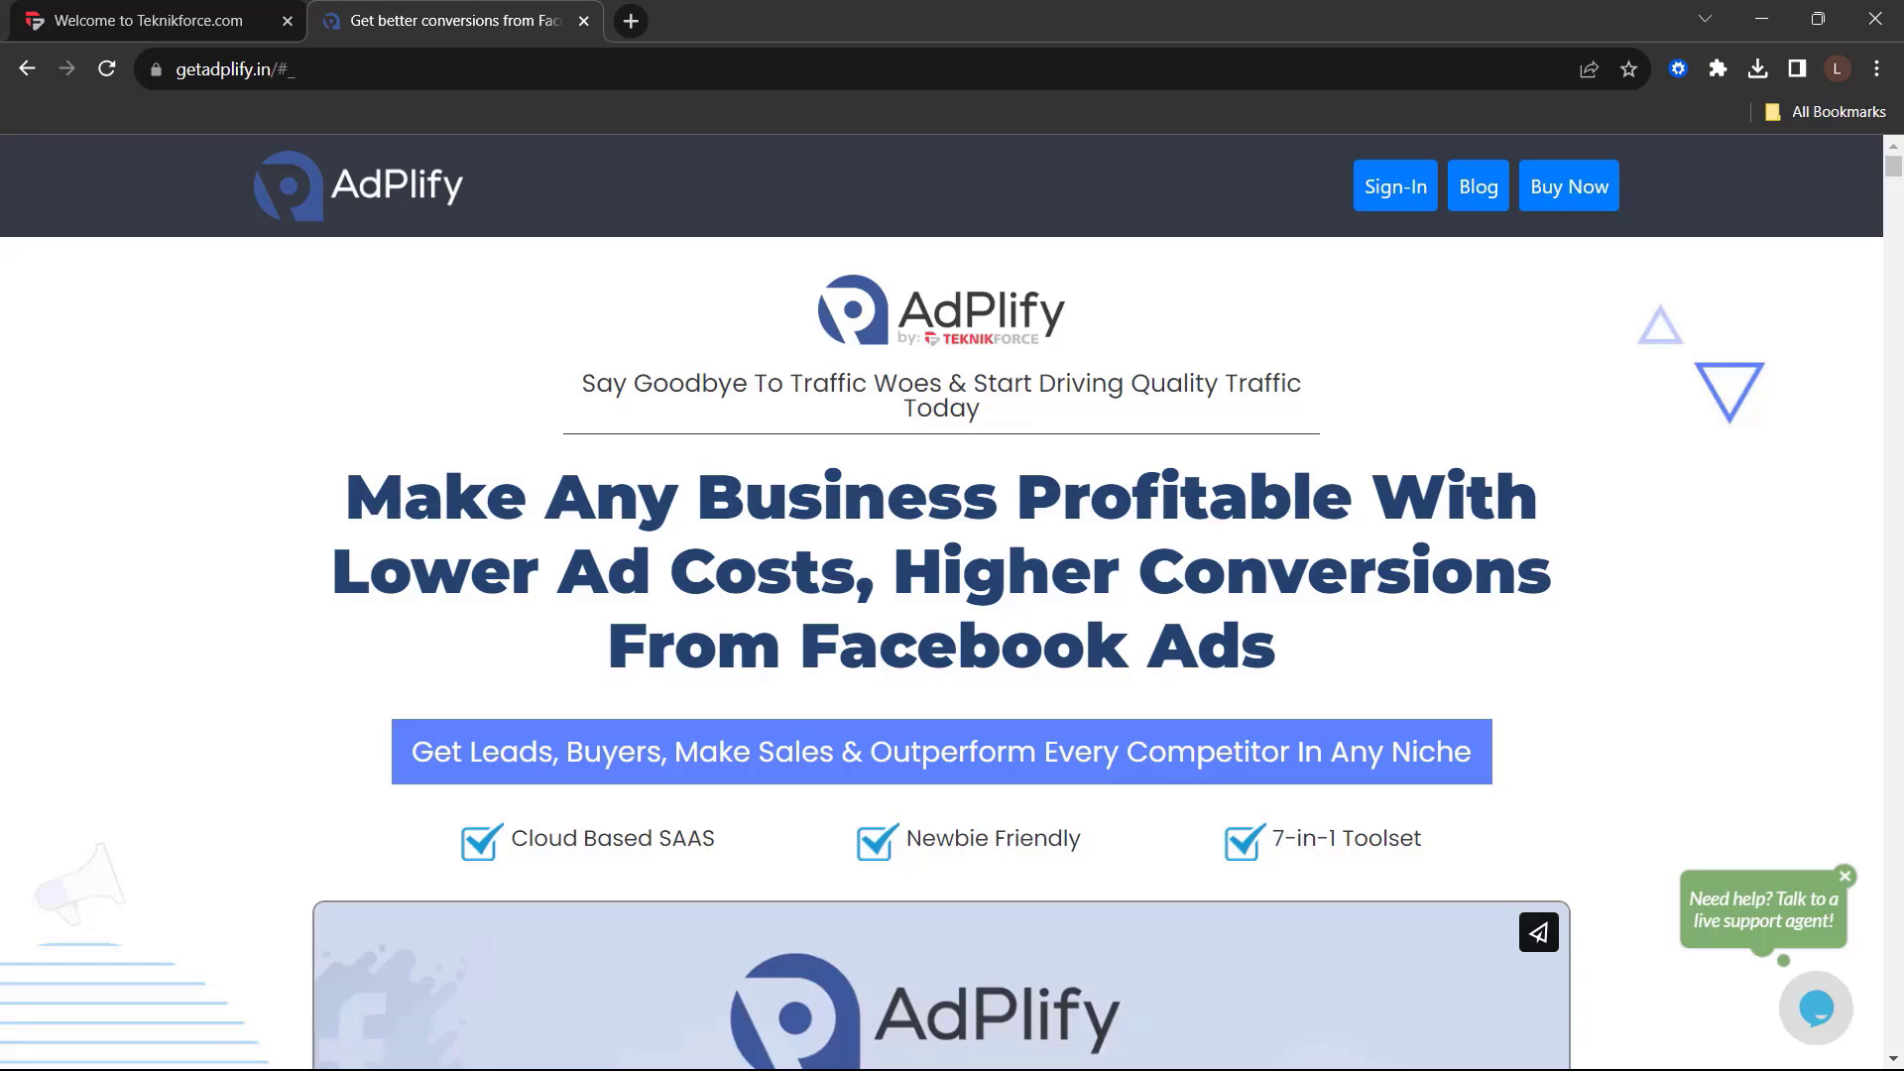
Read through the tool descriptions on the AdPlify website, from Pagewatcher to the RoI Calculator
scroll(841, 805, down, 12)
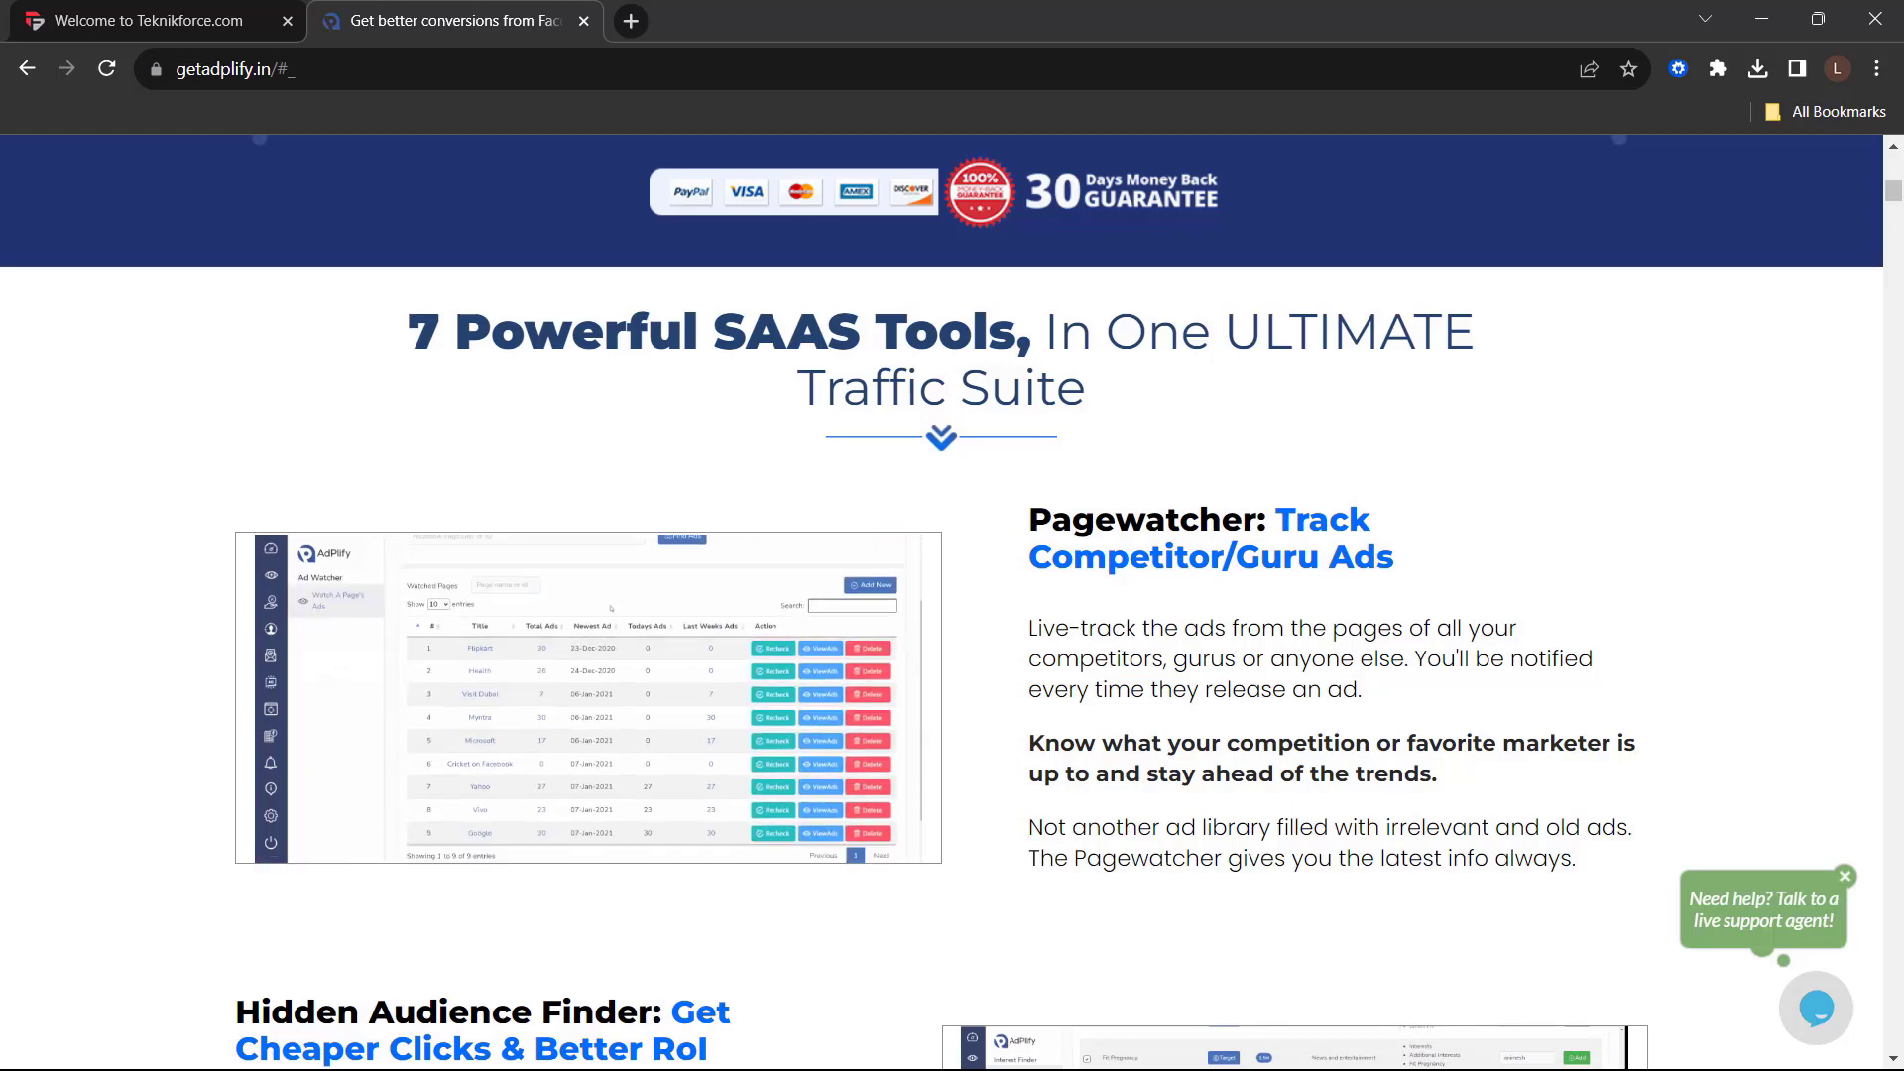
scroll(952, 595, down, 6)
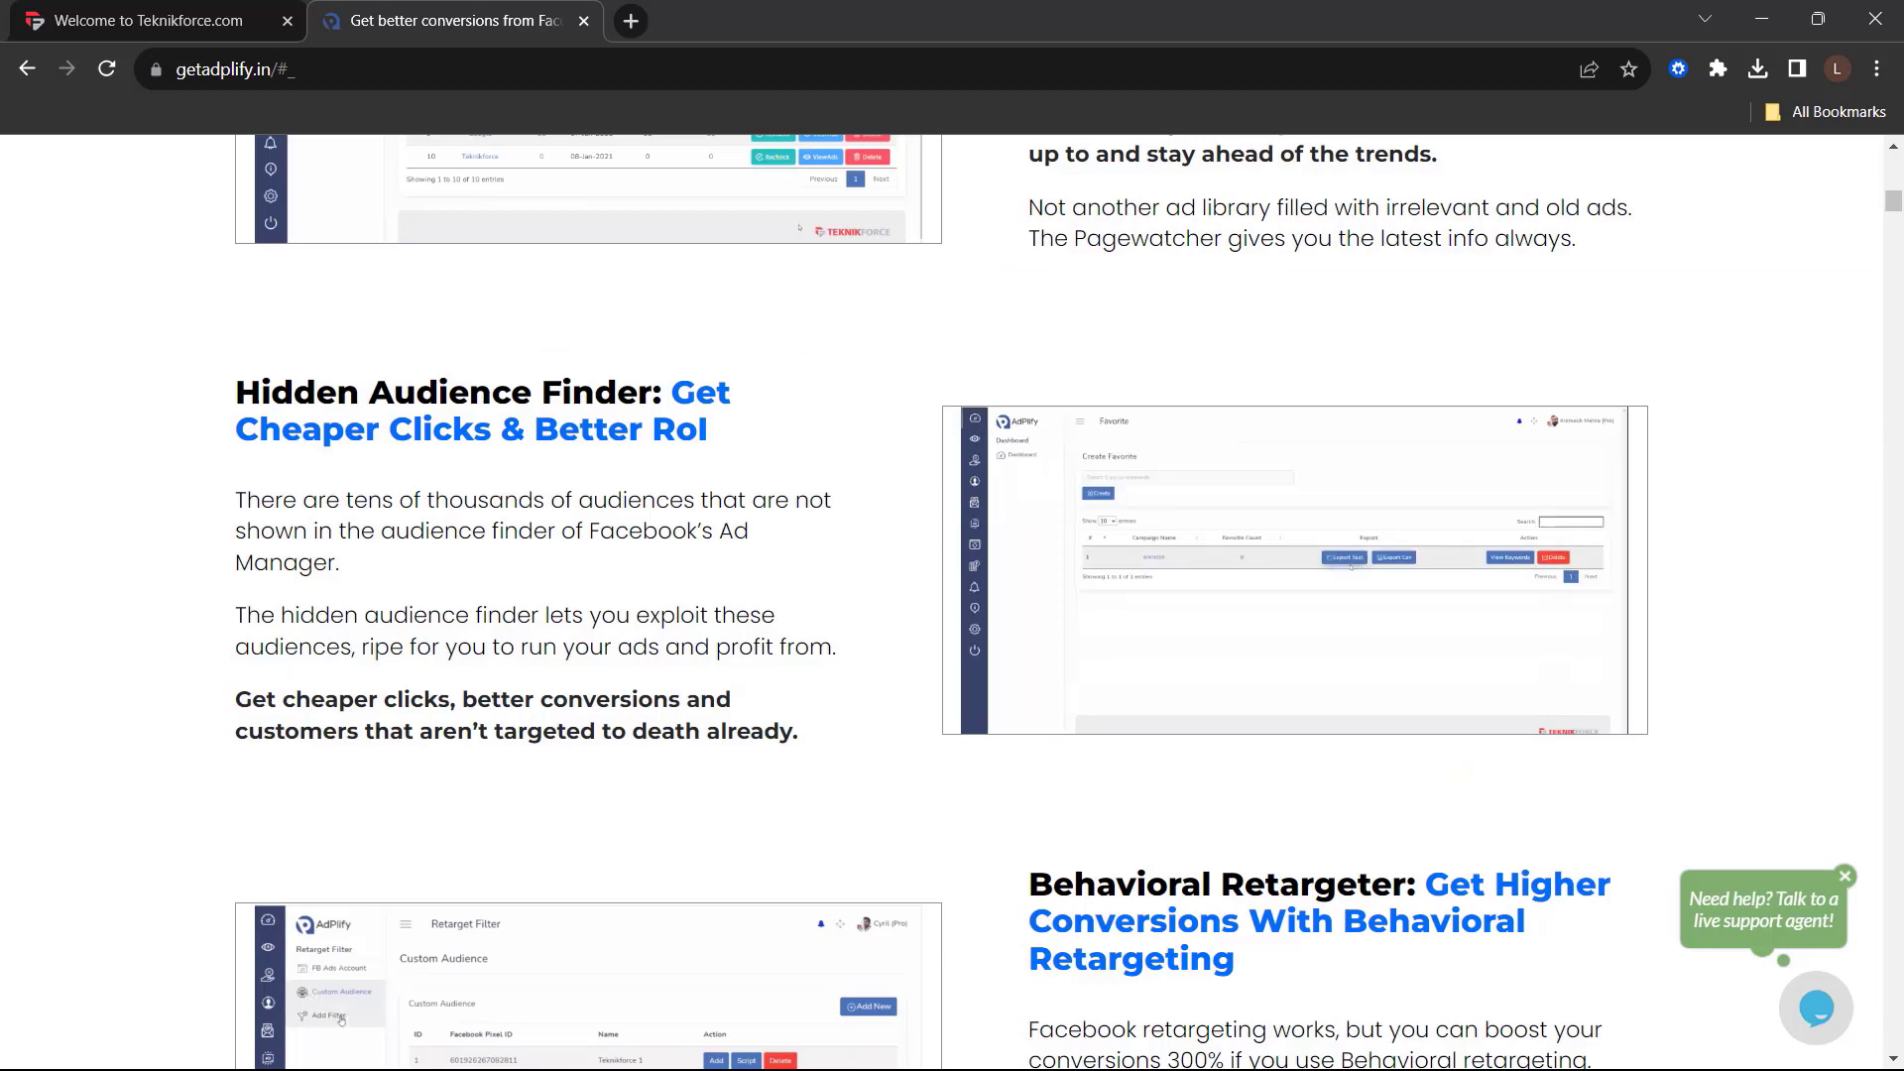
scroll(952, 595, down, 5)
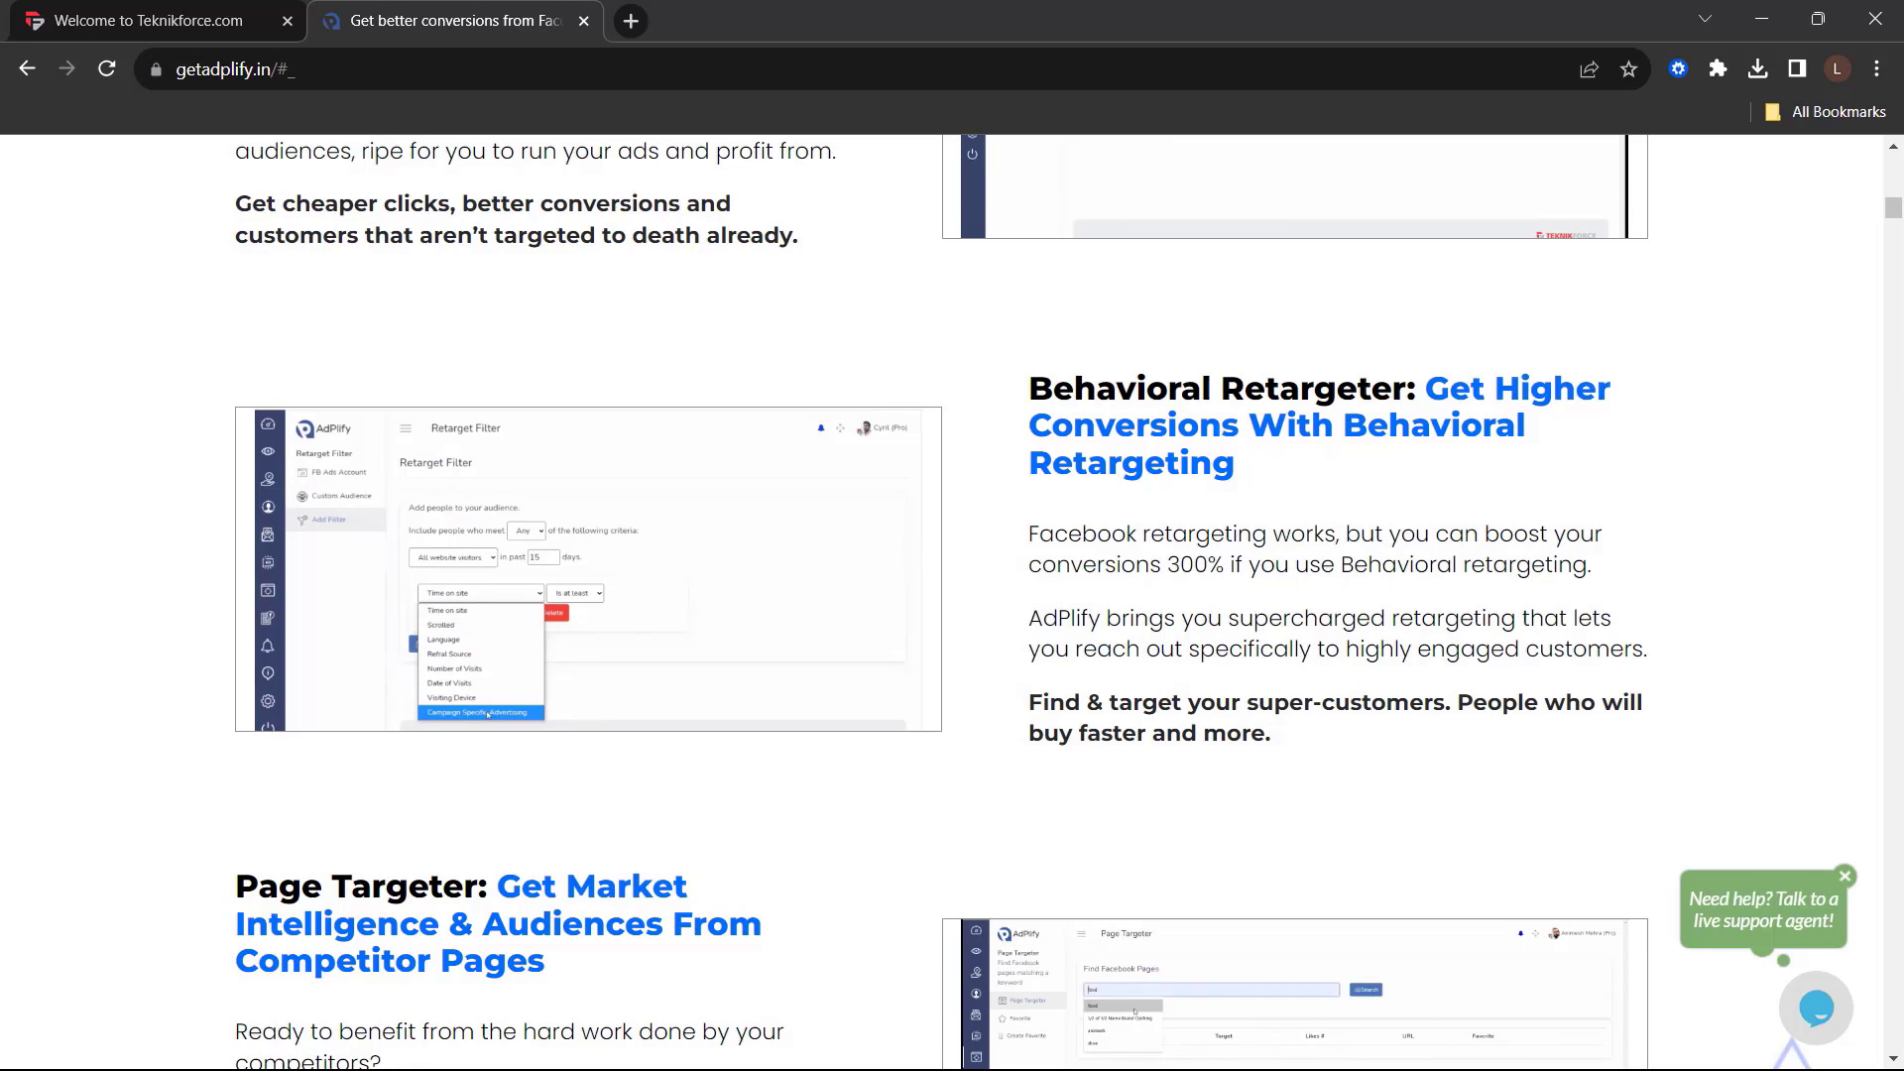
scroll(952, 595, down, 5)
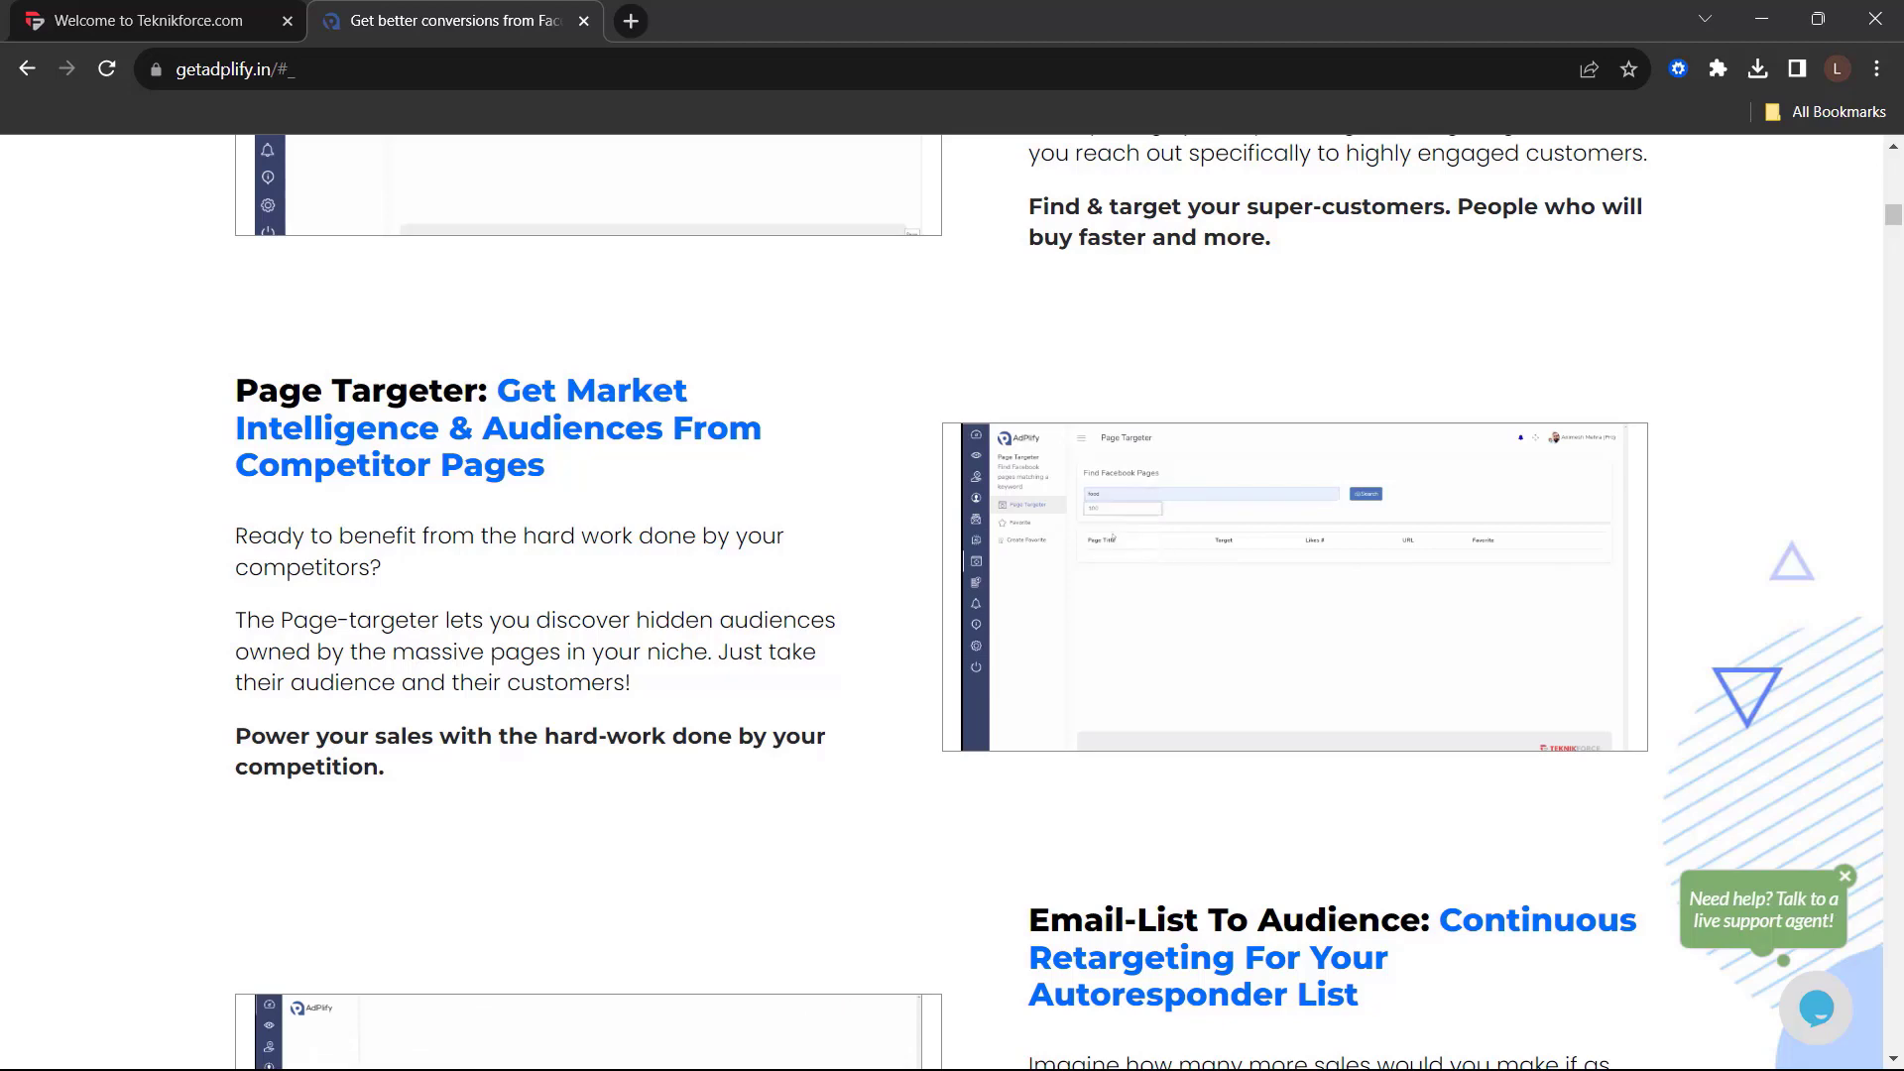
scroll(952, 595, down, 6)
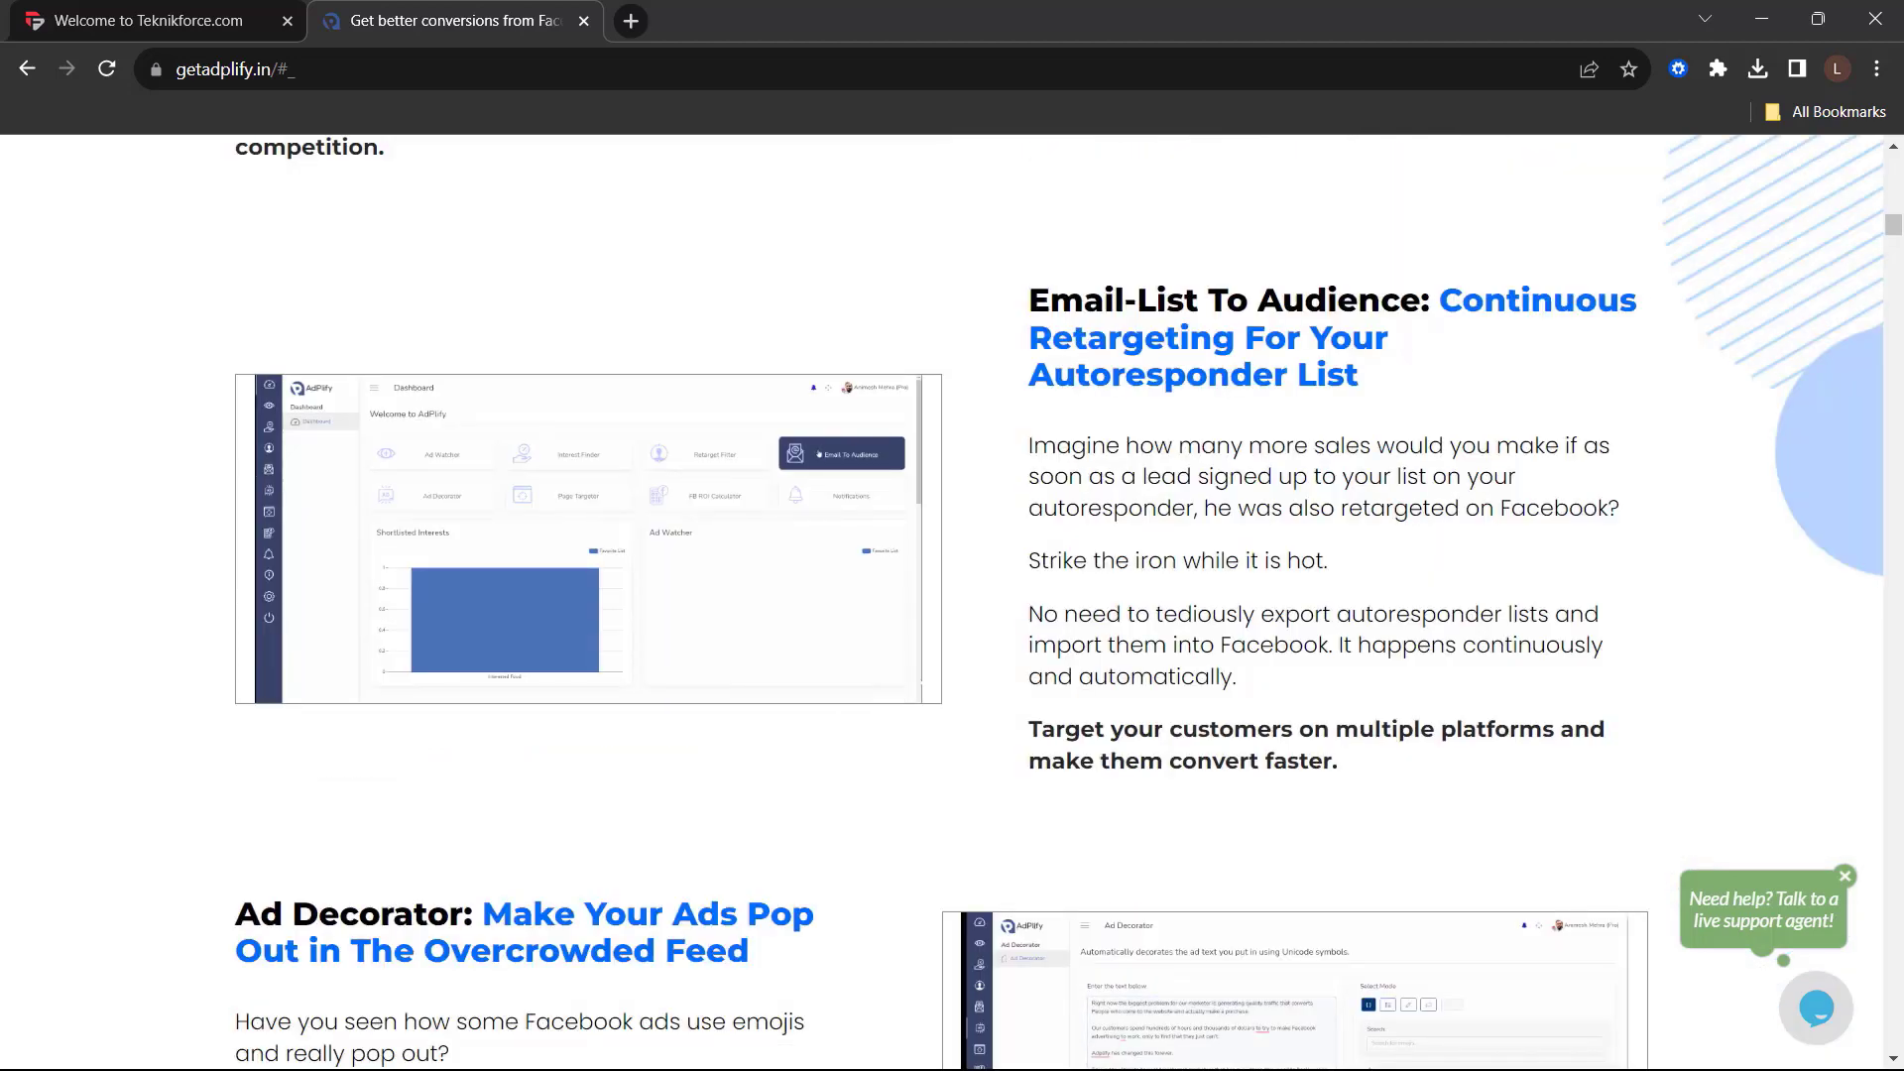
scroll(952, 595, down, 7)
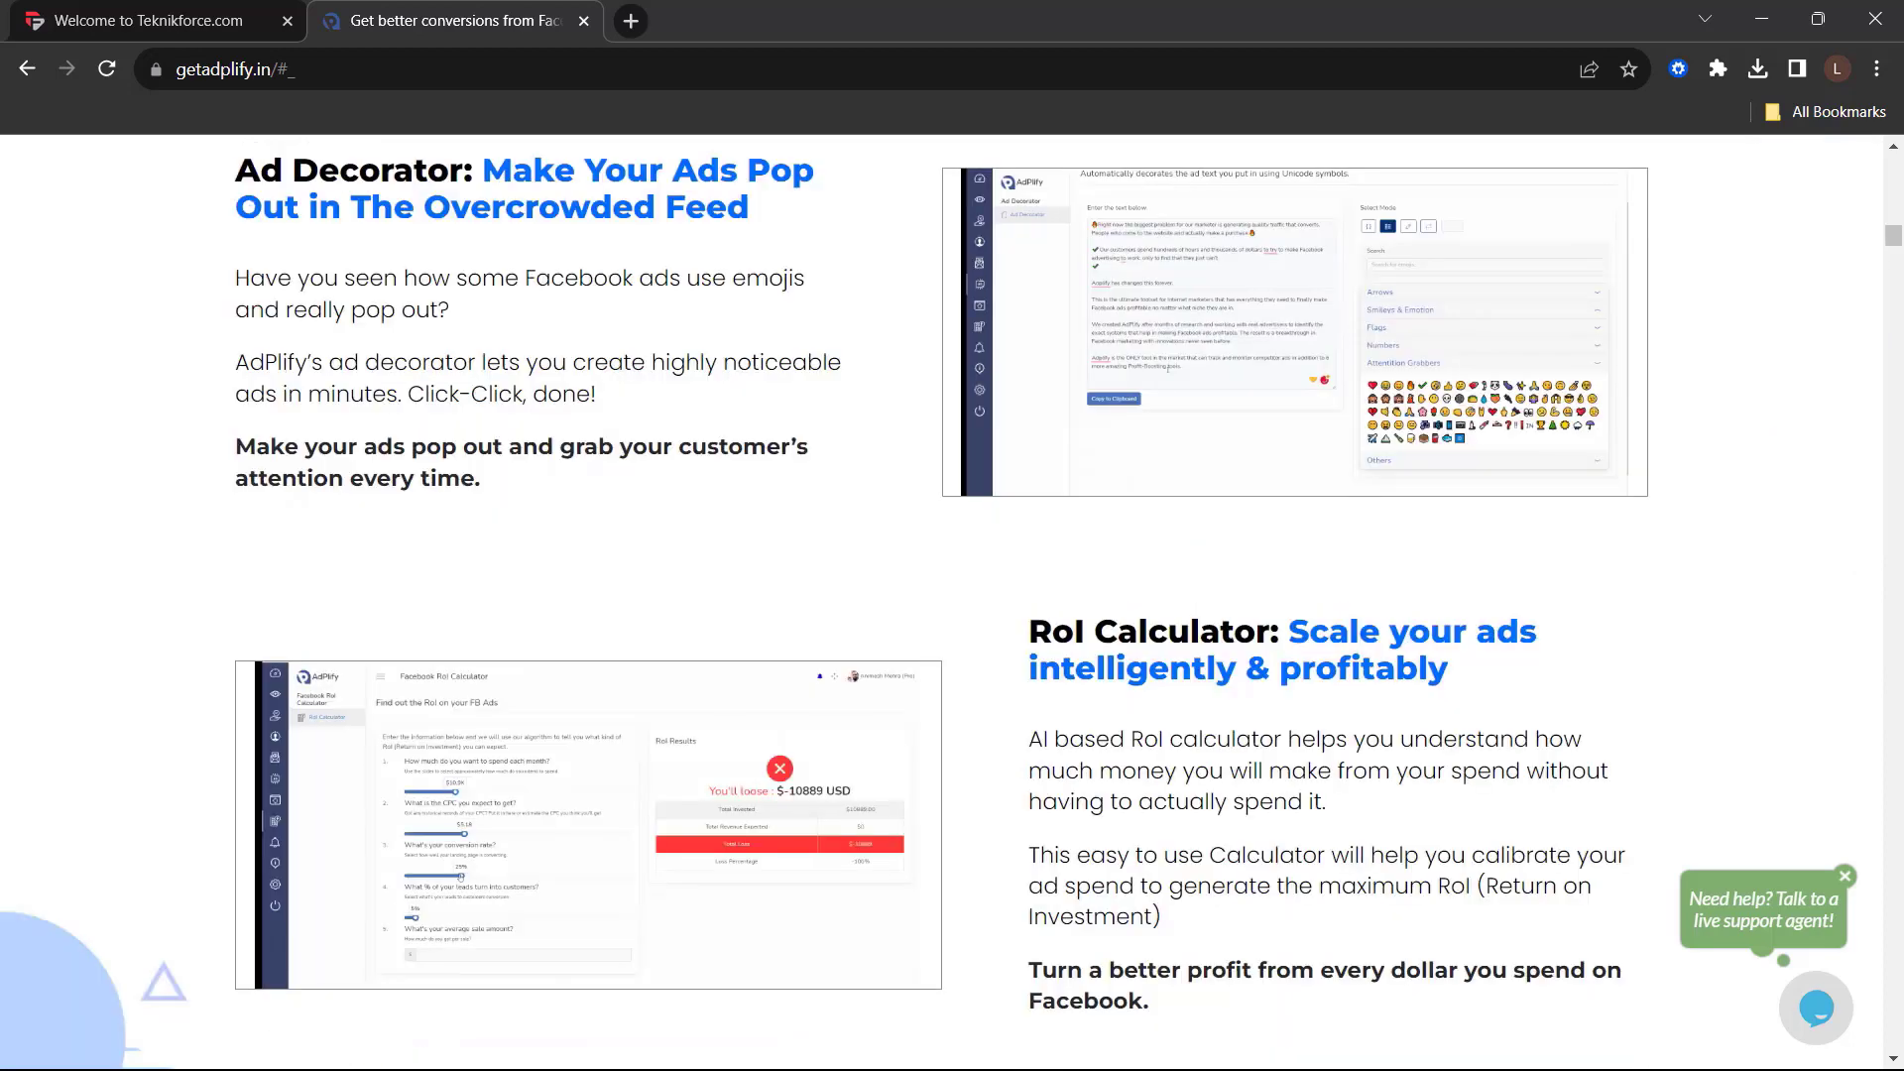
scroll(952, 595, down, 3)
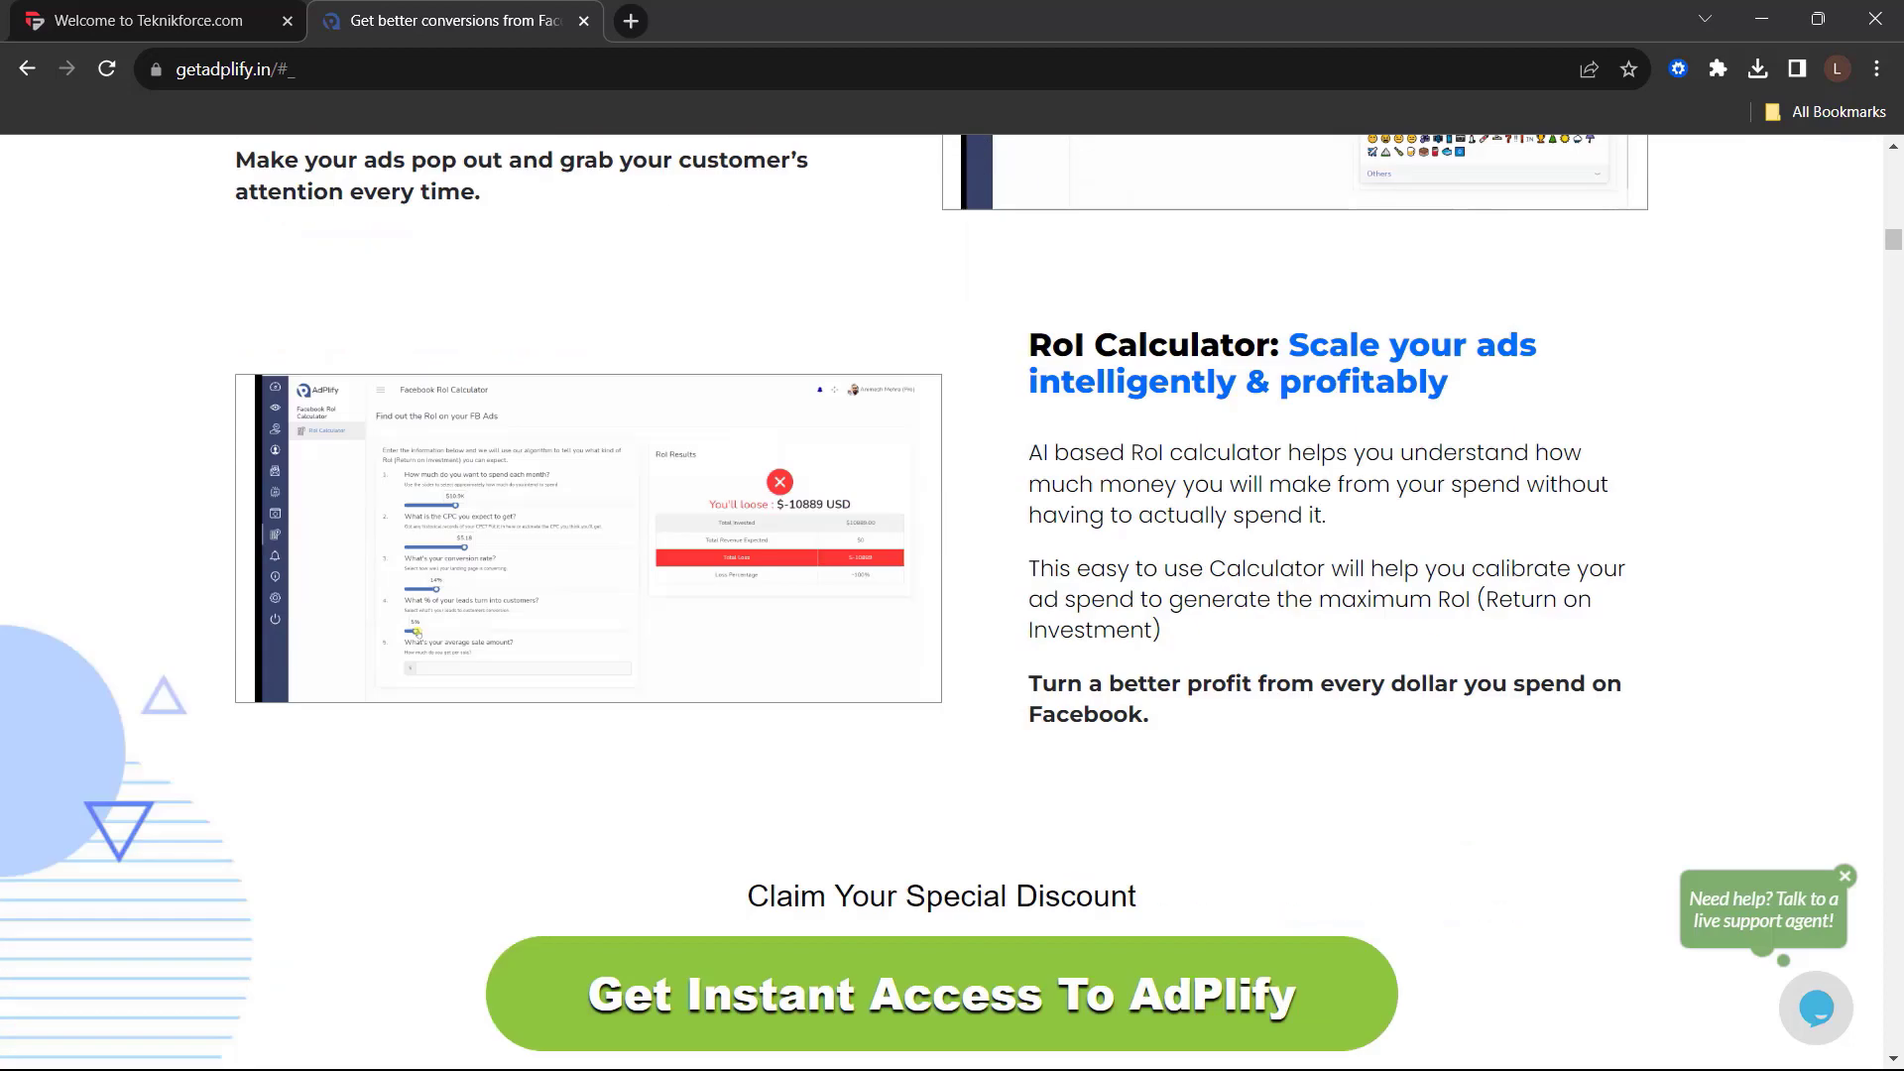